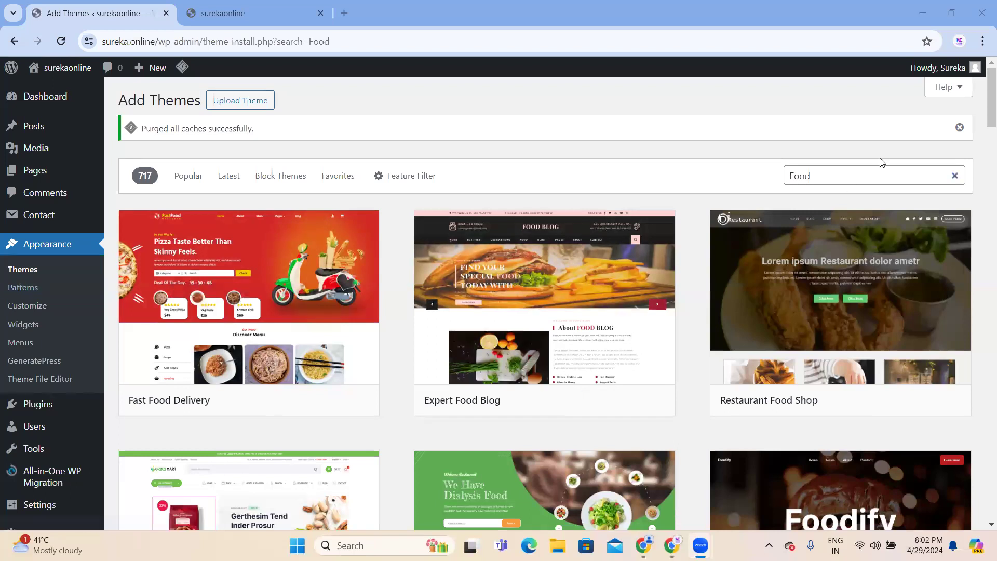
Show the theme ZIP upload form and look over the Food theme results below it.
left_click(223, 100)
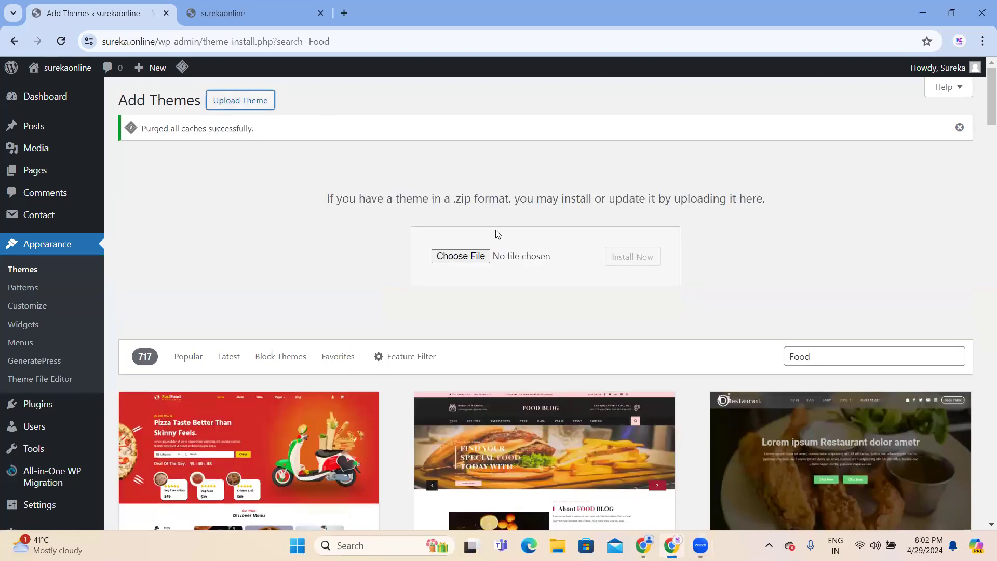
scroll(712, 277, "down", 1)
left_click(831, 291)
scroll(831, 291, "down", 1)
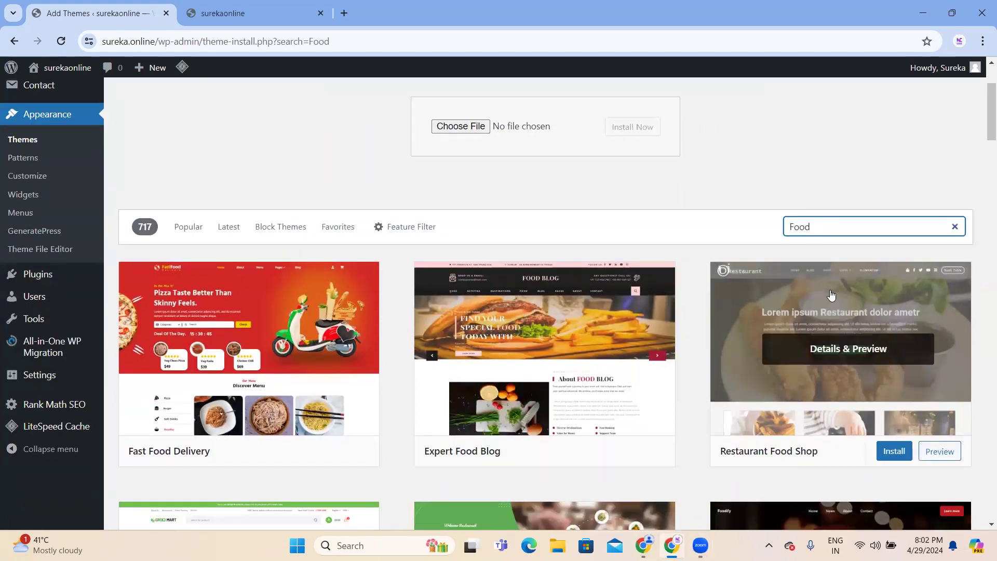
scroll(561, 234, "down", 2)
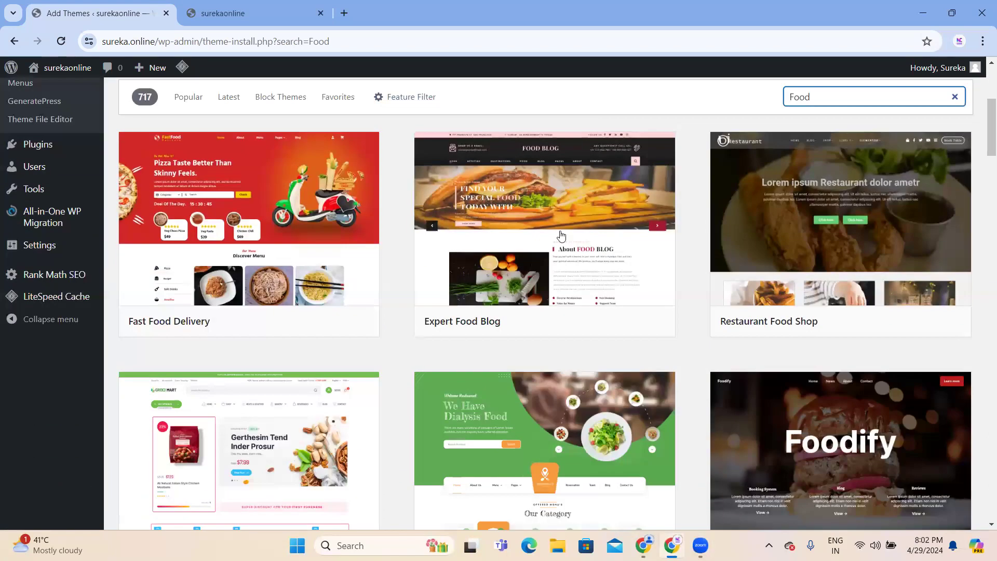
Search the theme directory for "Travel" in place of the Food search.
left_click(896, 102)
key("ctrl+a")
key("BackSpace")
type("Travel")
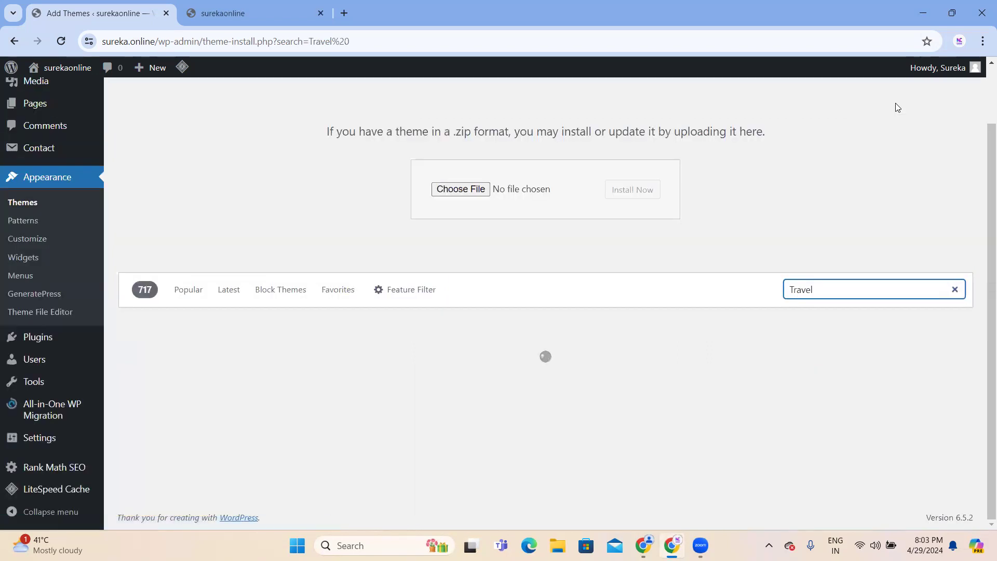
Browse the Travel theme results and compare the available designs.
scroll(896, 103, "down", 3)
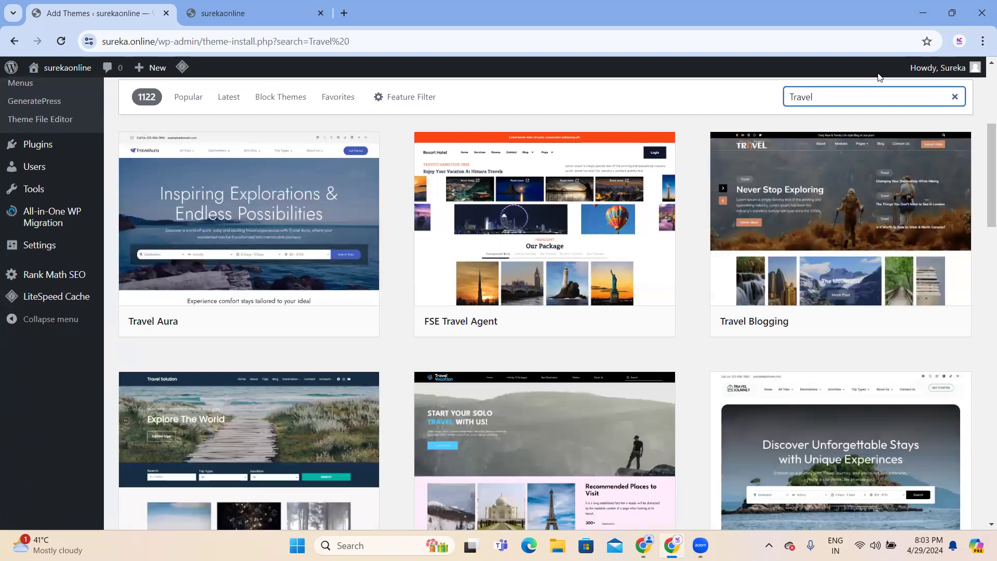
scroll(878, 75, "down", 1)
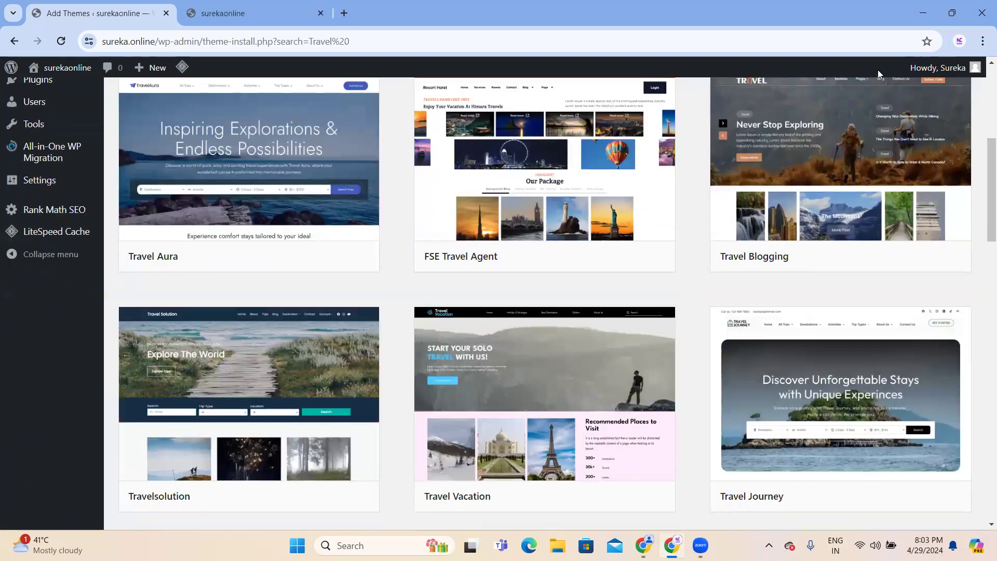
mouse_move(559, 197)
scroll(558, 197, "down", 1)
scroll(559, 198, "down", 6)
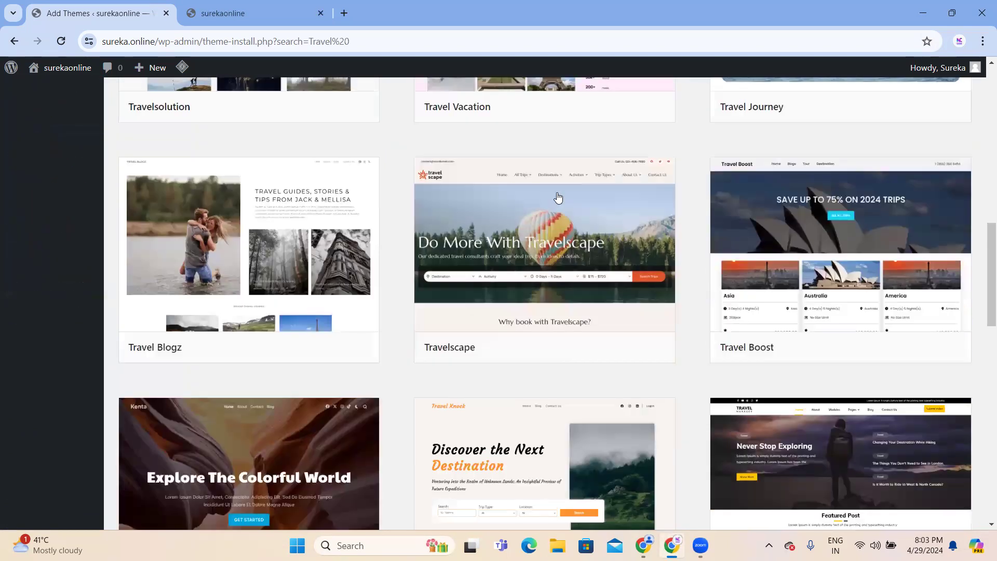
scroll(554, 194, "up", 8)
scroll(553, 194, "up", 2)
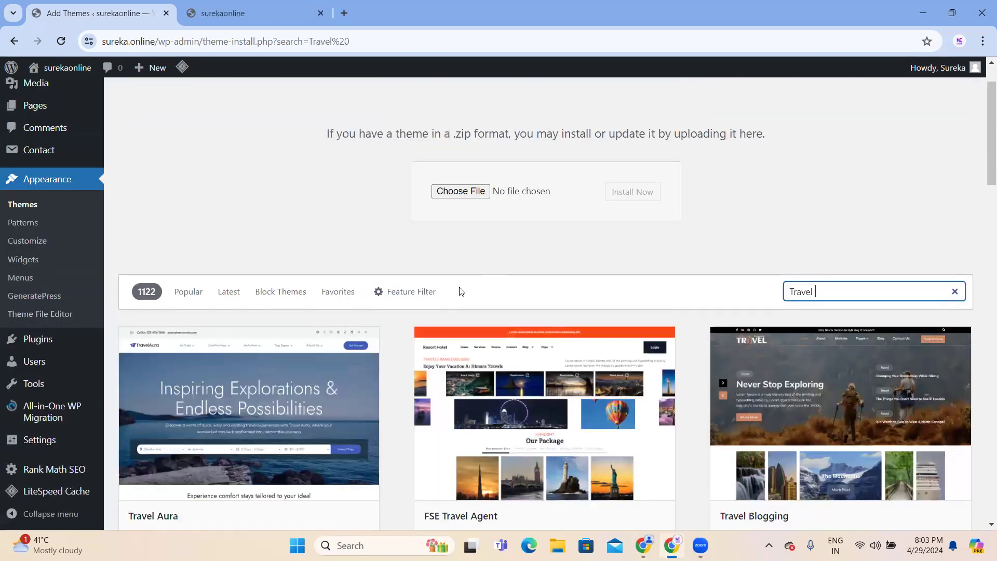
scroll(462, 282, "down", 6)
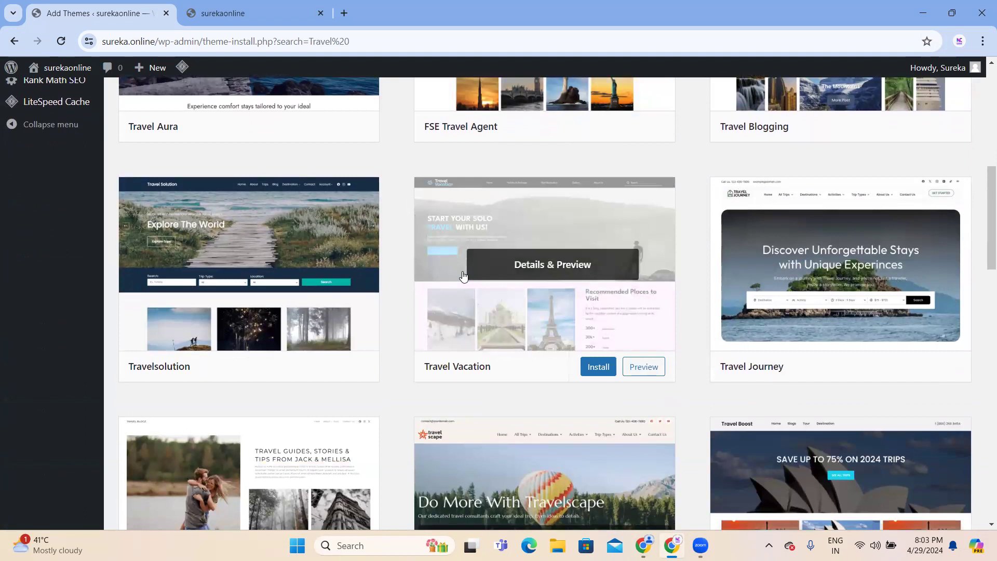
scroll(464, 276, "down", 5)
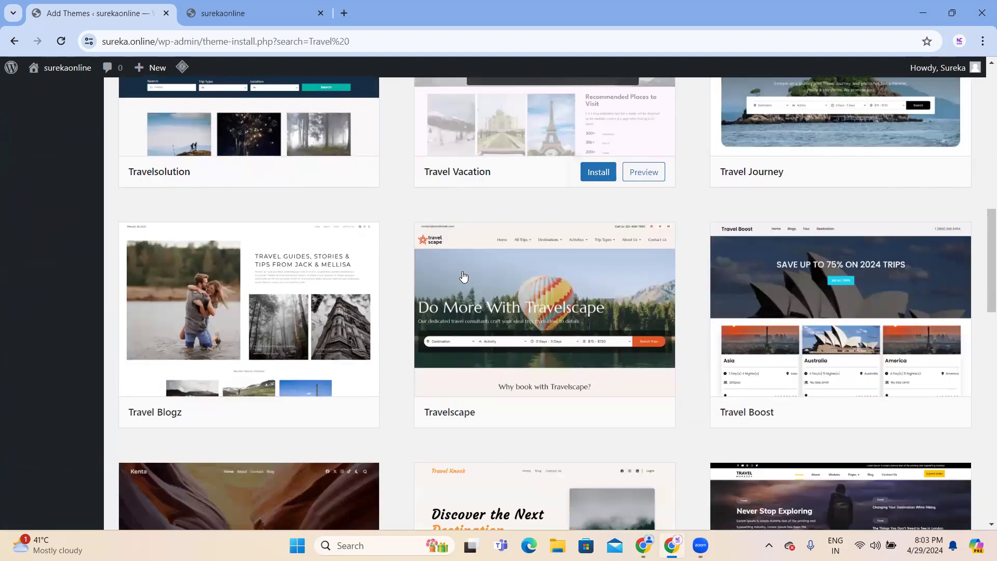
scroll(464, 275, "down", 6)
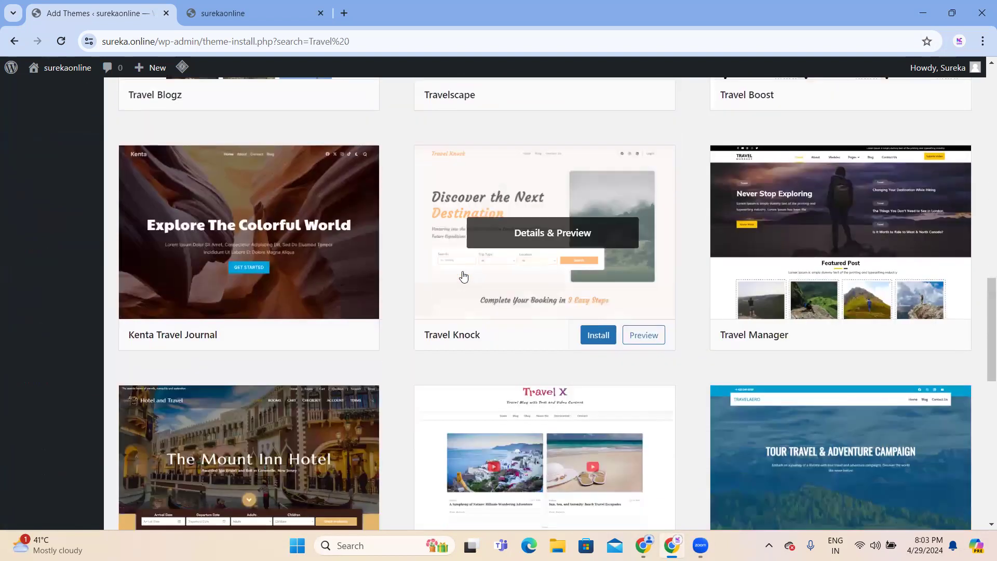
scroll(464, 275, "down", 1)
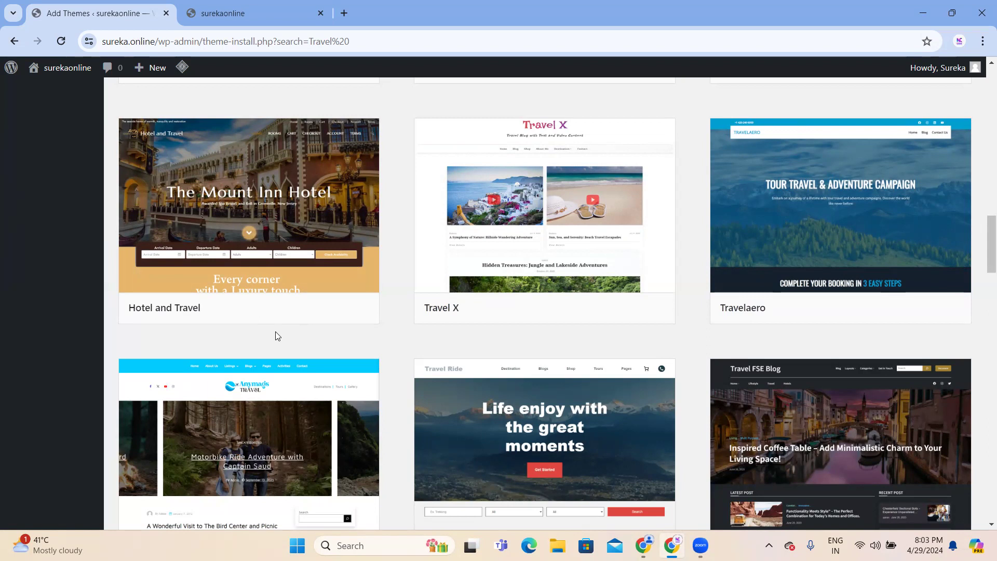
Install and activate the Hotel and Travel theme, agreeing to leave the theme search page.
mouse_move(182, 311)
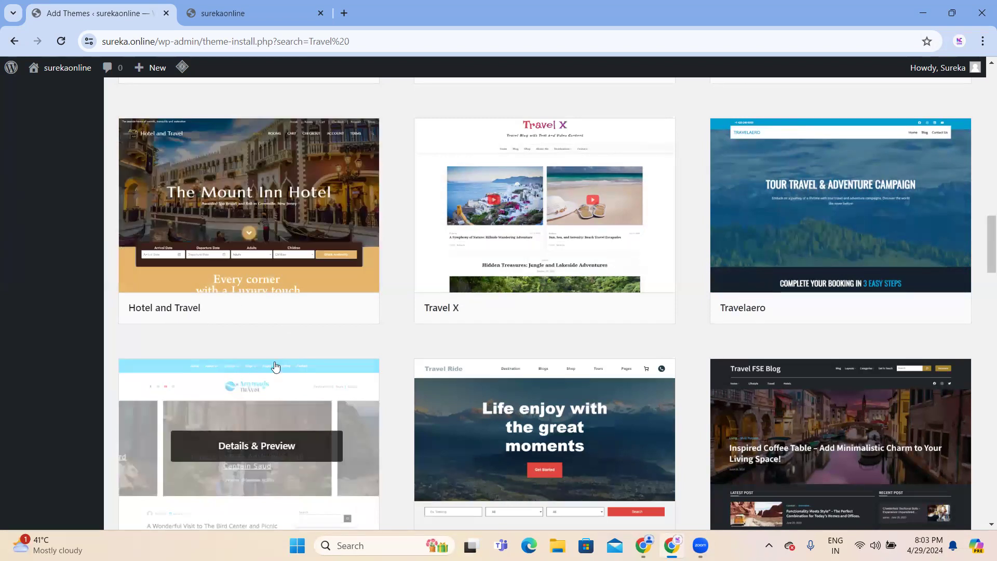
scroll(379, 283, "down", 2)
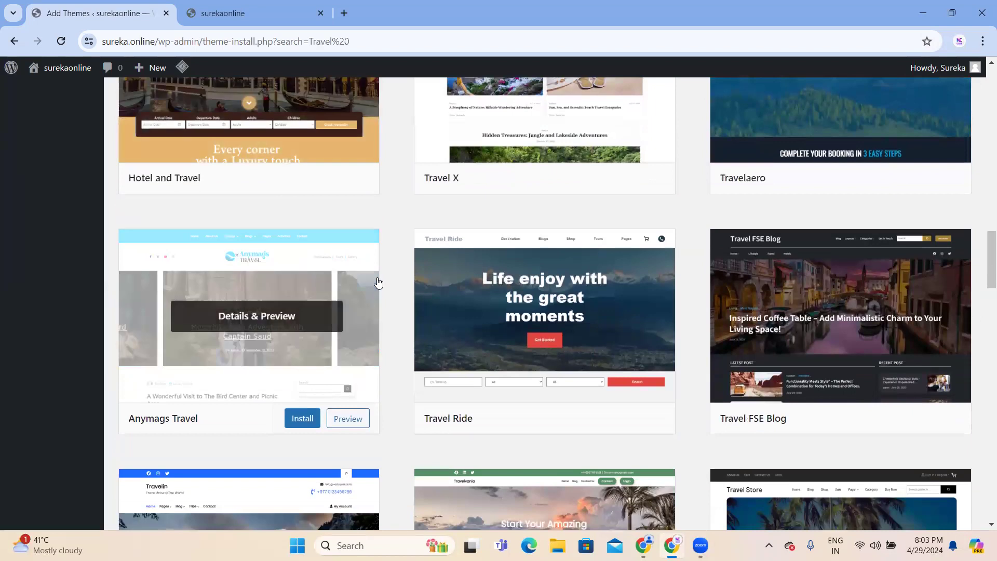
scroll(378, 282, "up", 2)
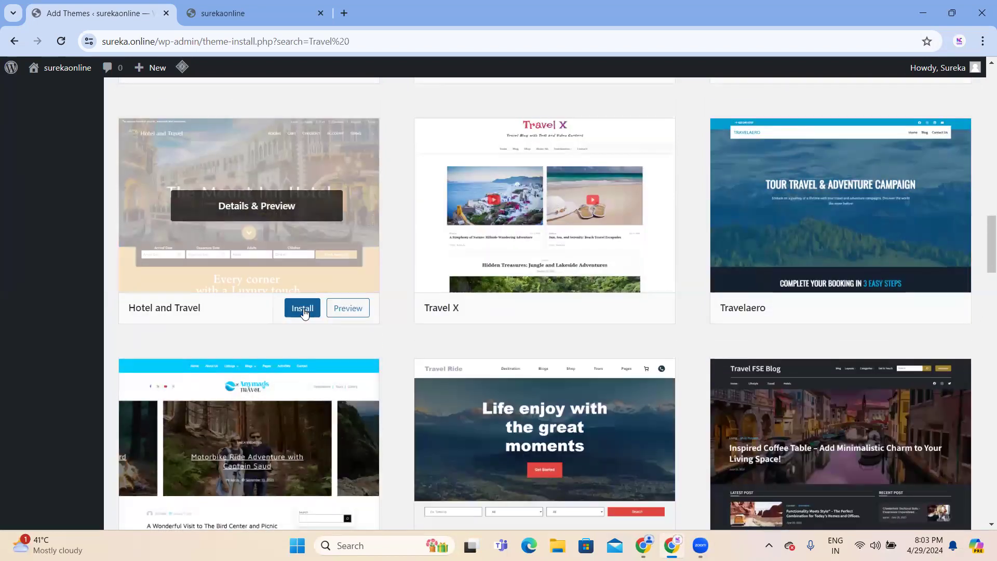
left_click(303, 309)
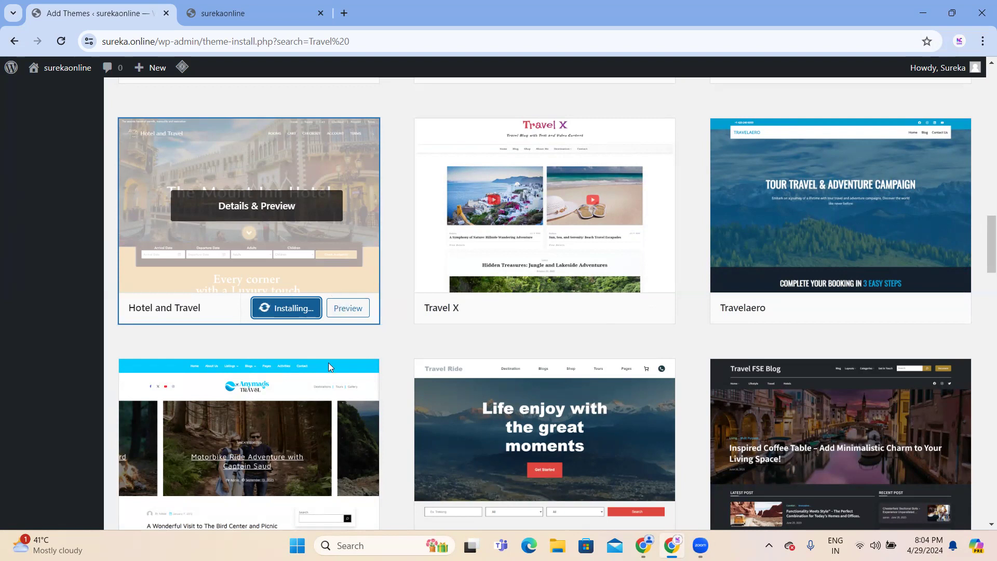
scroll(413, 260, "up", 1)
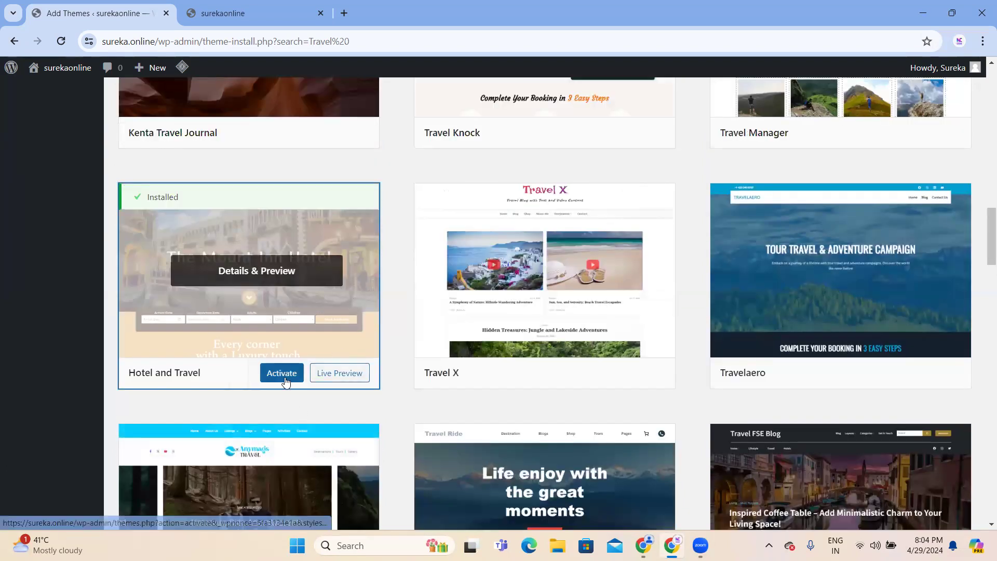
left_click(285, 381)
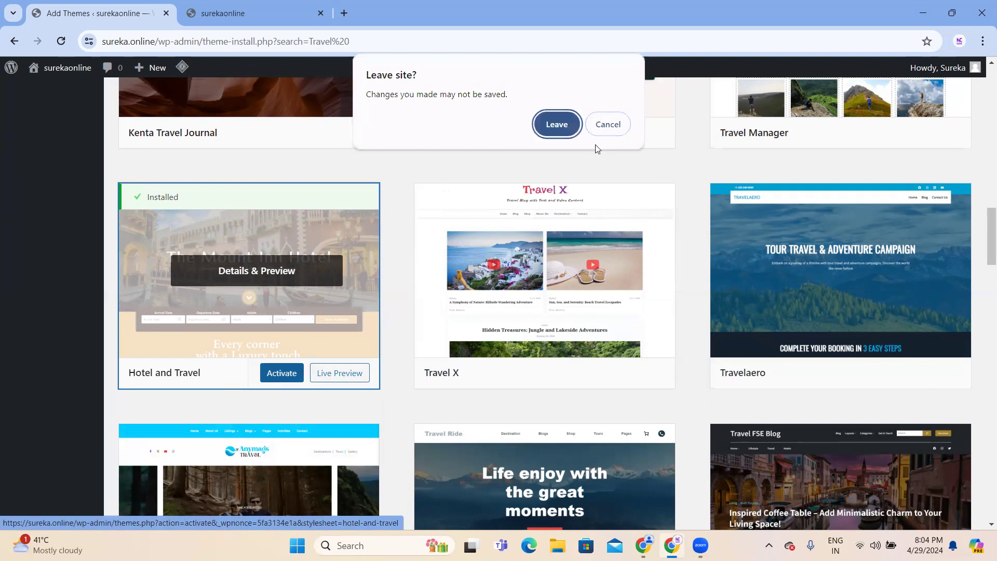
left_click(560, 128)
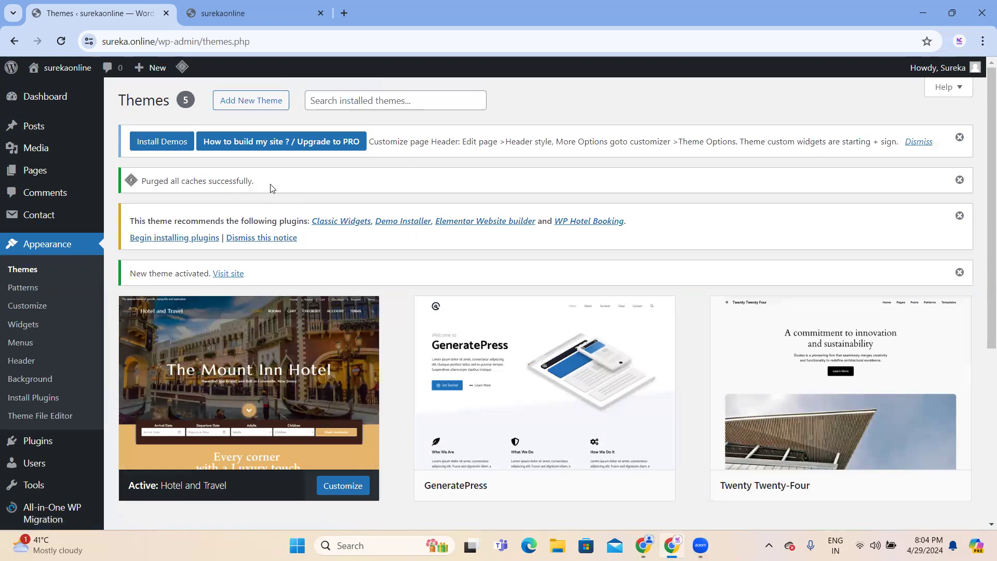
Dismiss the demo installation, cache purge and recommended plugins notices on the Themes page.
left_click(960, 137)
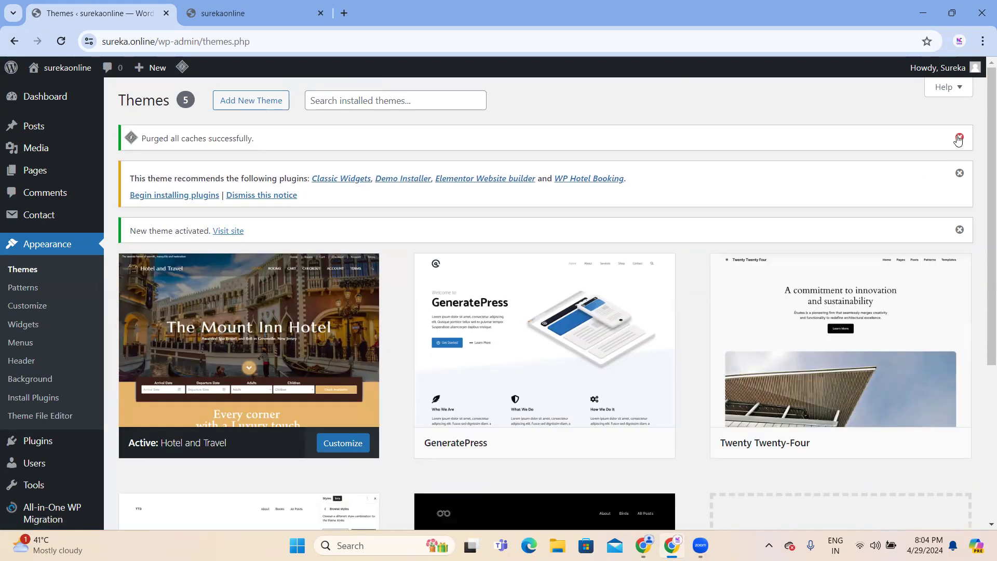
left_click(960, 137)
left_click(960, 137)
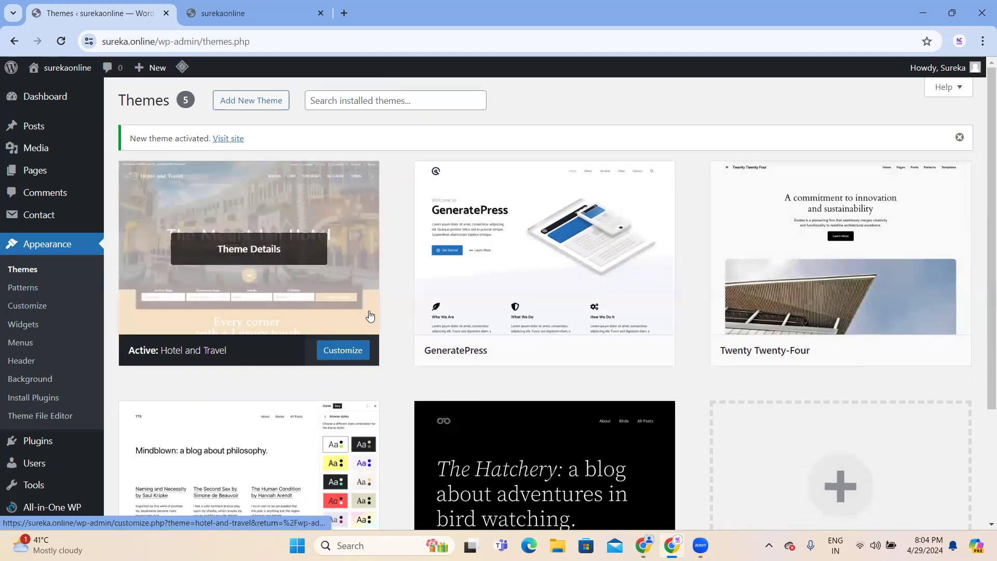
Open the Customizer for the active Hotel and Travel theme and look through the site preview.
left_click(337, 356)
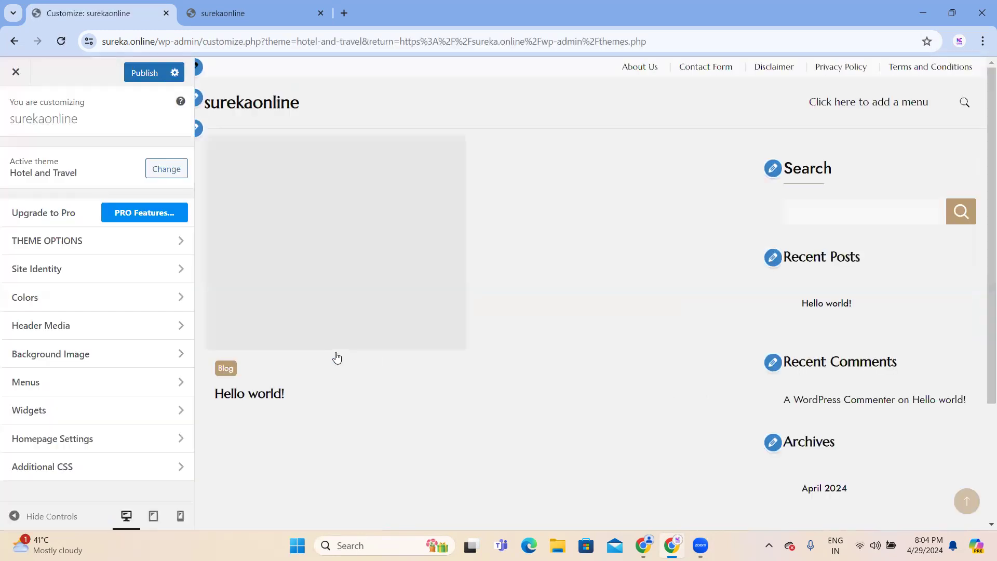
scroll(738, 198, "down", 3)
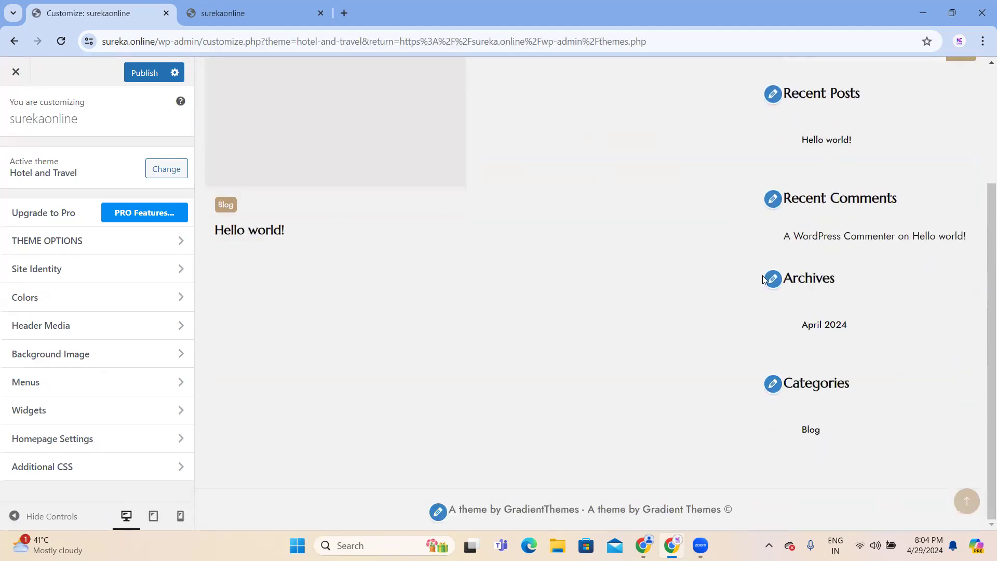
scroll(762, 278, "up", 3)
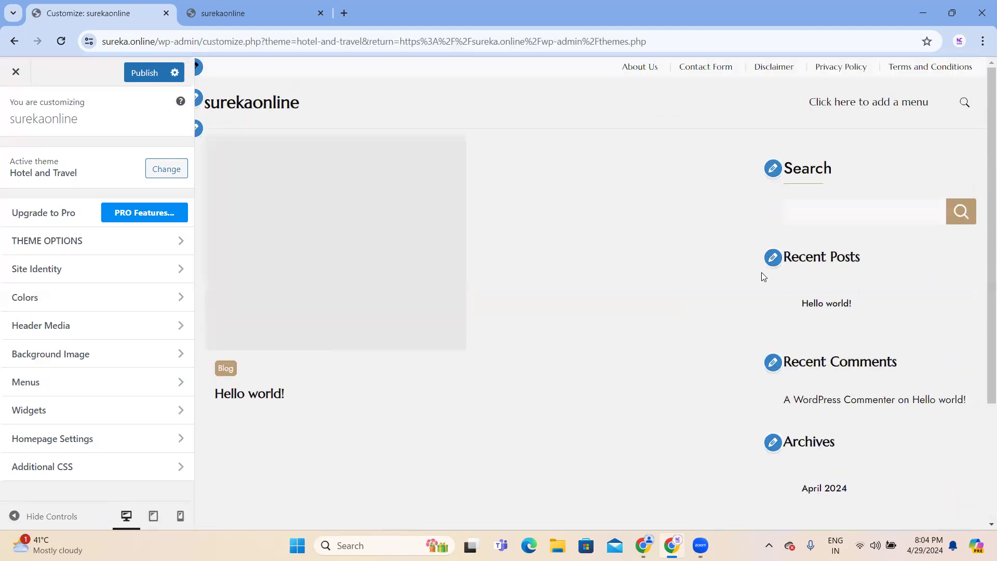
Reload the live surekaonline site in the other browser tab and review its home page from footer to header.
left_click(247, 14)
left_click(88, 13)
left_click(244, 13)
left_click(63, 49)
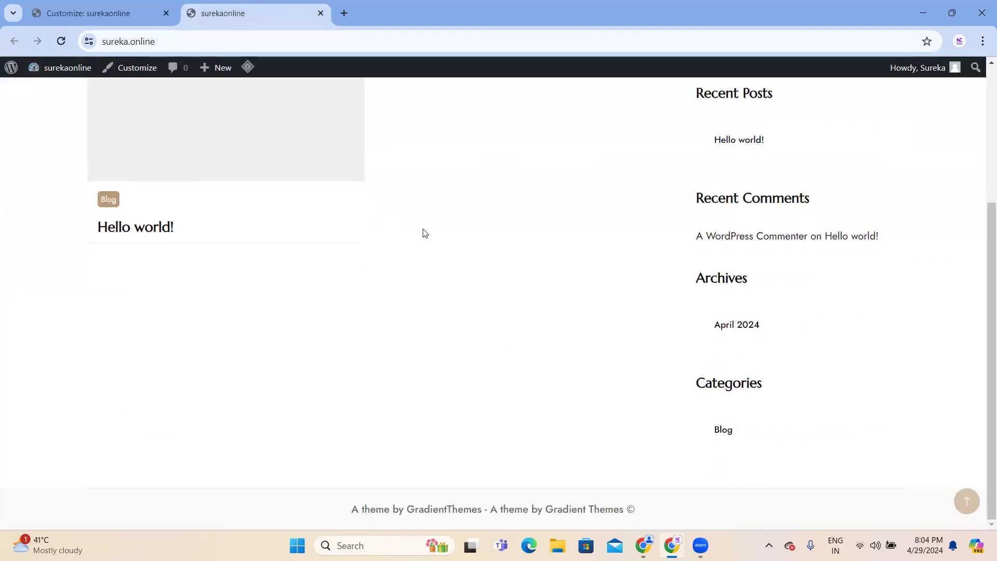
scroll(449, 250, "up", 4)
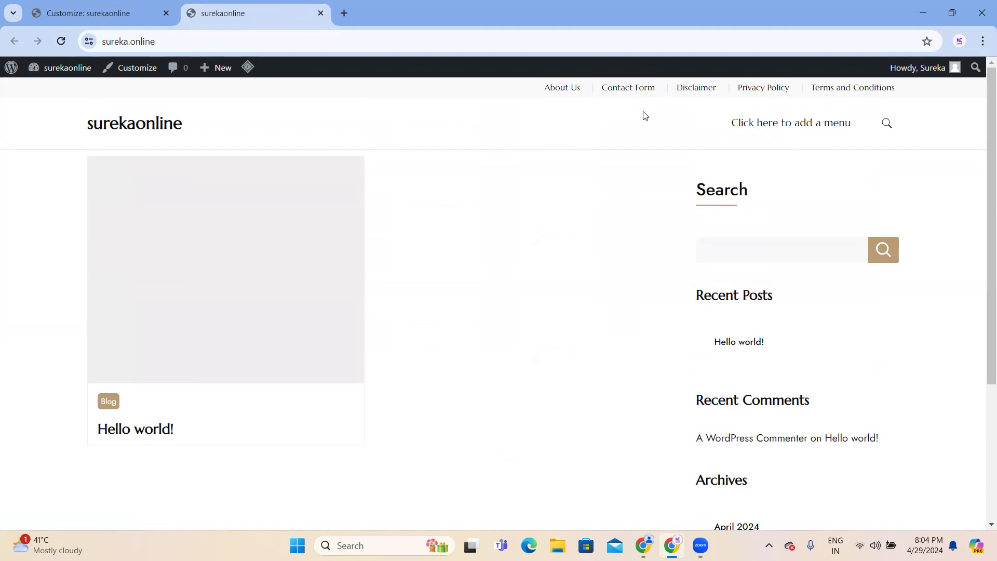
Browse the installed and WordPress.org themes through the Customizer's theme change option and return to the main Customizer settings.
left_click(54, 11)
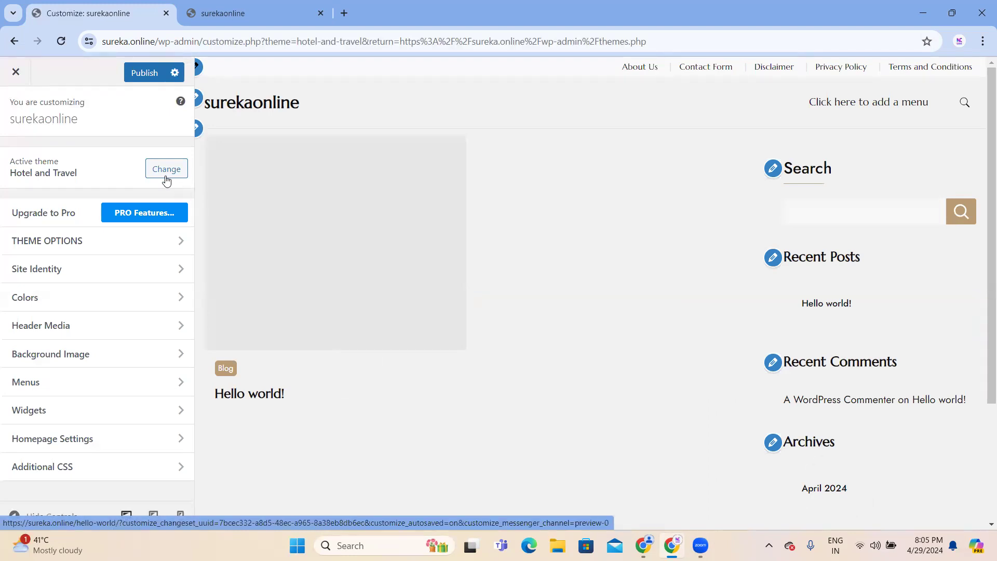
left_click(165, 175)
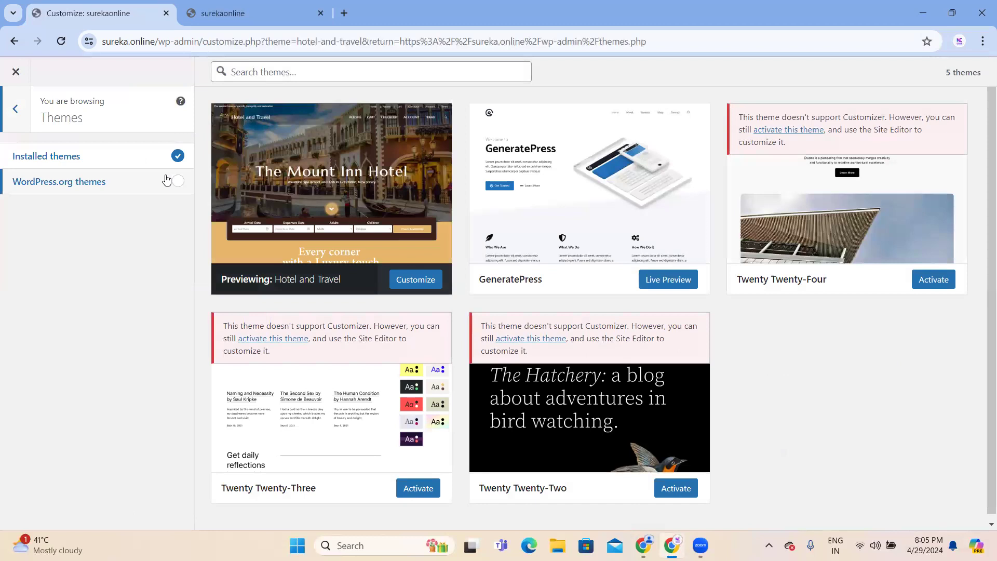
scroll(519, 239, "down", 1)
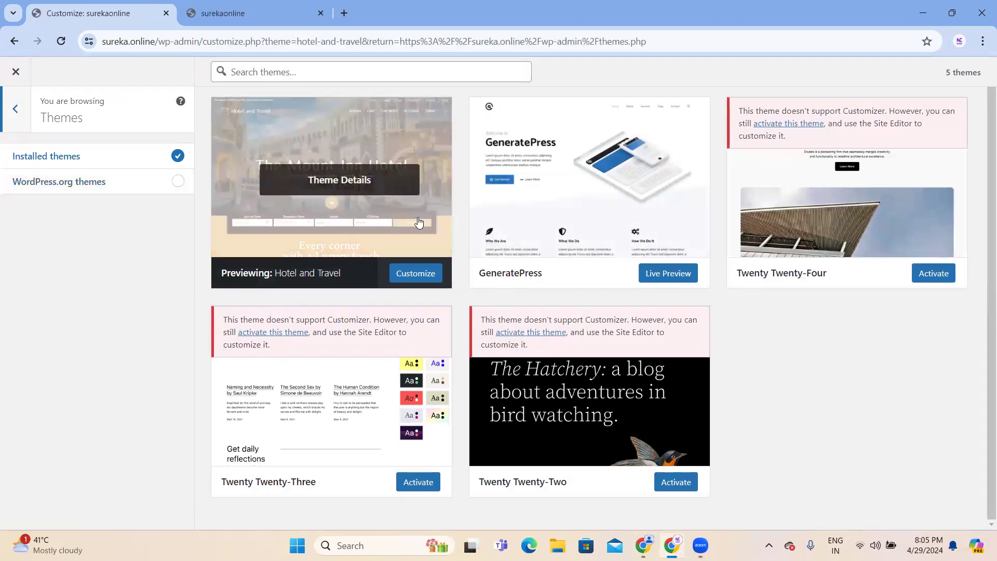
left_click(76, 182)
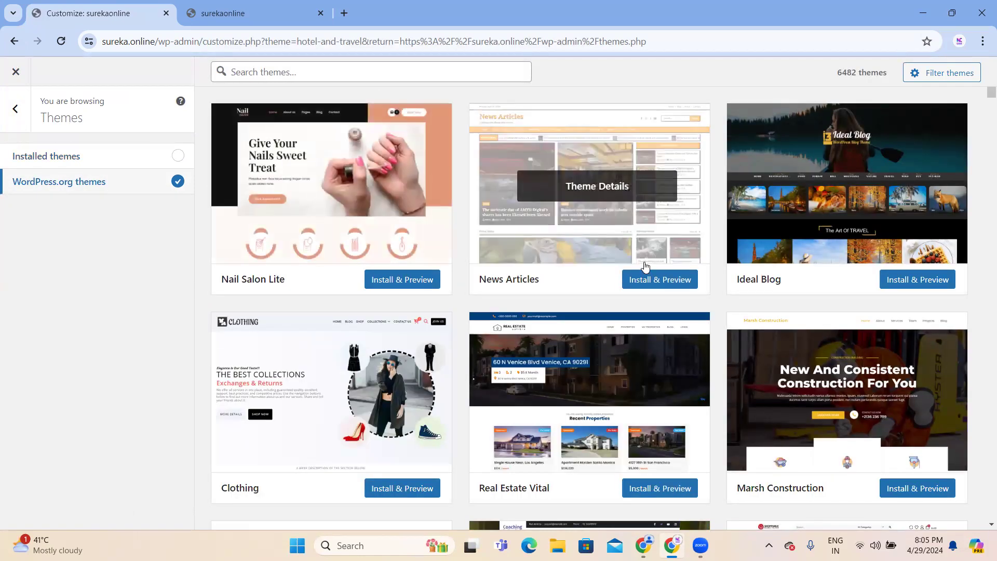
scroll(645, 266, "down", 6)
scroll(644, 266, "down", 4)
left_click(15, 109)
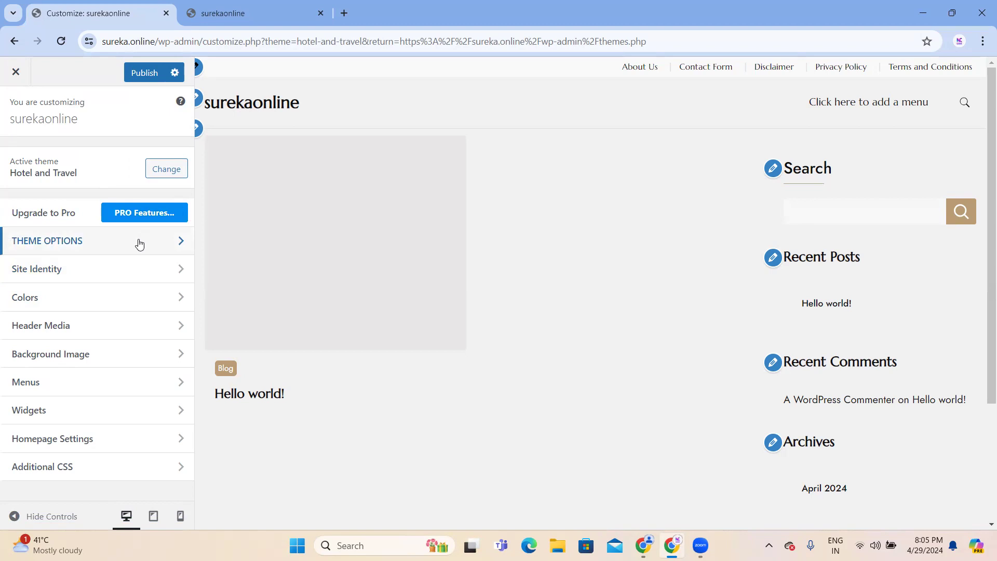
Open the Hotel and Travel theme's PRO features page and examine the price and premium features.
left_click(139, 217)
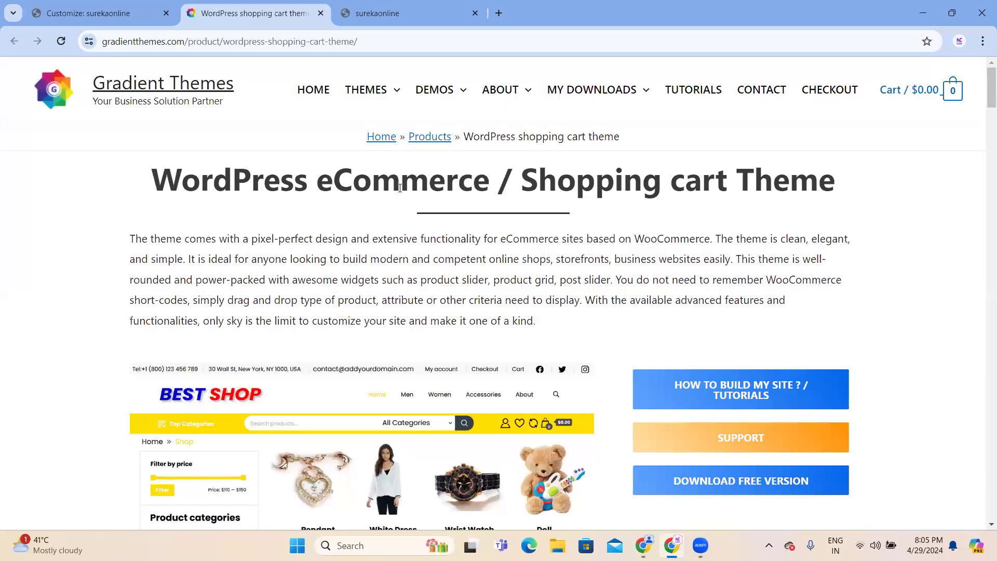
scroll(400, 188, "down", 2)
scroll(400, 188, "down", 4)
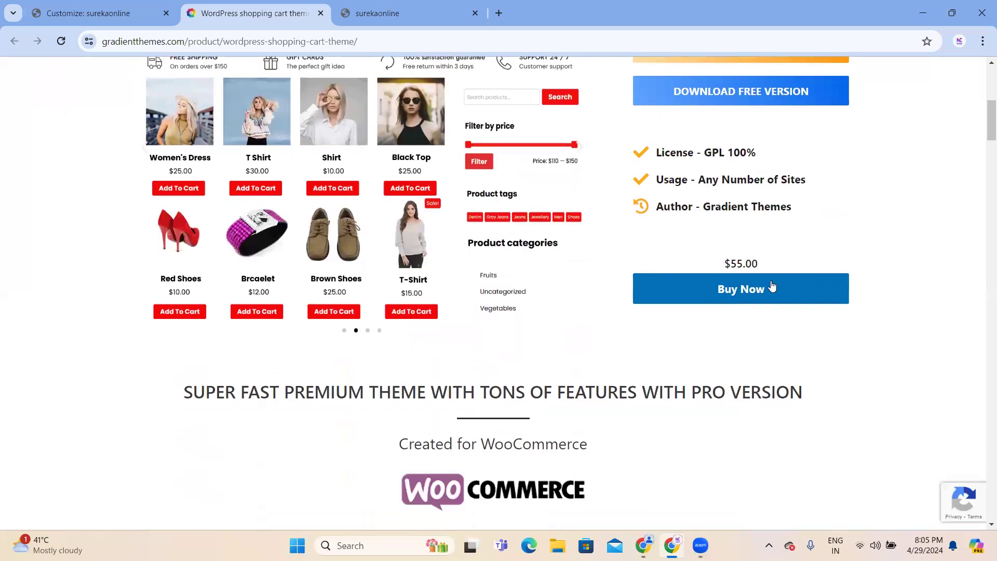
left_click_drag(777, 269, 704, 268)
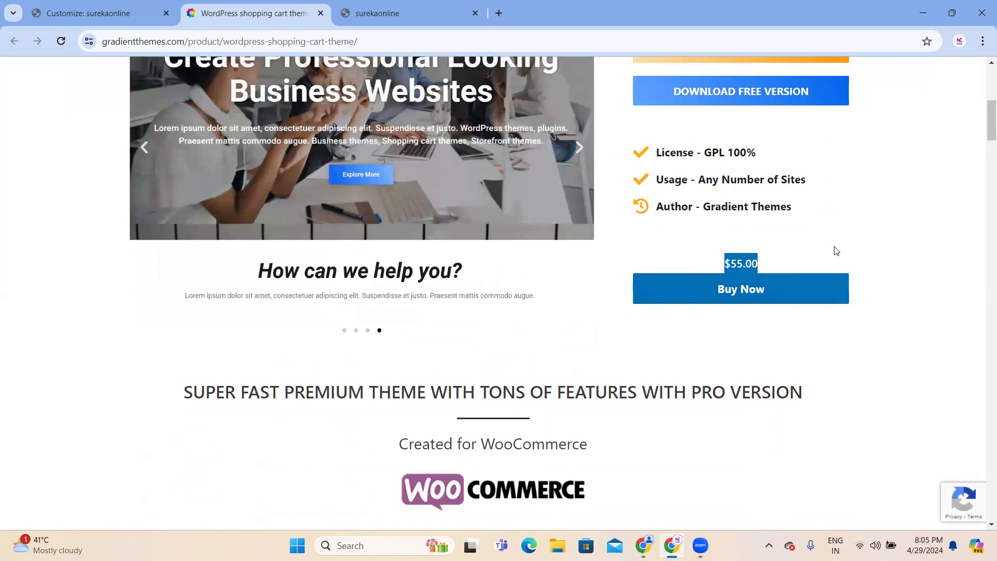
scroll(833, 248, "down", 10)
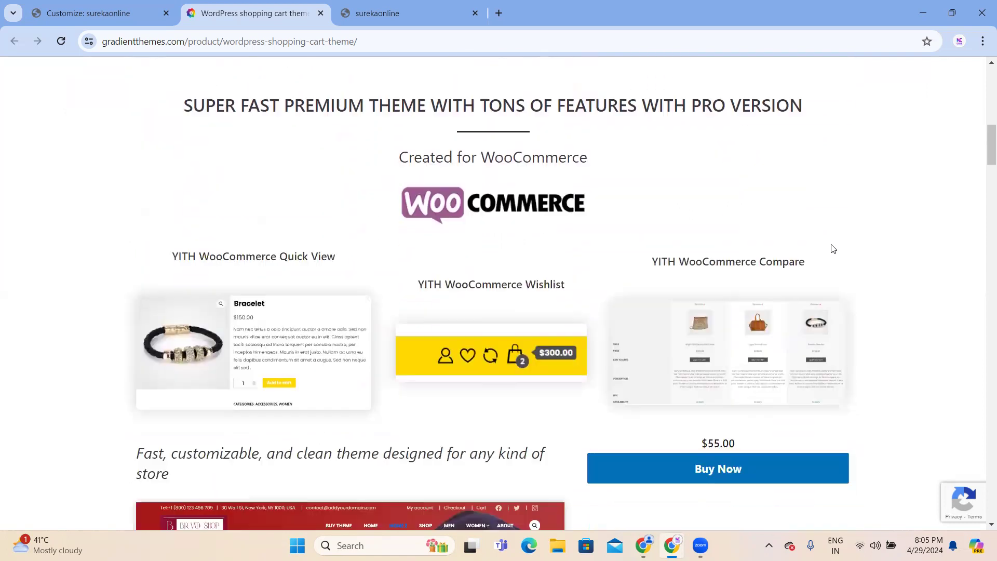
Examine the Pro demos, feature list, speed report and WooCommerce extras on the shopping cart theme's product page.
scroll(833, 249, "down", 3)
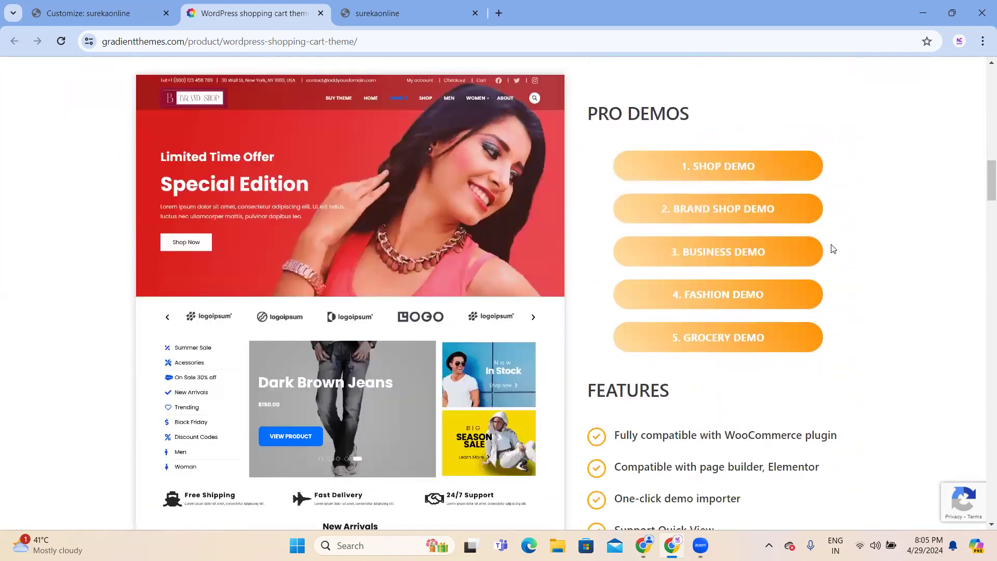
scroll(732, 210, "down", 3)
scroll(662, 223, "down", 5)
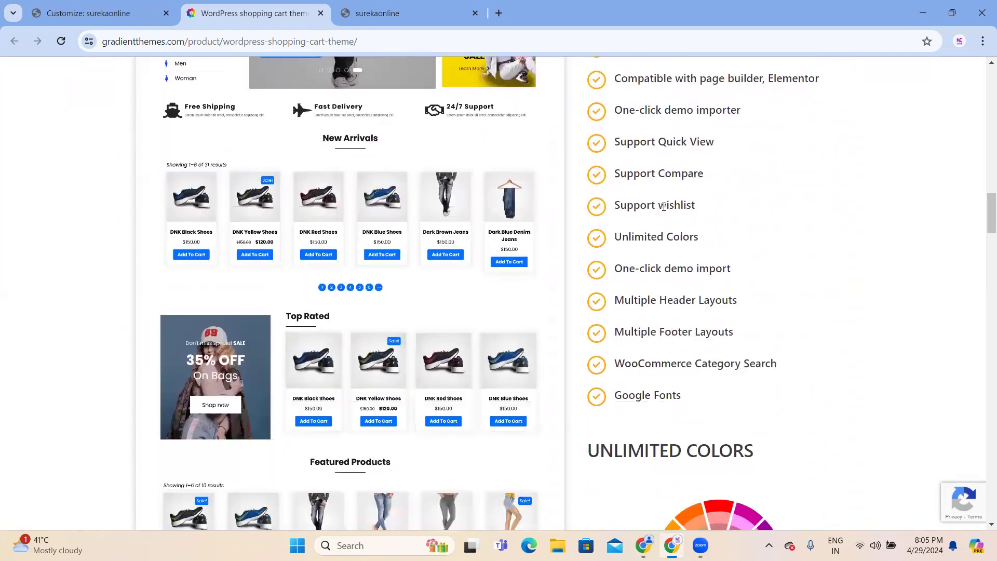
scroll(665, 225, "down", 11)
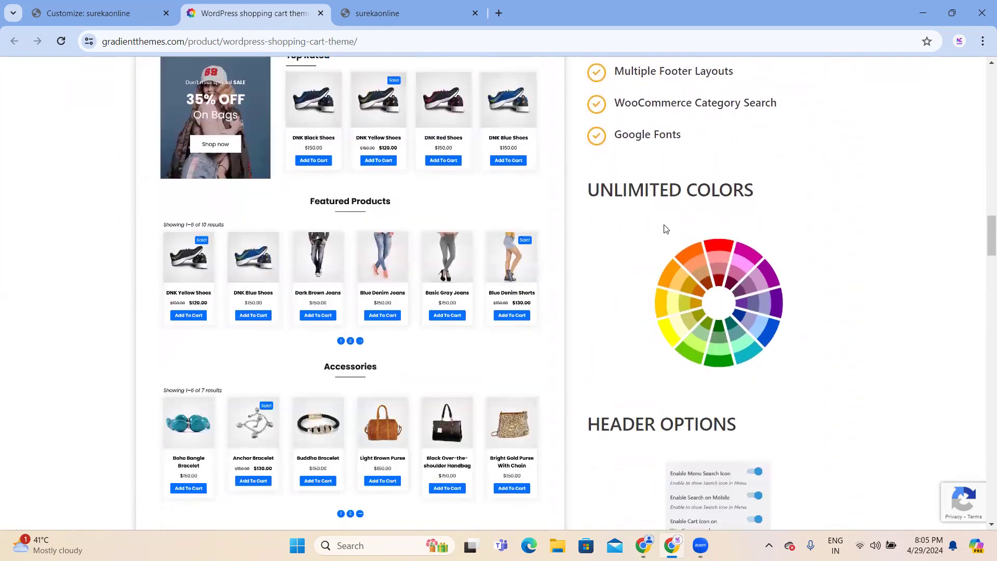
scroll(665, 228, "down", 18)
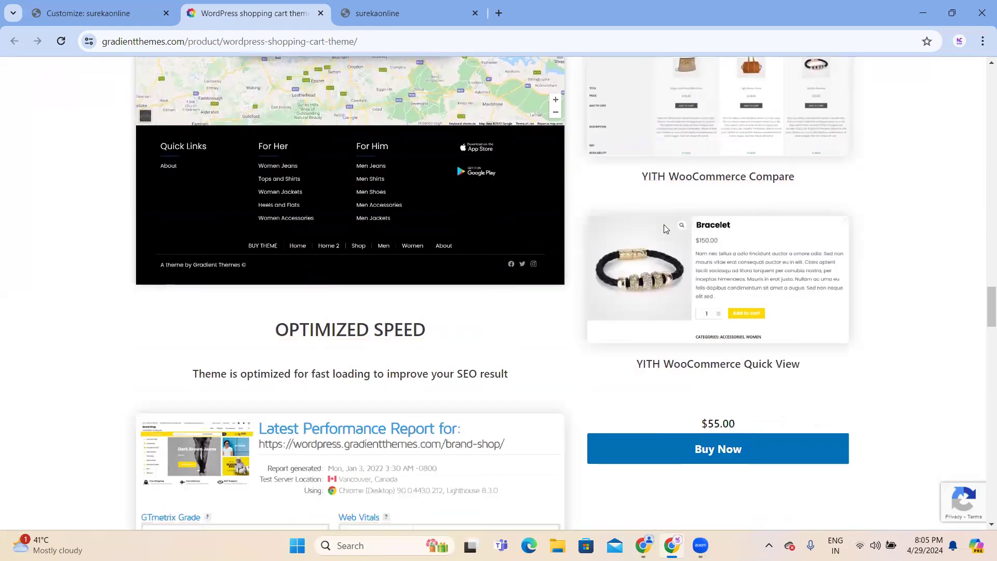
scroll(665, 228, "down", 4)
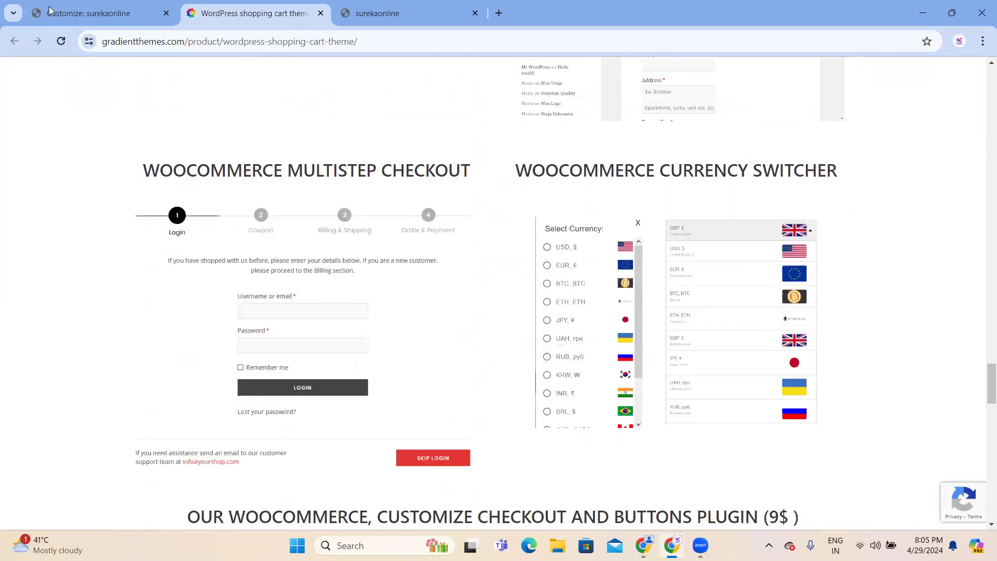
Return to the Customizer and review the Top Bar/Social settings under Theme Options along with the site preview.
key("ctrl+shift+Tab")
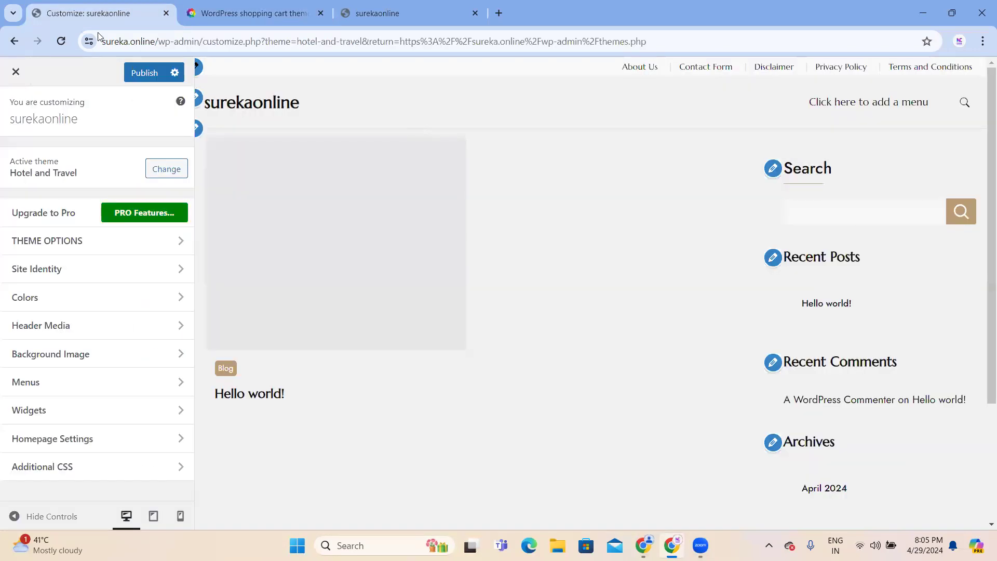
left_click(71, 241)
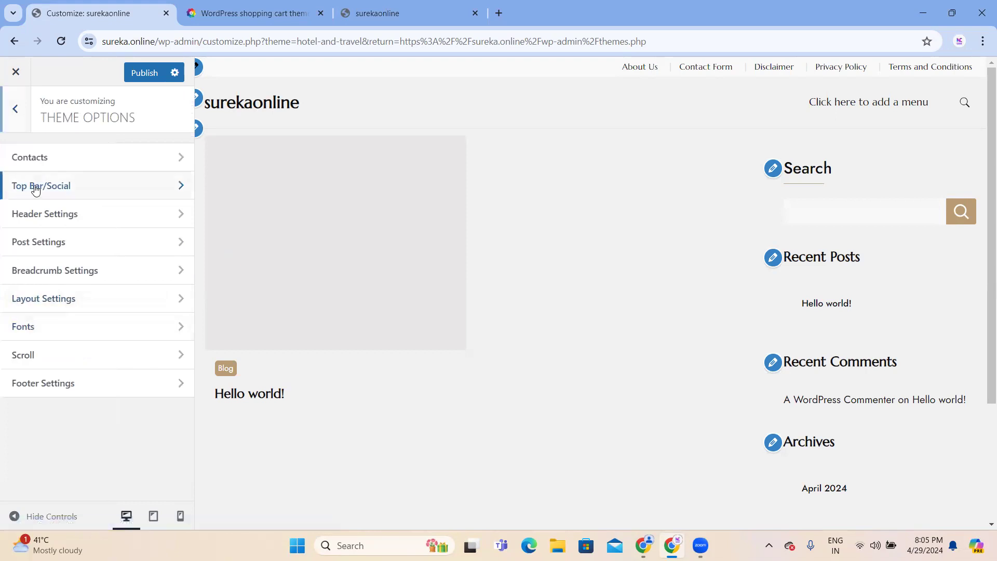
left_click(26, 189)
scroll(140, 265, "down", 3)
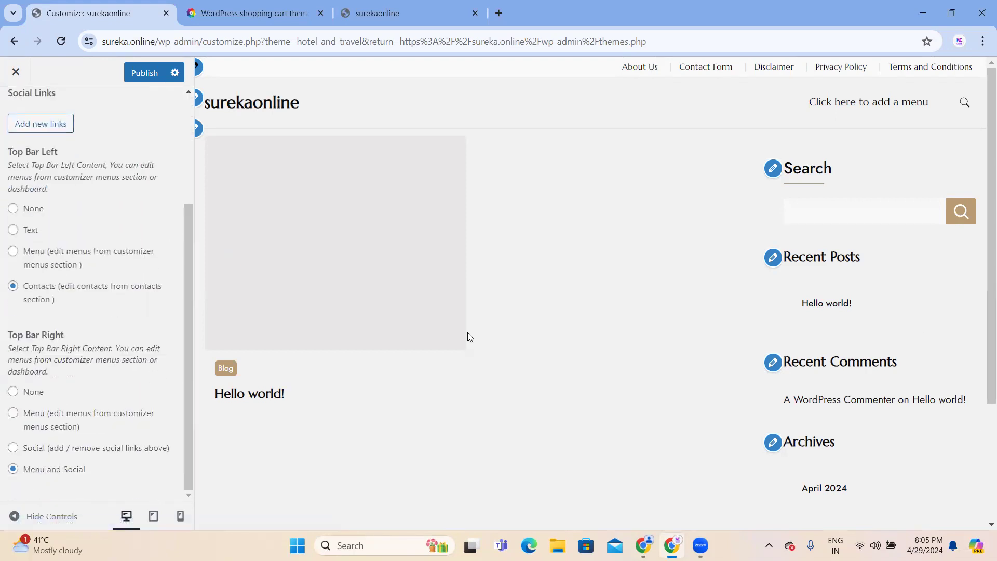
scroll(468, 332, "down", 3)
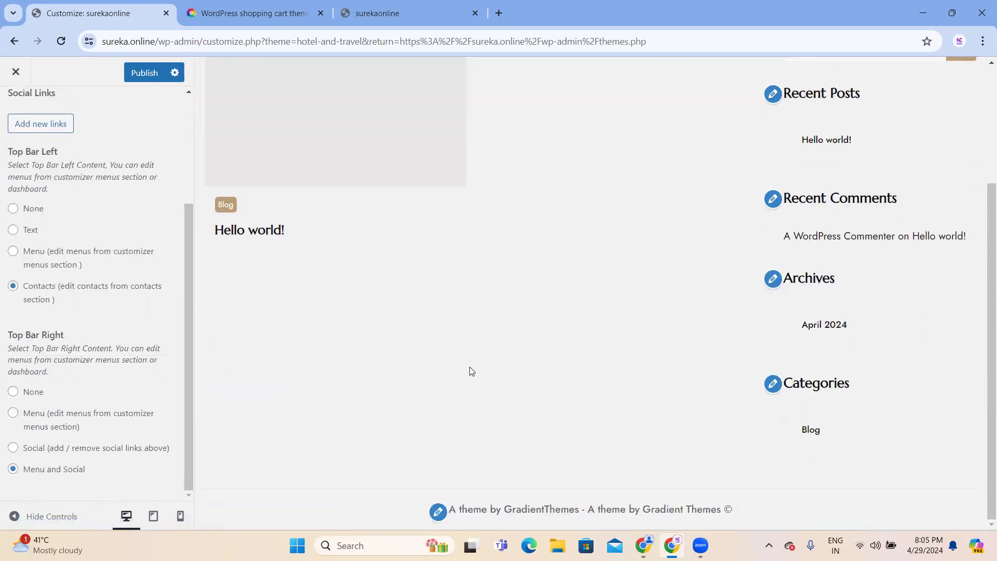
Exit to the Themes page, reopen the Customizer for Hotel and Travel and open its Site Identity settings.
left_click(15, 72)
left_click(571, 146)
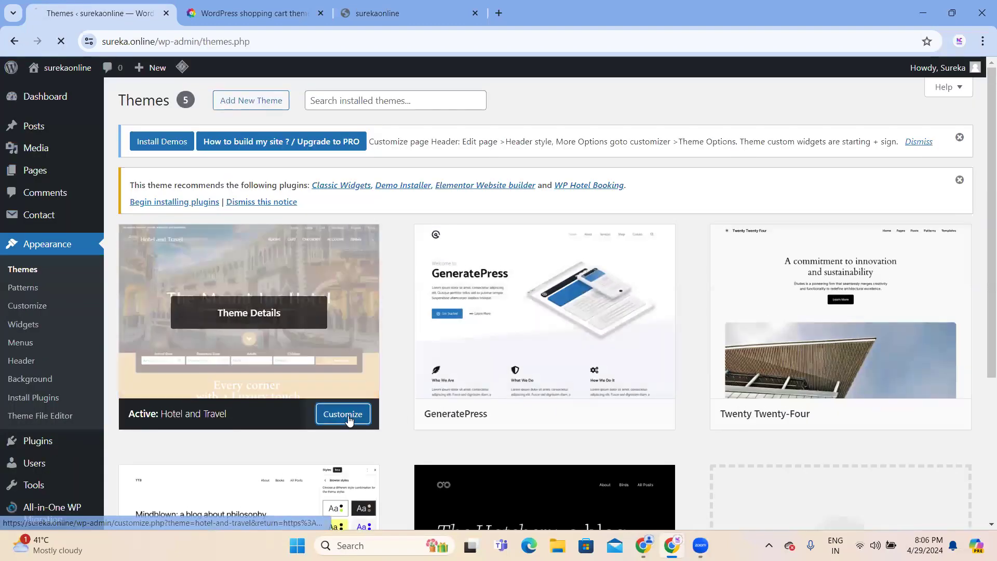
left_click(349, 415)
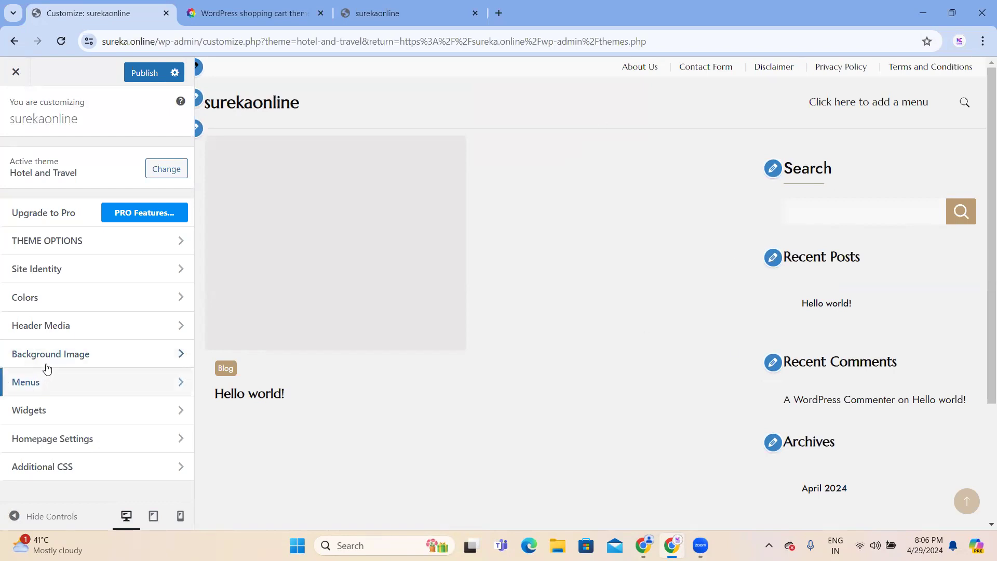
left_click(80, 279)
left_click(73, 275)
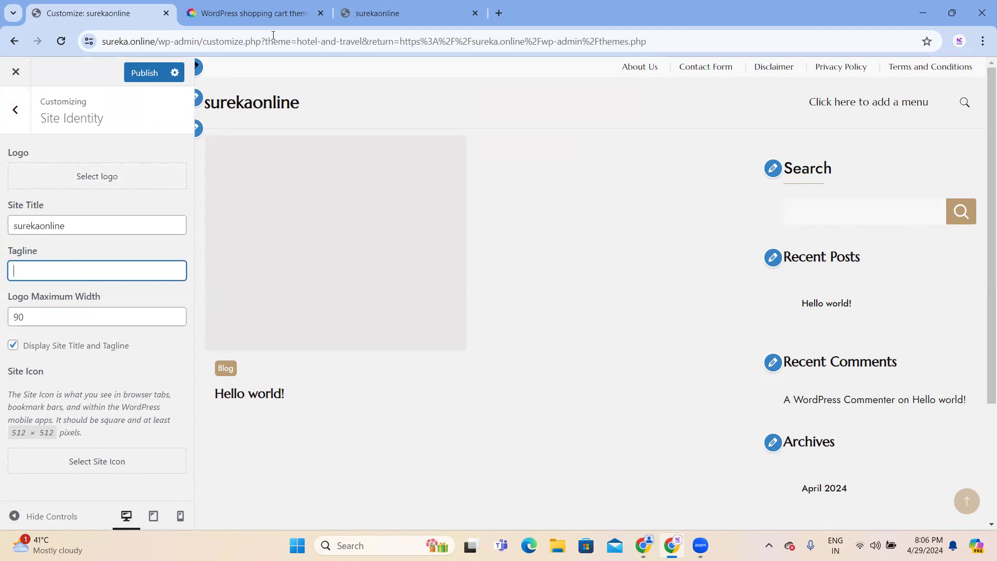
Search Google for Canva in a new browser tab and open the Canva home page.
left_click(498, 13)
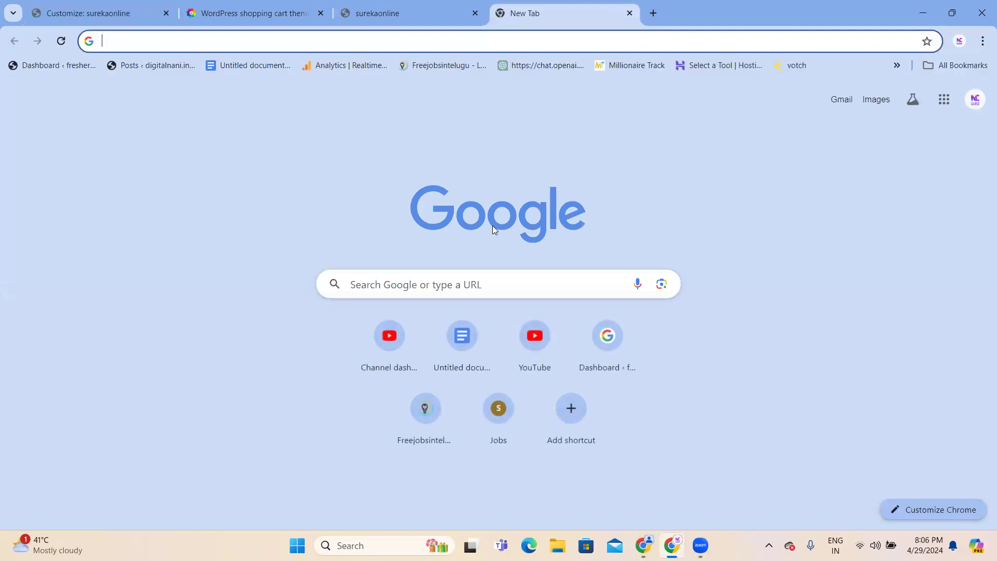
type("Canva")
key("Return")
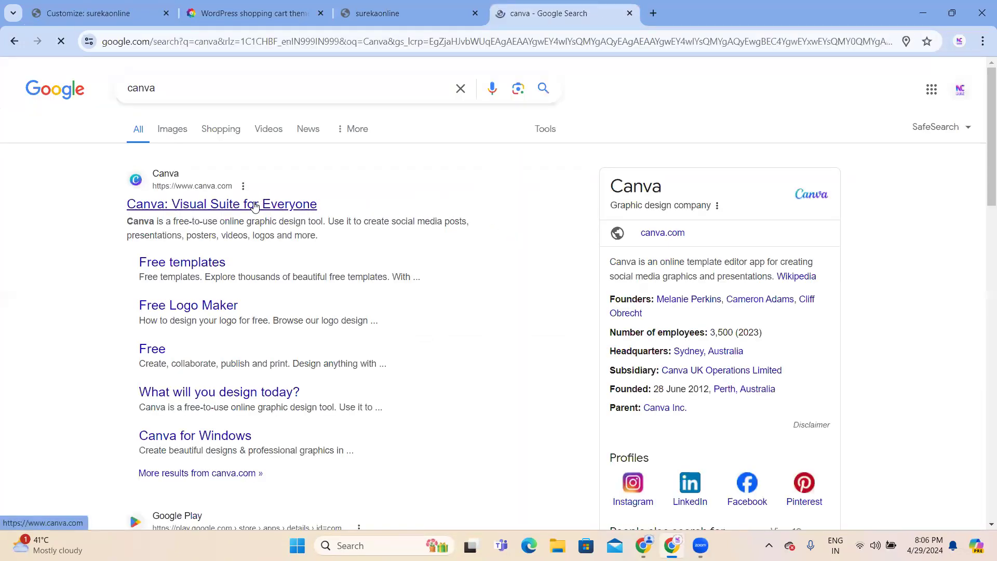
left_click(254, 206)
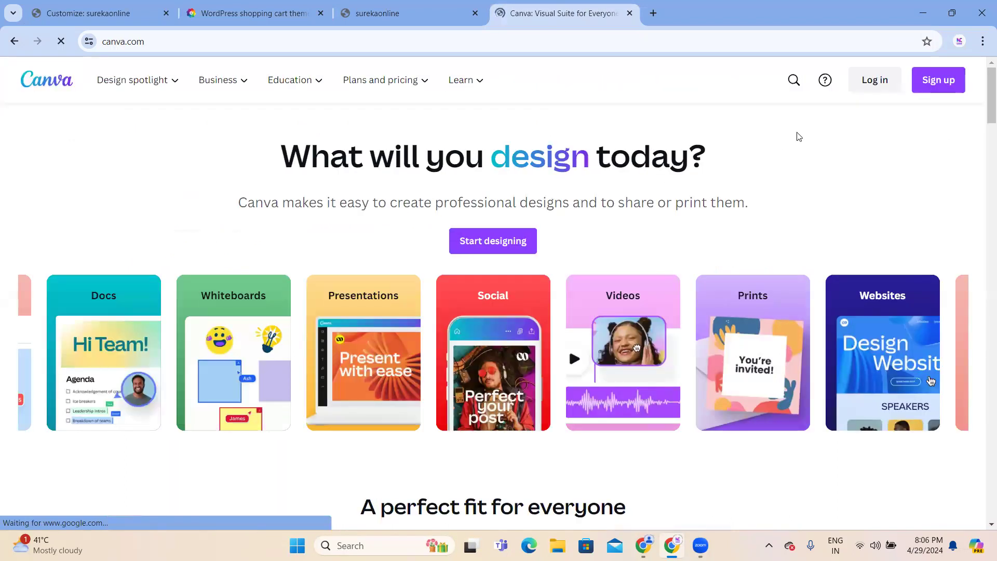
Try to start a design from a Canva search for "Food Logo", and close the untitled design tab.
left_click(794, 79)
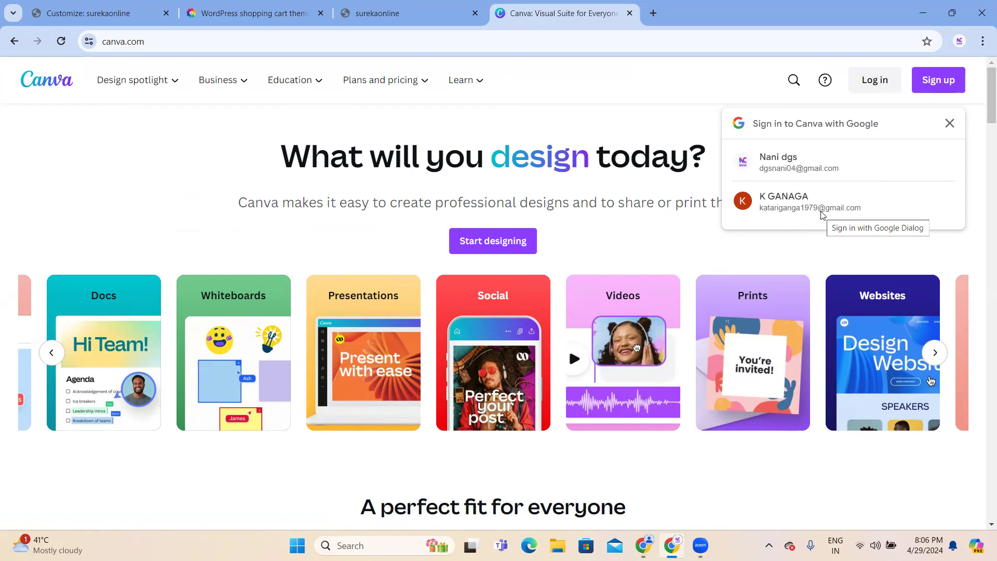
left_click(794, 79)
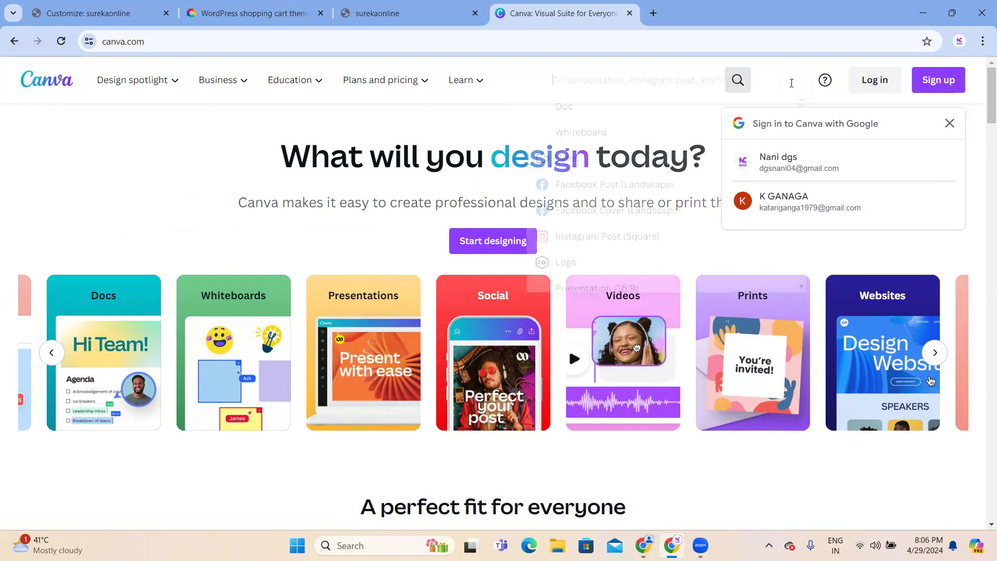
type("F")
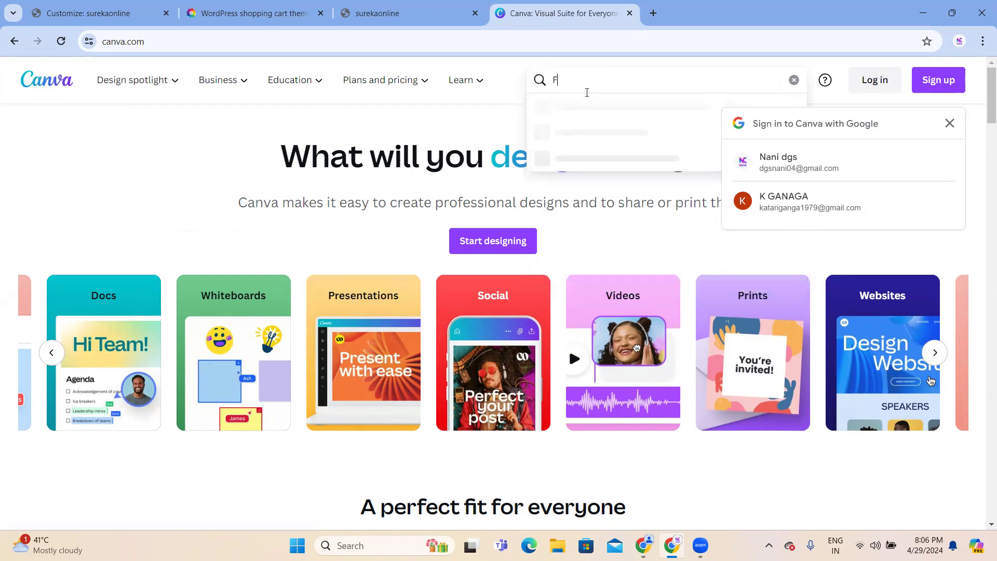
type("ood Log")
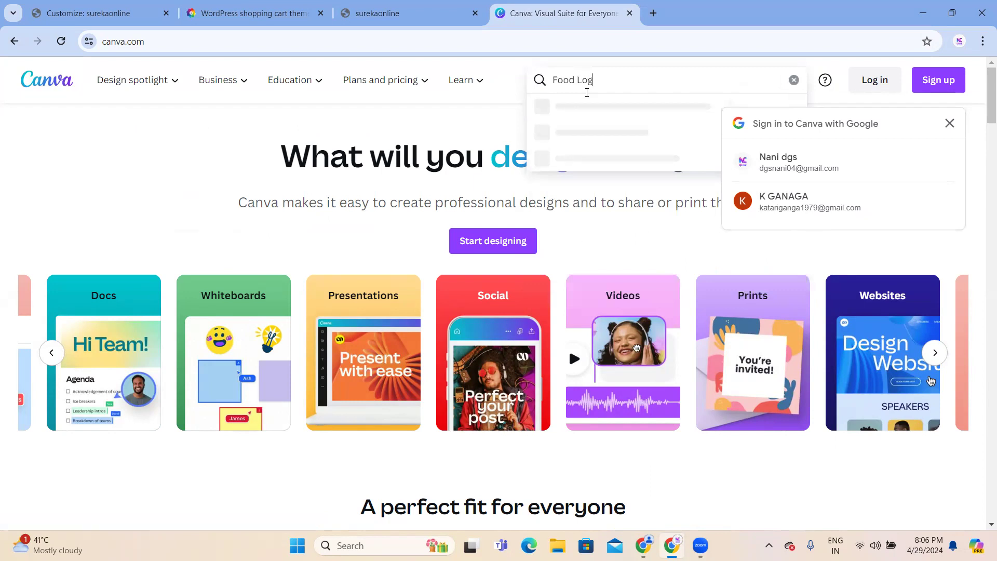
type("o")
key("Return")
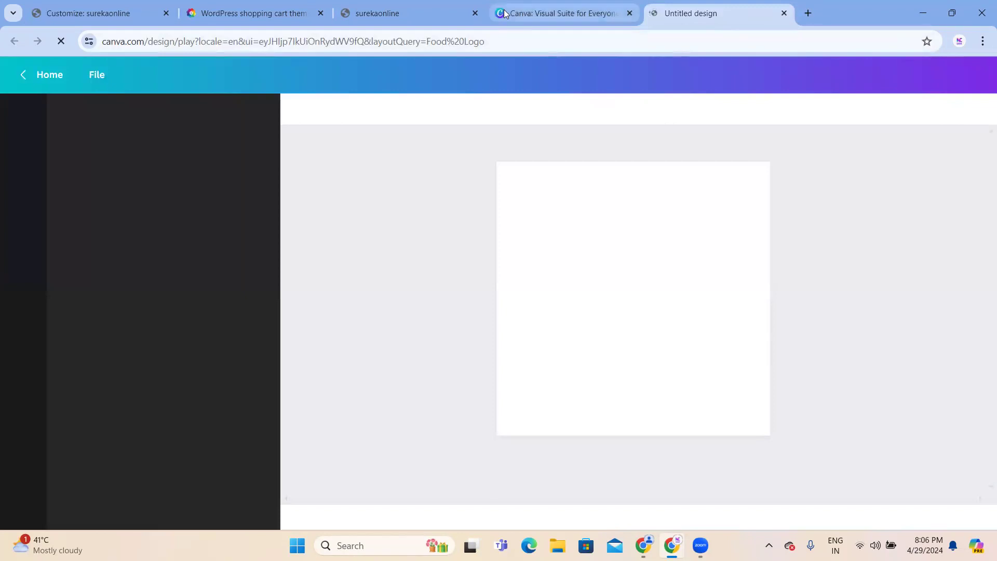
left_click(558, 13)
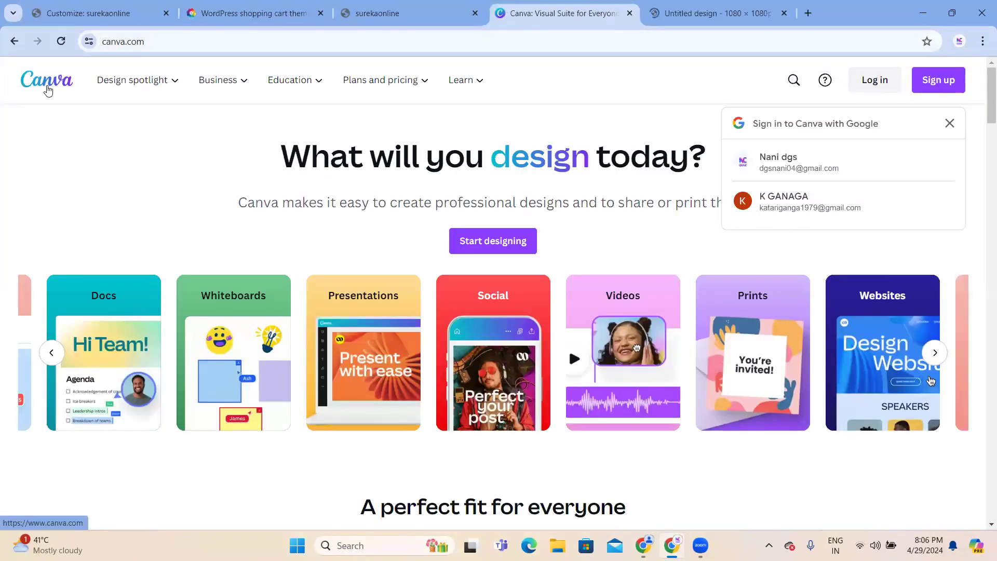
left_click(785, 14)
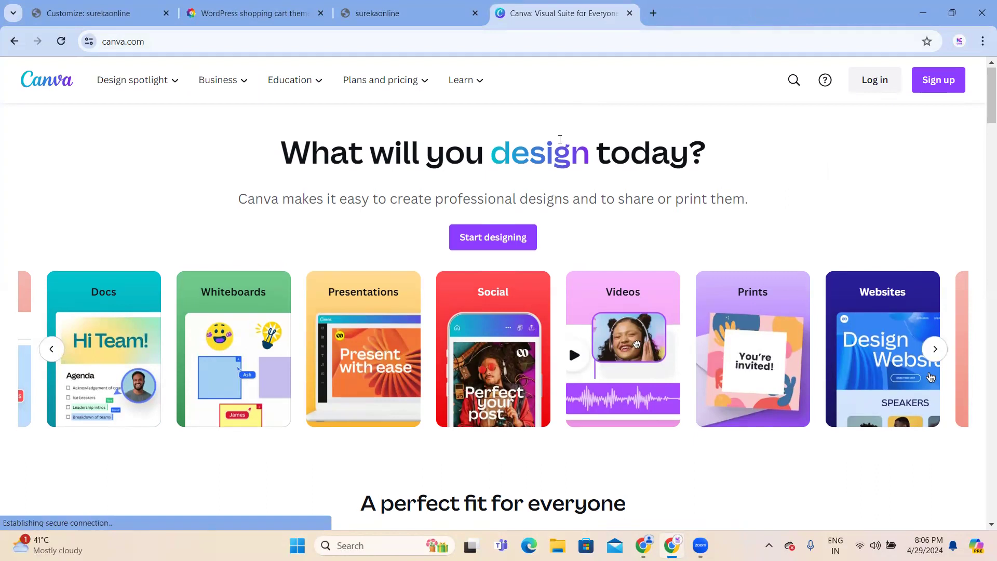
Dismiss the Google sign-in prompt, search for "Food Logo" and start a design from the Food Court Logo suggestion.
scroll(581, 218, "down", 5)
scroll(588, 237, "up", 2)
scroll(588, 237, "up", 3)
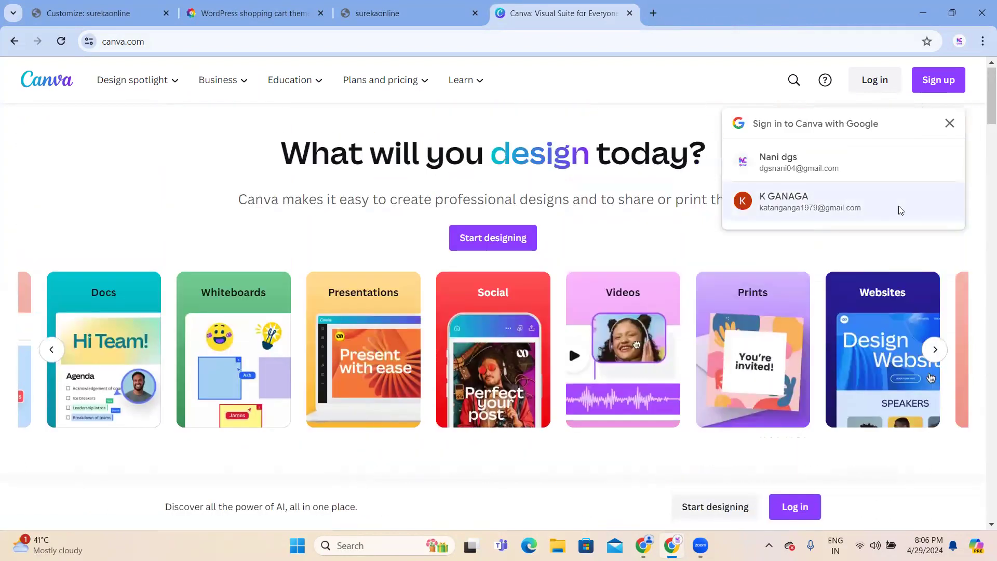
left_click(951, 124)
left_click(795, 78)
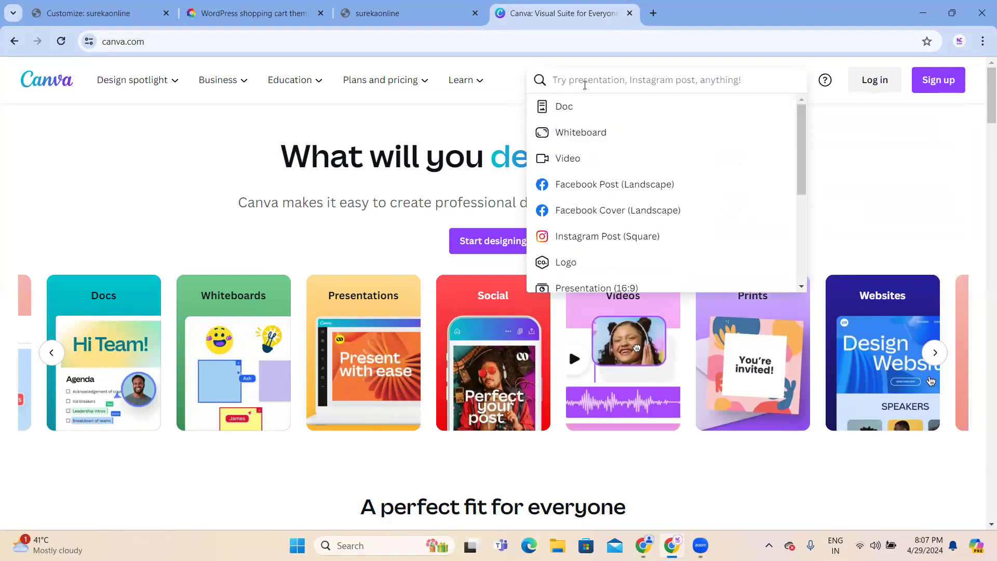
type("Food ")
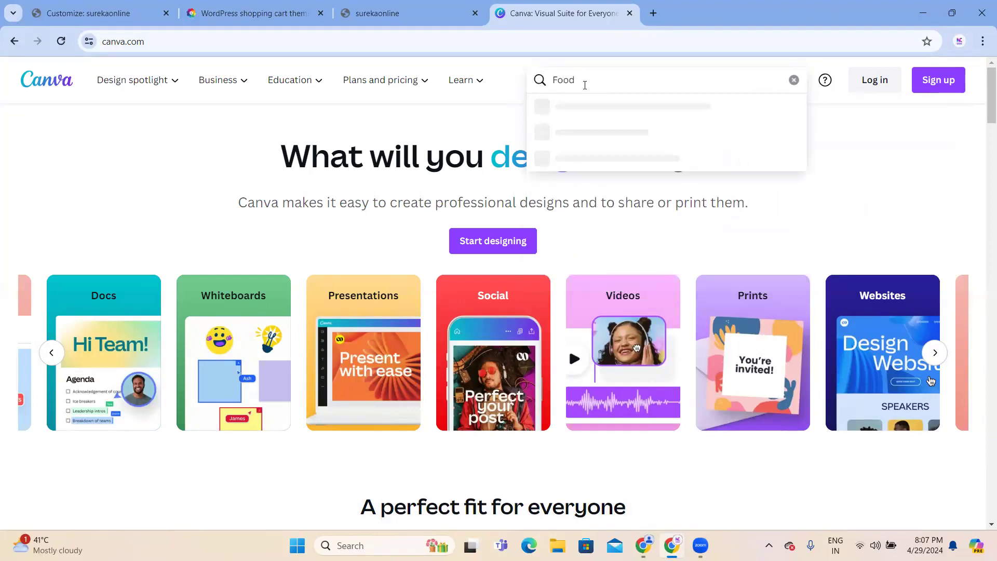
type("Logo")
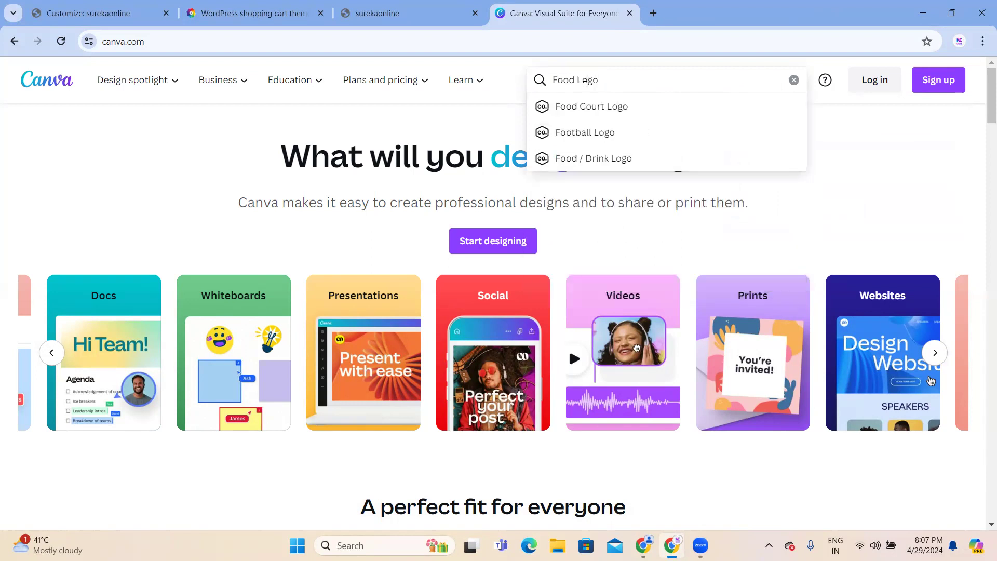
key("Down")
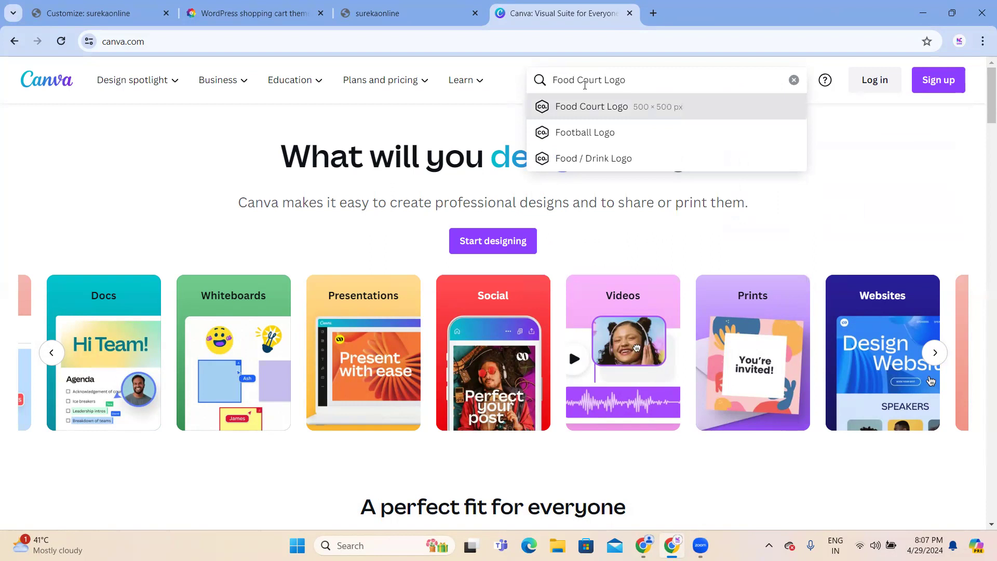
key("Return")
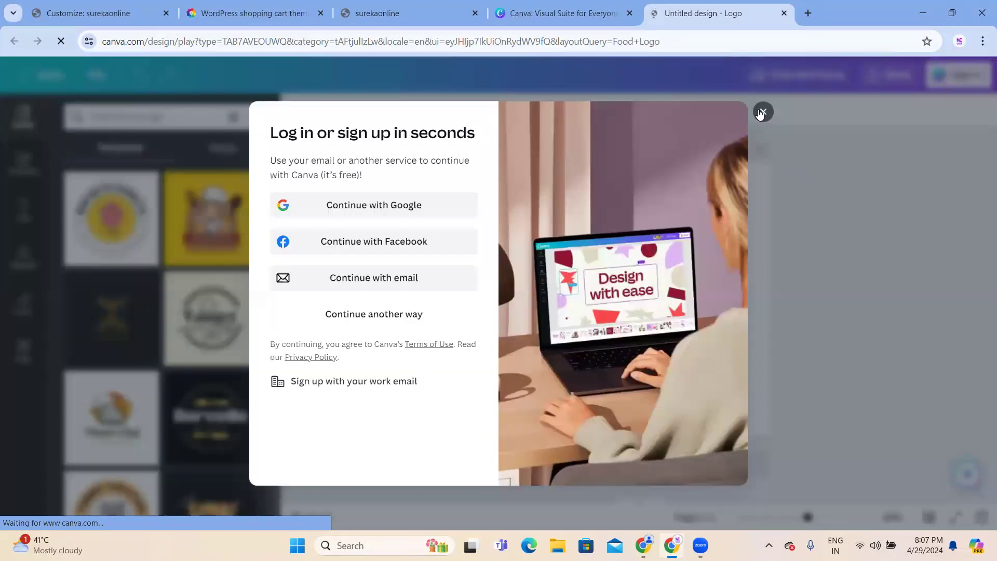
Browse the Food Court Logo templates, apply the round Yummy Waffles one and dismiss the login prompt.
left_click(221, 250)
scroll(152, 269, "down", 2)
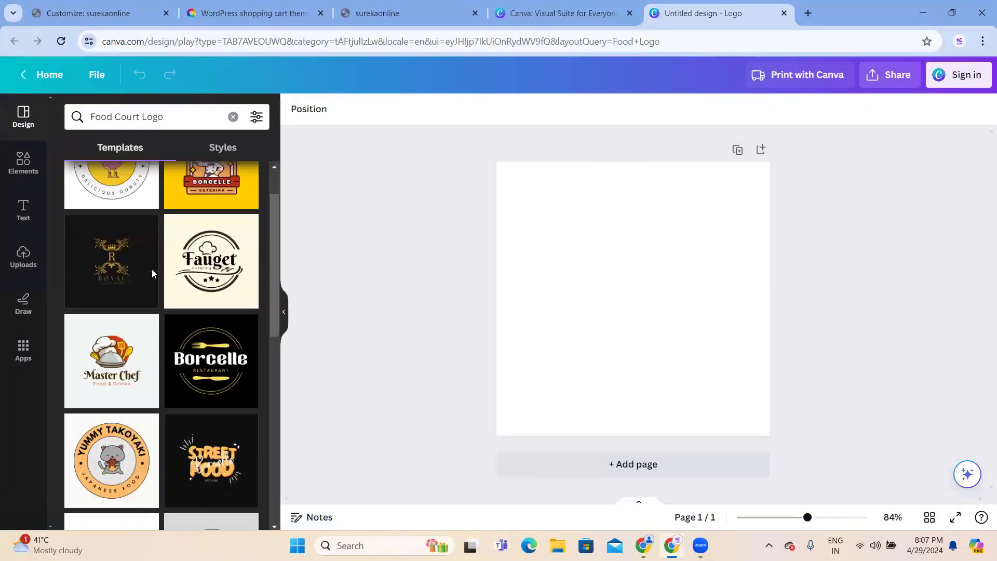
scroll(152, 274, "down", 4)
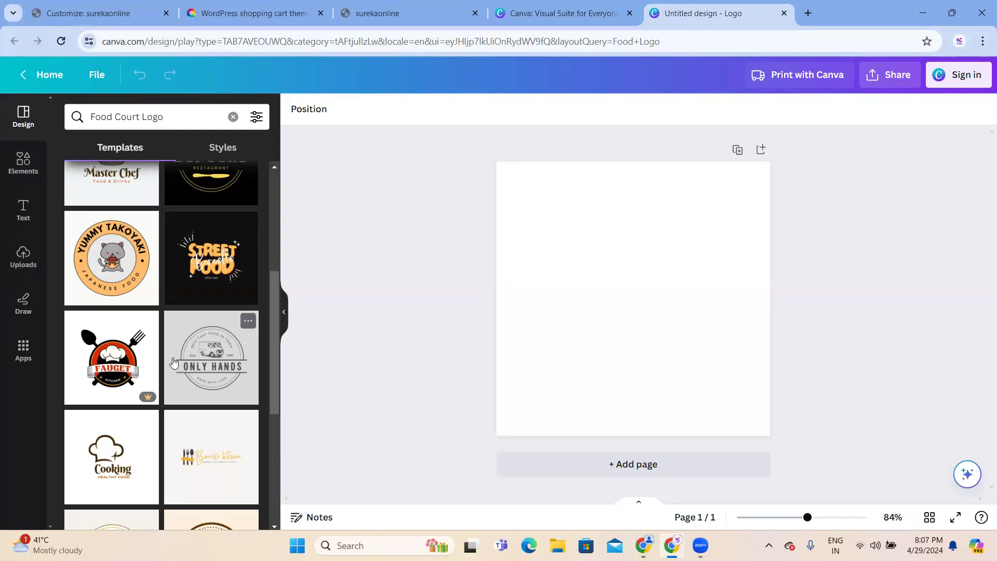
scroll(139, 398, "down", 5)
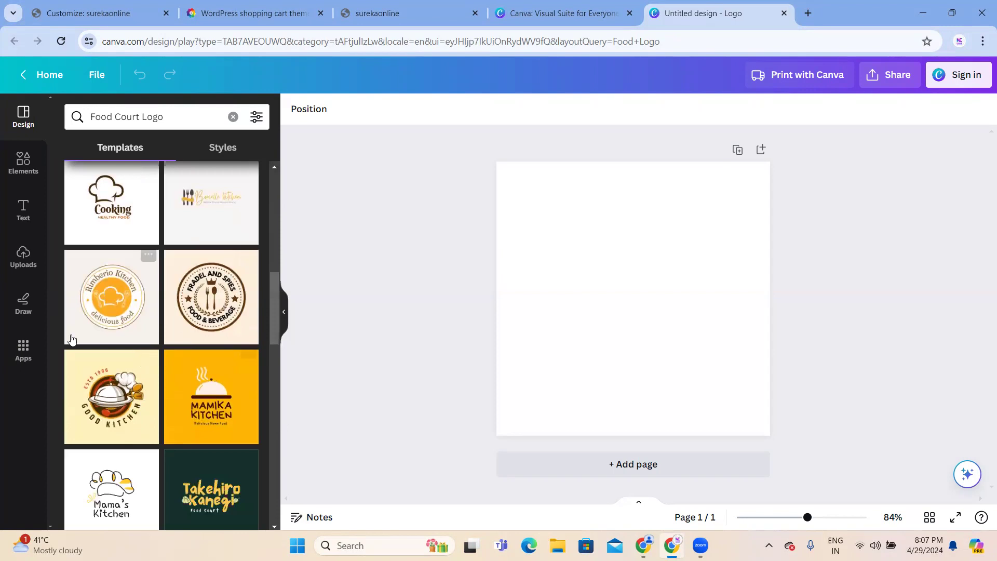
scroll(184, 351, "down", 5)
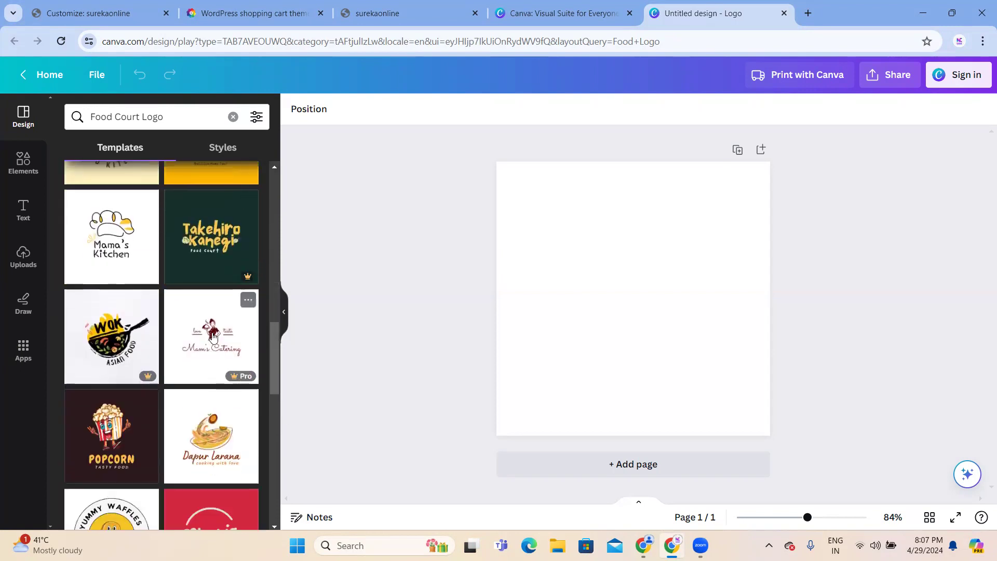
scroll(72, 224, "down", 6)
scroll(84, 259, "down", 1)
scroll(103, 338, "up", 4)
left_click(111, 358)
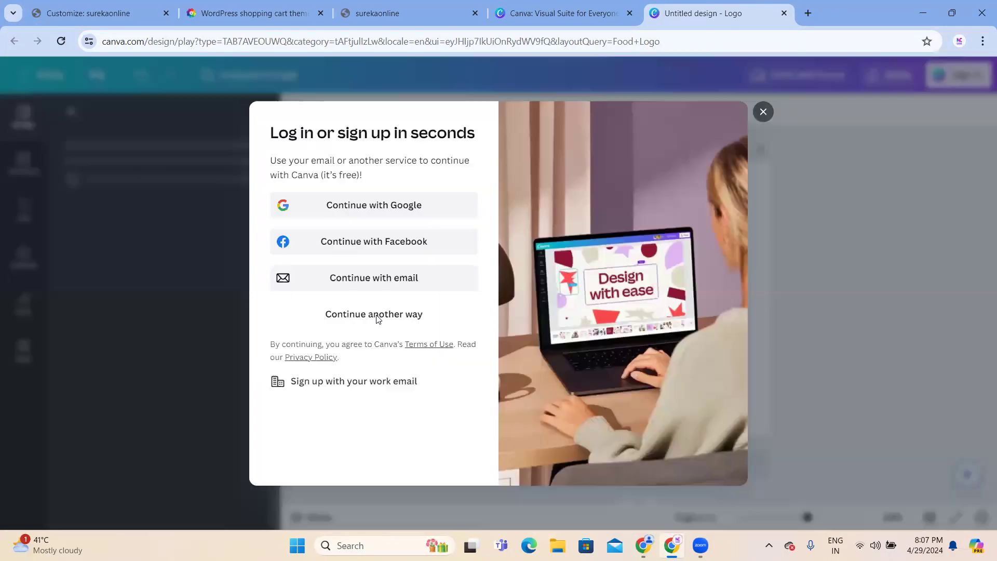
left_click(763, 112)
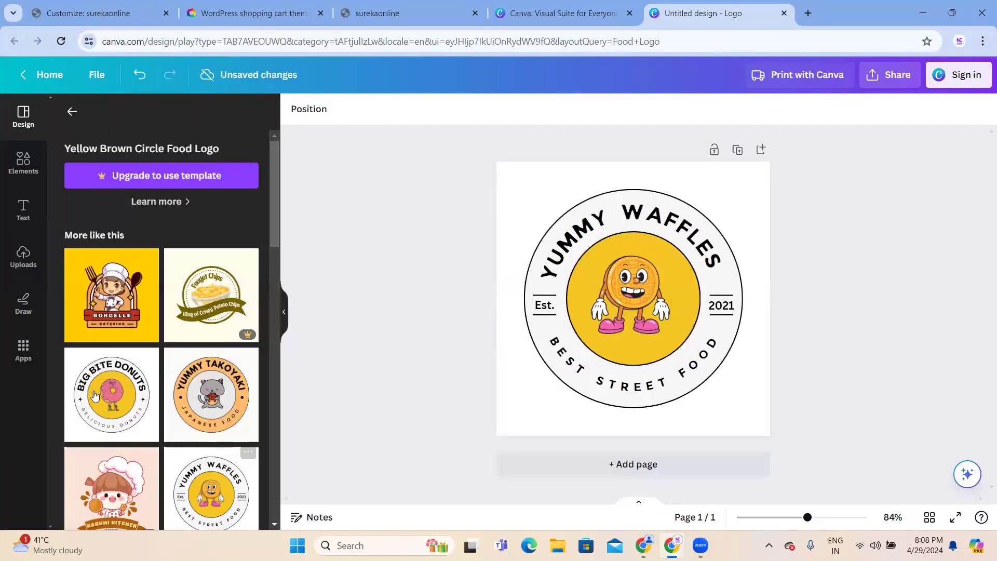
Replace the logo with the yellow Borcelle Catering chef template from the similar designs.
left_click(115, 306)
left_click(758, 359)
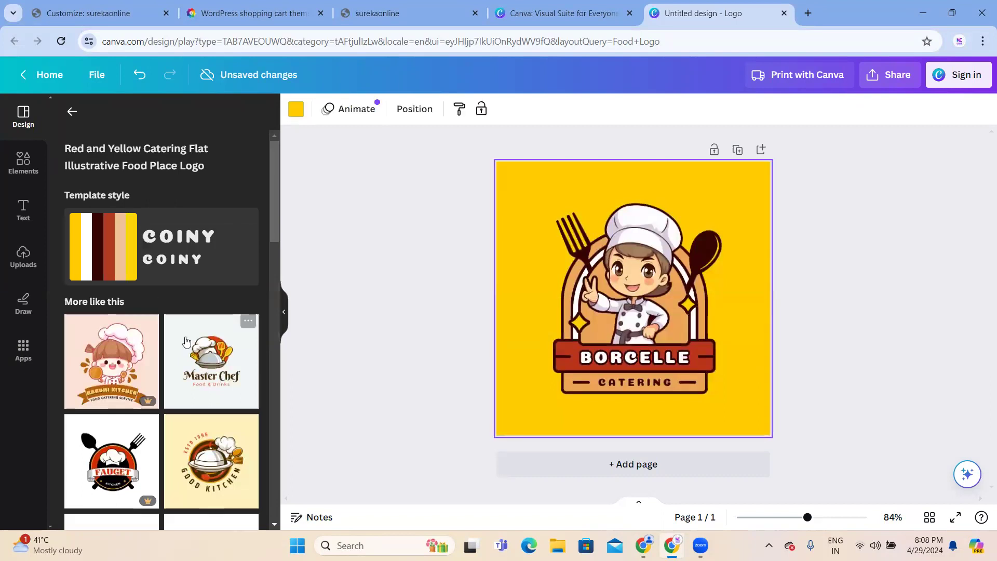
scroll(89, 439, "down", 1)
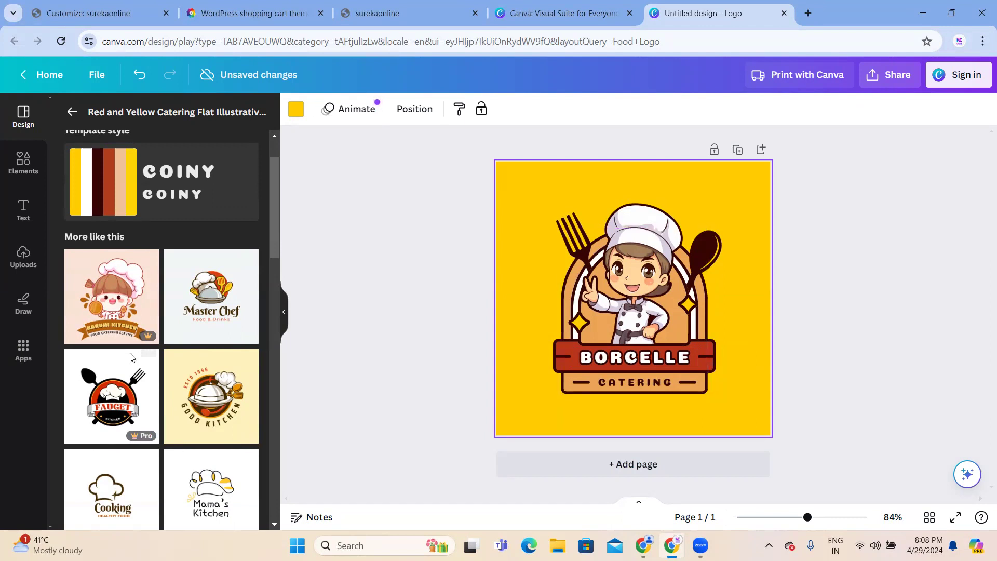
scroll(168, 325, "down", 6)
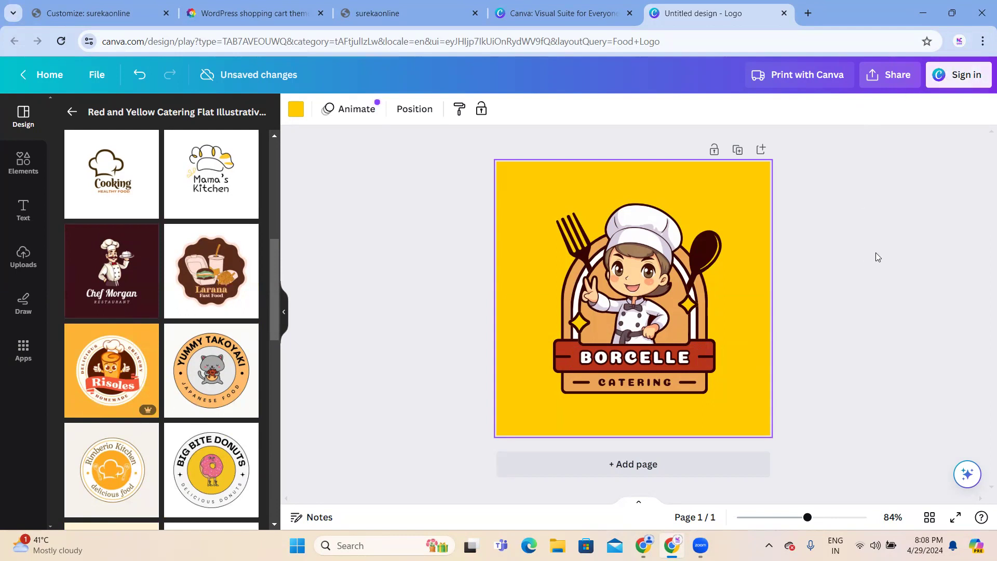
scroll(161, 371, "down", 1)
scroll(161, 370, "down", 3)
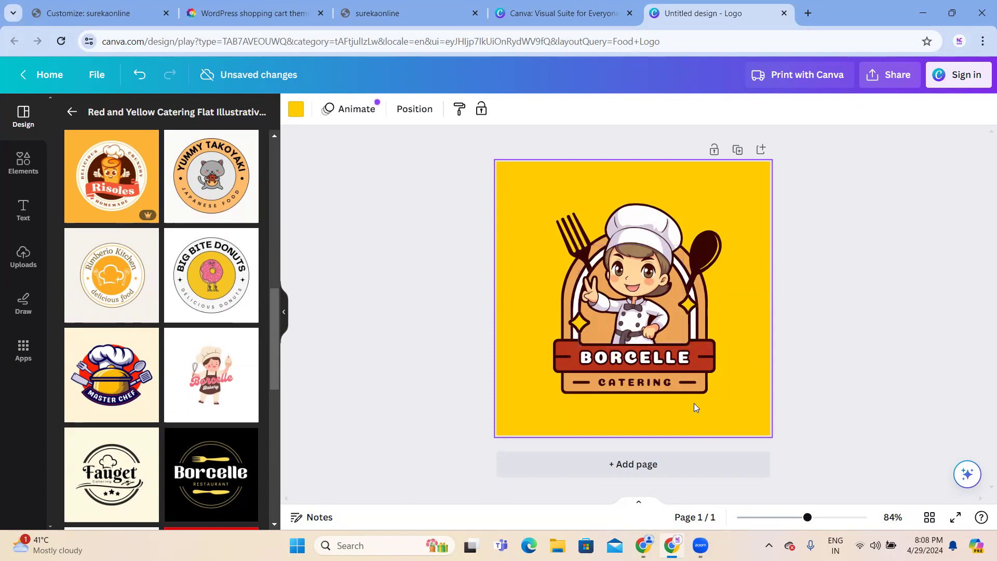
left_click(963, 78)
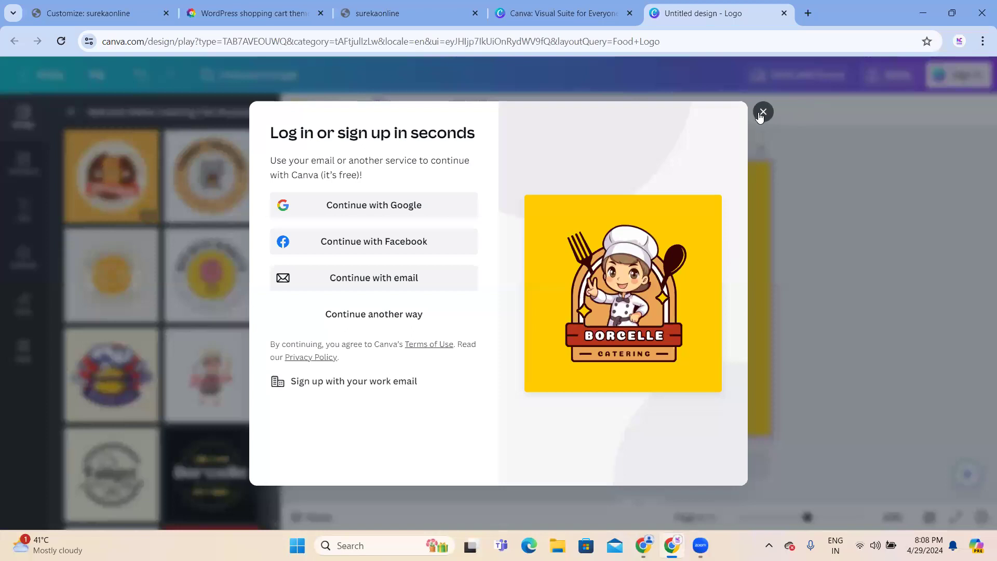
left_click(762, 113)
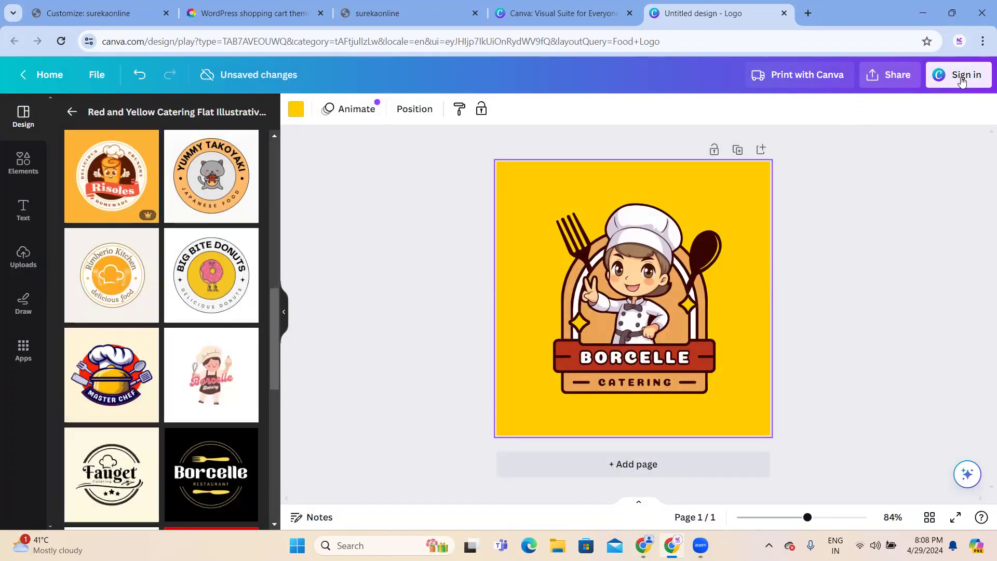
Download the Borcelle Catering logo as a 500 × 500 px PNG and dismiss the login prompt.
left_click(887, 78)
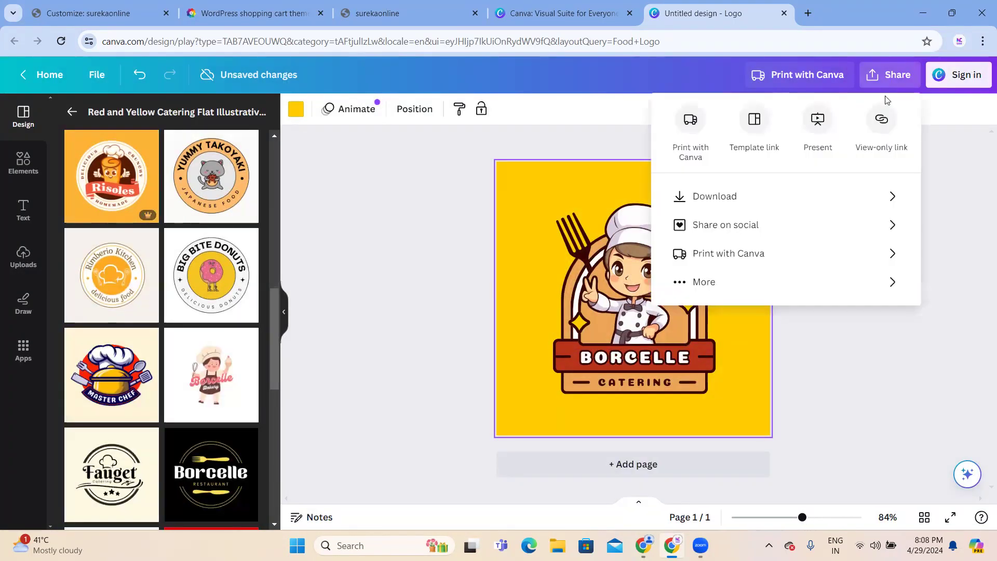
left_click(709, 201)
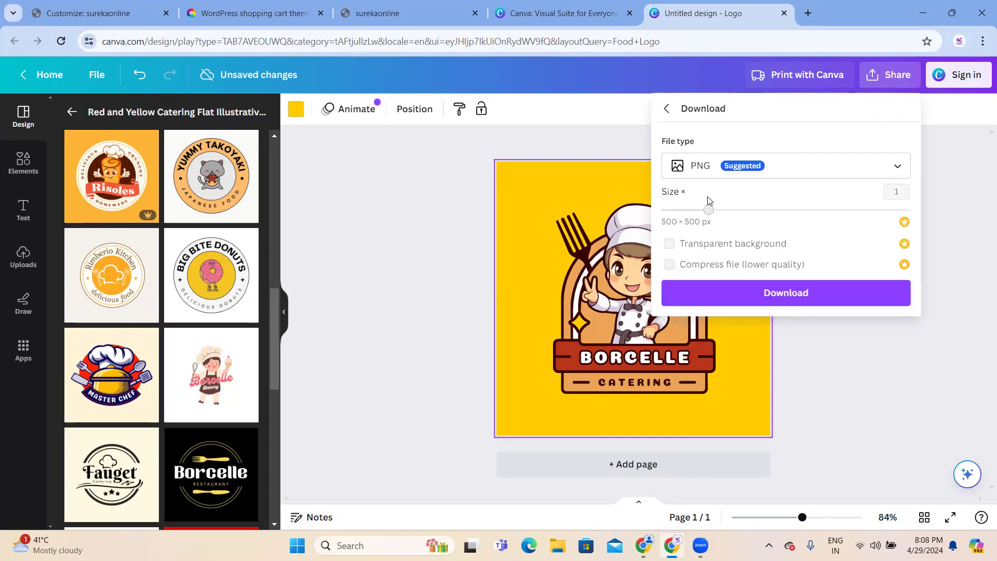
left_click(789, 294)
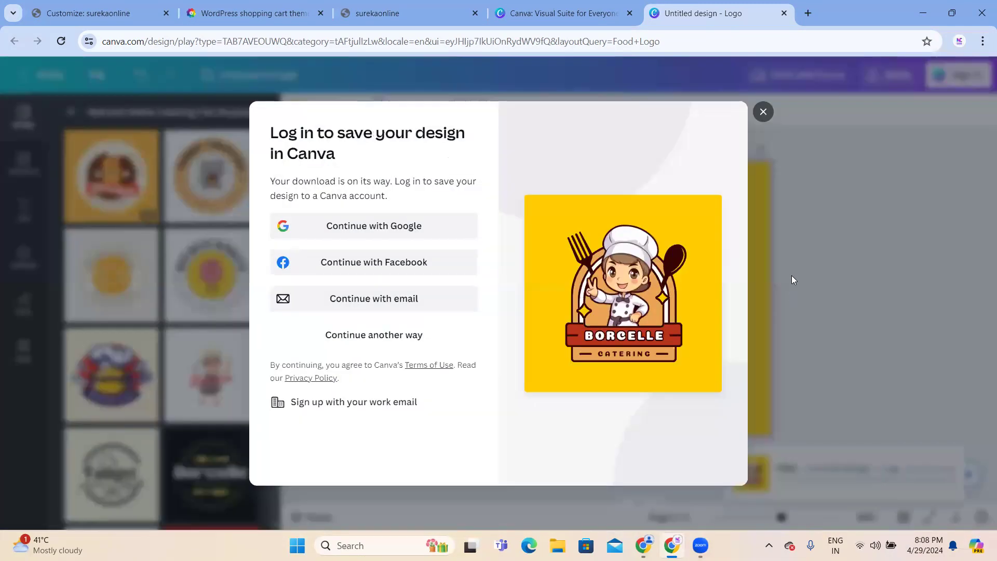
left_click(764, 113)
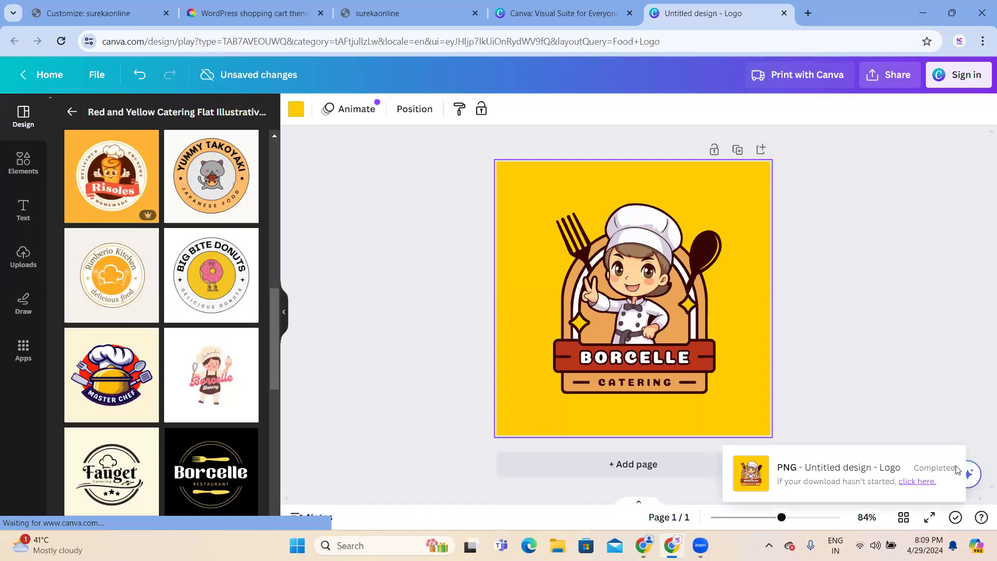
Return to the WordPress customizer, upload "Untitled design" from the Downloads folder and select it as the site logo.
left_click(83, 13)
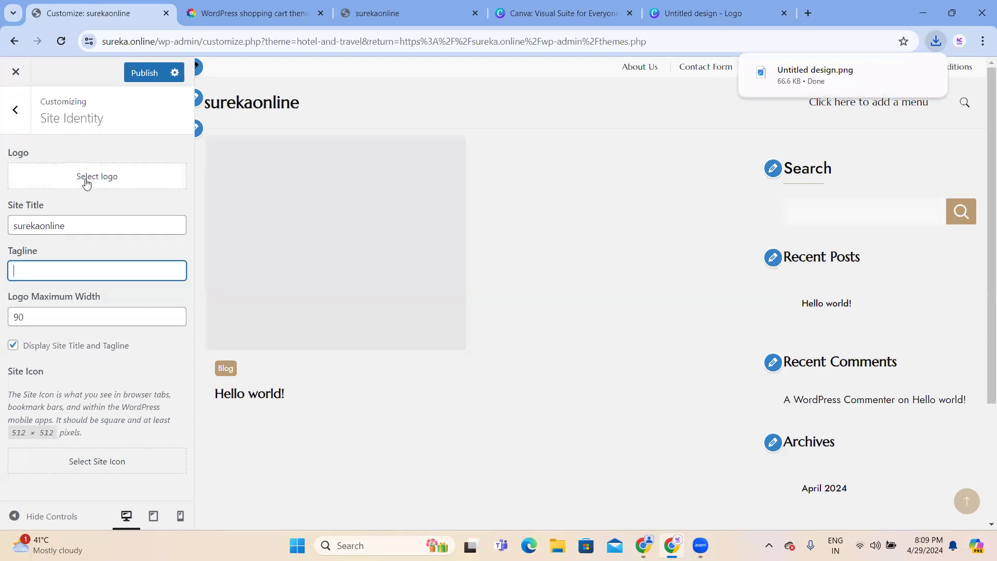
left_click(86, 179)
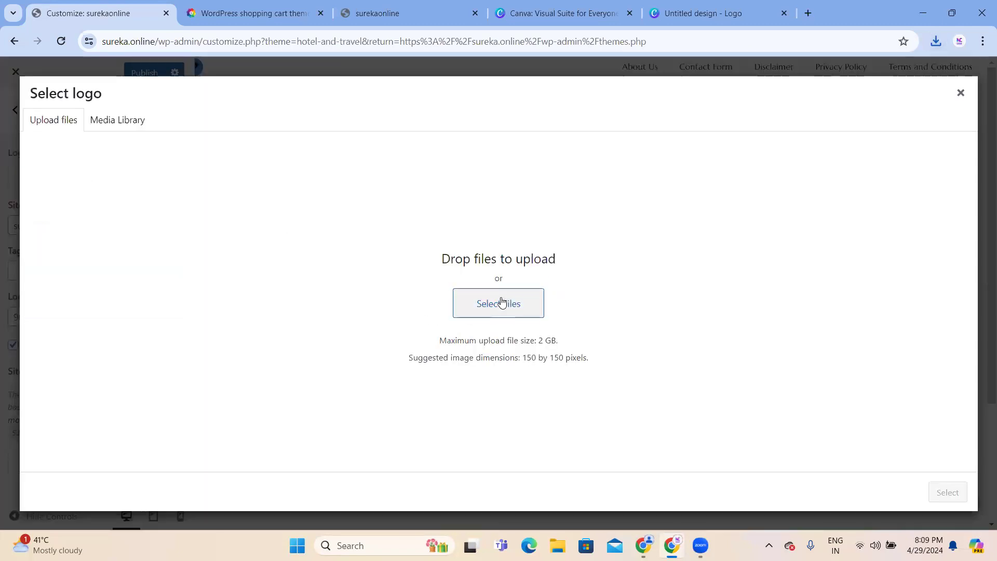
left_click(504, 305)
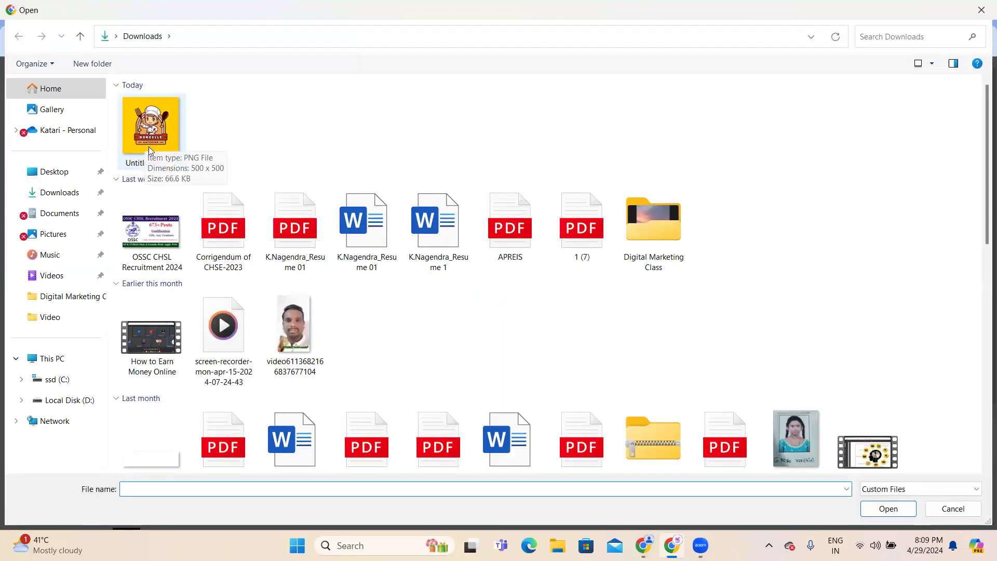
left_click(145, 134)
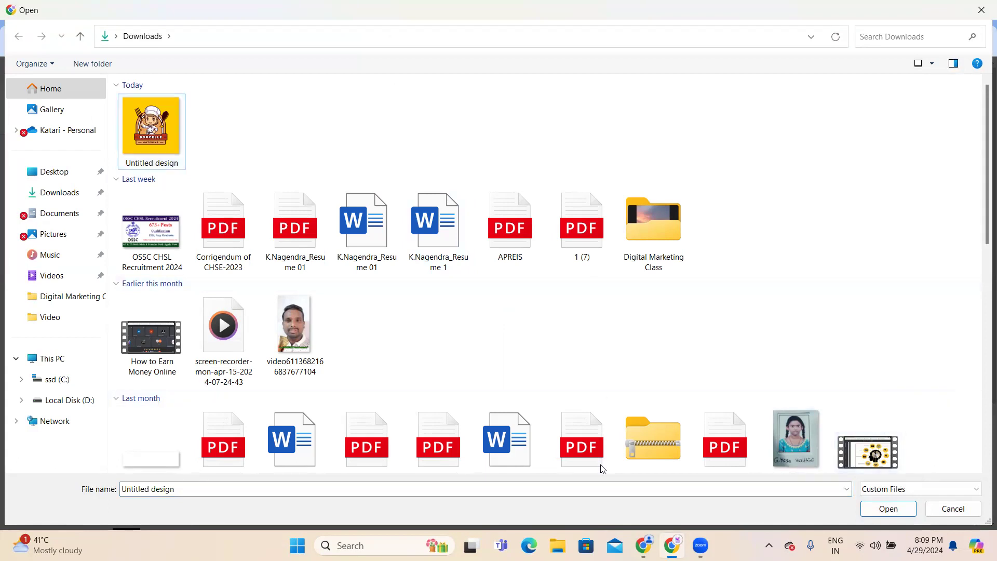
key("Return")
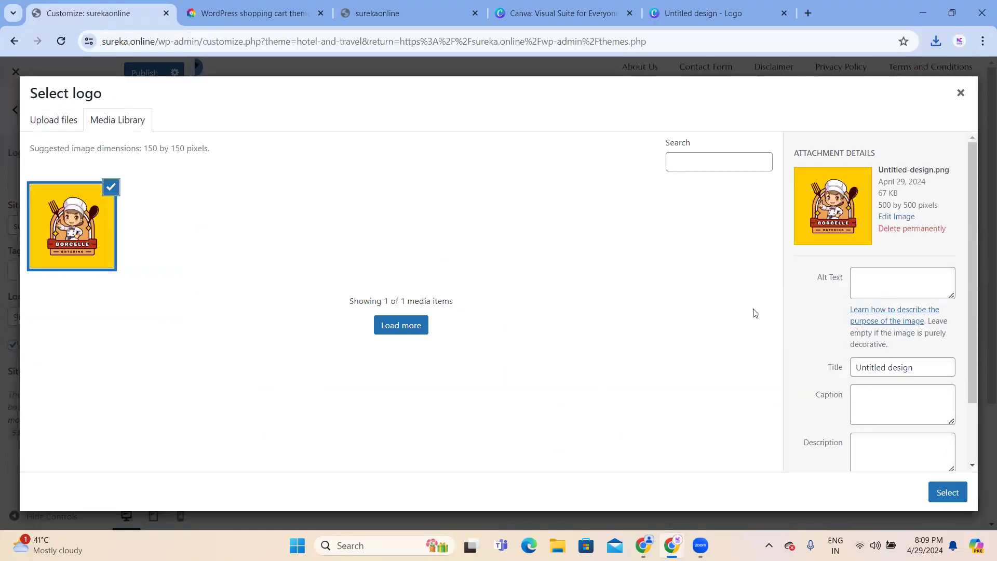
left_click(935, 486)
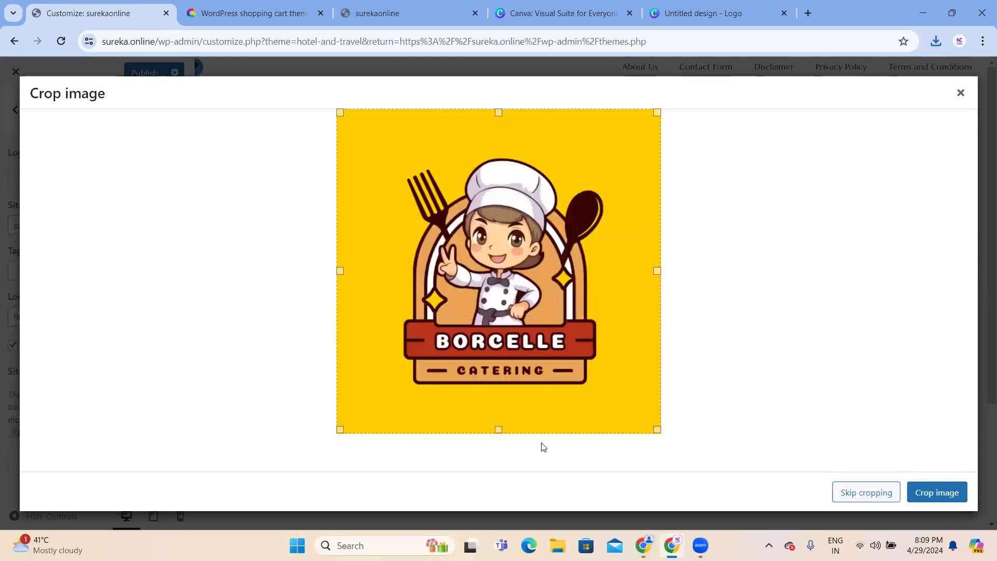
Crop the logo image inward on all four sides, close around the chef artwork, and apply the crop.
left_click_drag(340, 270, 379, 270)
left_click_drag(521, 429, 519, 388)
left_click_drag(659, 251, 619, 250)
left_click_drag(495, 111, 498, 151)
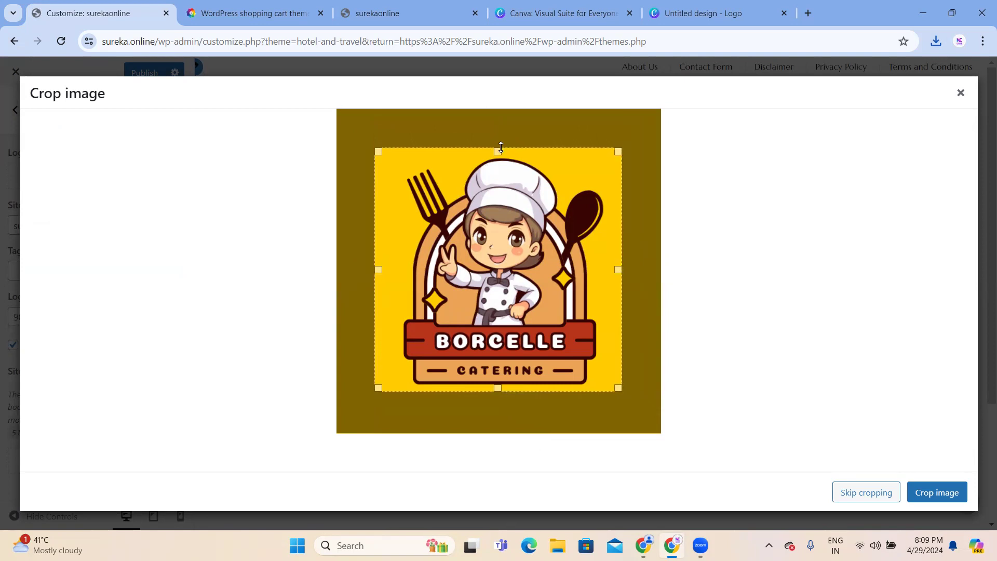
left_click(928, 493)
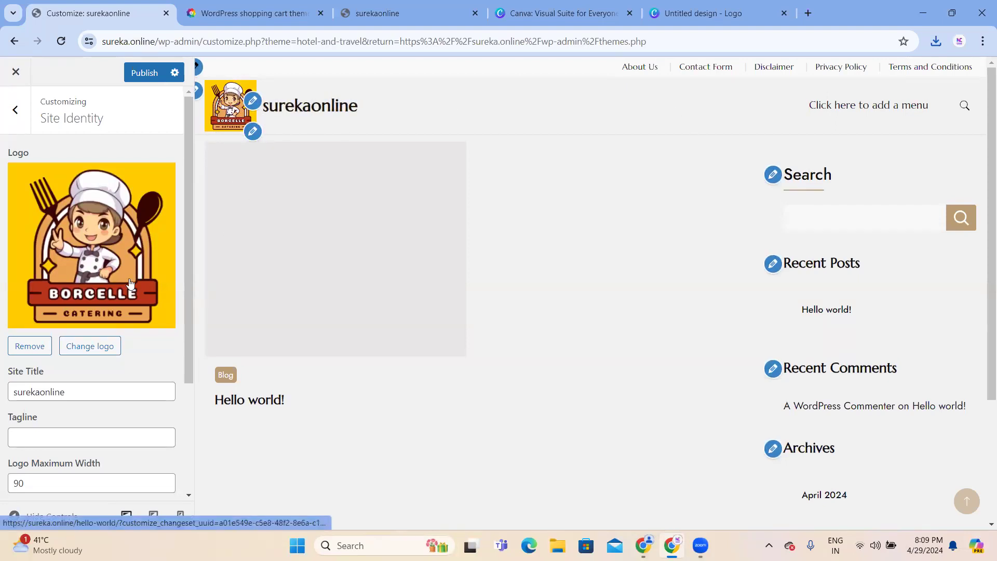
Preview the site with its logo at tablet and mobile sizes, and publish the changes.
scroll(122, 387, "down", 3)
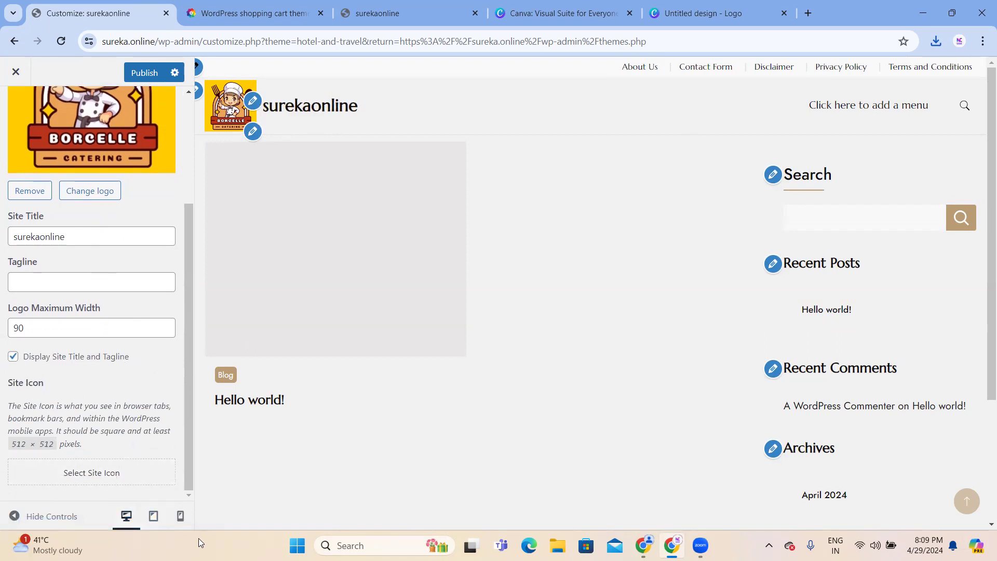
left_click(154, 516)
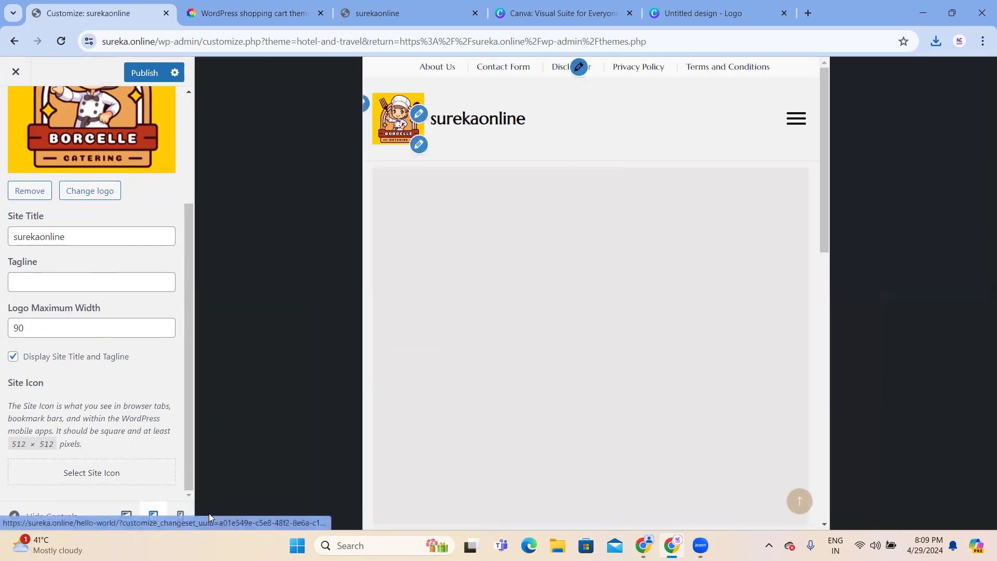
left_click(180, 516)
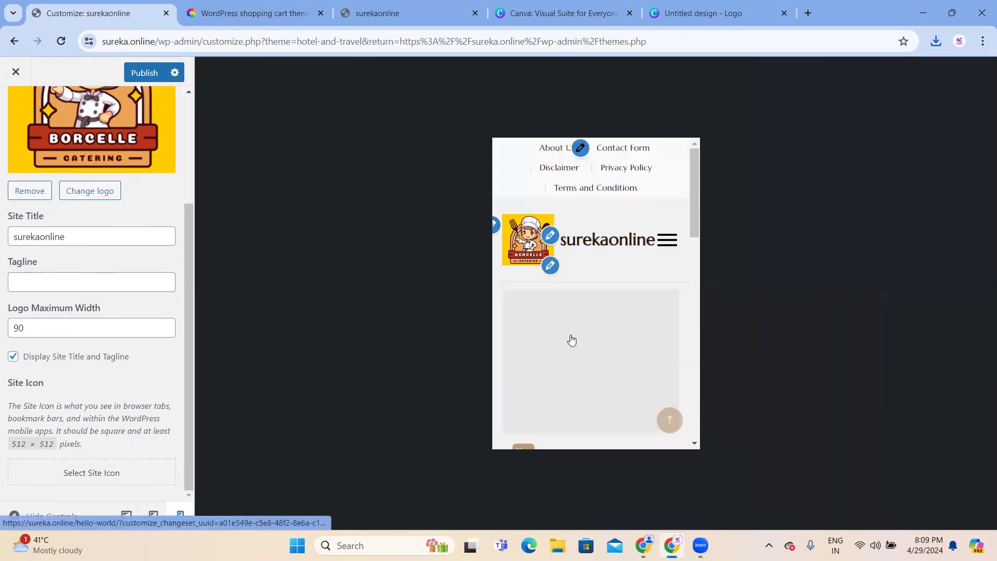
scroll(569, 343, "down", 15)
scroll(570, 341, "up", 15)
left_click(128, 74)
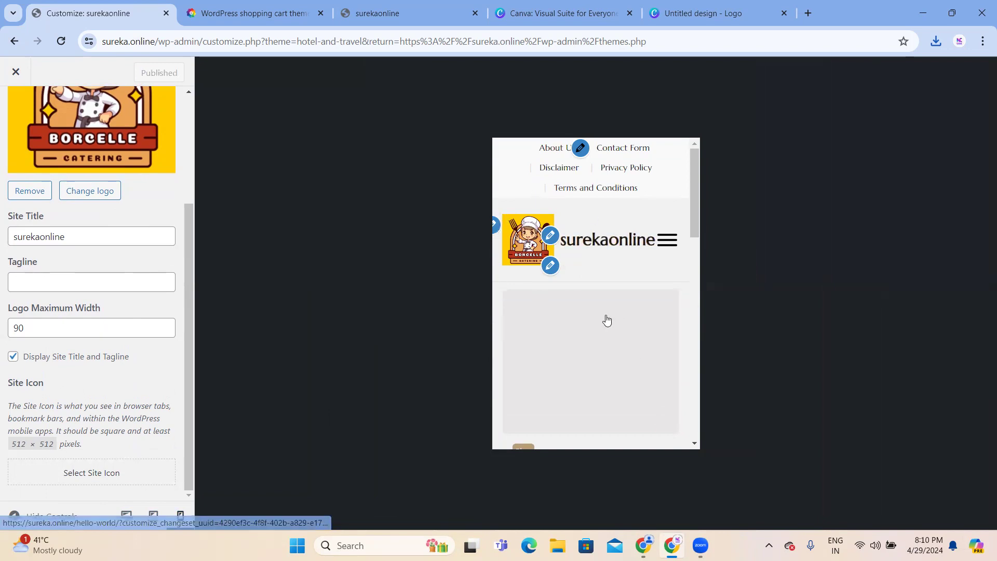
Close and reopen the Hotel and Travel theme's customizer, and examine its Colors and Header Media settings.
left_click(22, 79)
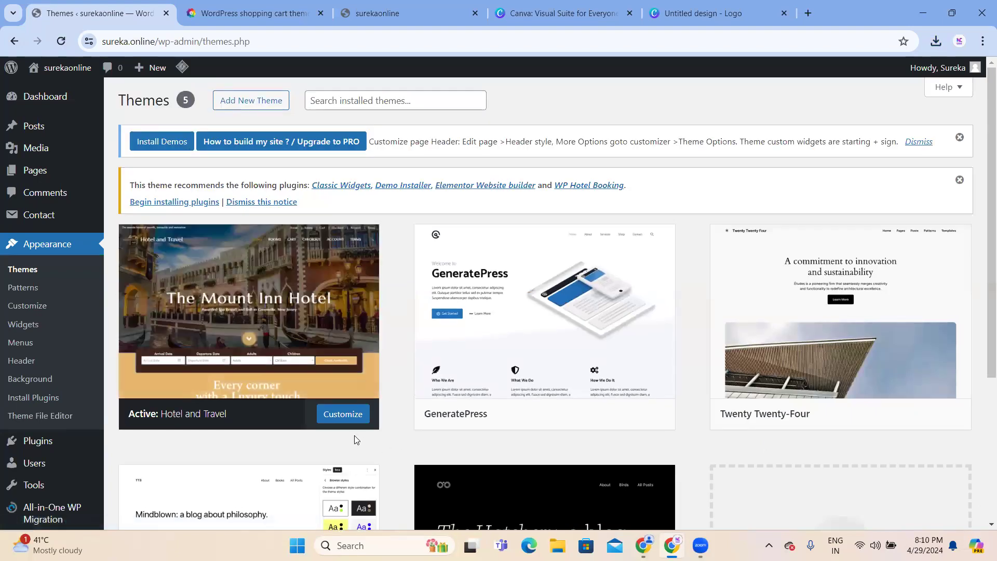
left_click(345, 418)
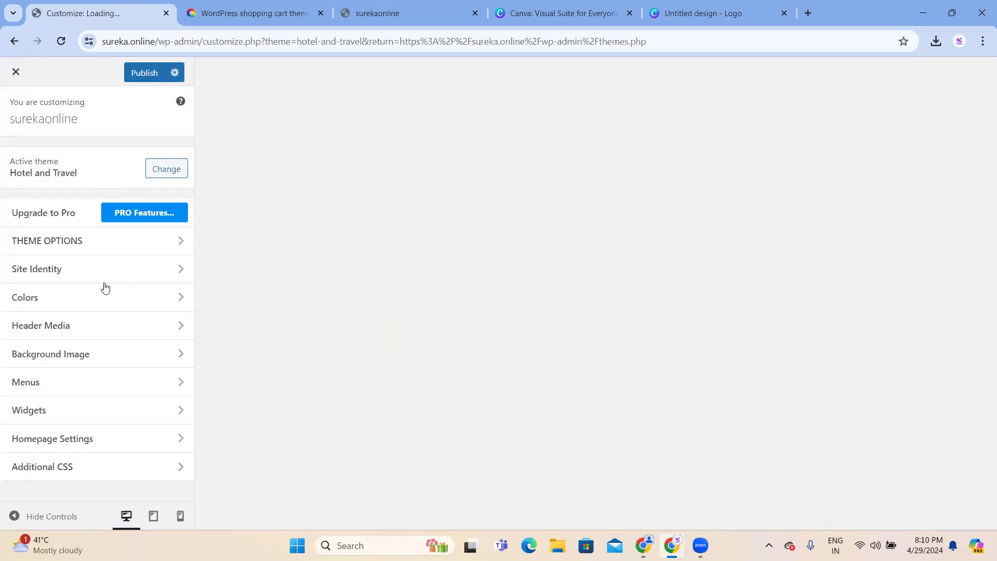
left_click(49, 303)
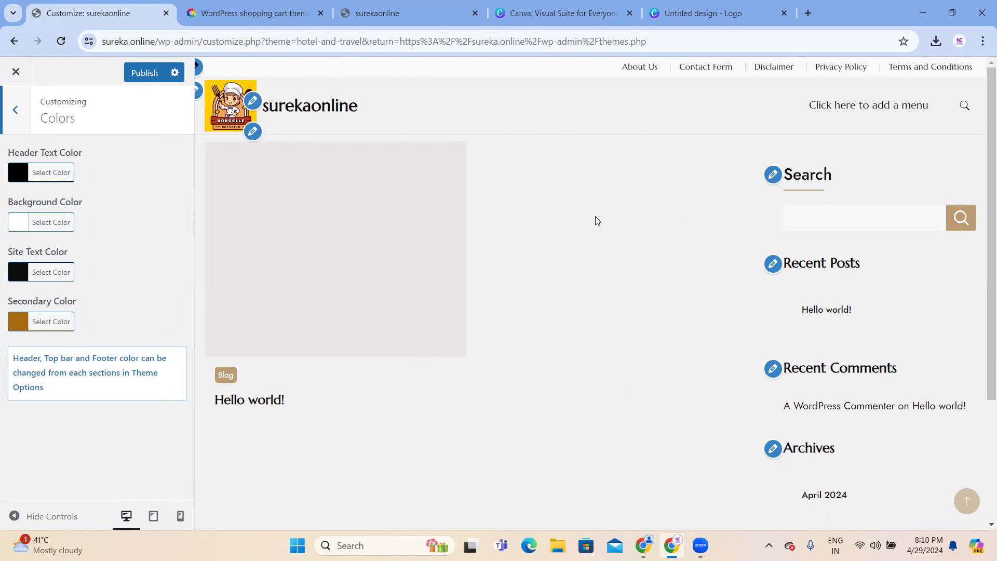
scroll(596, 221, "down", 3)
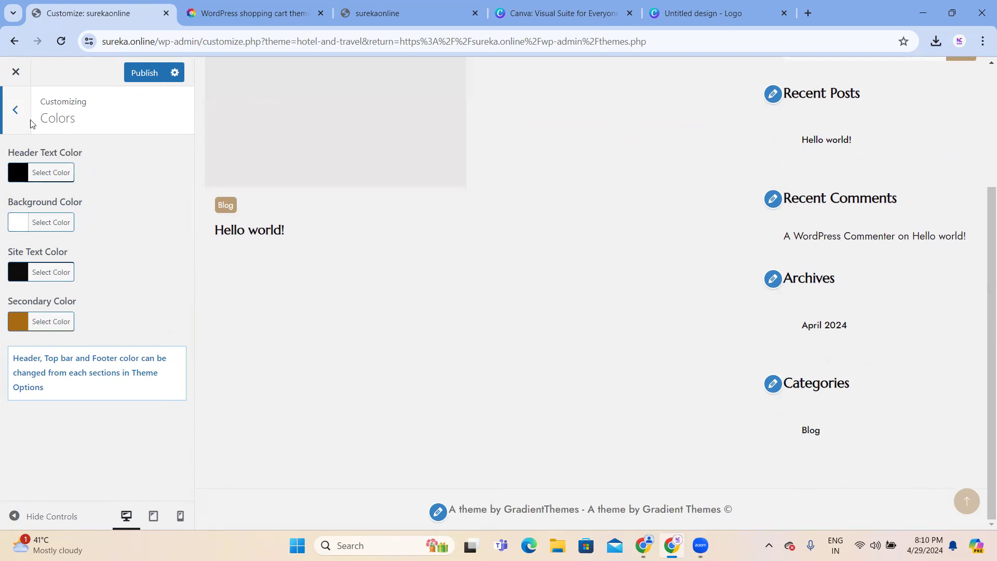
left_click(15, 110)
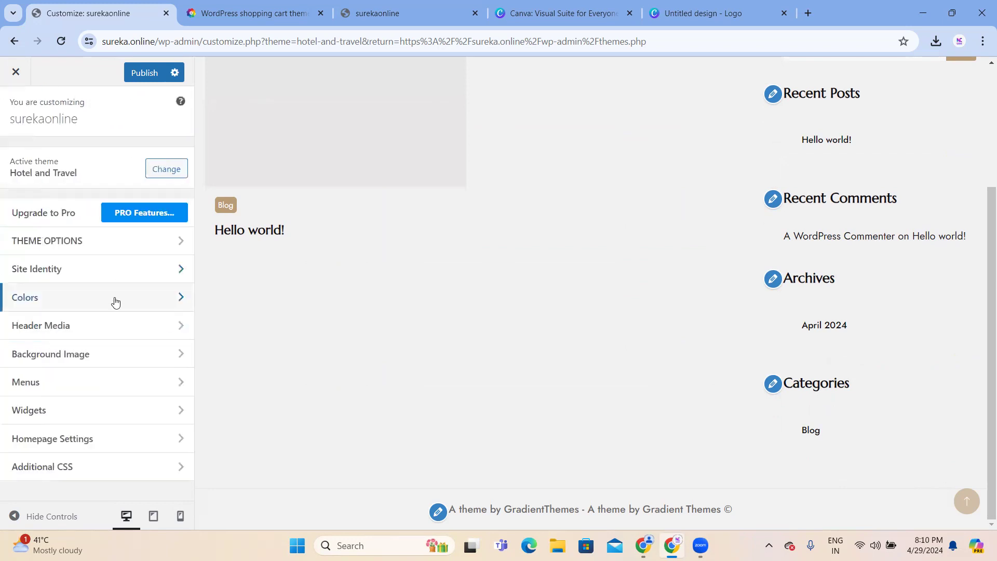
left_click(72, 328)
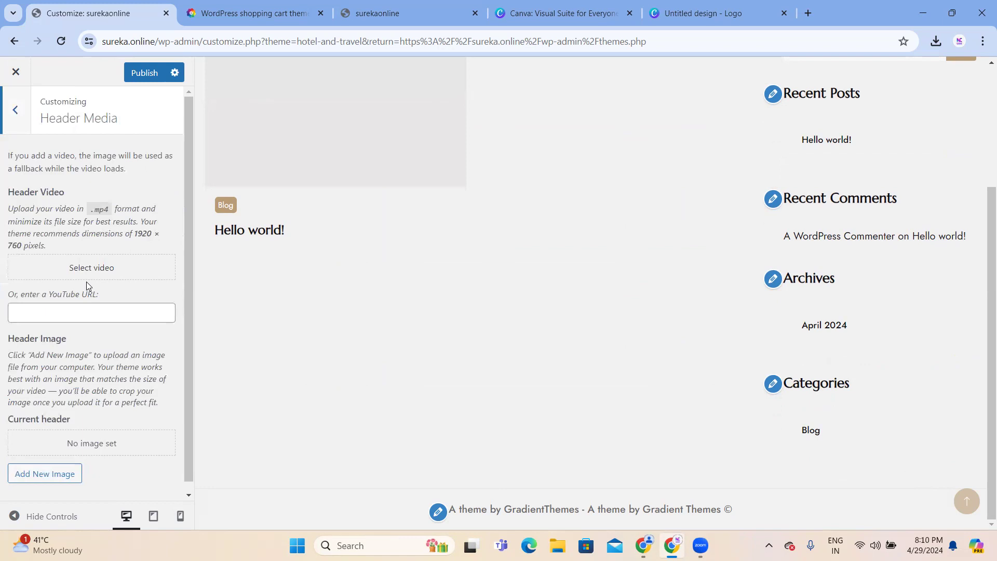
scroll(87, 282, "down", 1)
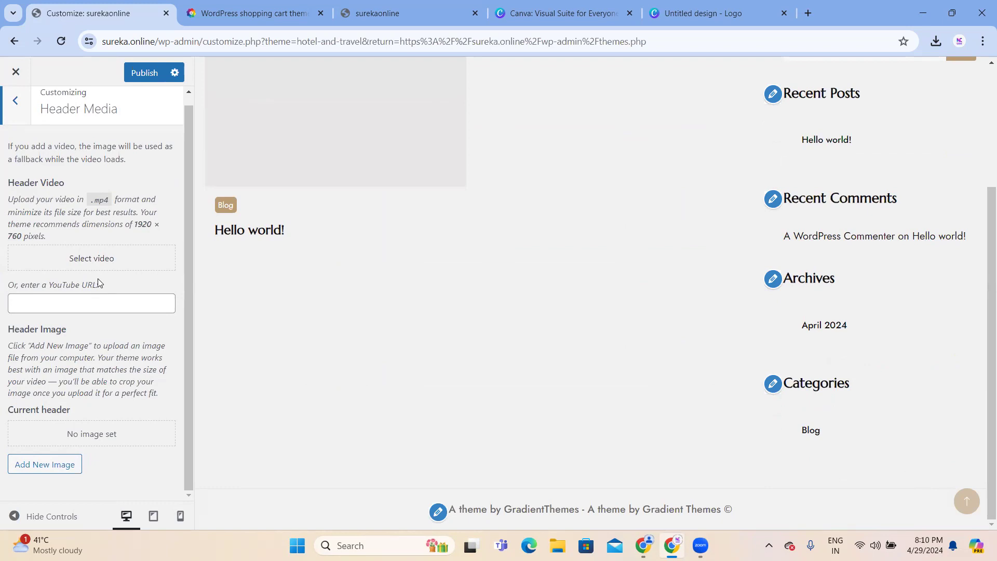
left_click(15, 101)
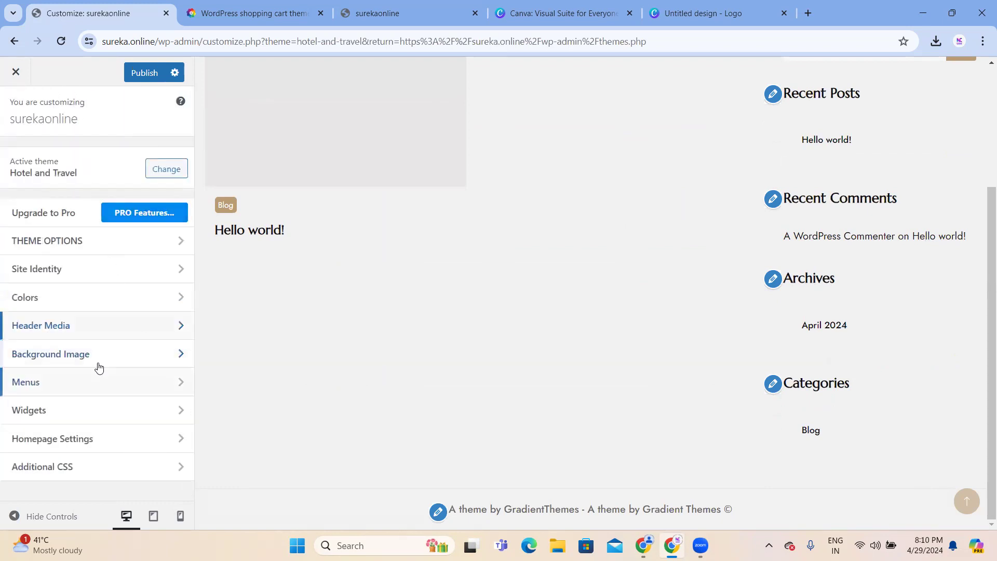
Set the site's background image to cropped-Untitled-design.png from the media library, and return to the main customizer options.
left_click(88, 359)
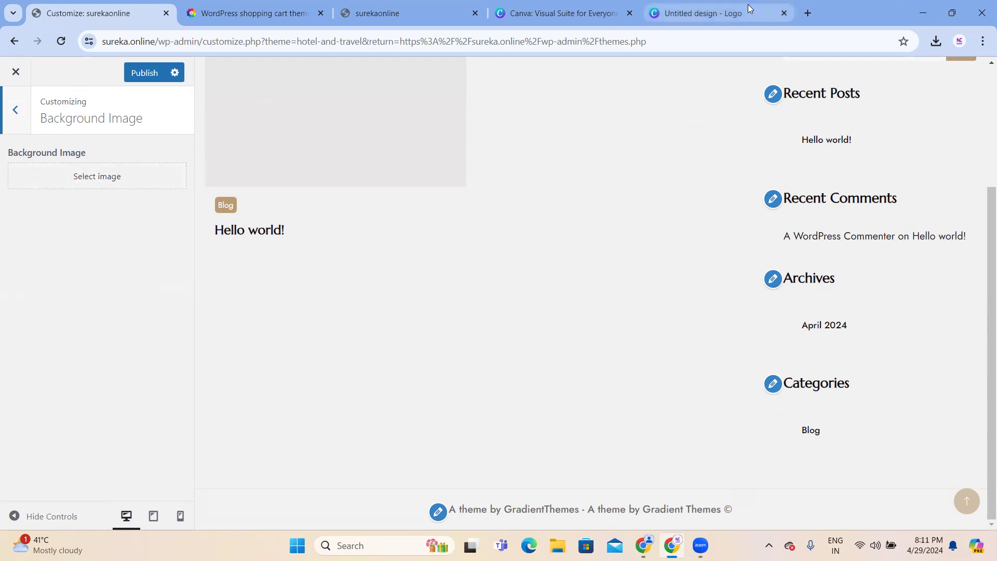
left_click(97, 178)
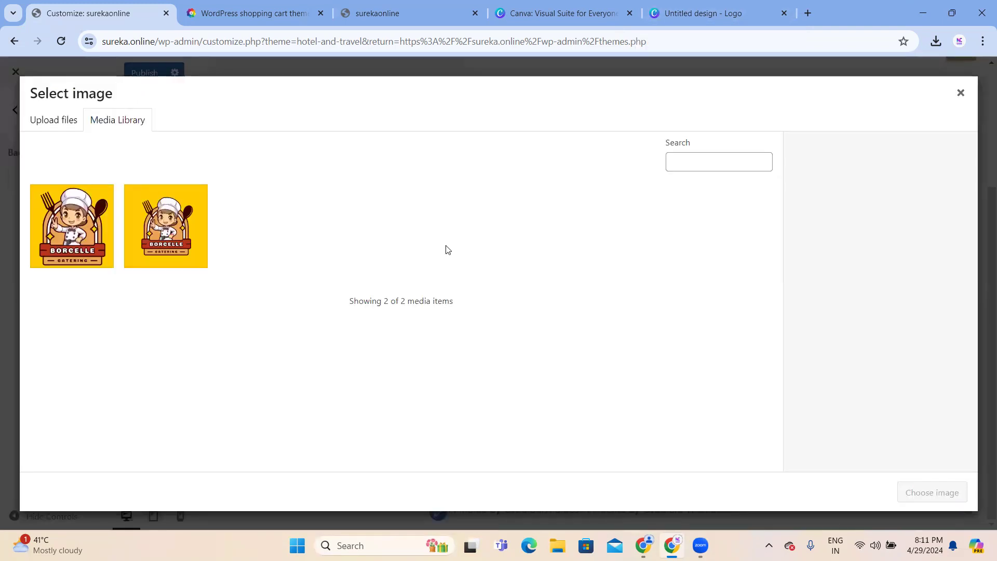
left_click(98, 233)
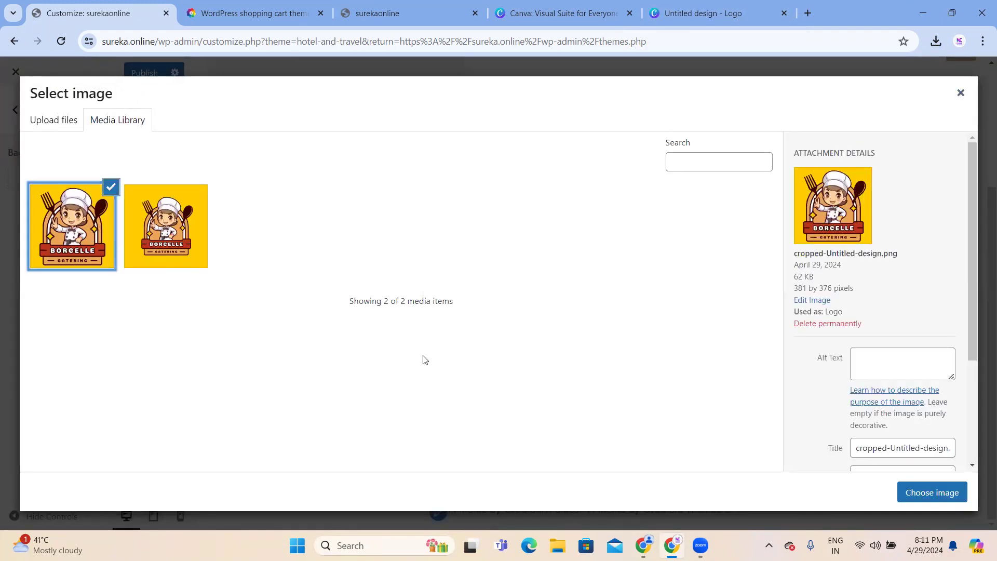
left_click(955, 499)
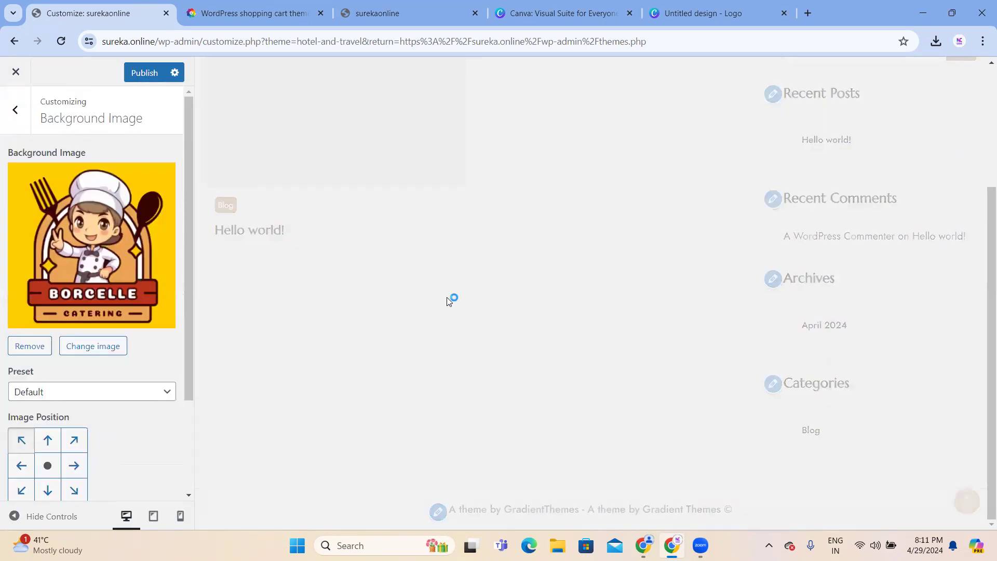
scroll(957, 336, "down", 1)
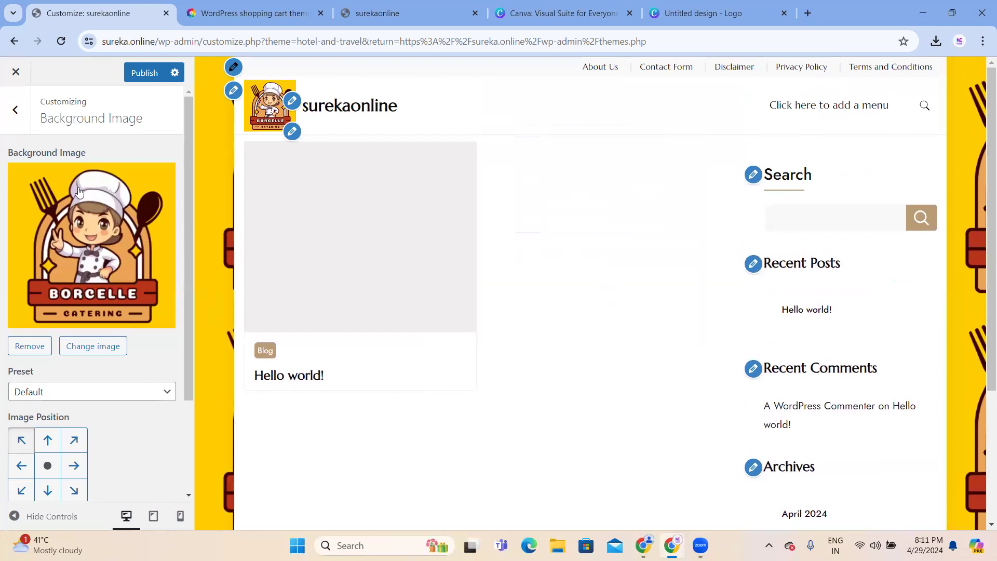
left_click(20, 111)
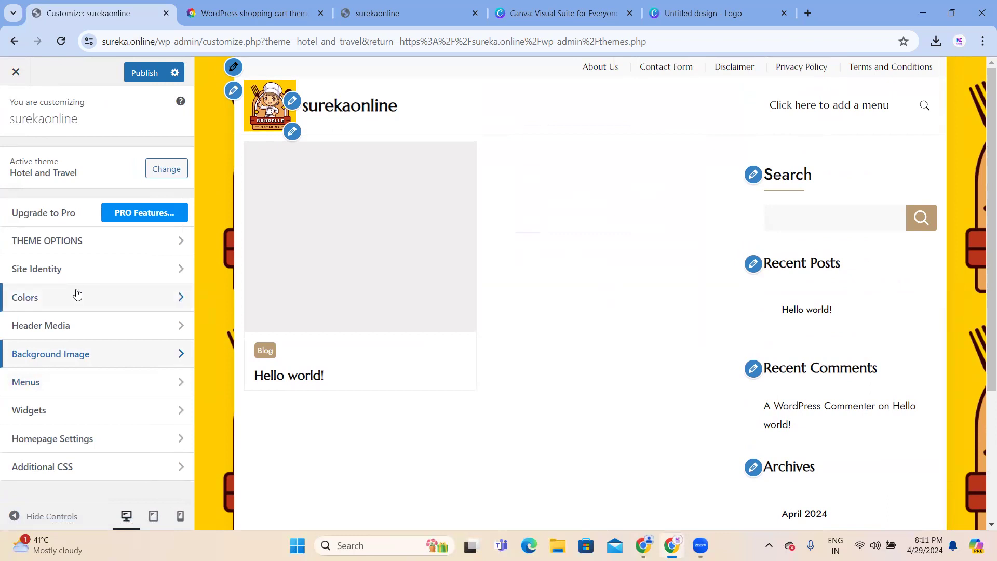
Examine the customizer's Menus settings and its Widgets areas, checking the site preview's sidebar and footer.
left_click(52, 383)
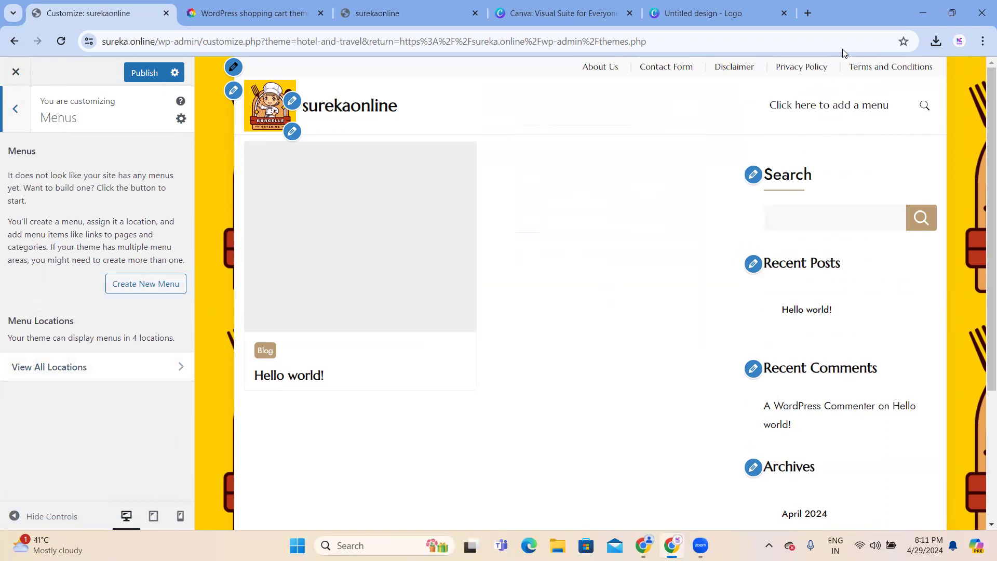
left_click(16, 110)
left_click(72, 418)
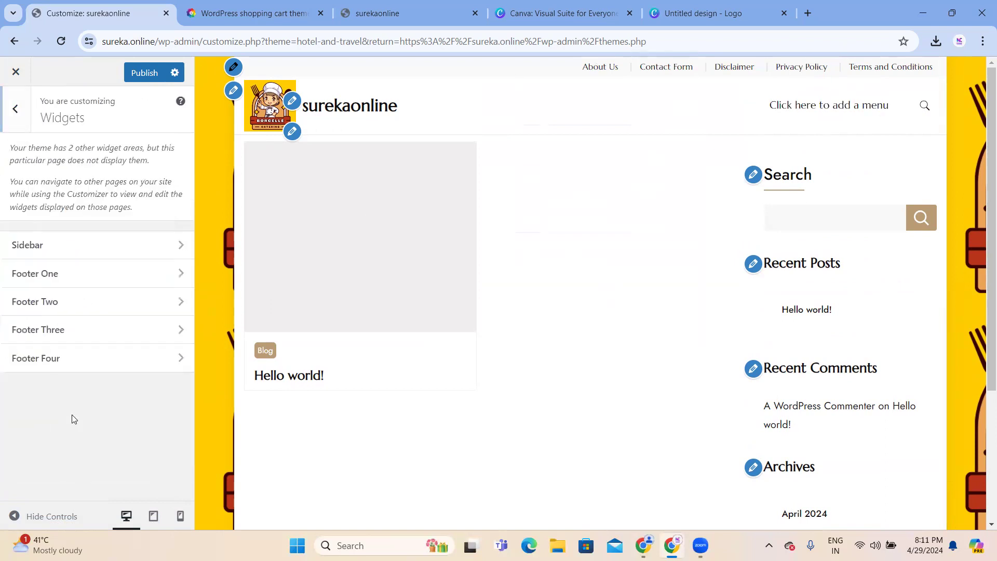
scroll(844, 322, "down", 3)
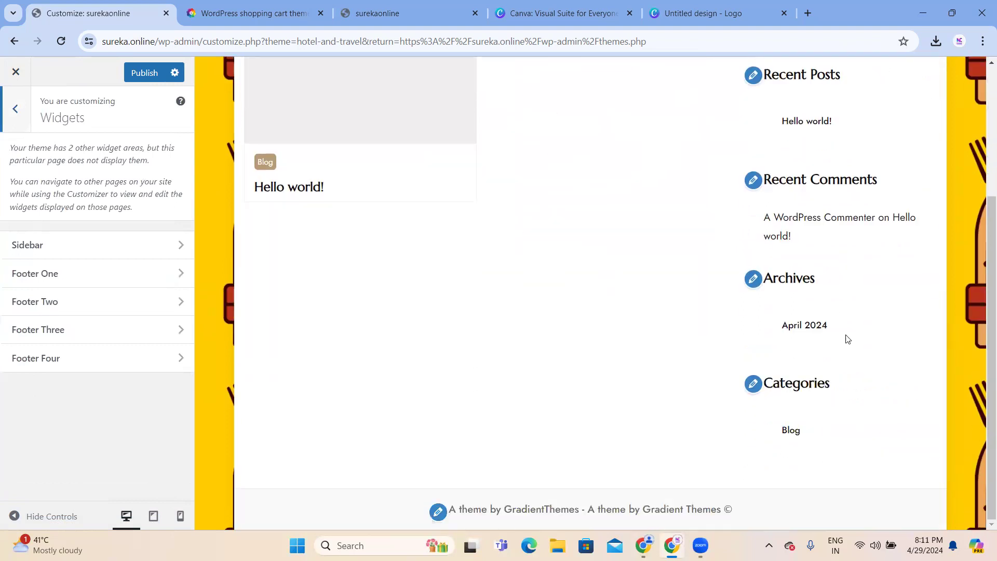
scroll(831, 363, "up", 3)
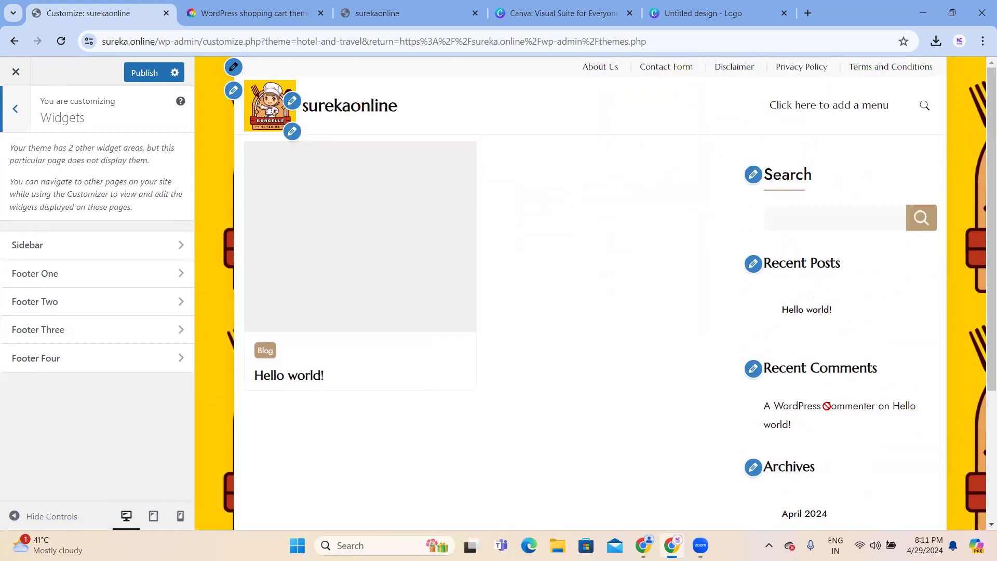
Open the Sidebar widget area for editing, dismiss the block widgets welcome message, and go to the Archives and Categories blocks.
left_click(85, 246)
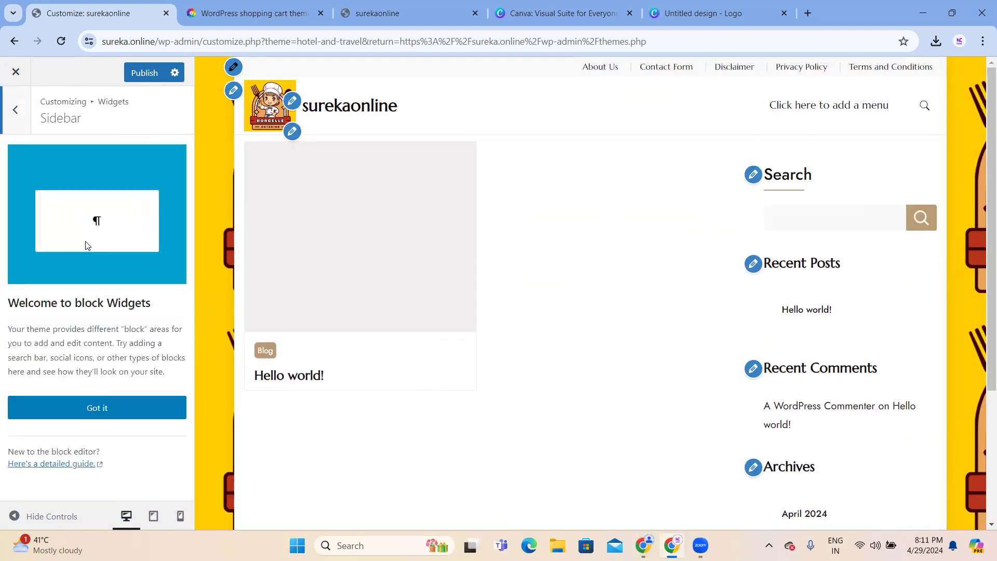
left_click(102, 413)
scroll(86, 236, "down", 3)
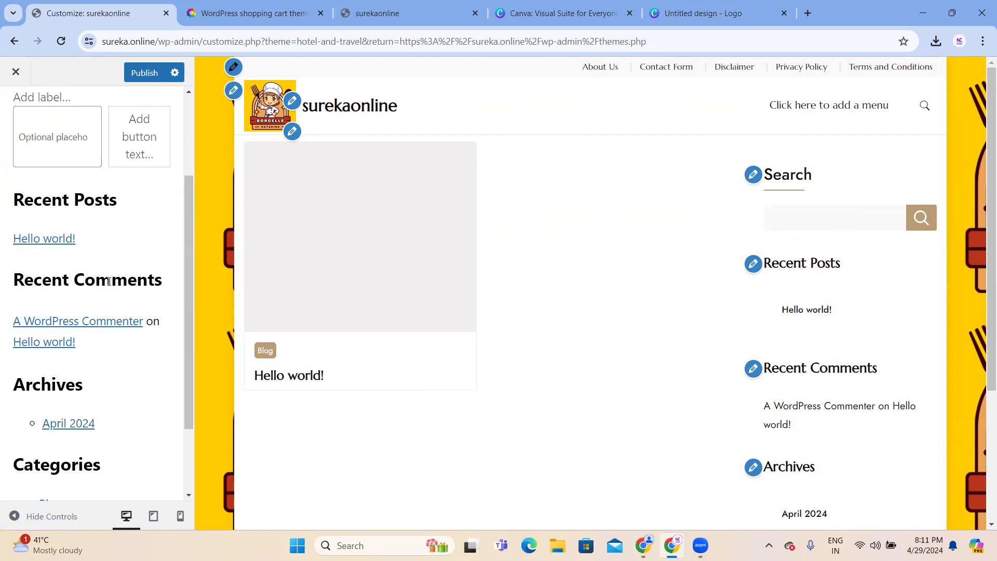
scroll(109, 281, "down", 2)
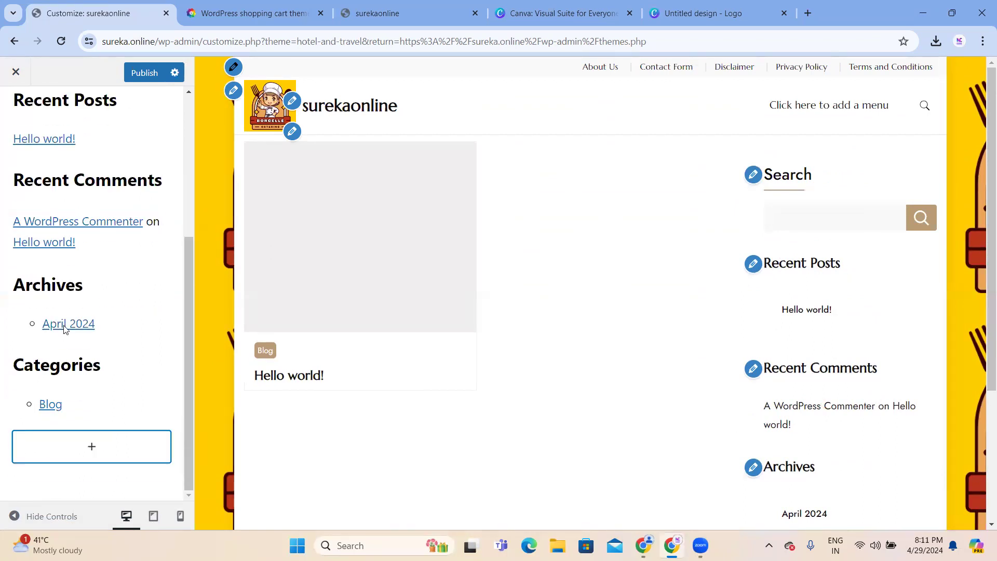
Delete the Archives heading block from the Sidebar widget area.
left_click(66, 285)
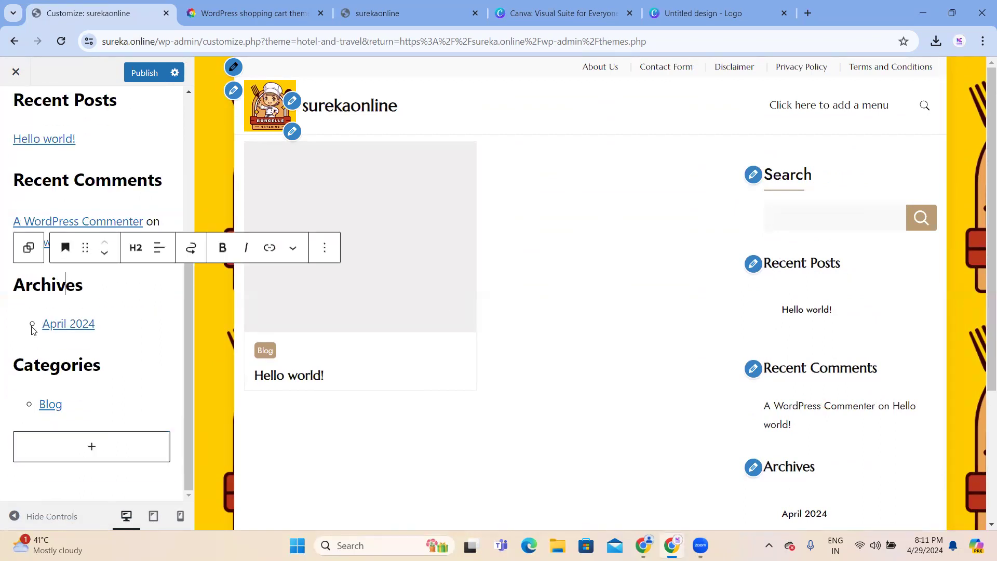
left_click(324, 247)
scroll(382, 432, "down", 2)
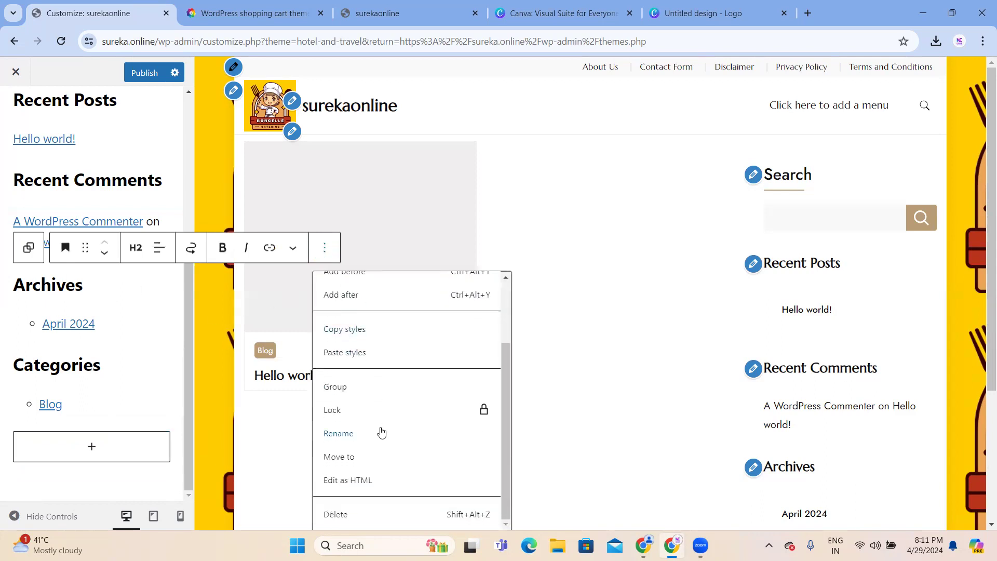
left_click(335, 515)
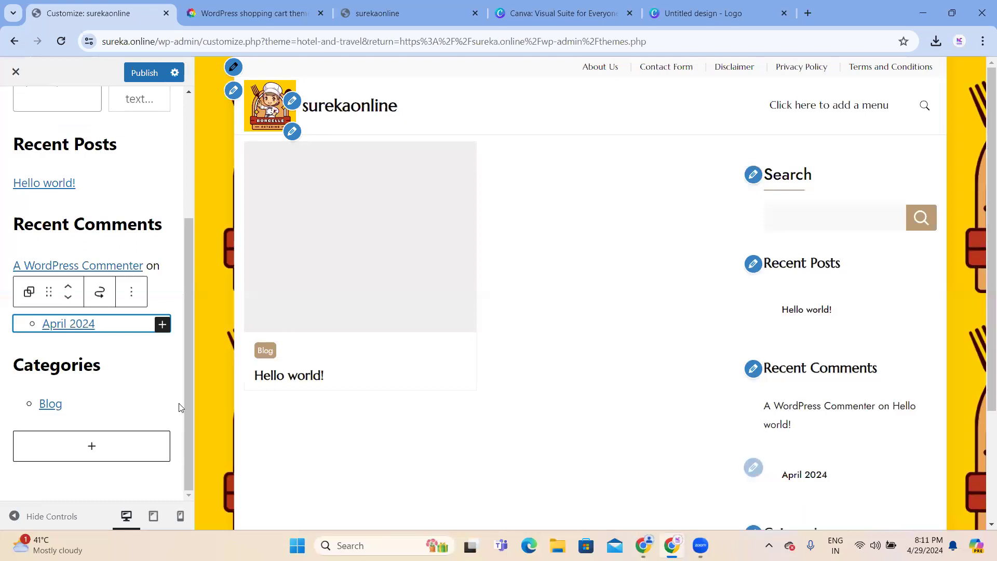
Delete the archives list block containing April 2024 from the Sidebar widget area.
scroll(819, 406, "down", 2)
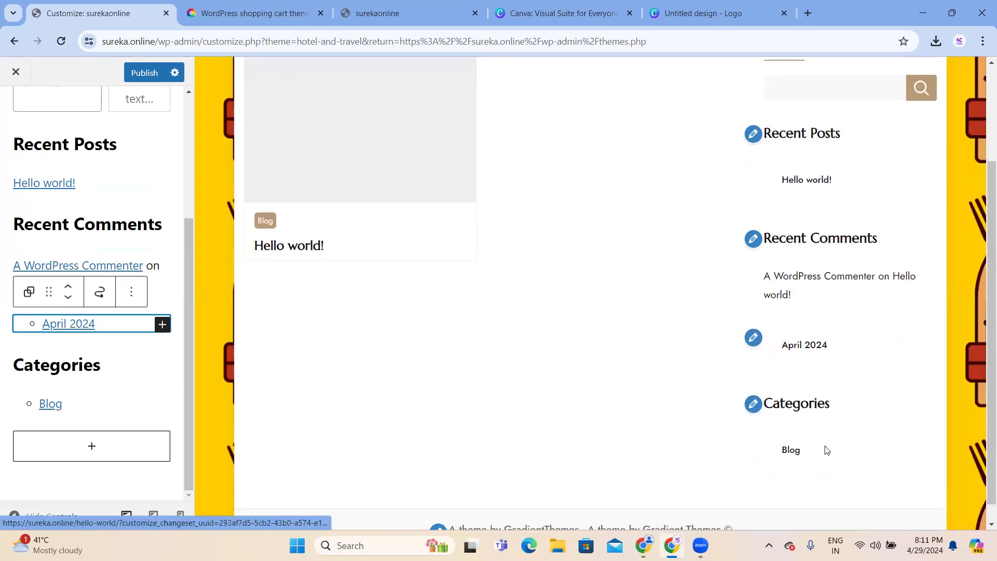
left_click(162, 323)
left_click(131, 291)
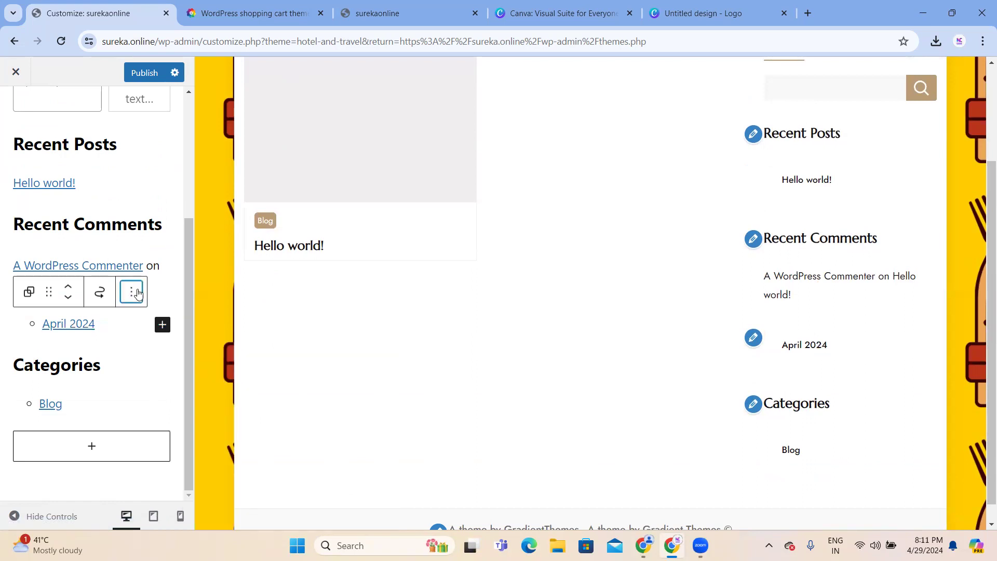
scroll(197, 457, "down", 3)
left_click(142, 514)
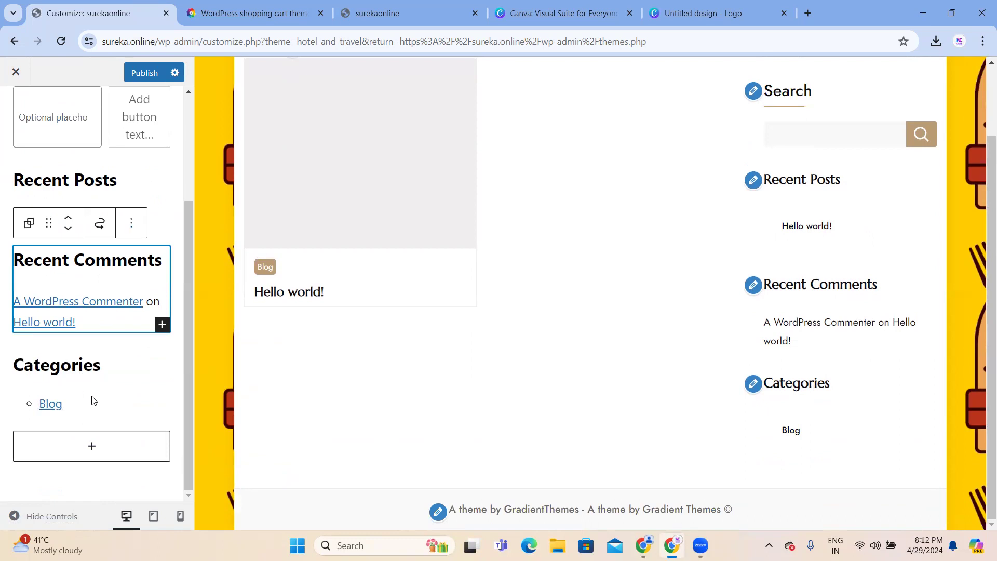
Delete the Categories heading block from the Sidebar widget area.
left_click(79, 363)
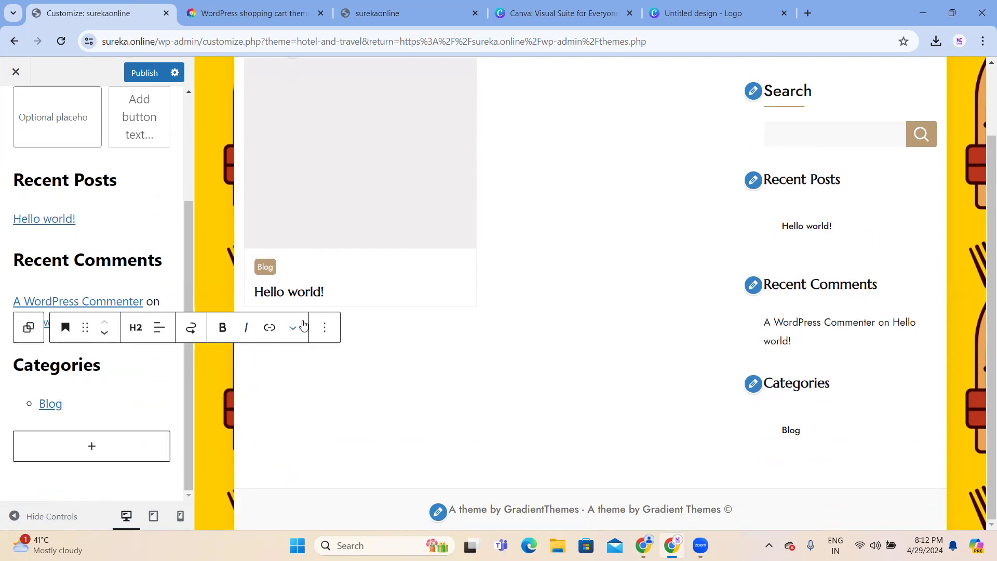
left_click(325, 328)
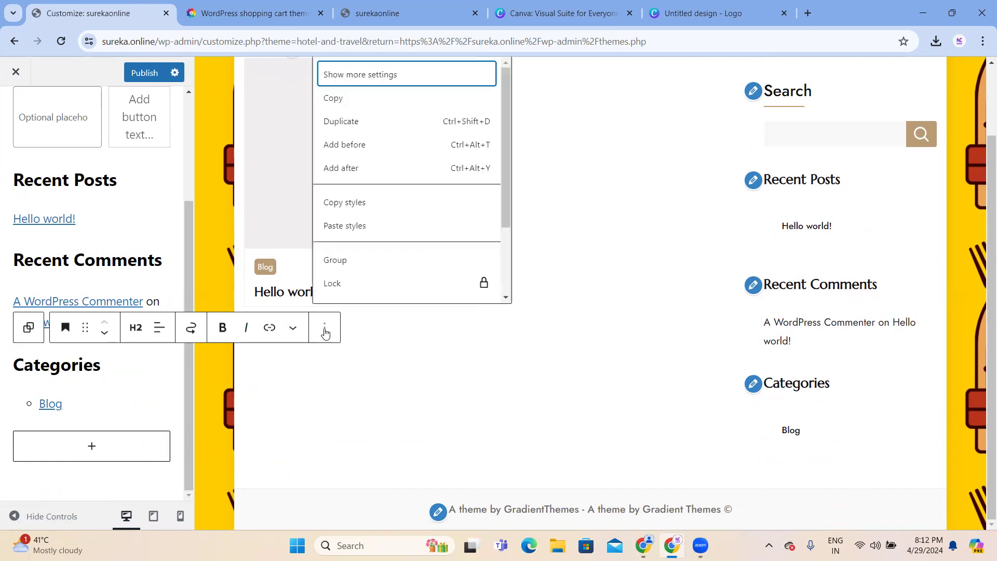
scroll(357, 263, "down", 2)
scroll(358, 264, "down", 1)
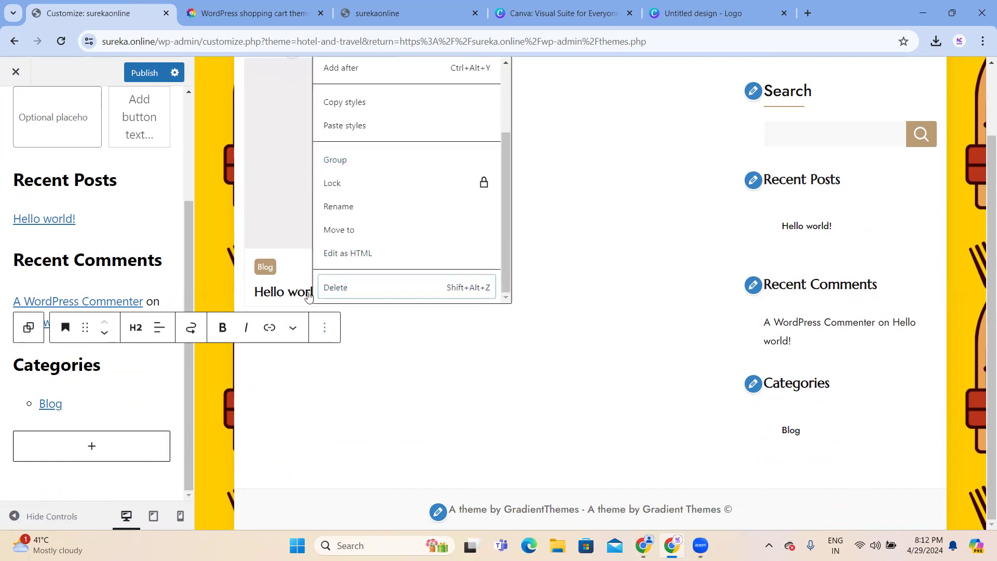
left_click(335, 285)
Delete the remaining categories block containing the Blog link from the Sidebar widget area.
left_click(163, 404)
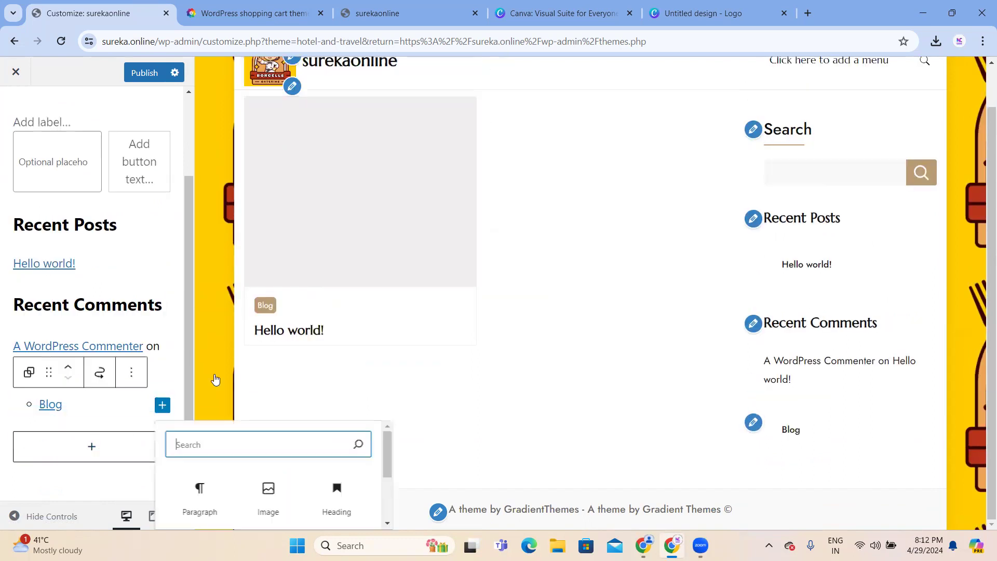
scroll(309, 471, "down", 2)
scroll(309, 471, "up", 2)
left_click(162, 405)
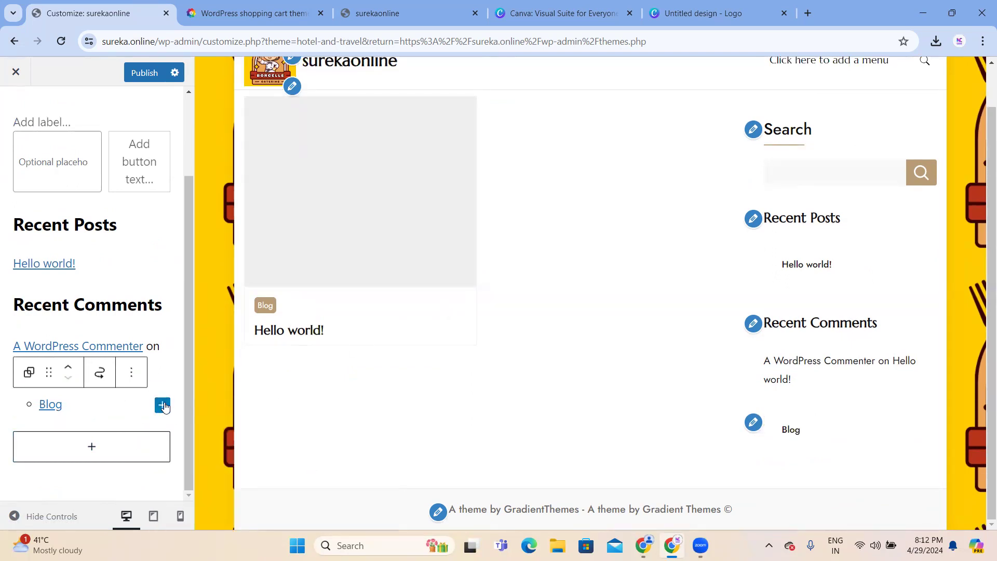
left_click(162, 404)
scroll(309, 471, "down", 2)
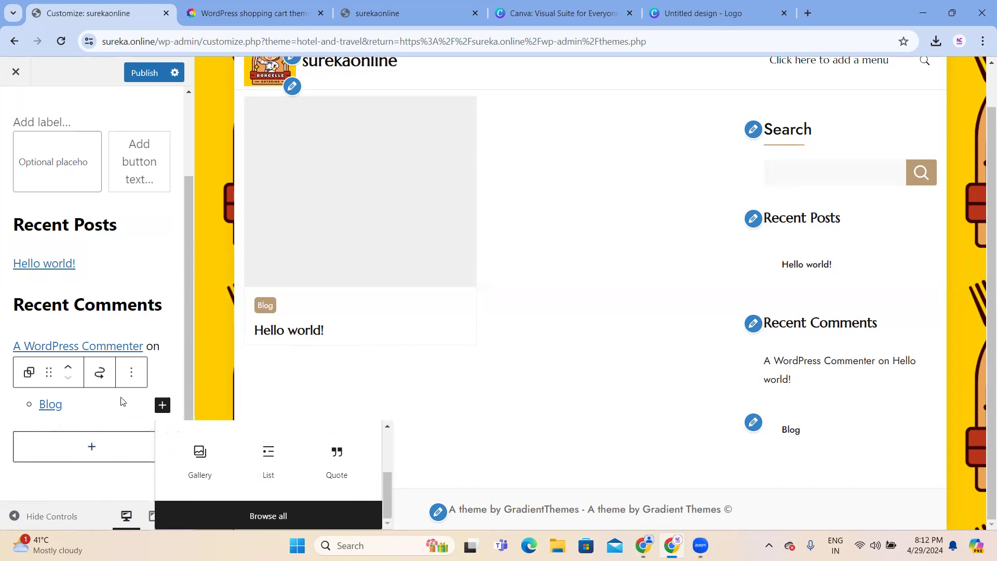
left_click(131, 372)
scroll(172, 318, "down", 1)
left_click(141, 335)
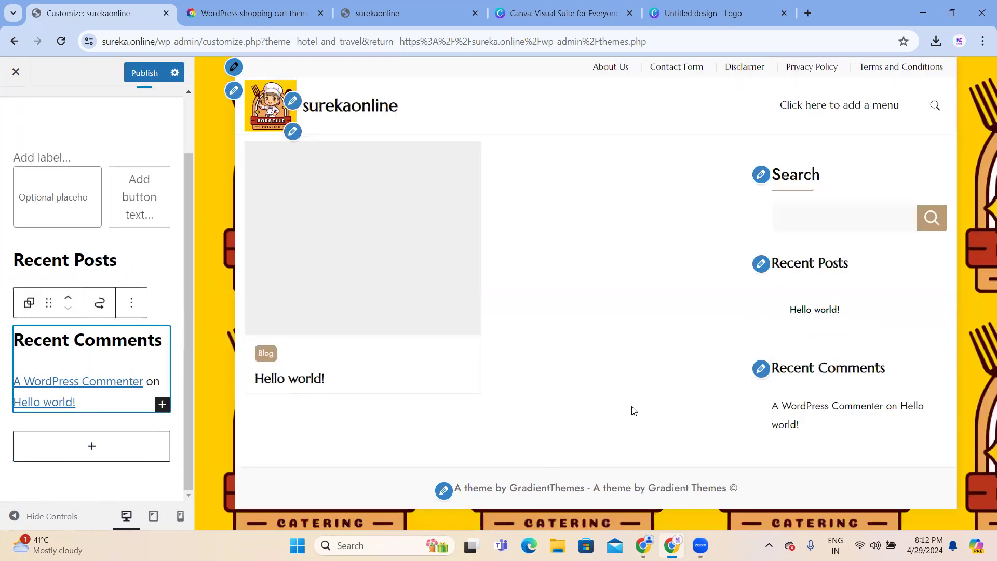
Browse the full block library for the sidebar, examining the text, media, design, widget, theme and embed blocks.
left_click(168, 282)
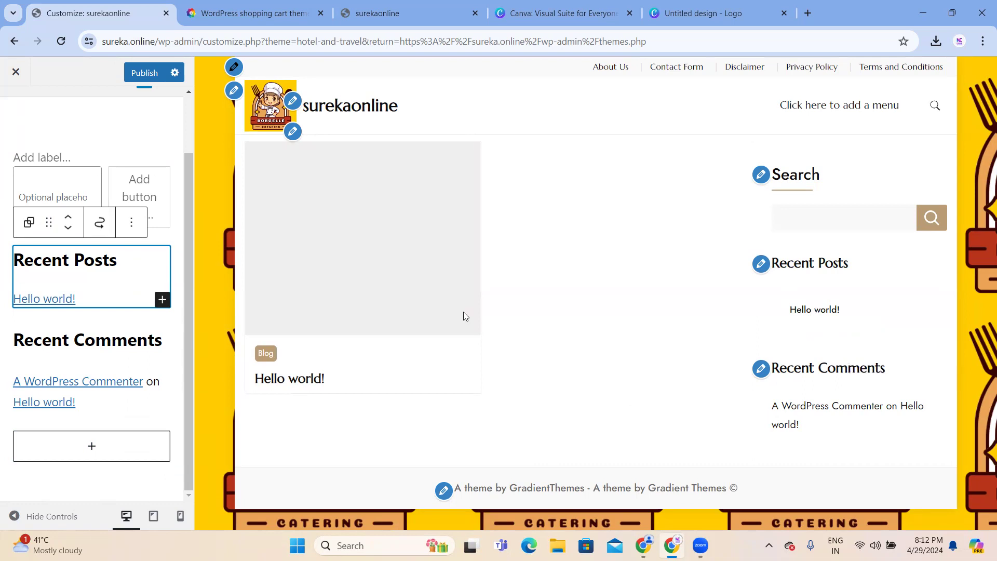
left_click(91, 445)
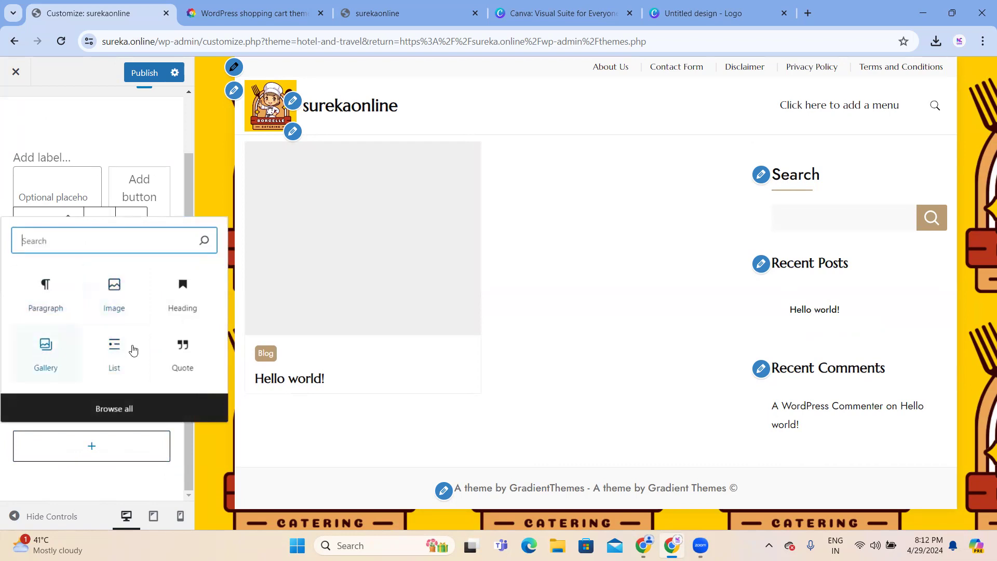
left_click(111, 413)
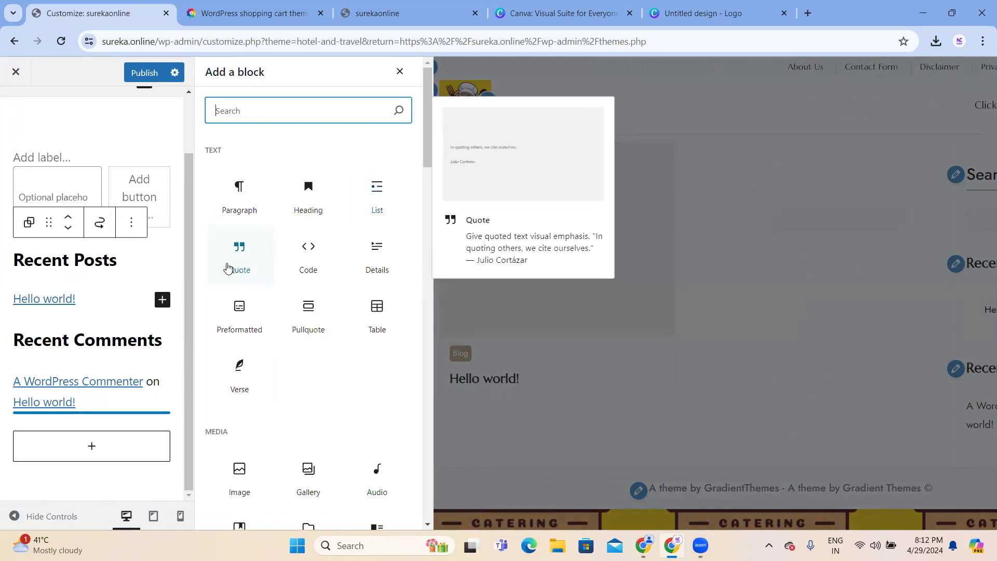
scroll(291, 267, "down", 5)
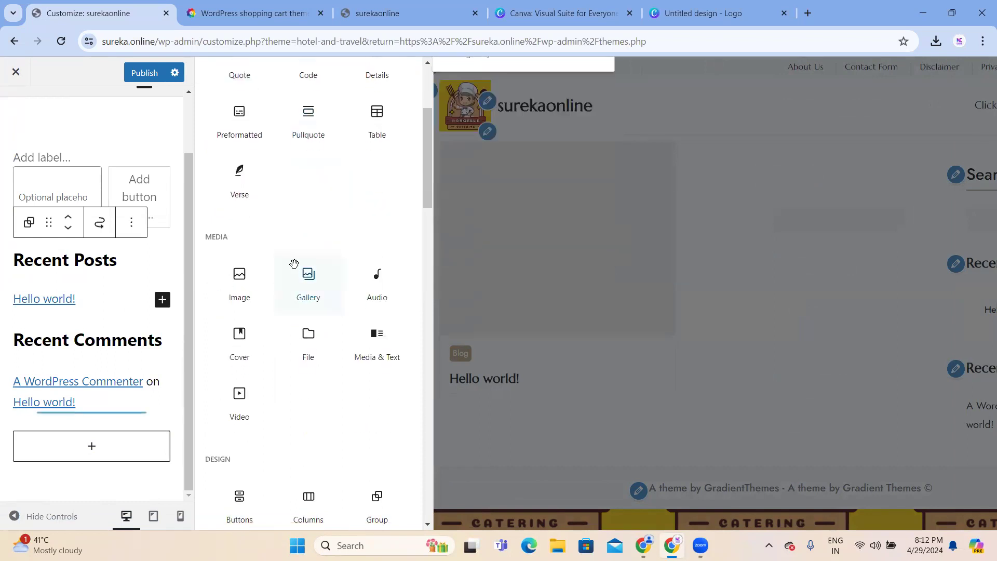
scroll(294, 269, "down", 1)
scroll(295, 269, "up", 2)
scroll(295, 269, "down", 5)
scroll(295, 268, "down", 6)
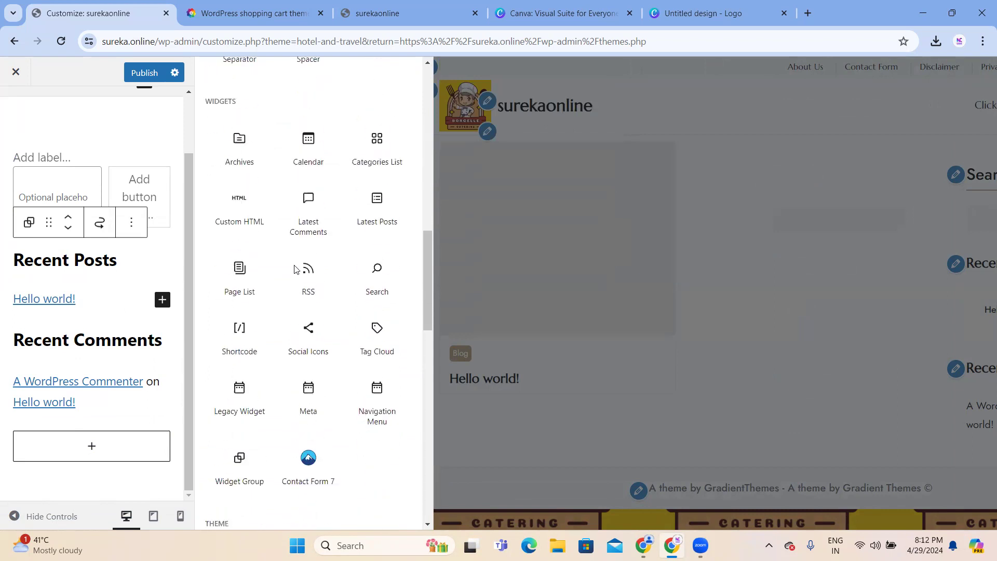
scroll(293, 265, "down", 6)
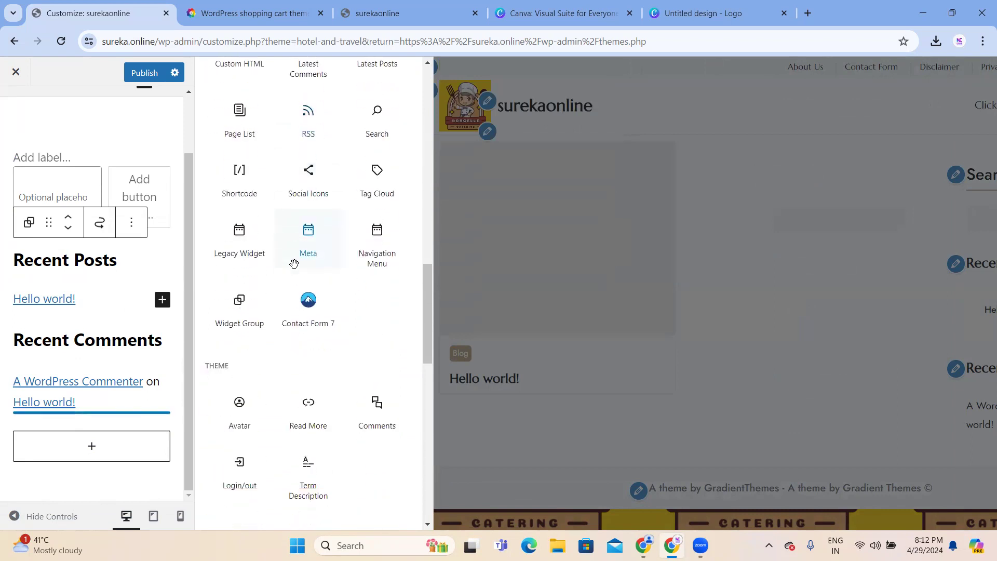
scroll(289, 266, "down", 1)
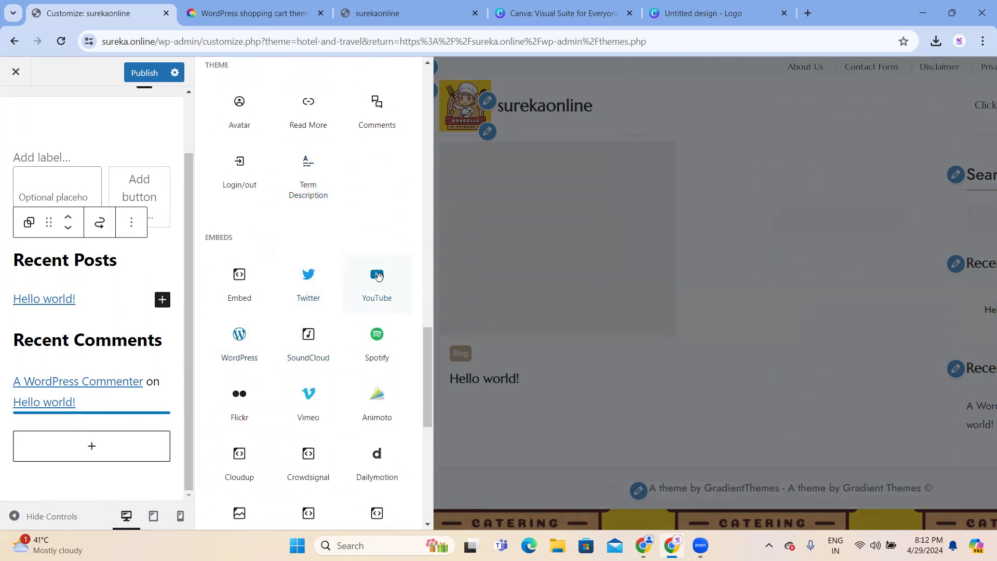
scroll(345, 329, "down", 4)
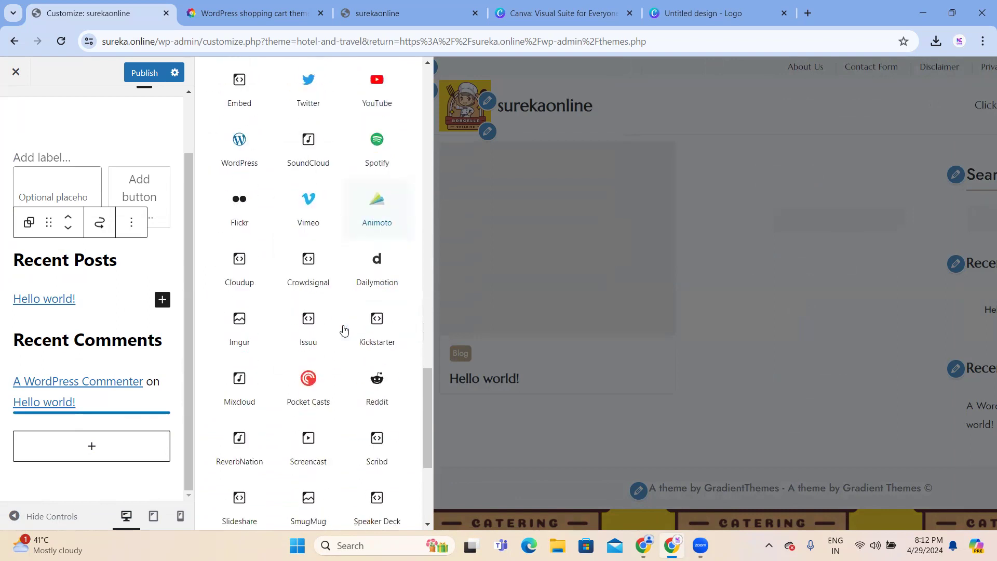
scroll(343, 330, "down", 5)
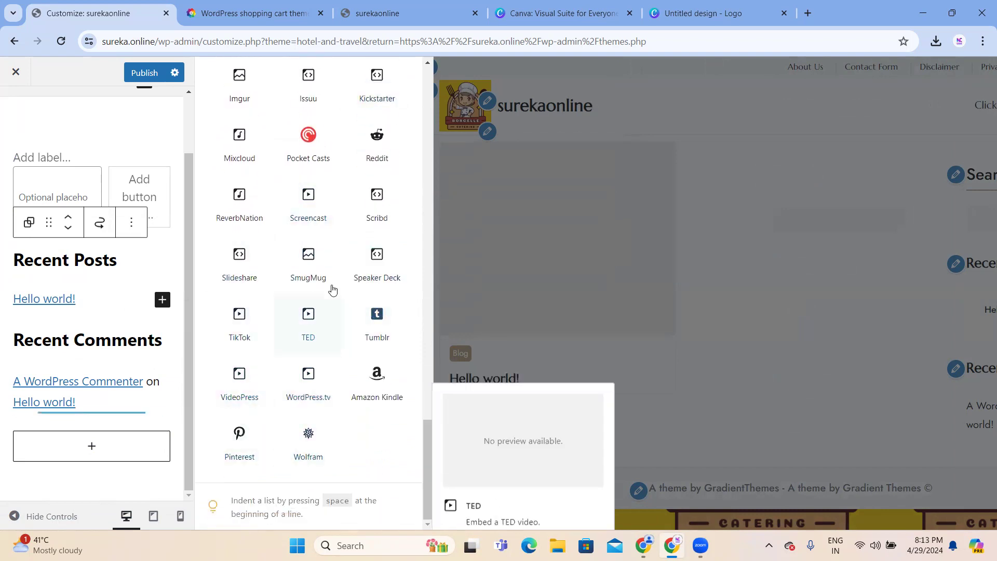
scroll(319, 276, "up", 8)
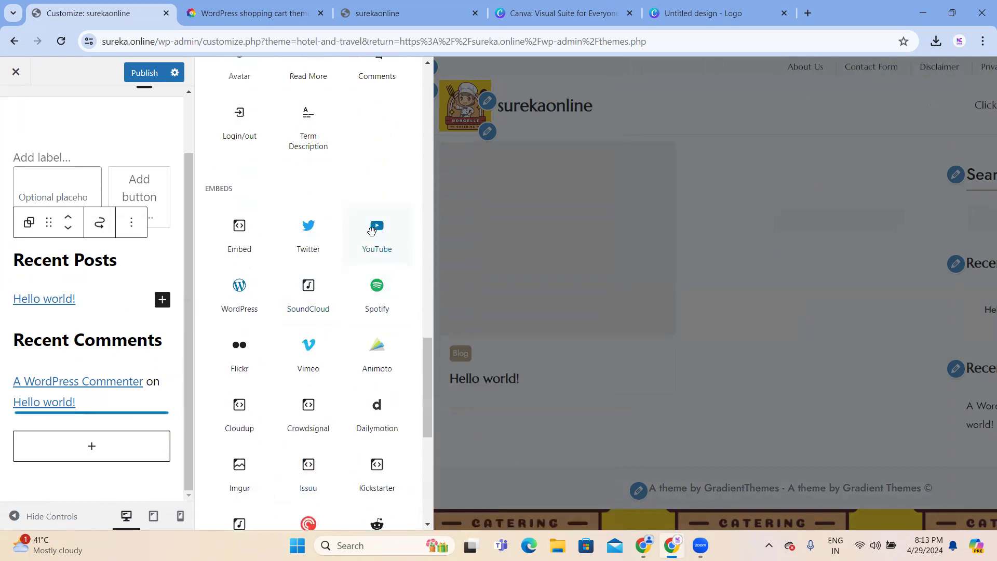
Add a YouTube embed block below Recent Comments in the sidebar and activate its URL field.
left_click(370, 232)
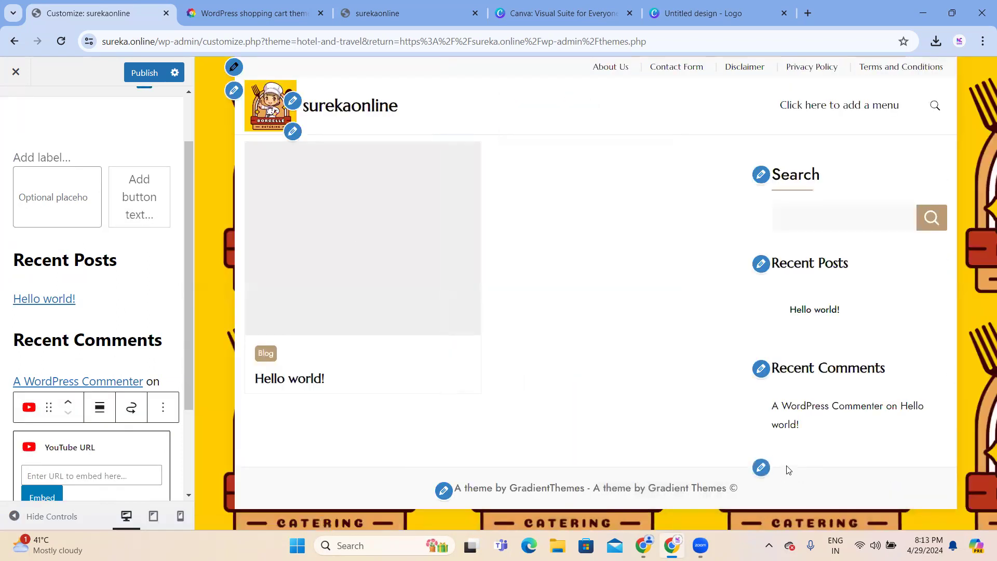
scroll(72, 353, "down", 3)
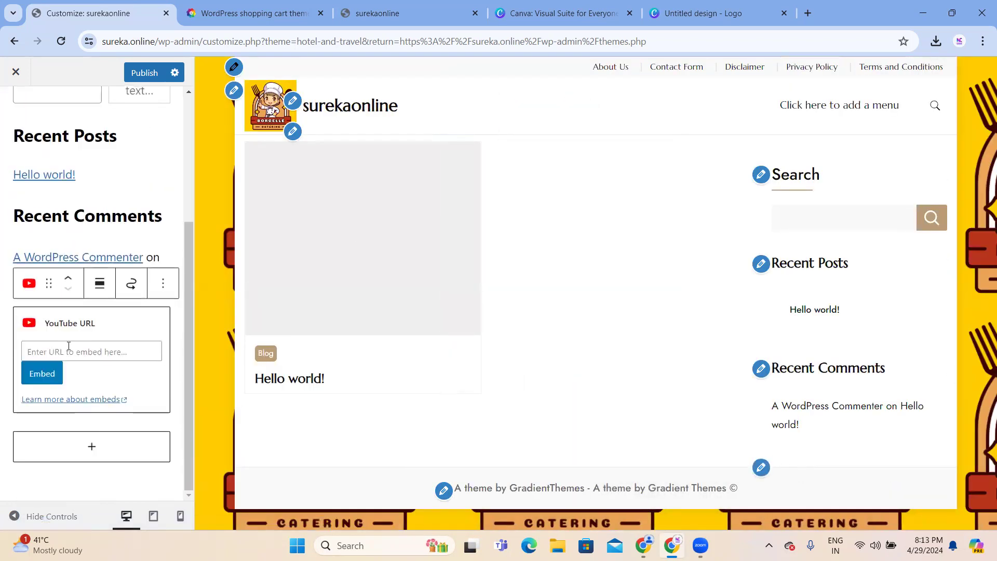
left_click(74, 353)
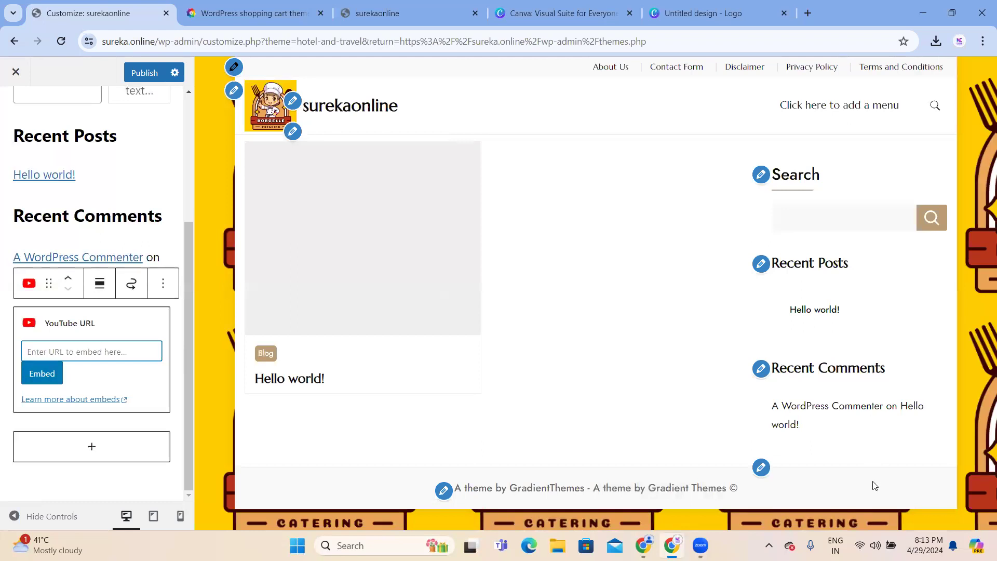
Delete the empty YouTube embed block from the Sidebar widget area.
left_click(164, 284)
scroll(208, 457, "down", 2)
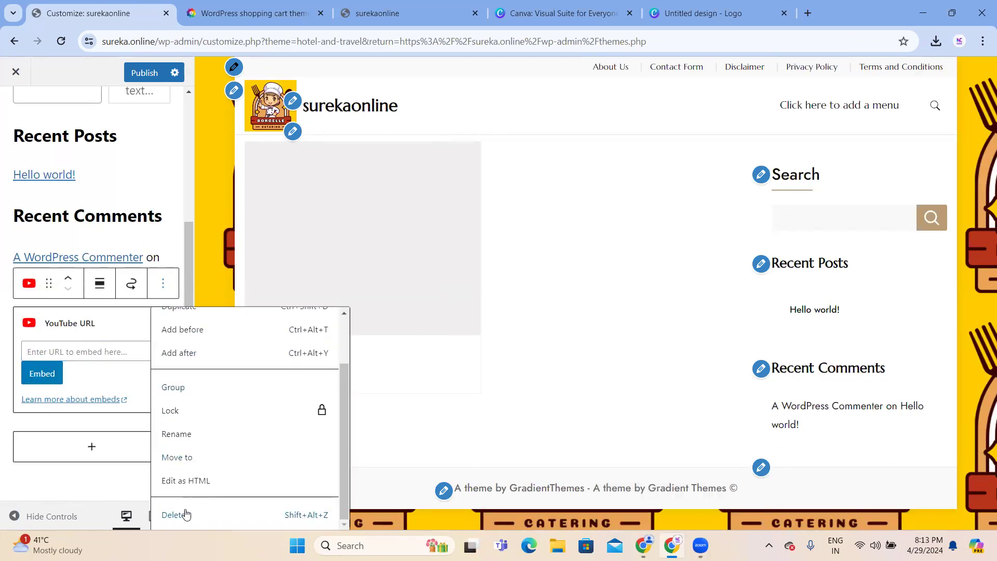
left_click(185, 513)
scroll(84, 312, "up", 2)
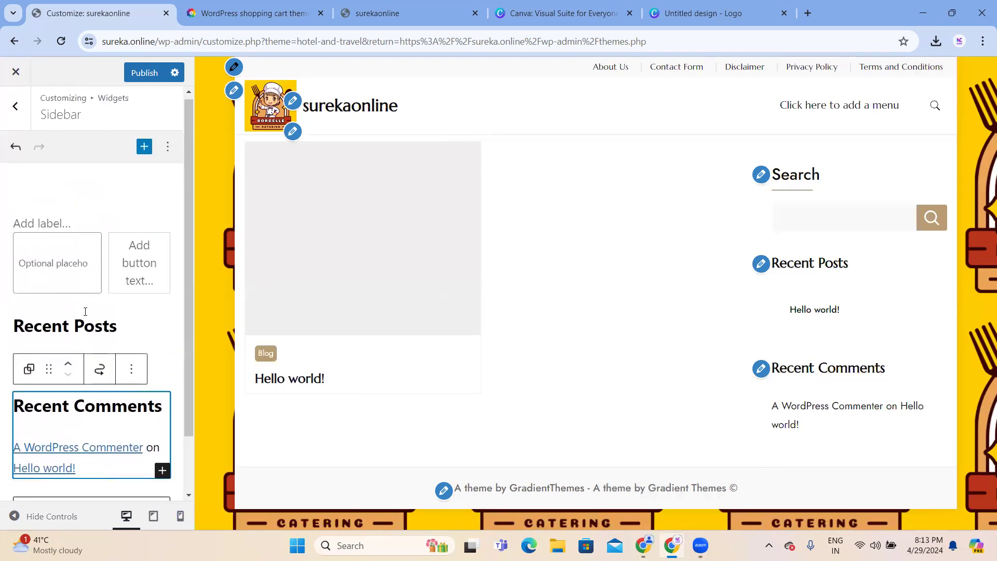
Publish the sidebar widget changes and open the Footer One widget area.
left_click(144, 72)
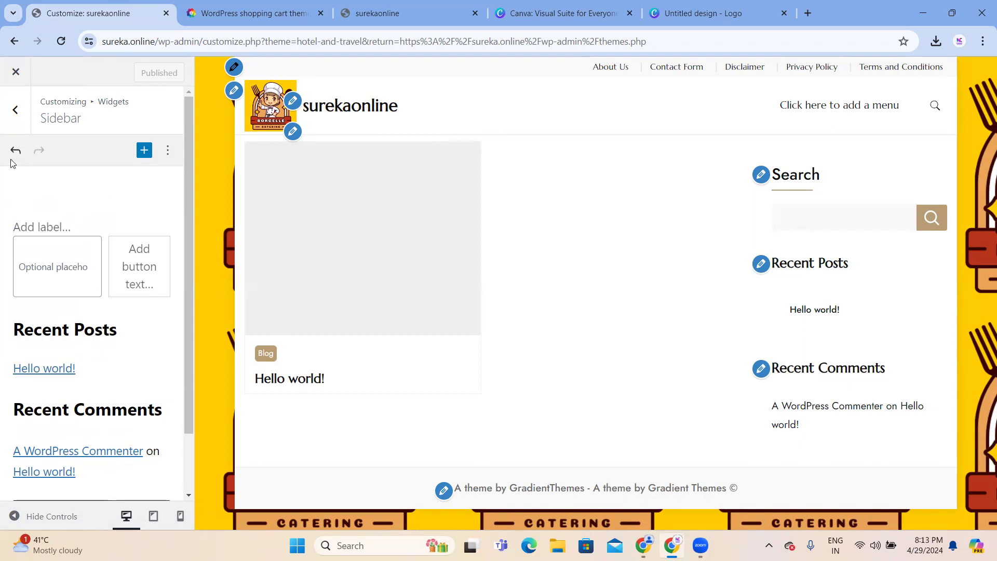
left_click(15, 110)
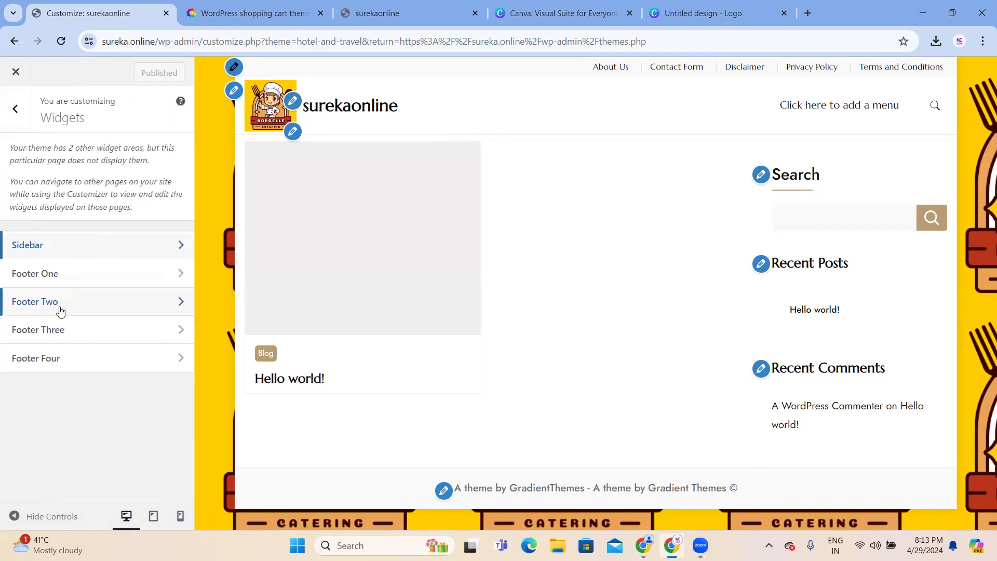
left_click(49, 282)
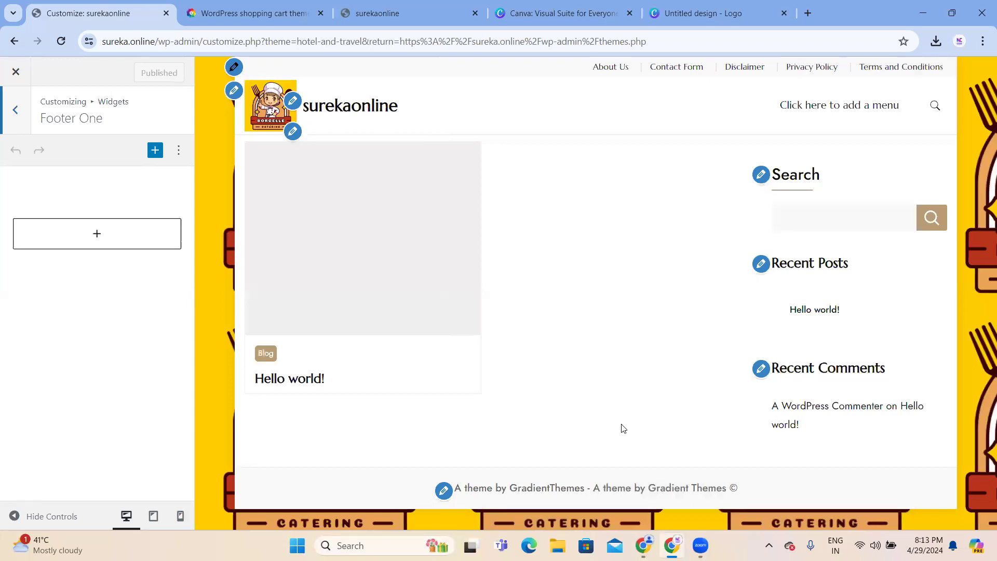
Clear the footer copyright text "A theme by GradientThemes" in the Footer Settings and publish the change.
left_click(444, 490)
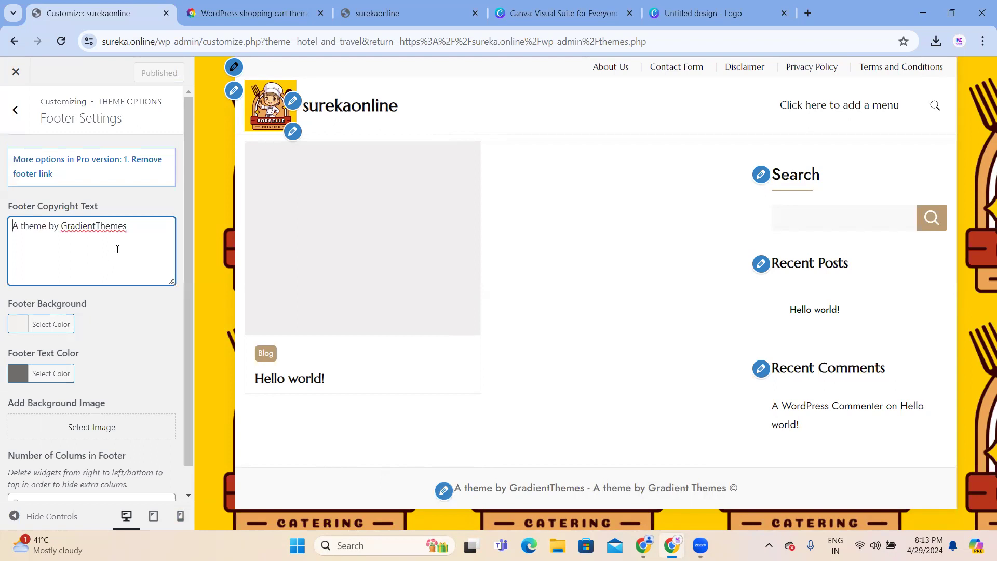
key("ctrl+a")
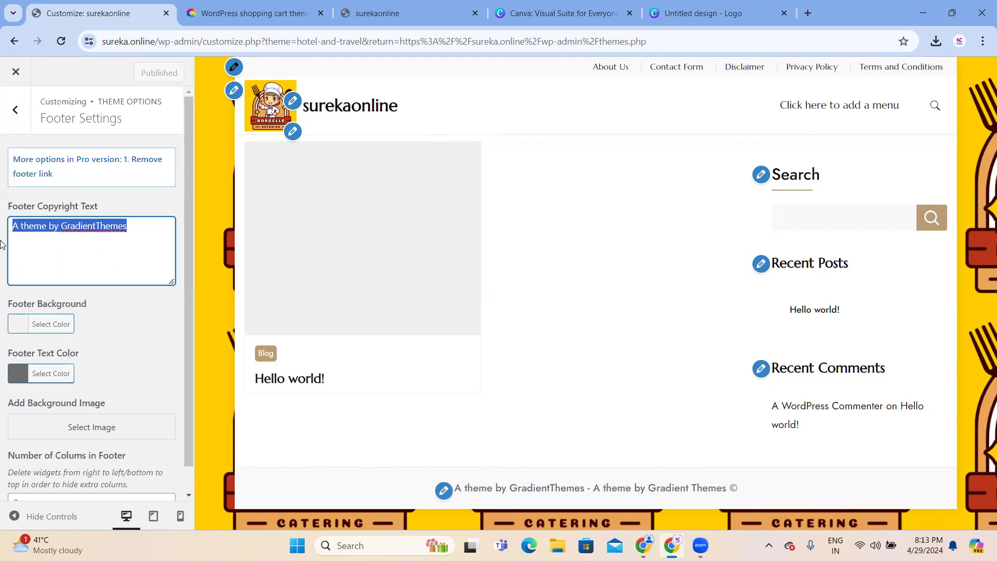
key("BackSpace")
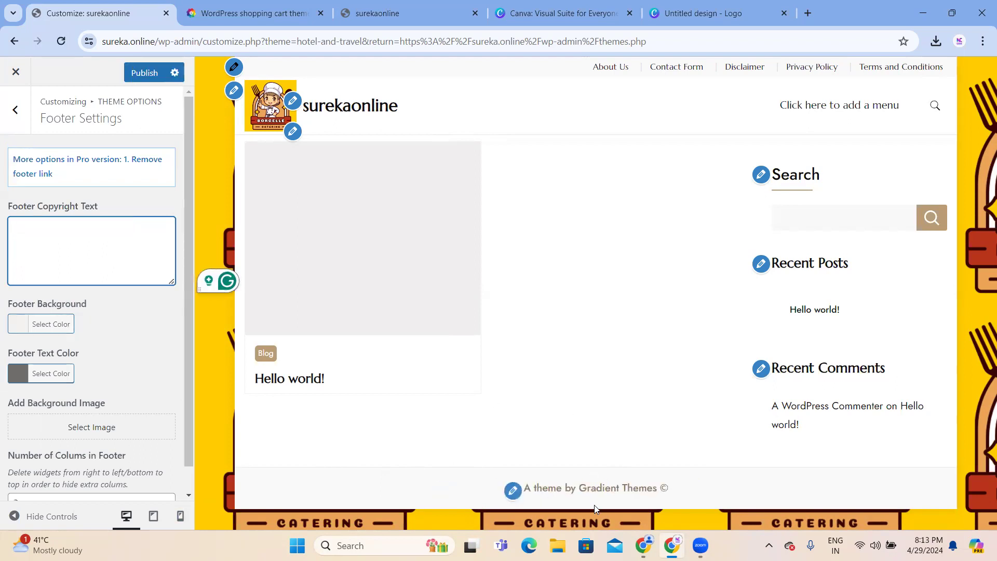
scroll(118, 294, "down", 1)
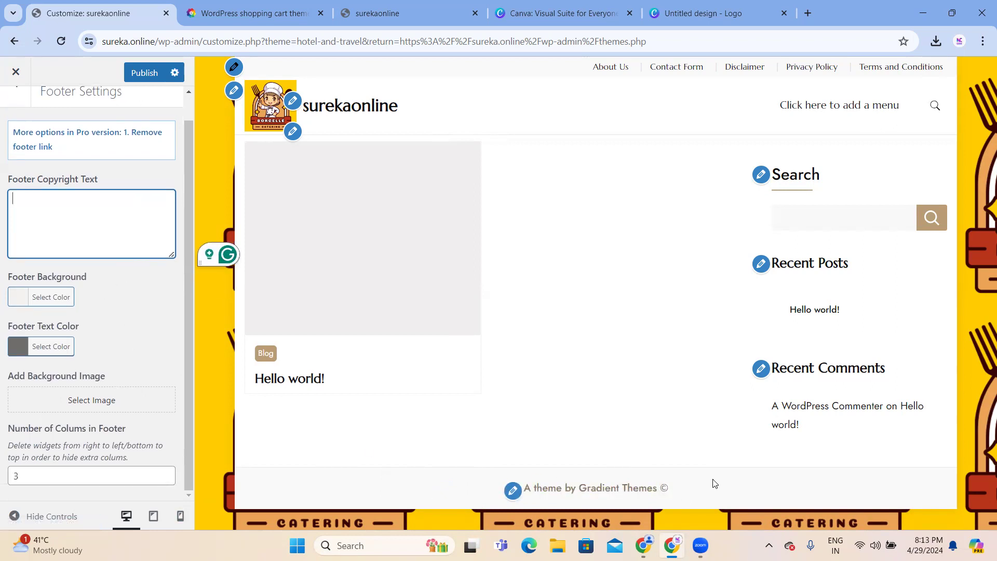
left_click(137, 73)
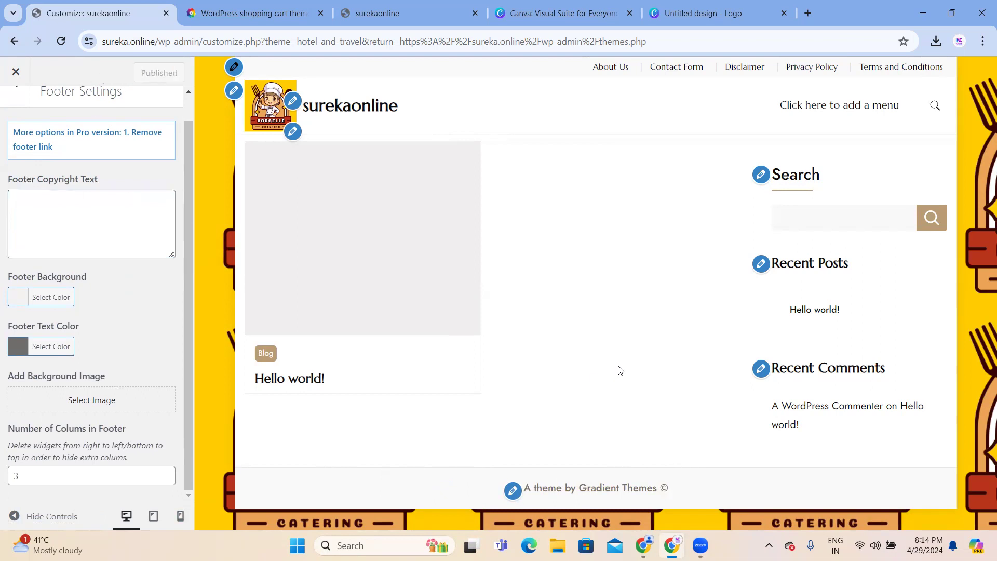
Close the Customizer and reload the live surekaonline homepage to check the published footer and sidebar.
left_click(16, 74)
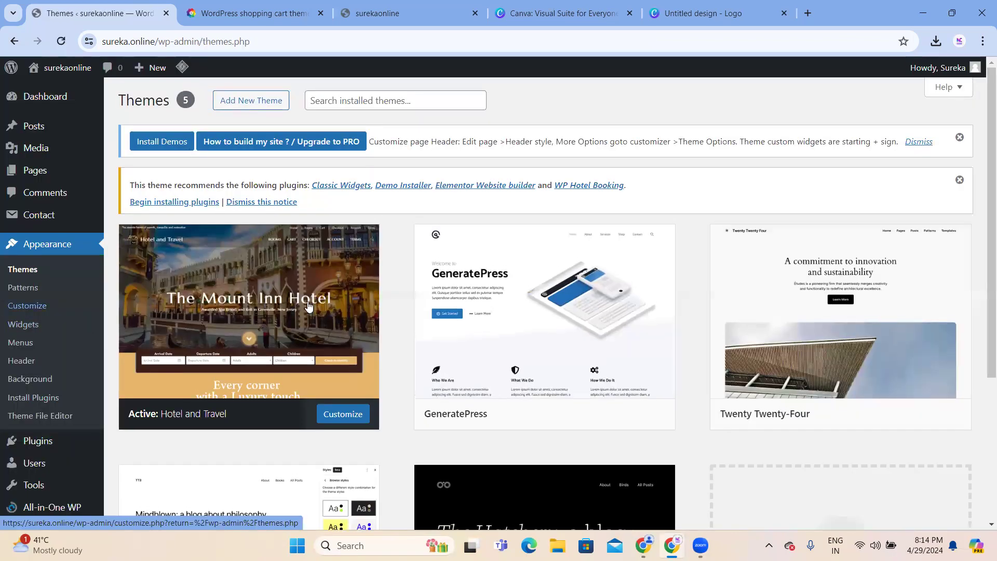
left_click(286, 16)
key("ctrl+Tab")
left_click(61, 41)
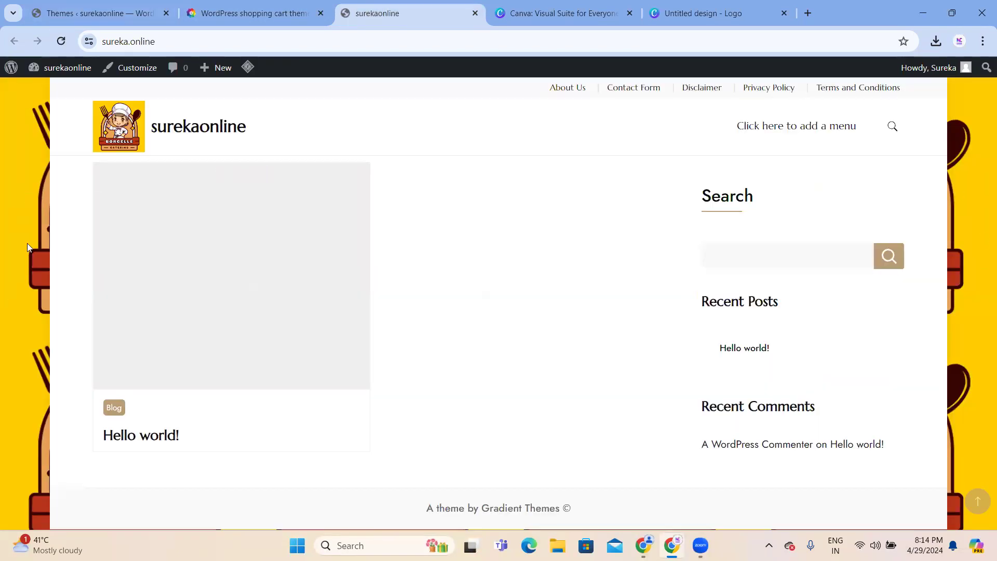
Reopen the Hotel and Travel theme in the Customizer, remove the site's background image, publish, and check the live homepage.
left_click(87, 13)
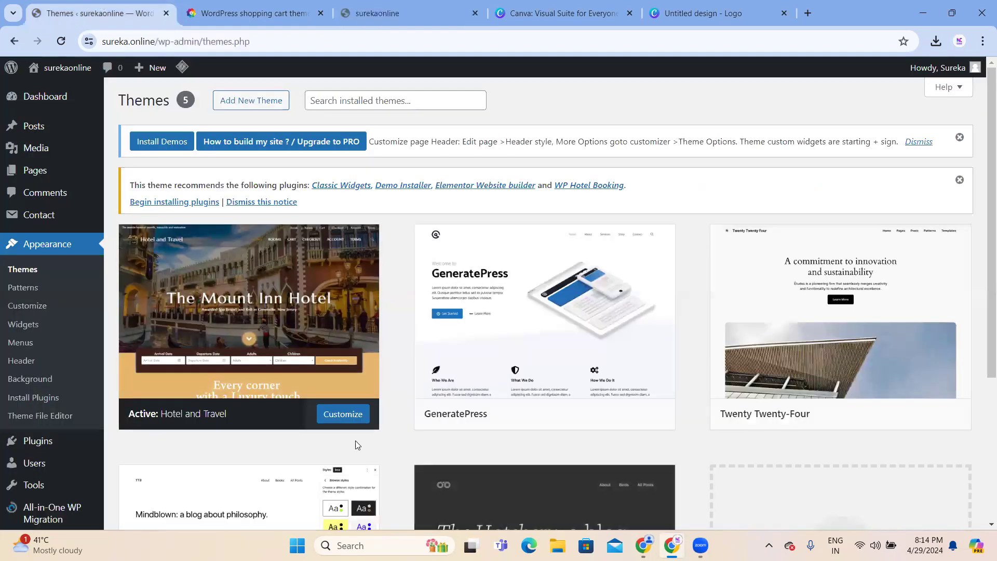
left_click(329, 414)
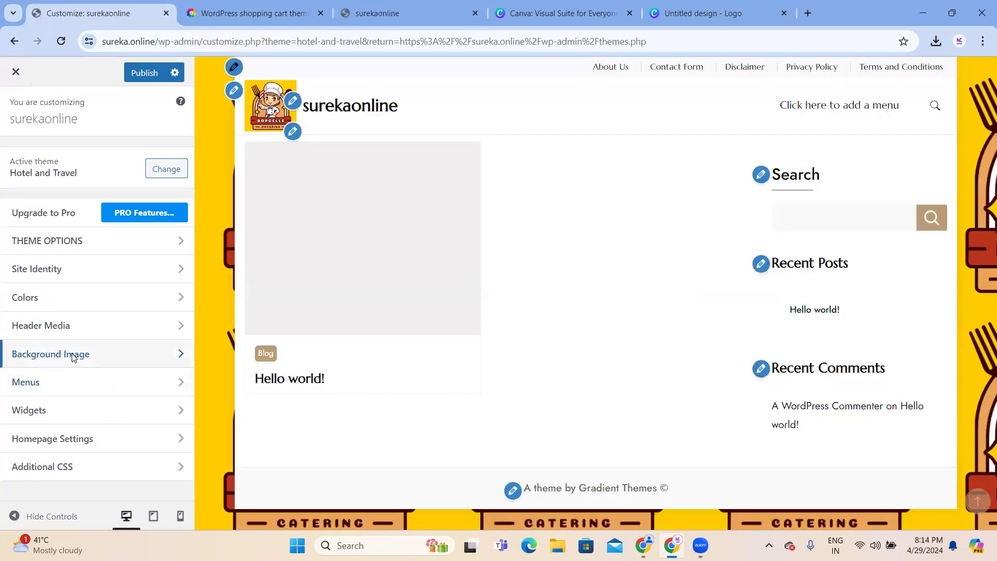
left_click(73, 357)
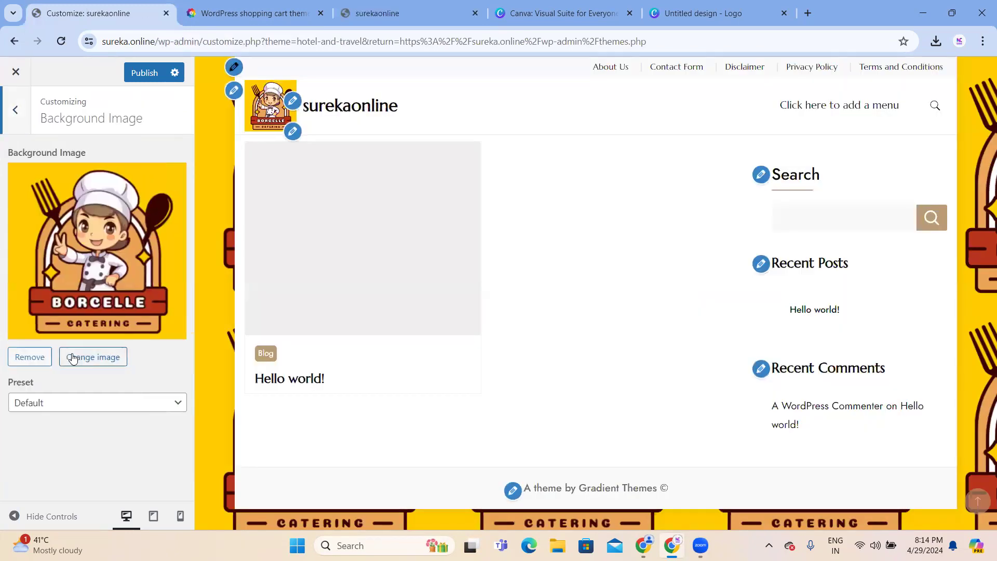
left_click(20, 361)
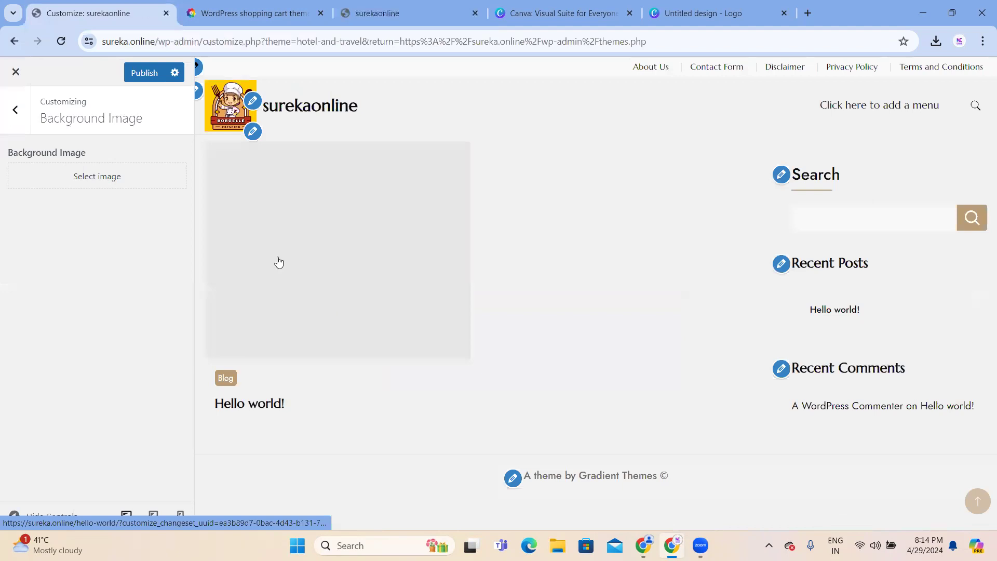
left_click(145, 72)
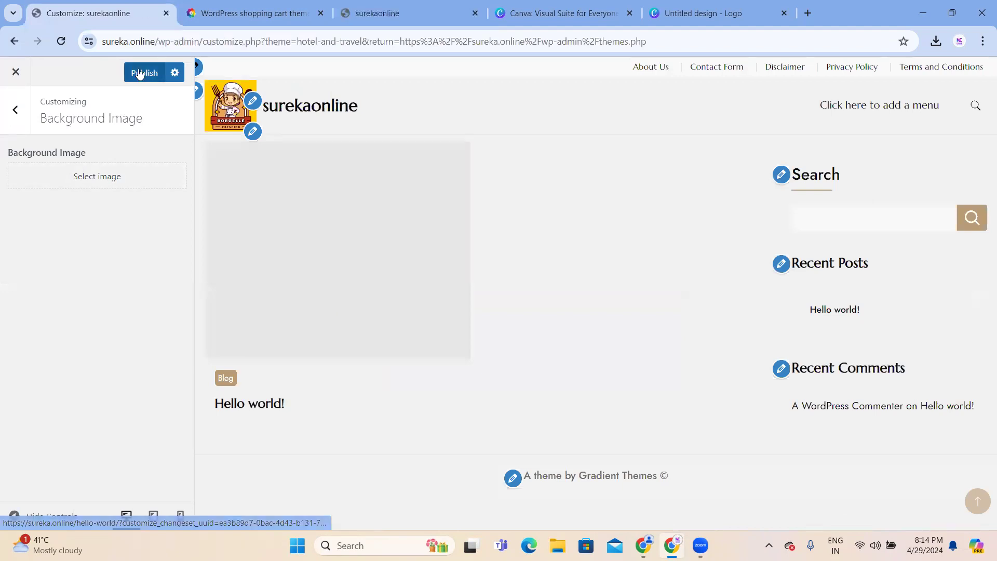
left_click(374, 11)
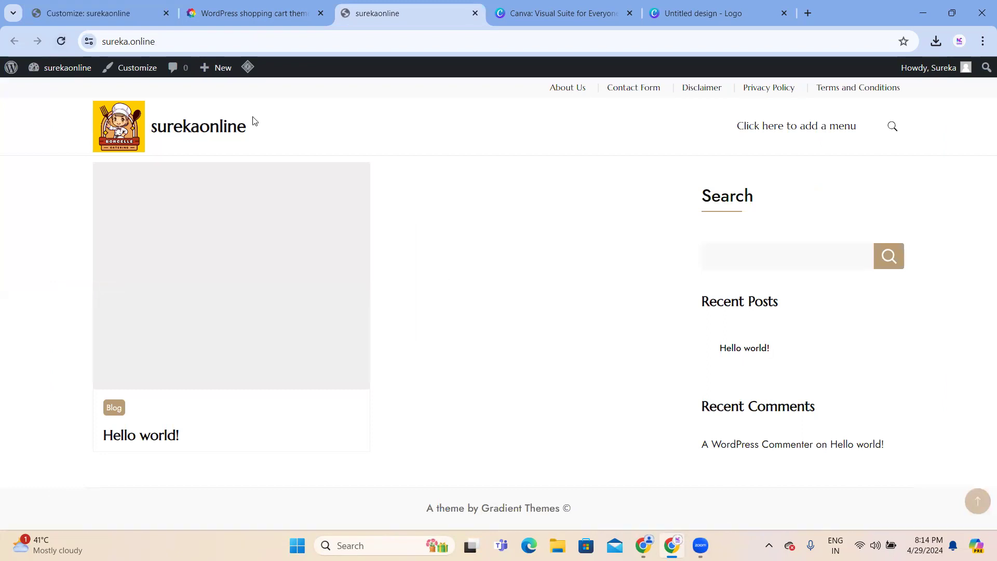
left_click(104, 11)
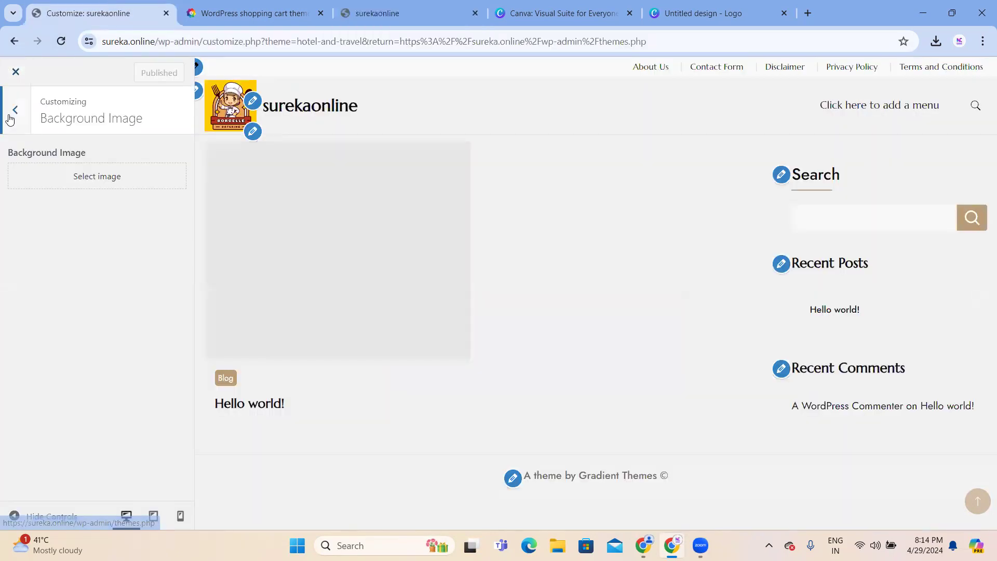
Examine the Widgets, Homepage Settings and Additional CSS sections of the Customizer without changing them.
left_click(15, 109)
left_click(79, 410)
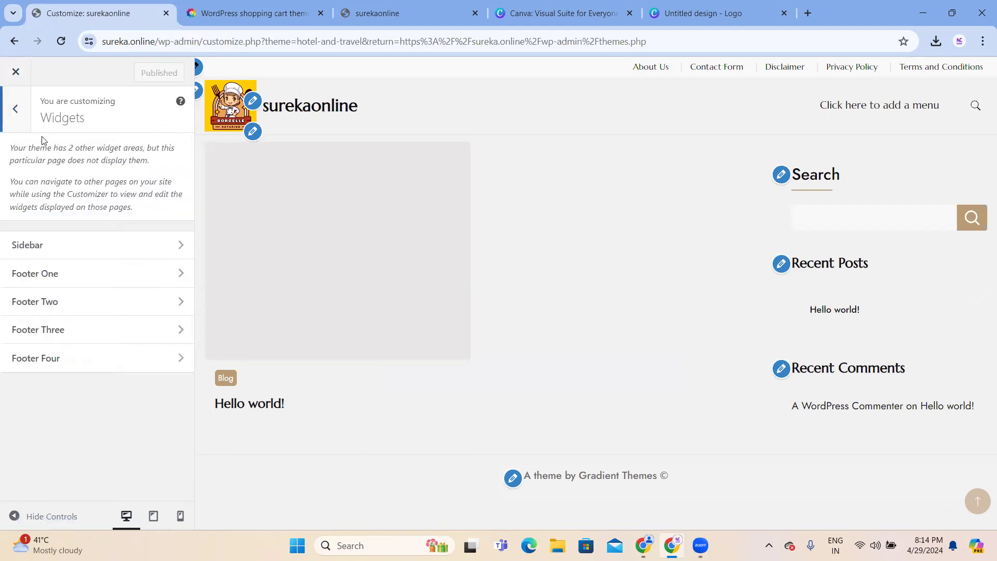
left_click(15, 120)
left_click(62, 440)
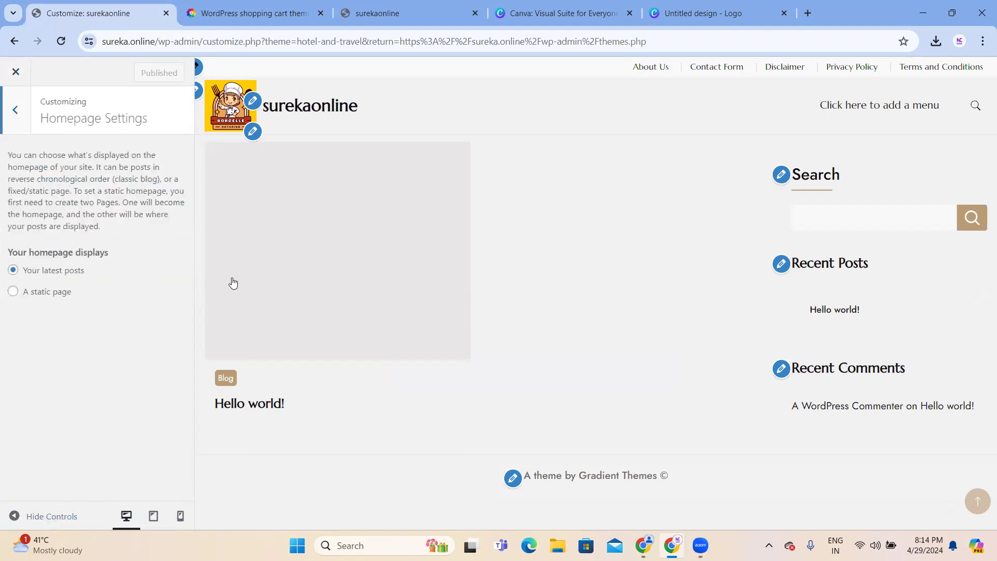
left_click(16, 111)
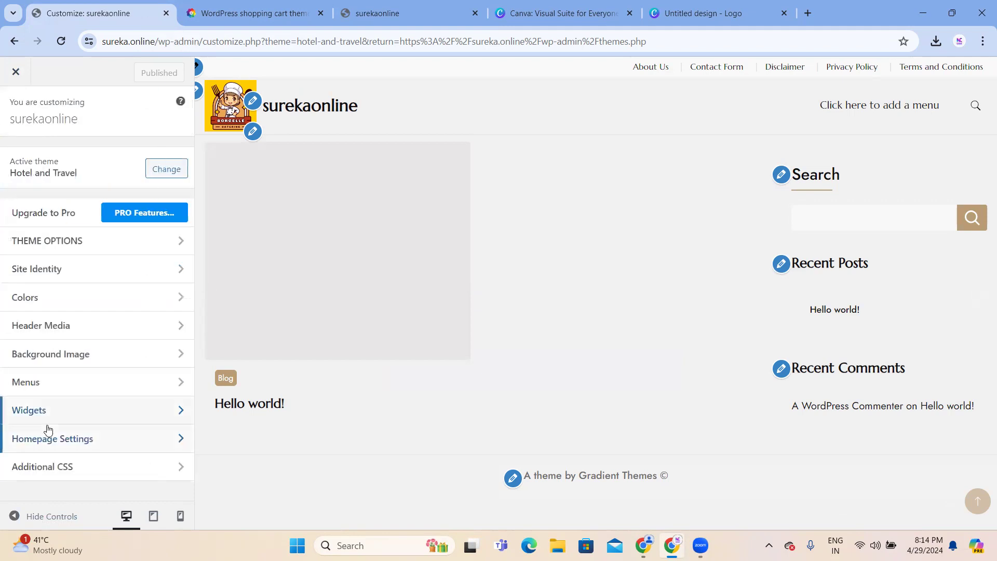
left_click(41, 468)
scroll(182, 407, "down", 5)
scroll(178, 391, "up", 5)
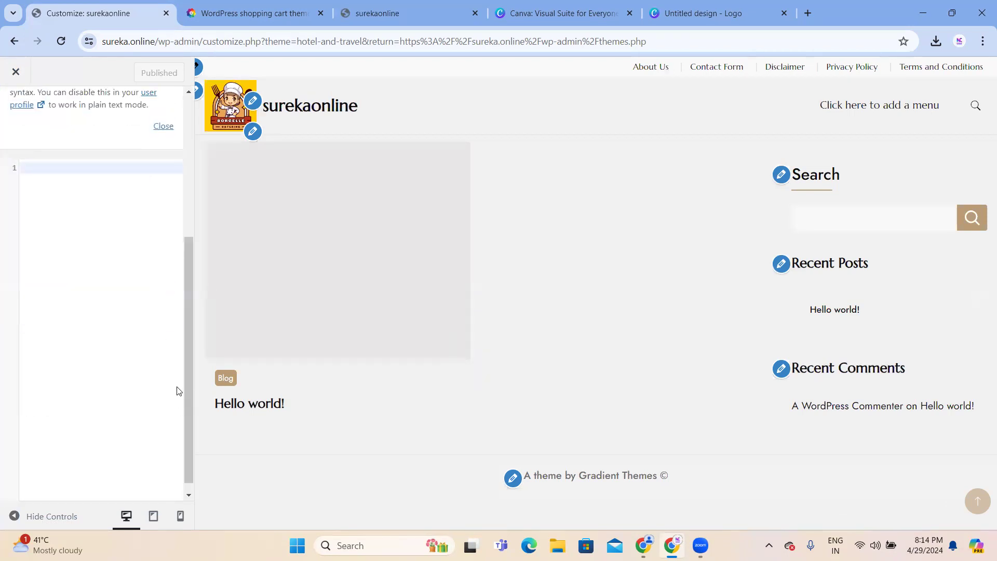
left_click(13, 120)
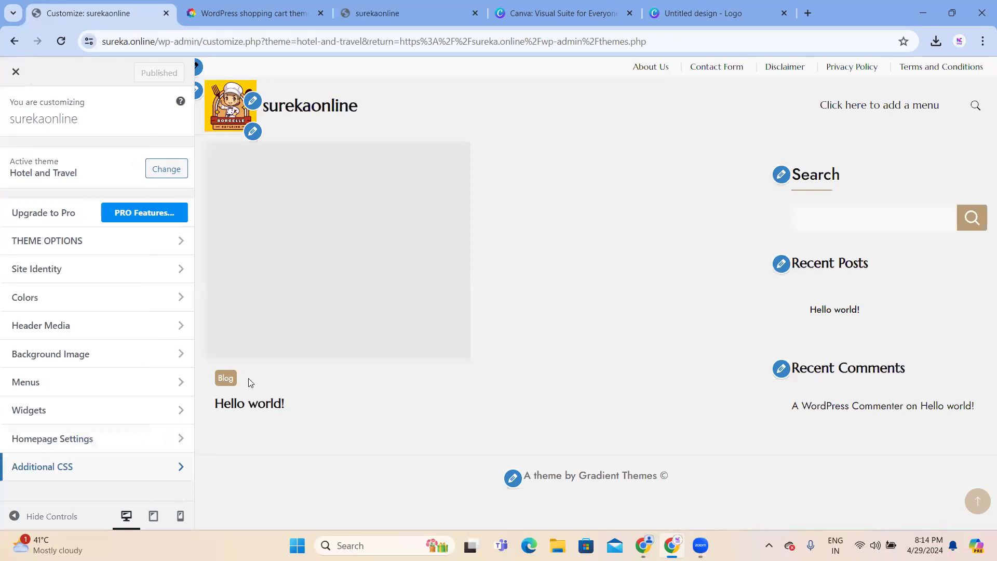
Leave the Customizer and open the page for adding new plugins.
left_click(15, 72)
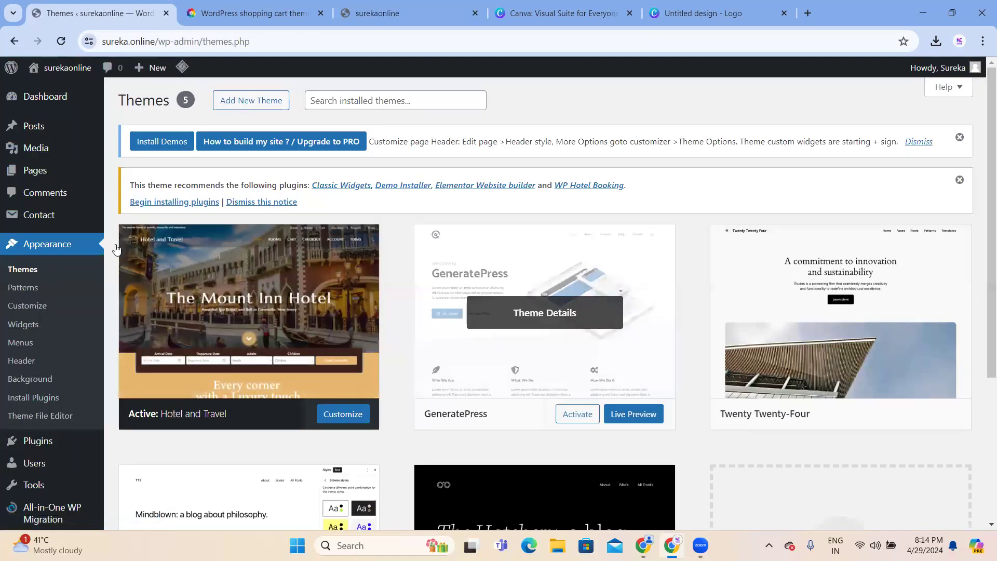
left_click(22, 270)
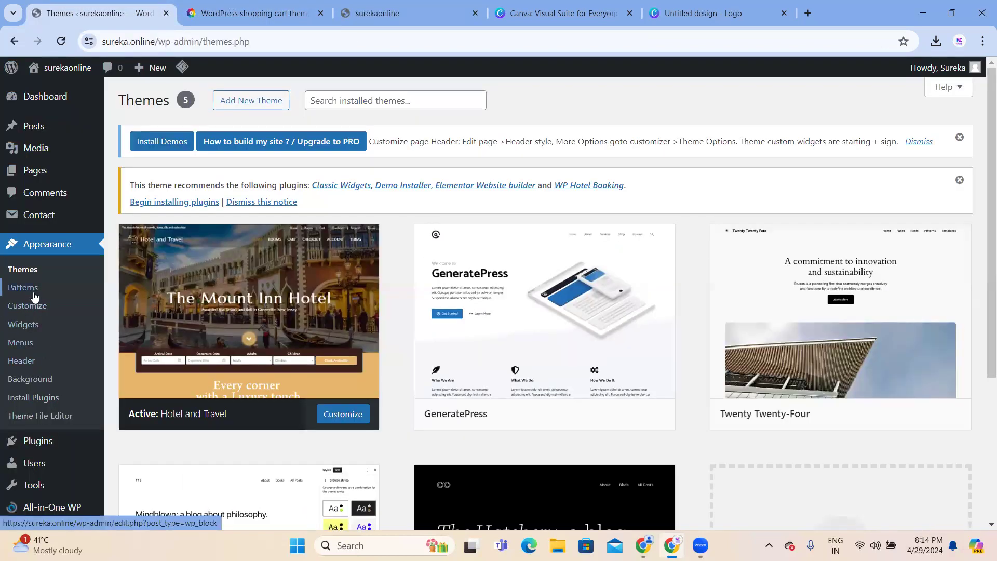
mouse_move(31, 443)
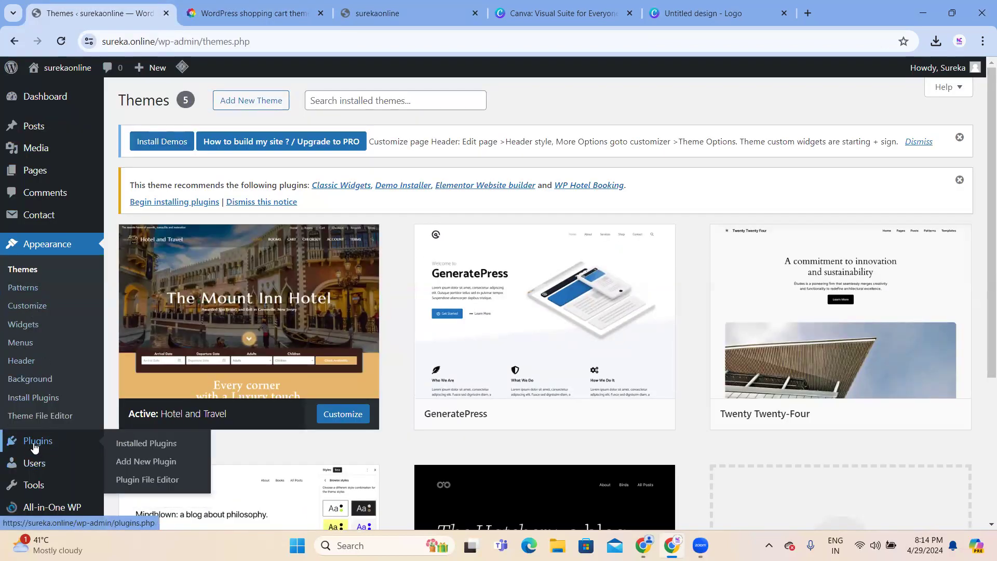
left_click(140, 461)
Open the bookmarked digitalnani.in posts page in a new tab beside the Add Plugins tab, and return to Add Plugins.
left_click(416, 12)
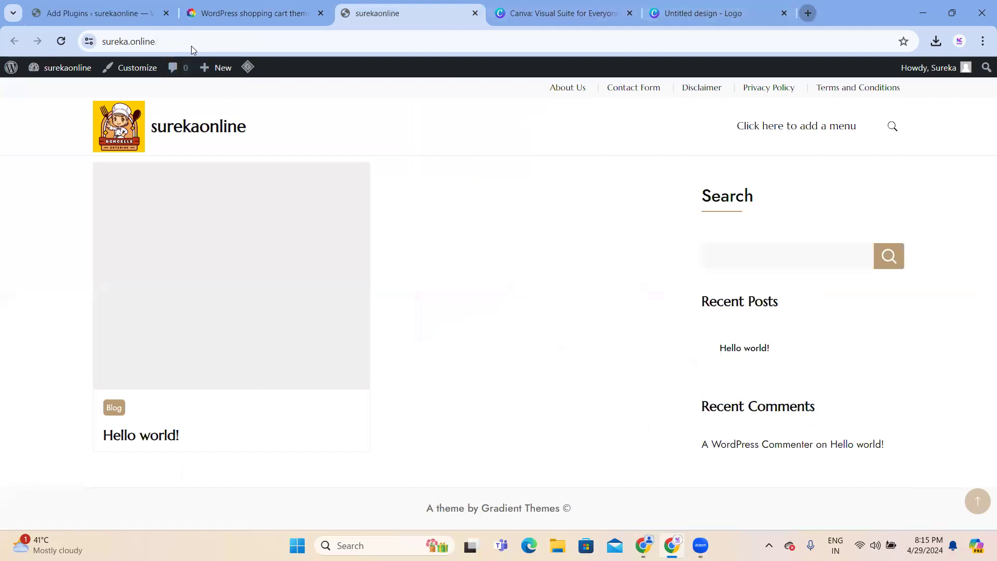
key("ctrl+t")
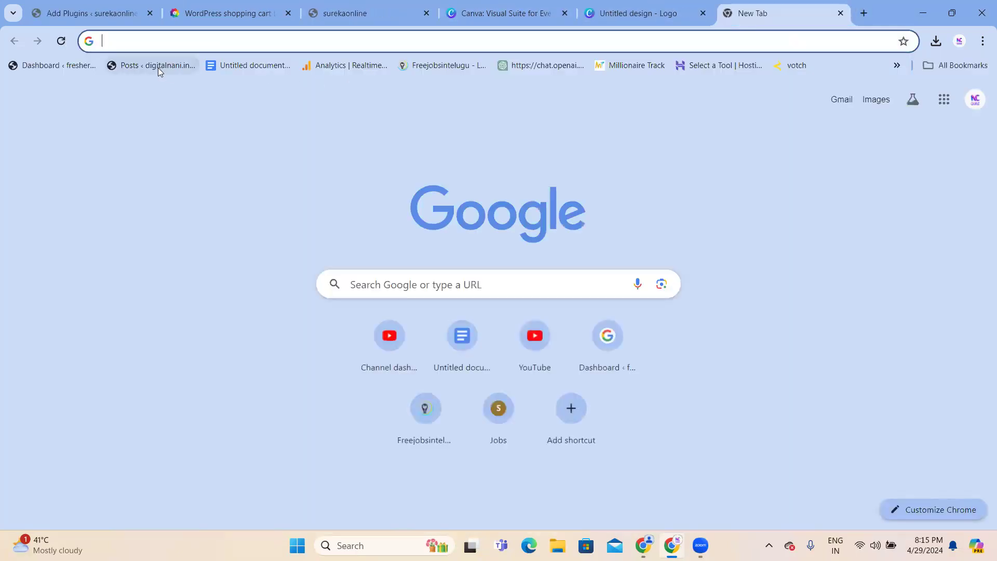
left_click(156, 66)
left_click_drag(750, 4, 203, 9)
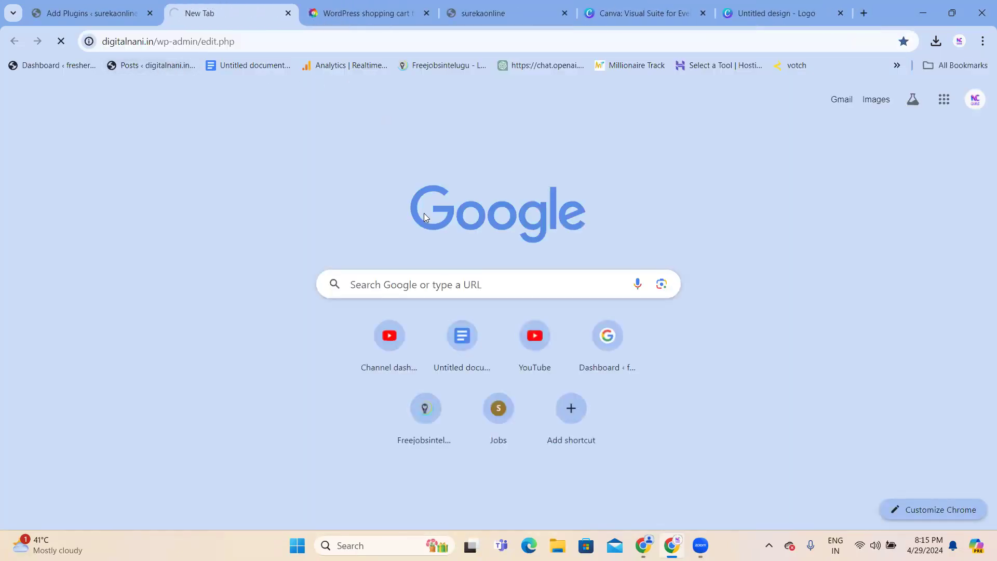
left_click(67, 13)
left_click(215, 4)
left_click(91, 14)
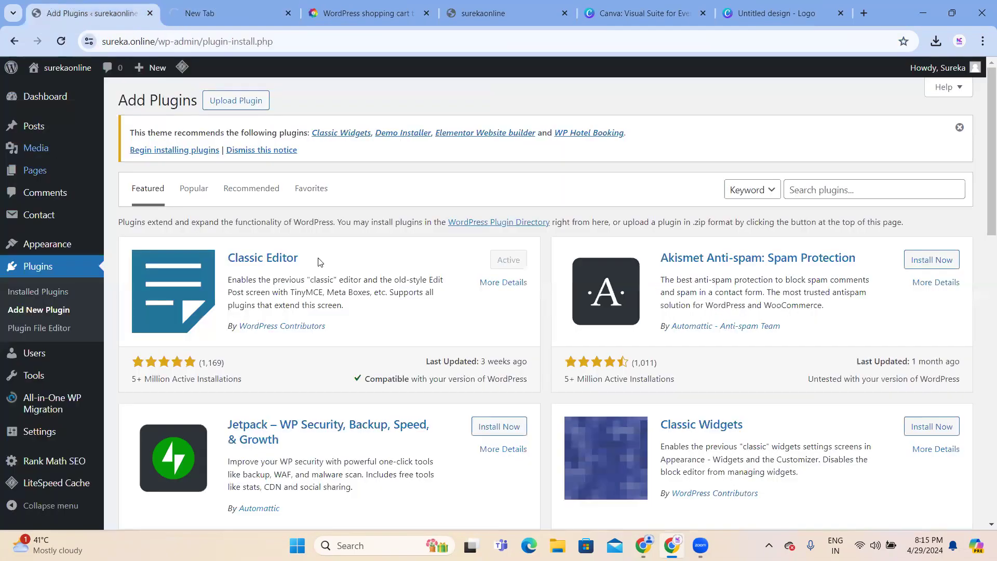
Search the plugin directory for "Elimentor" and change the search term to the suggested spelling "Eli mentor".
left_click(822, 192)
type("Elimentor")
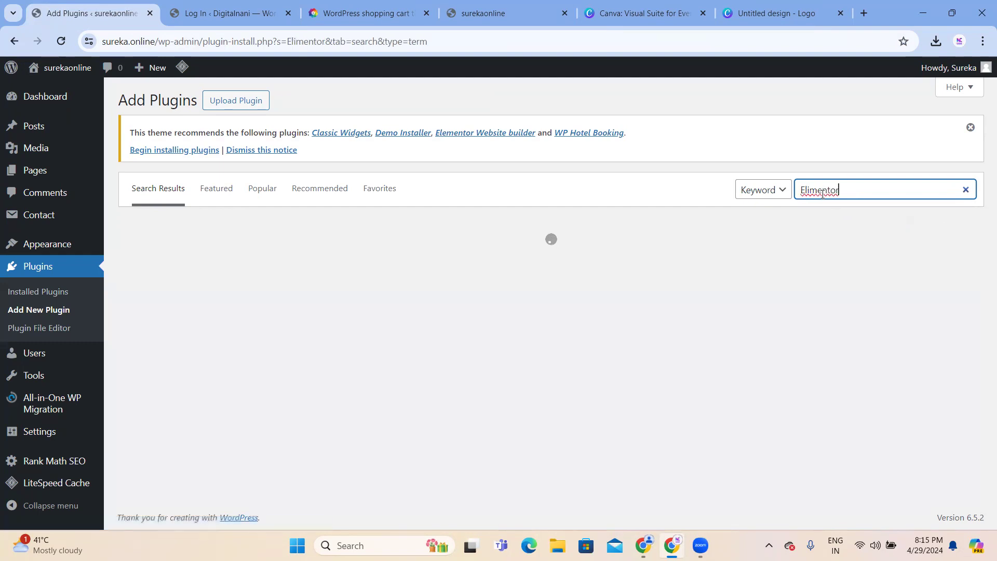
double_click(822, 192)
right_click(818, 195)
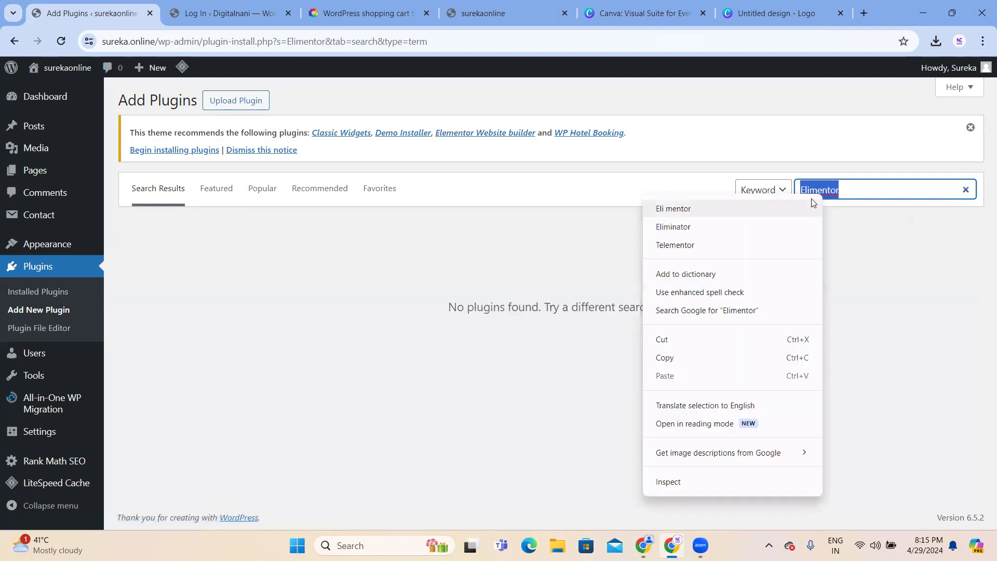
left_click(709, 210)
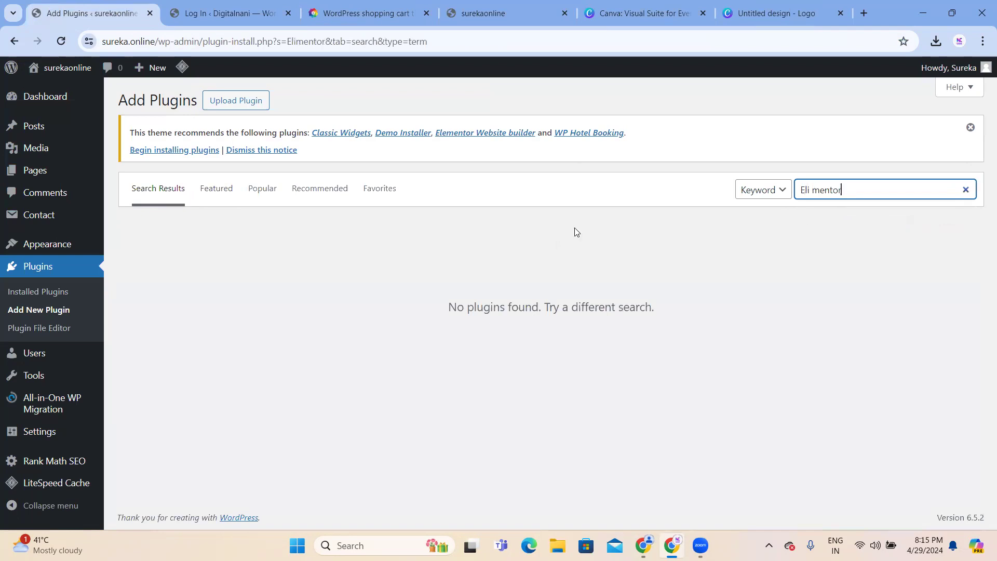
List the popular plugins, read through the details of Elementor Website Builder, and close them.
left_click(261, 194)
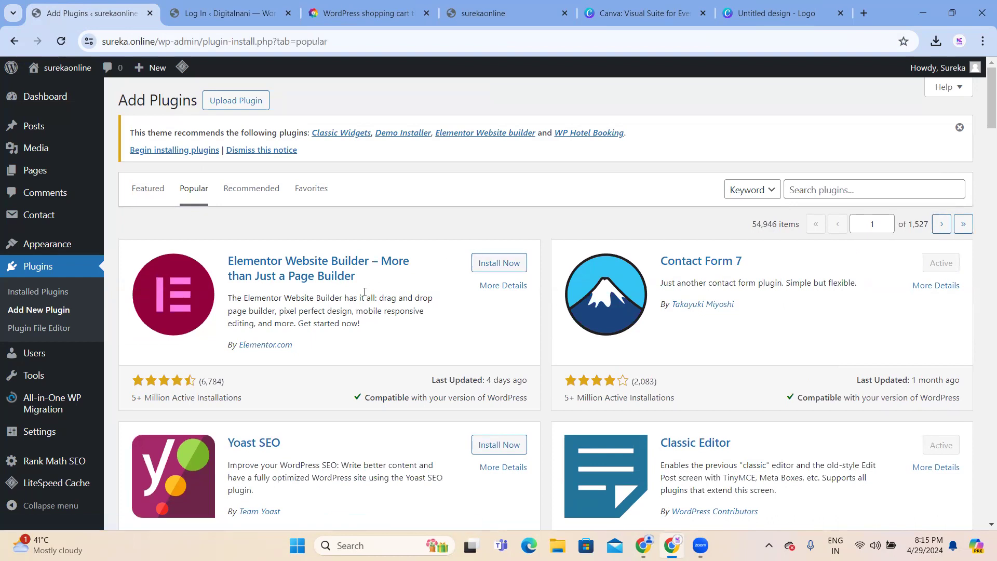
left_click(499, 288)
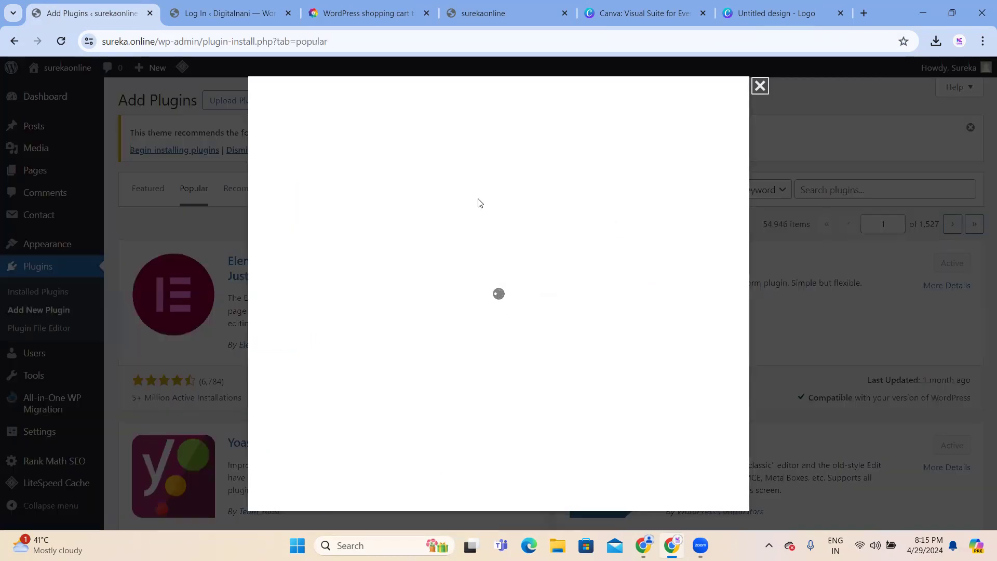
scroll(575, 287, "down", 3)
scroll(574, 285, "down", 10)
left_click(759, 85)
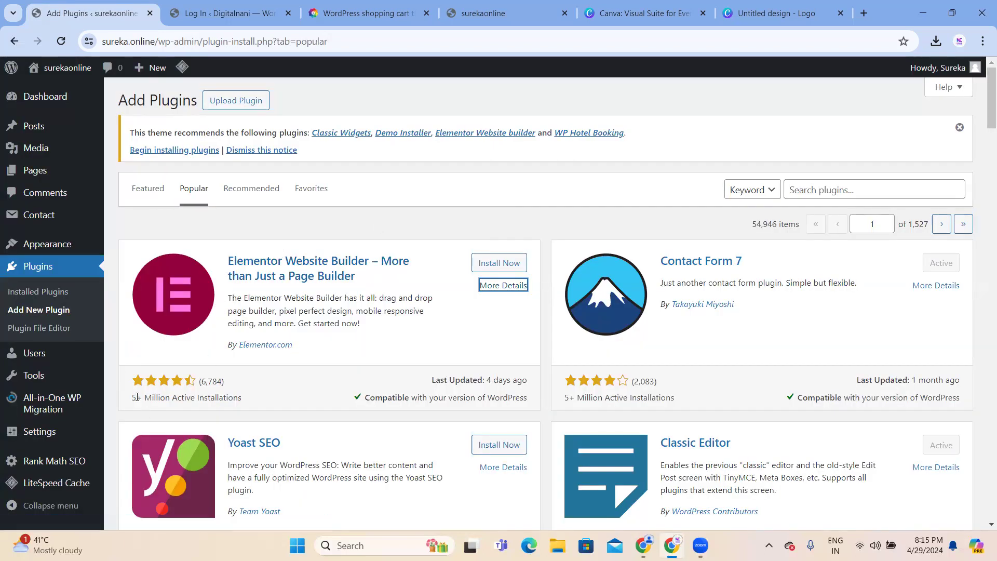
Install and activate the Elementor Website Builder plugin, and reload the surekaonline front page in its own tab.
left_click(490, 266)
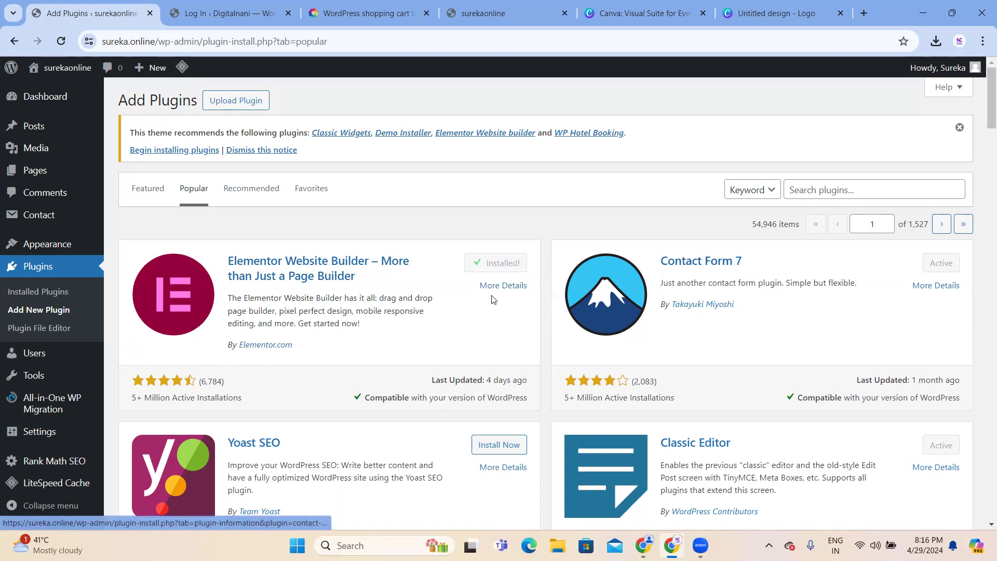
left_click(498, 262)
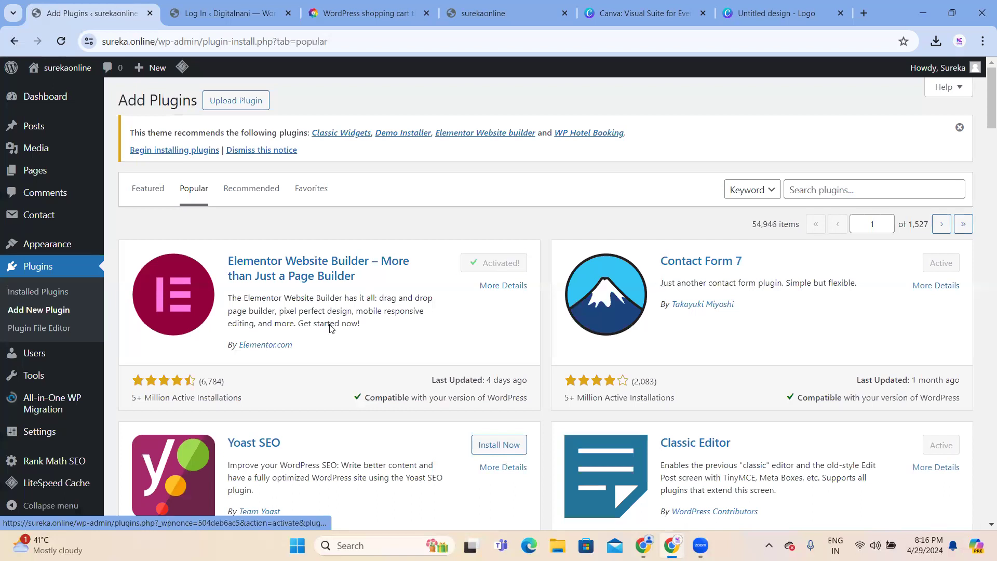
left_click(483, 12)
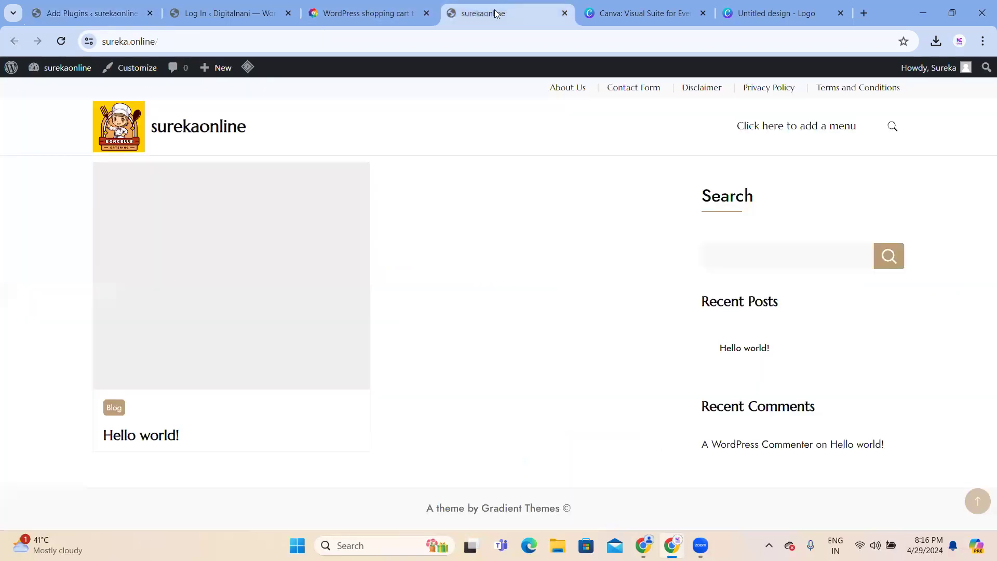
left_click(59, 42)
mouse_move(13, 69)
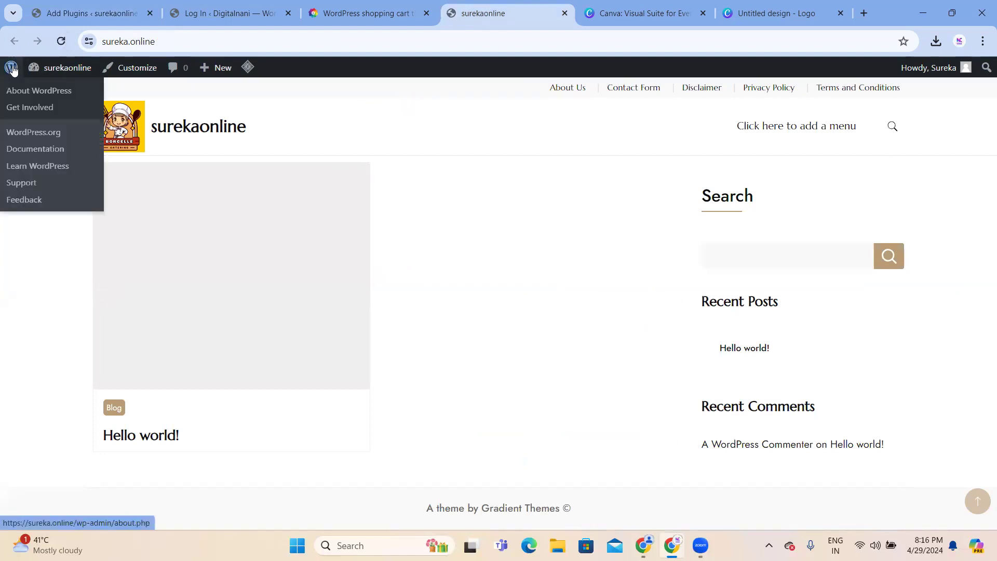
Return to the Add Plugins tab of surekaonline and reload the page so the activated Elementor plugin loads.
left_click(91, 13)
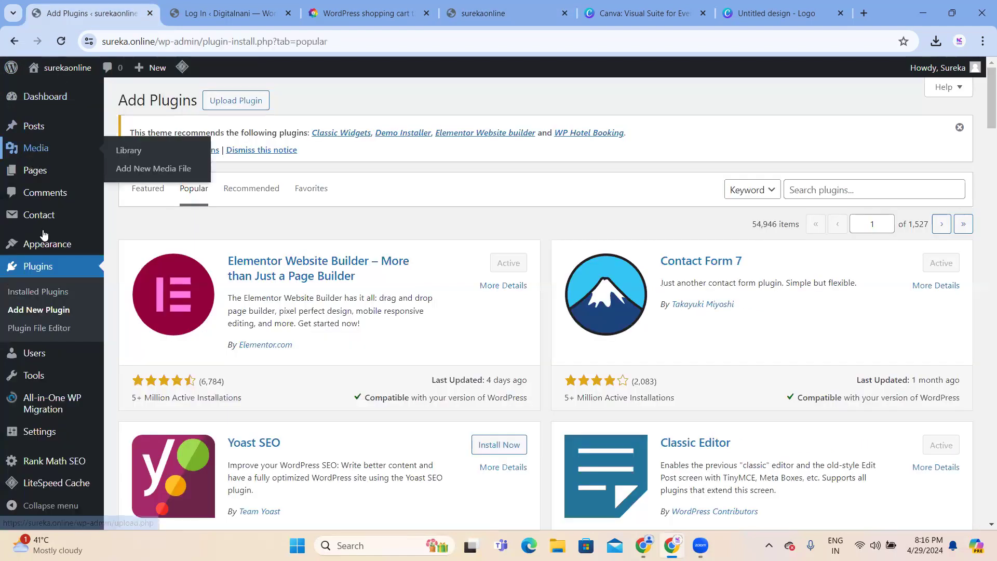
scroll(47, 494, "down", 2)
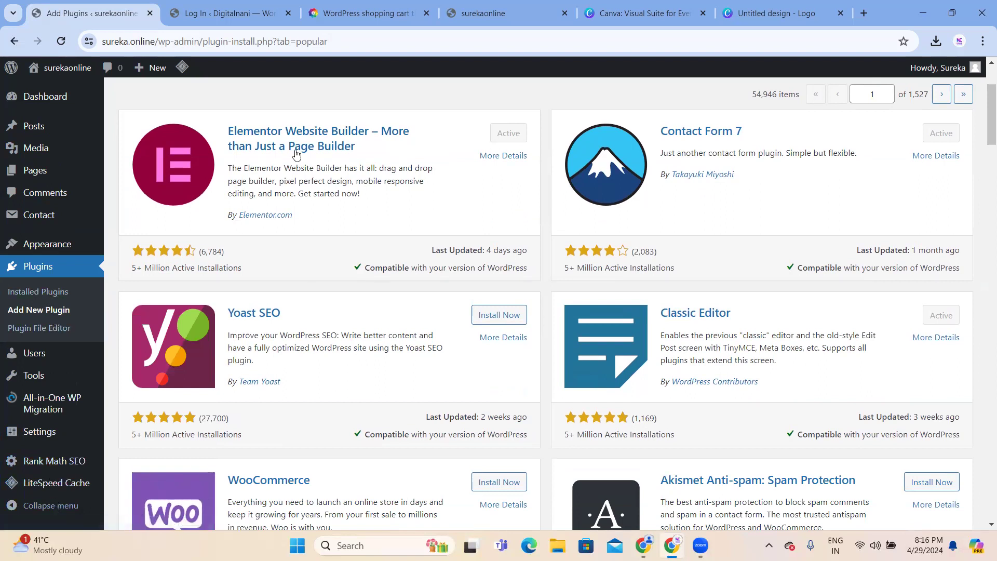
left_click(61, 41)
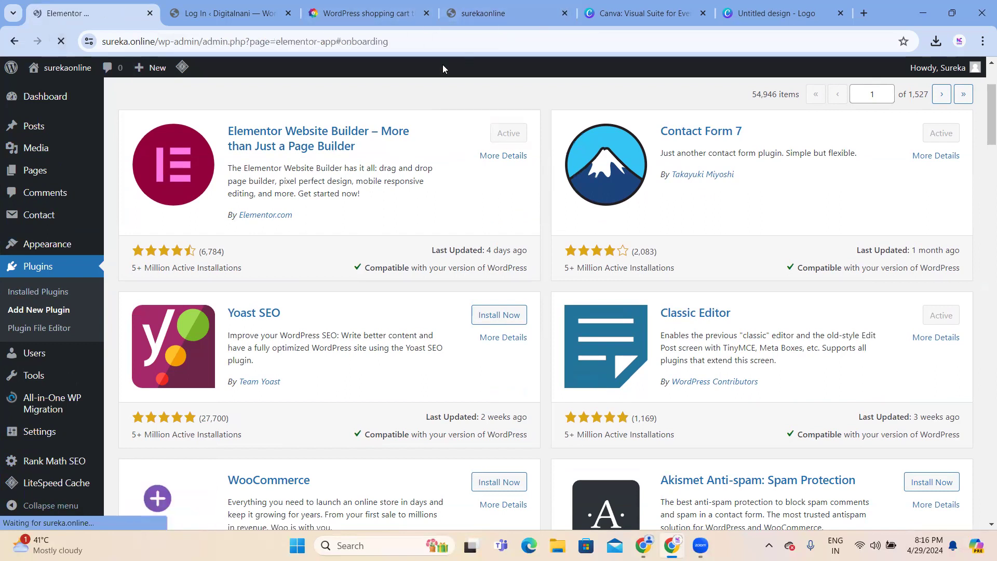
Dismiss the Elementor account sign-up and go back from the onboarding to the Add Plugins page.
scroll(543, 212, "down", 1)
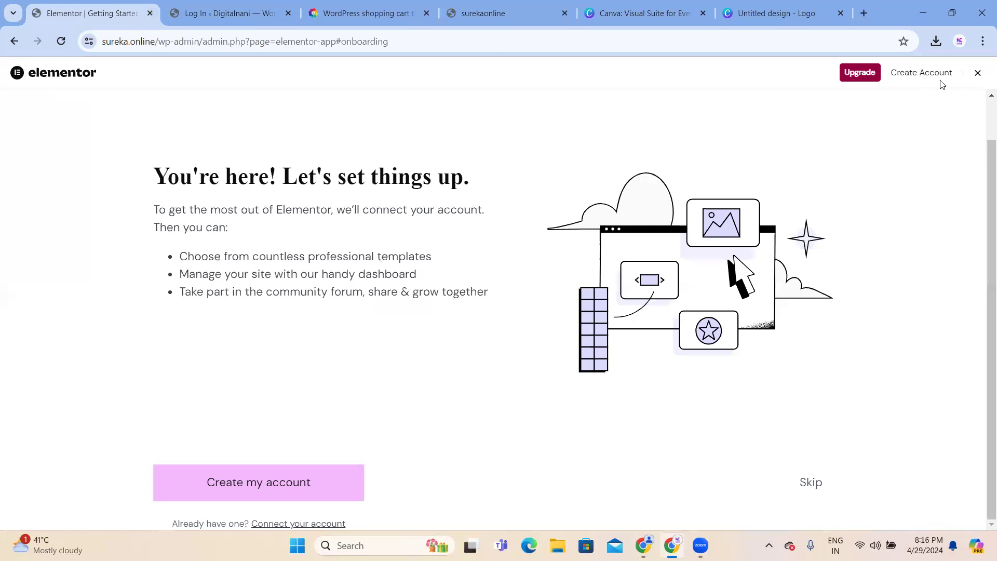
left_click(253, 489)
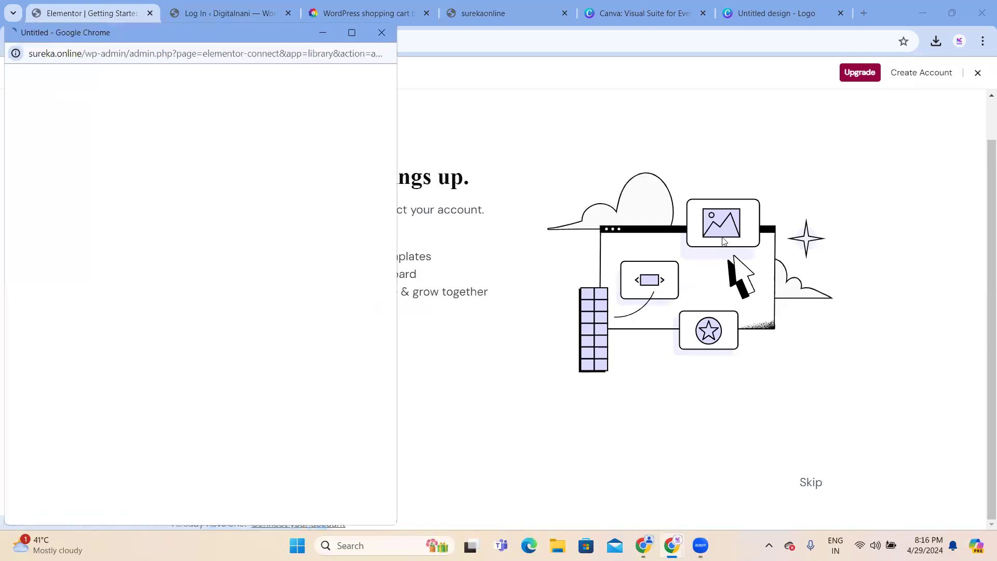
left_click(382, 32)
left_click(980, 76)
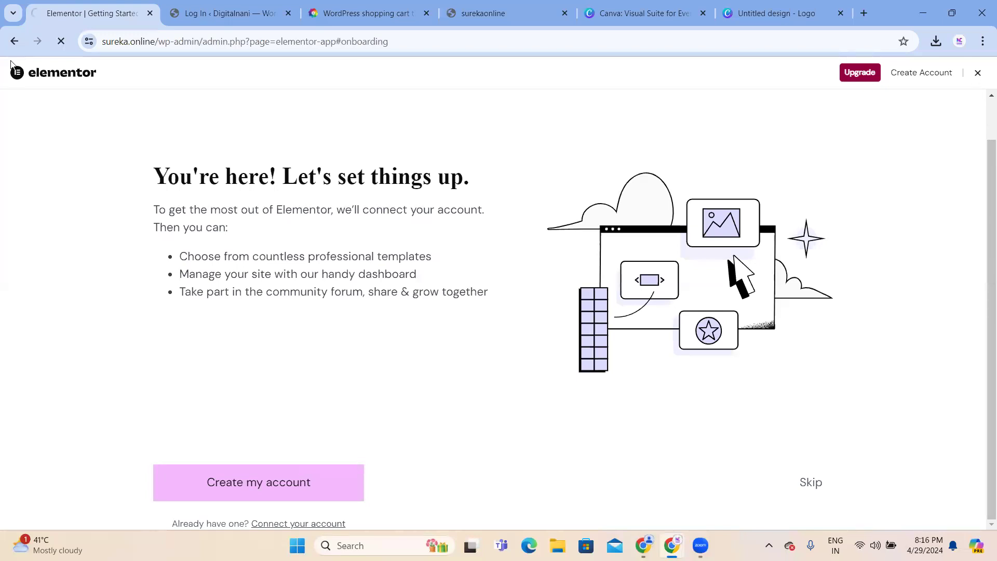
left_click(14, 41)
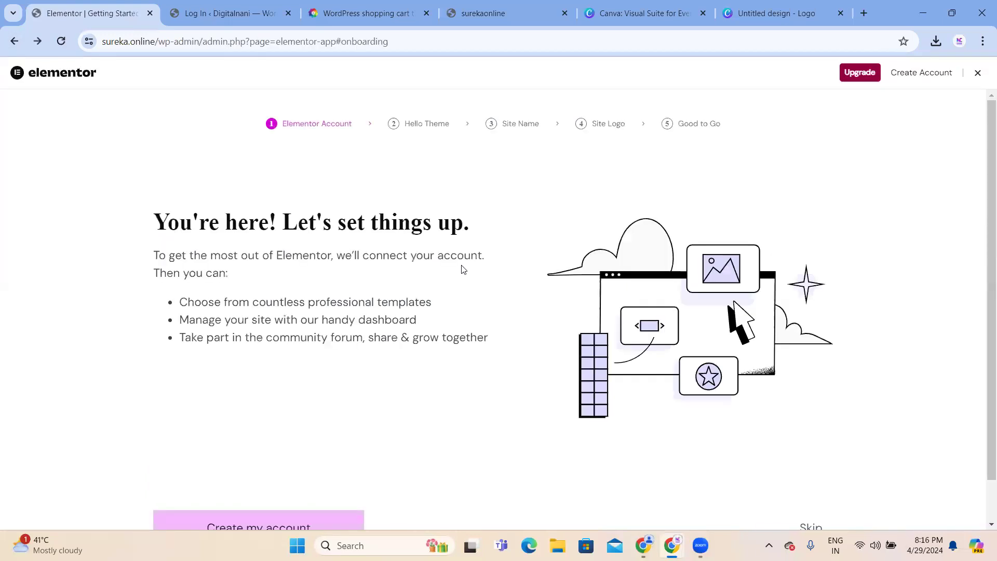
left_click(14, 41)
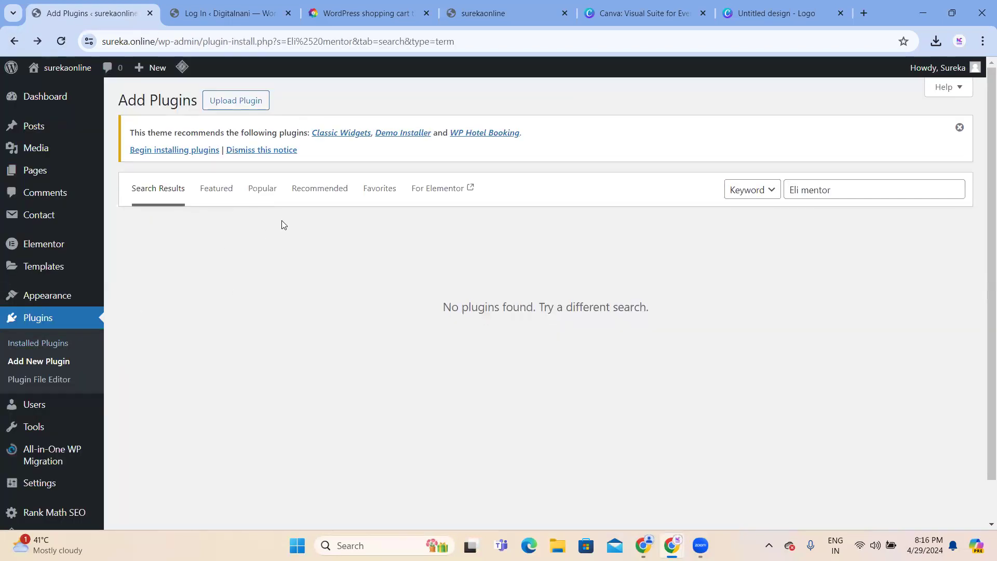
Clear the "Eli mentor" search term and open the list of installed plugins.
left_click(862, 187)
key("BackSpace")
key("BackSpace")
key("BackSpace")
key("BackSpace")
key("BackSpace")
key("BackSpace")
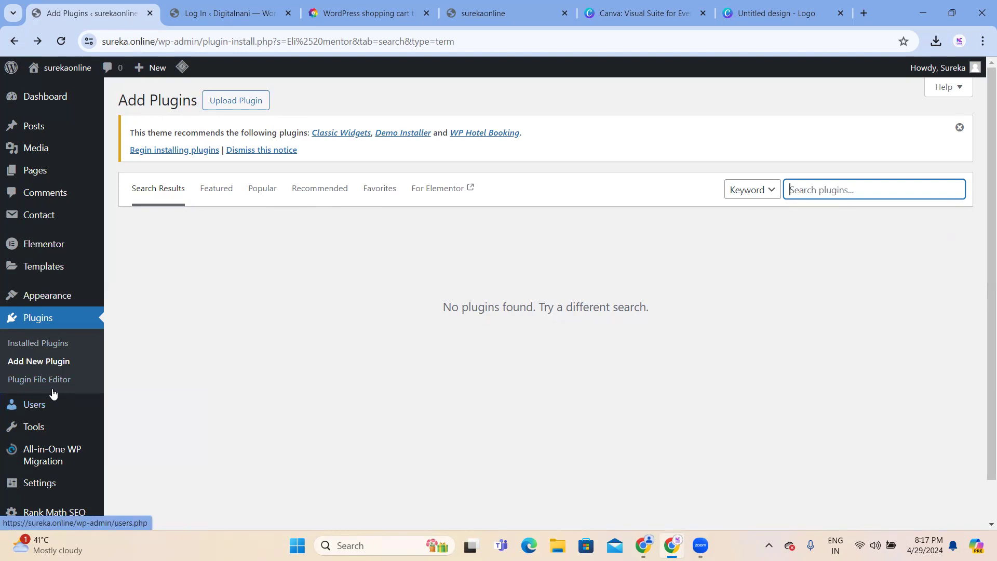
mouse_move(42, 249)
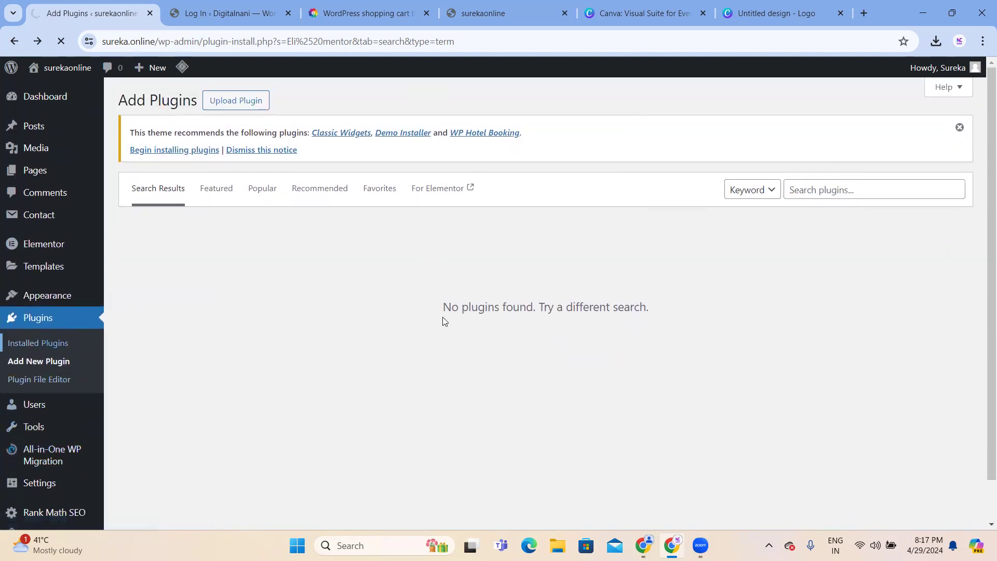
left_click(317, 195)
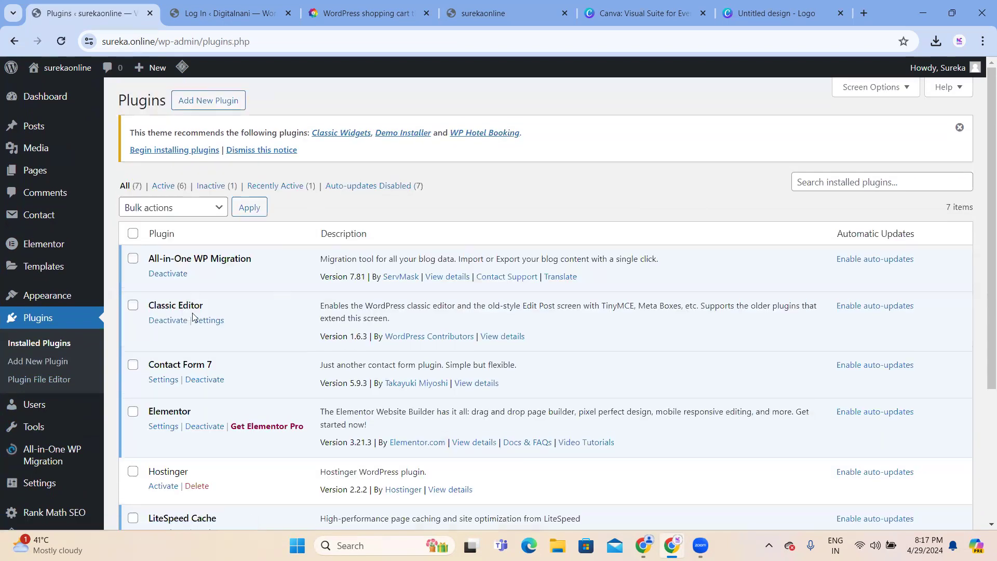
Deactivate the Elementor plugin, submitting Other as the feedback reason.
scroll(215, 297, "down", 5)
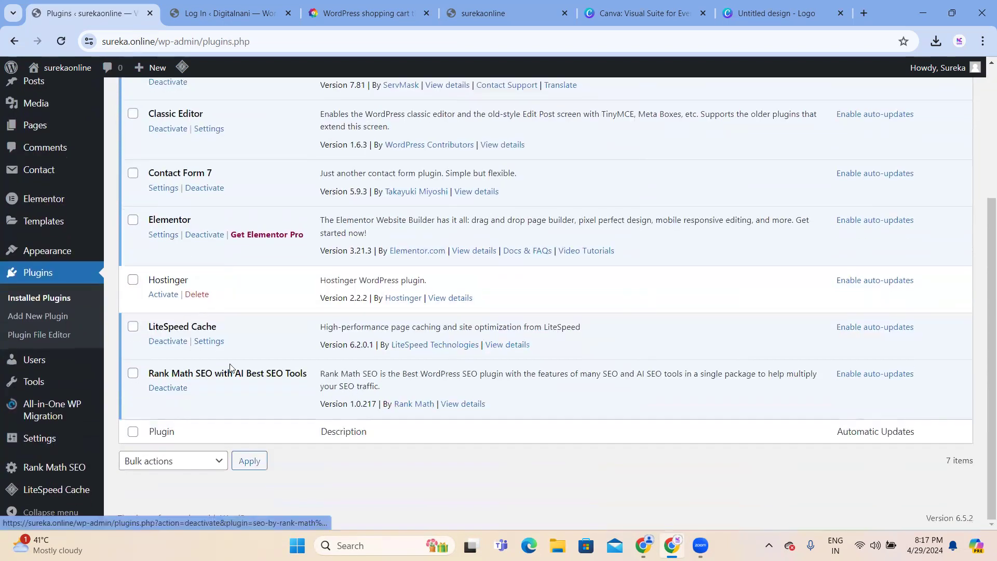
scroll(194, 340, "up", 2)
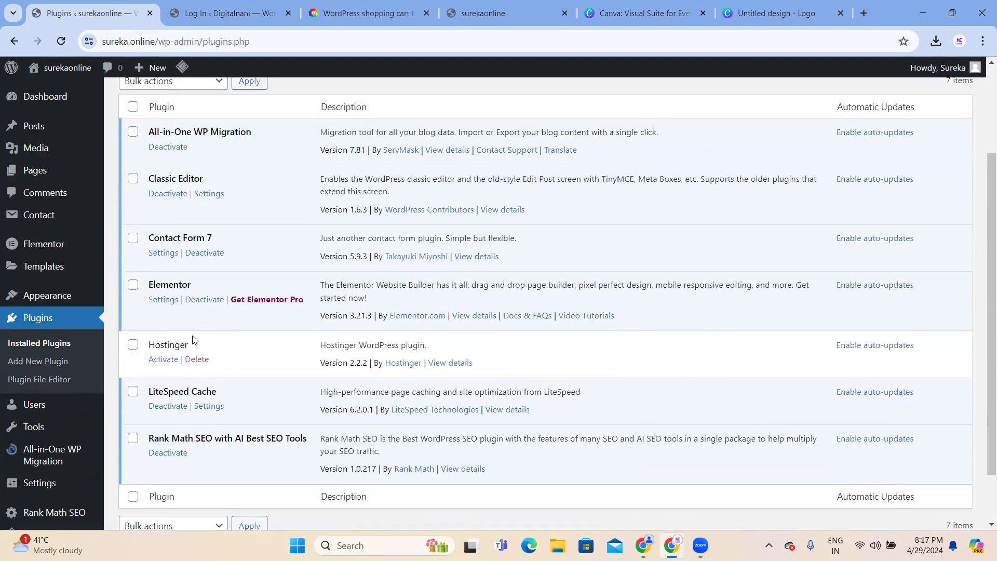
left_click(201, 302)
left_click(365, 370)
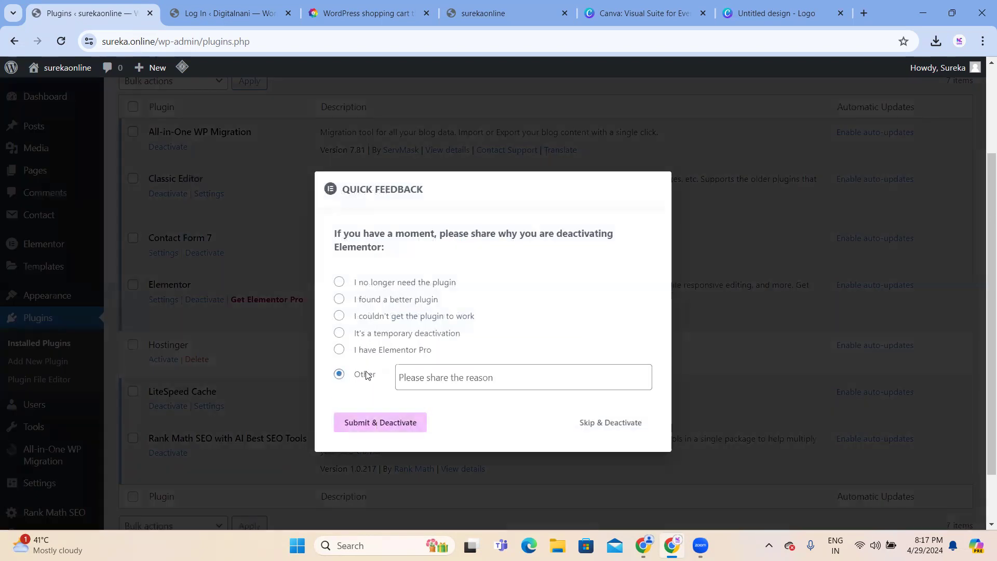
left_click(363, 427)
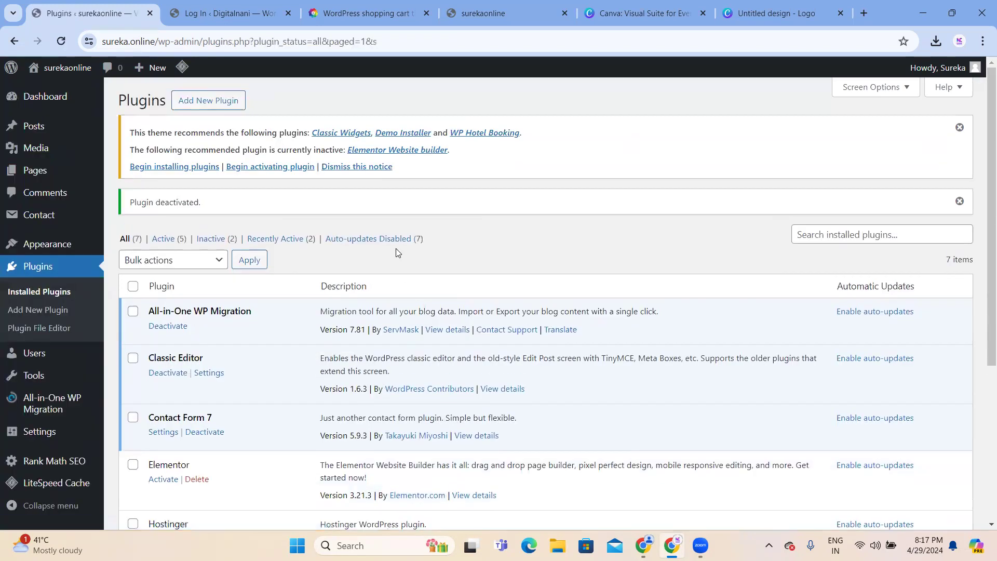
Open the list of all posts on the surekaonline site.
mouse_move(42, 229)
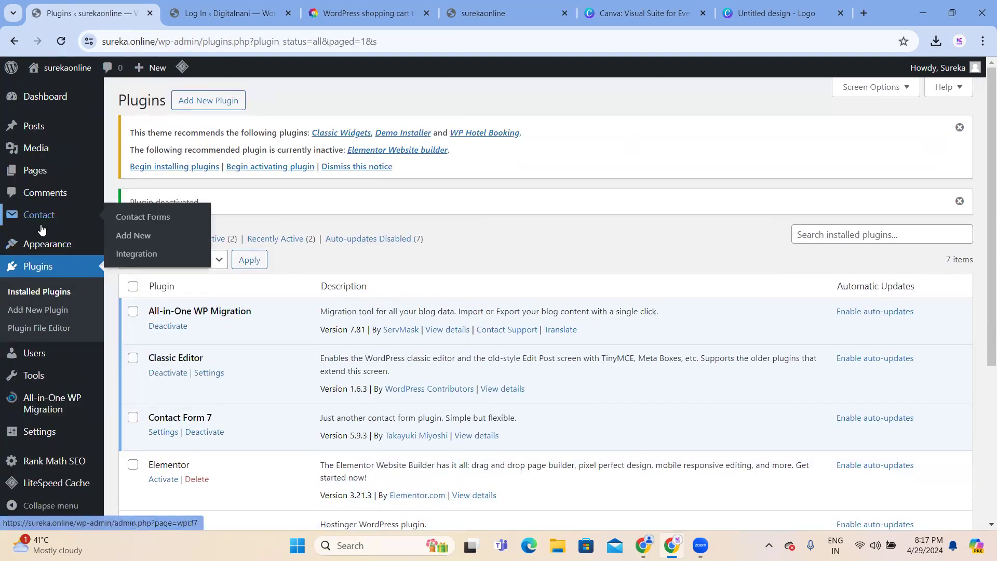
mouse_move(34, 131)
left_click(131, 130)
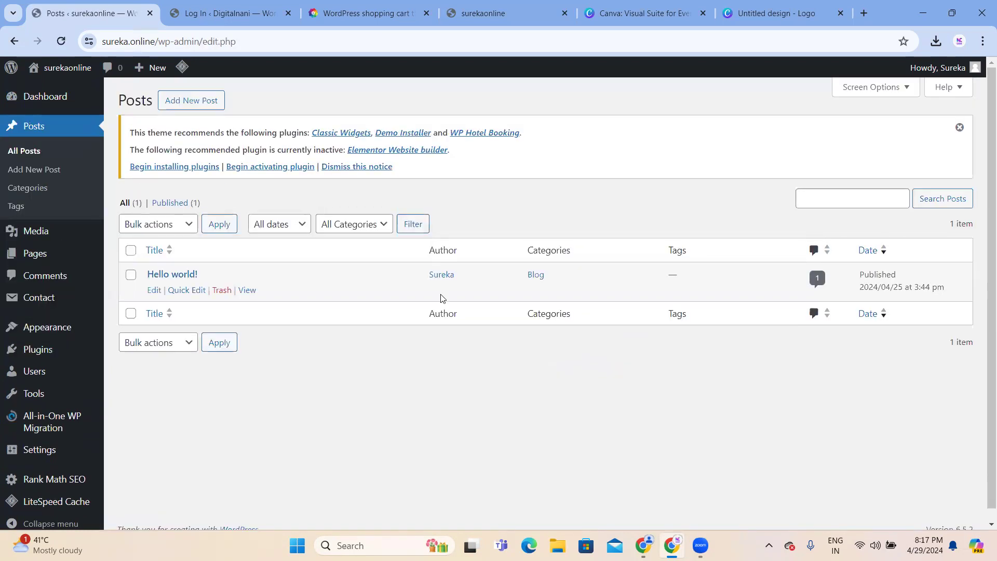
Switch to the Digitalnani login tab and log in to reach its posts page.
left_click(362, 7)
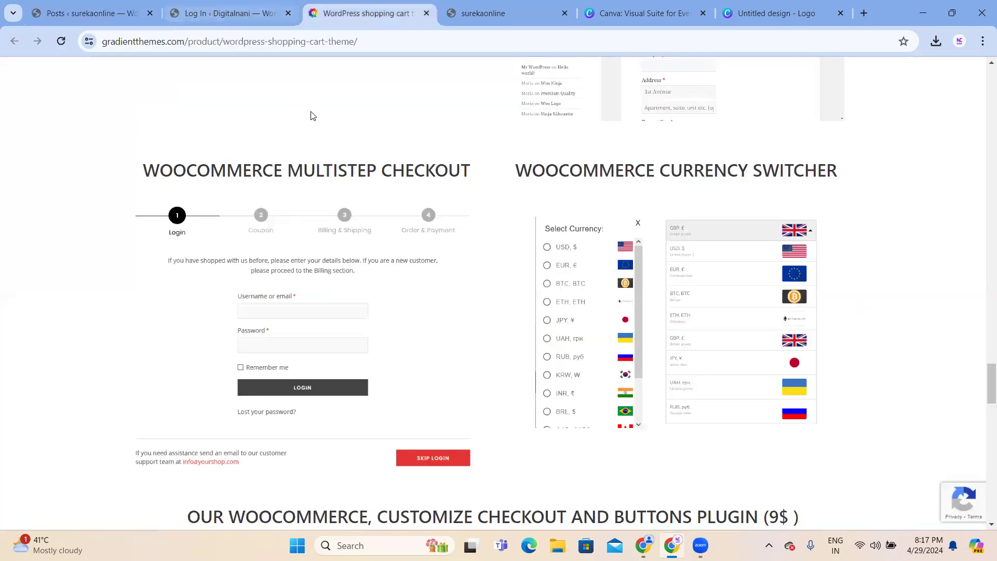
left_click(454, 7)
left_click(234, 13)
left_click(552, 313)
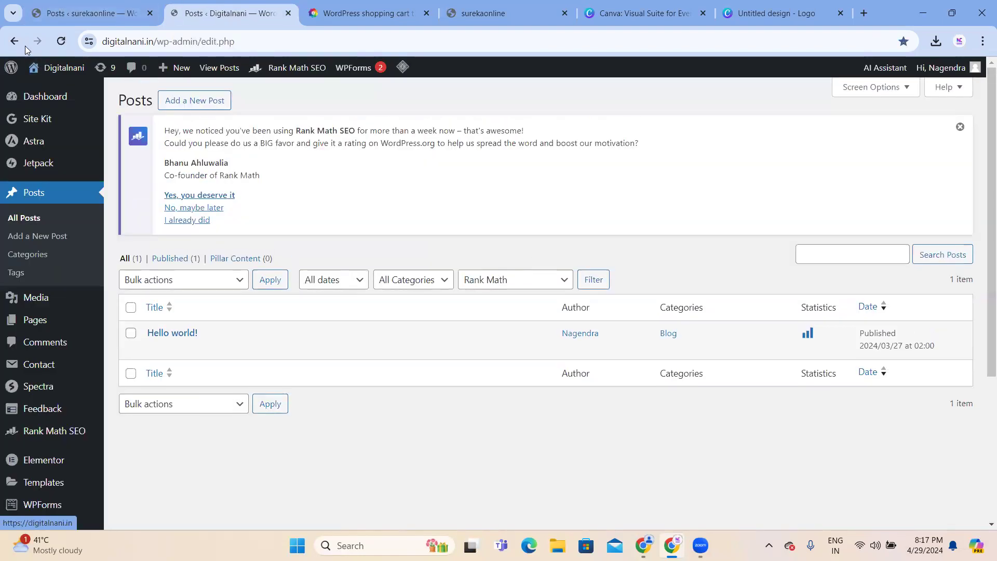
Open the Digitalnani home page in a new tab, switch to it, and close the WordPress shopping cart theme tab.
right_click(52, 72)
left_click(112, 91)
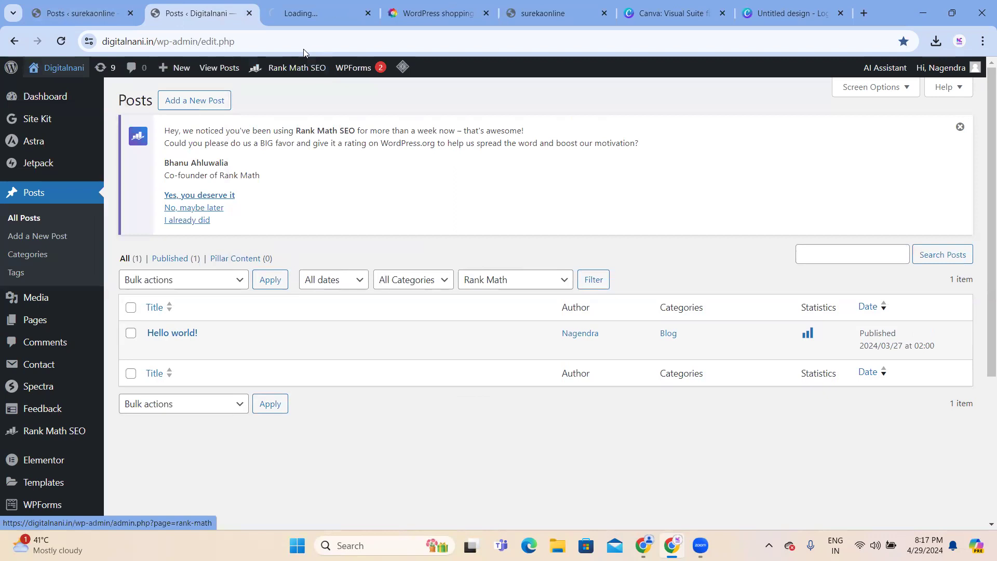
left_click(308, 21)
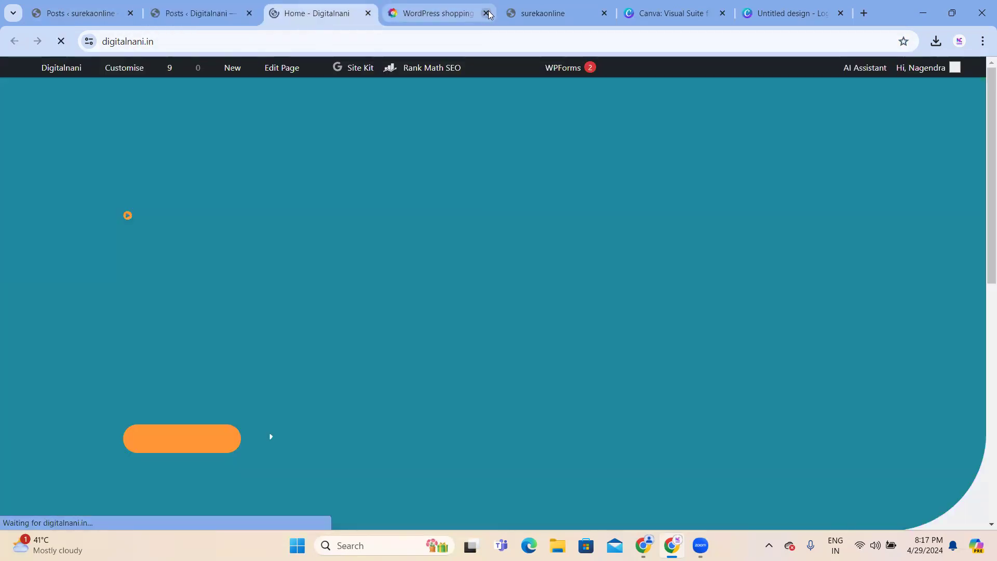
left_click(486, 14)
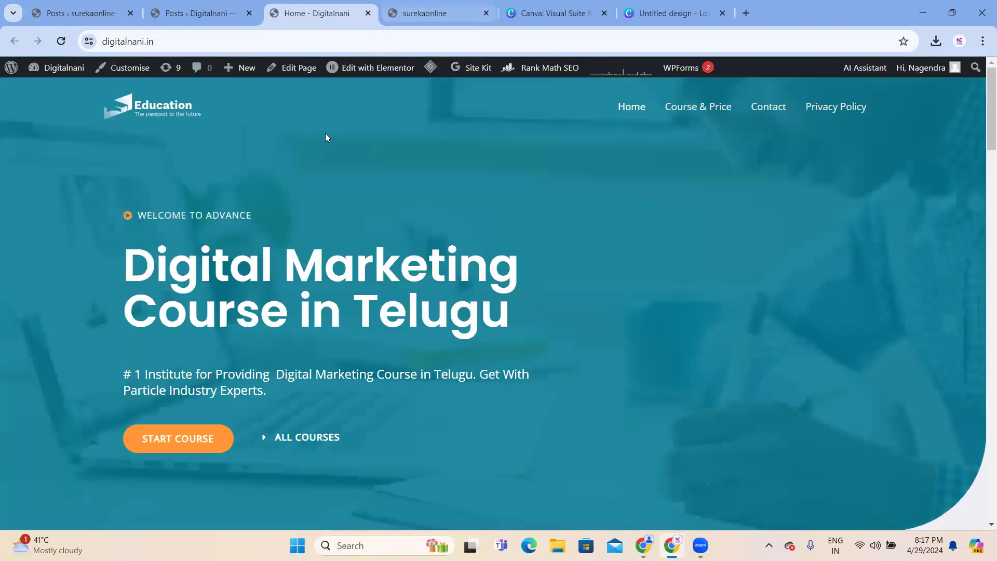
Open the Digitalnani home page in the Elementor editor and open the "Digital Marketing Course in Telugu" heading's title for editing.
left_click(365, 71)
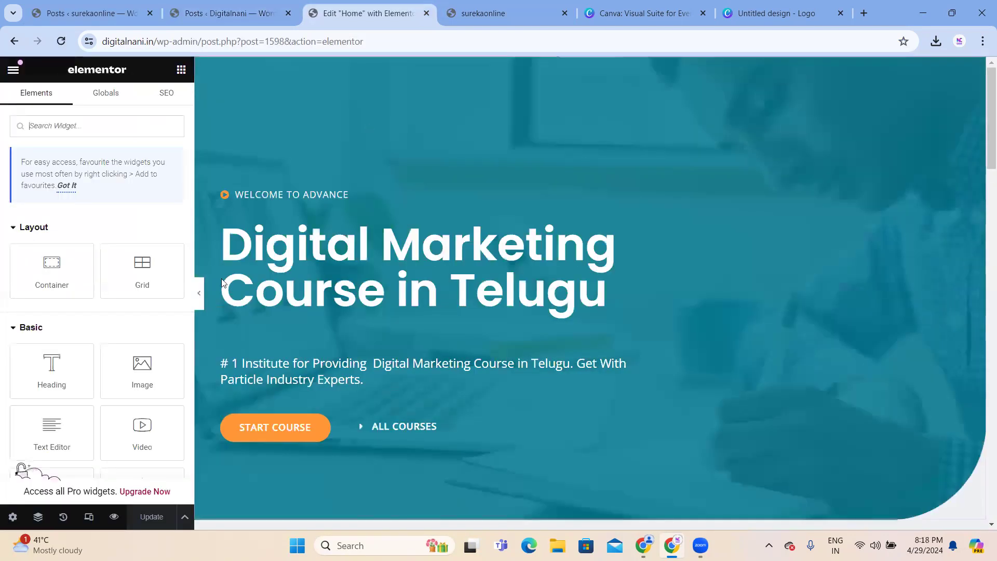
left_click(314, 277)
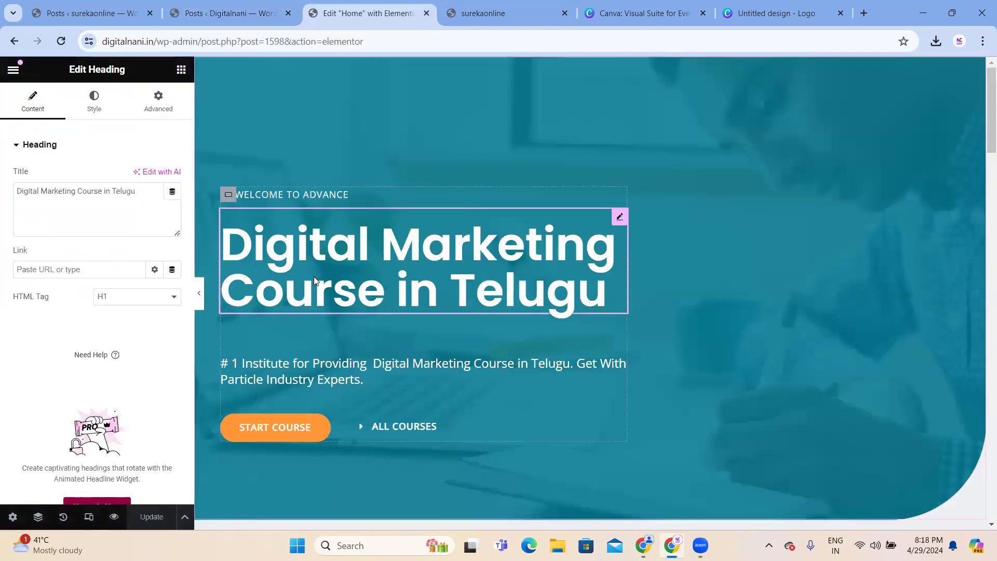
left_click(139, 192)
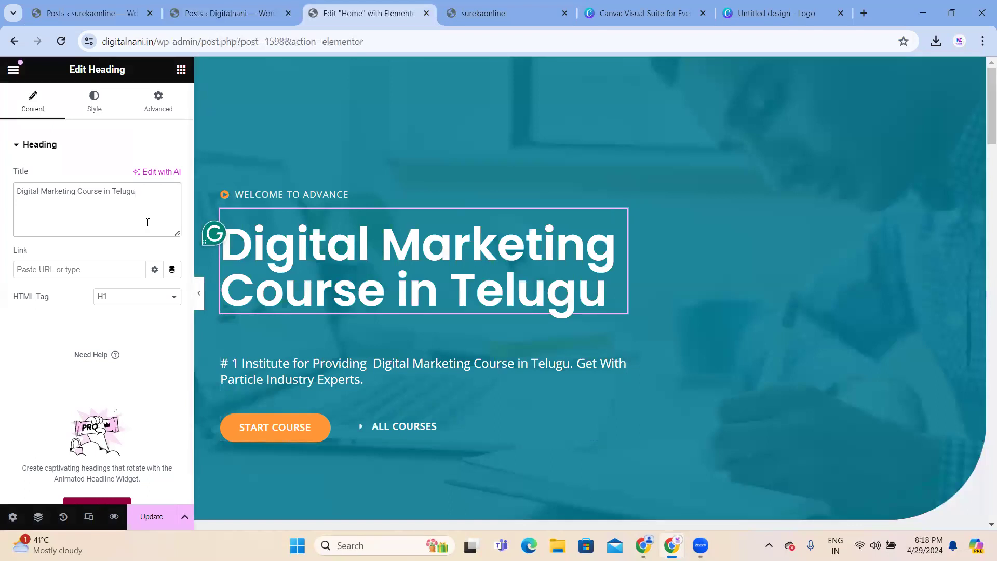
Examine the editable content of the intro paragraph and the "Technologies You Will Learn" heading, and look through the sections down to the testimonials.
left_click(428, 366)
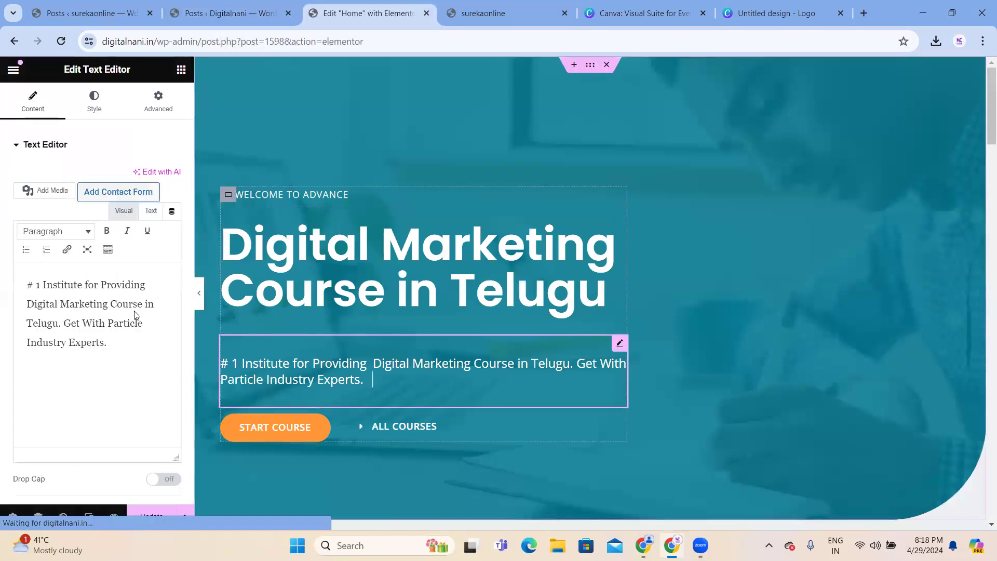
left_click(111, 340)
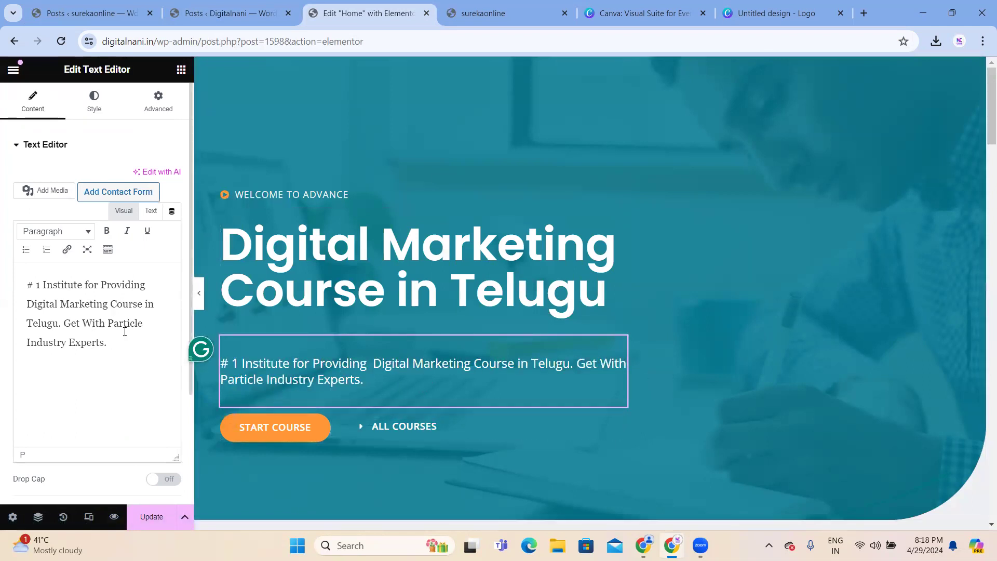
scroll(569, 320, "down", 5)
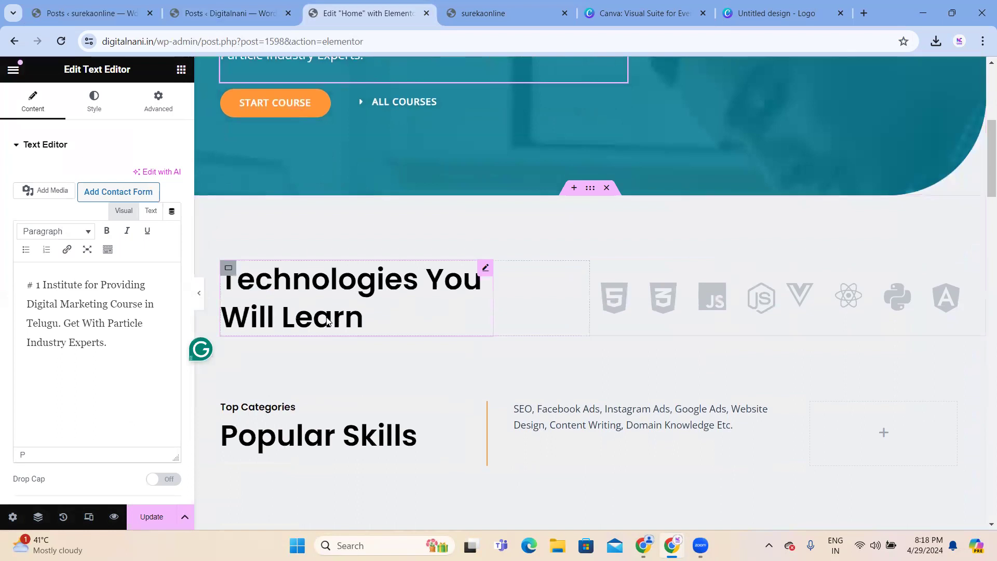
left_click(319, 317)
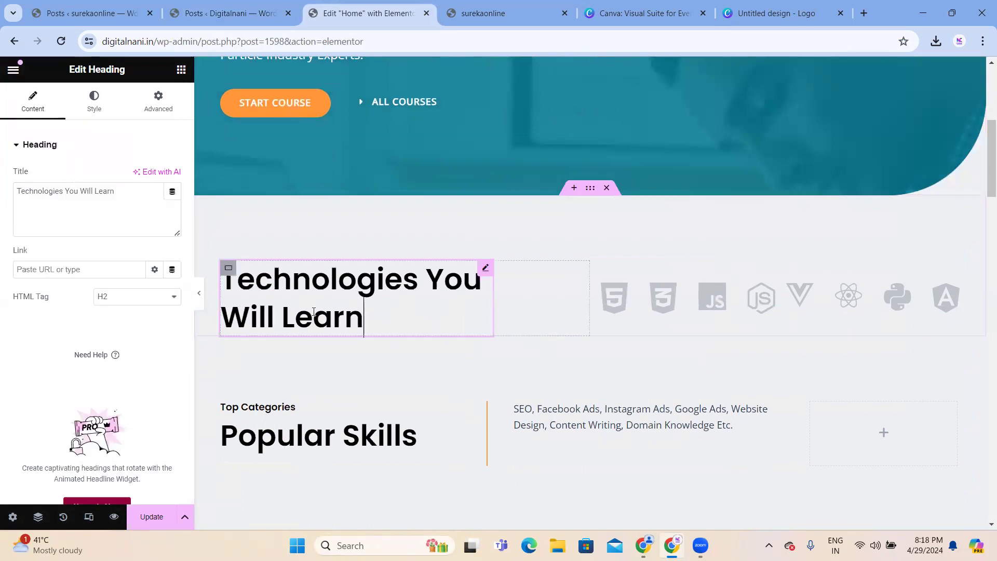
scroll(448, 296, "down", 15)
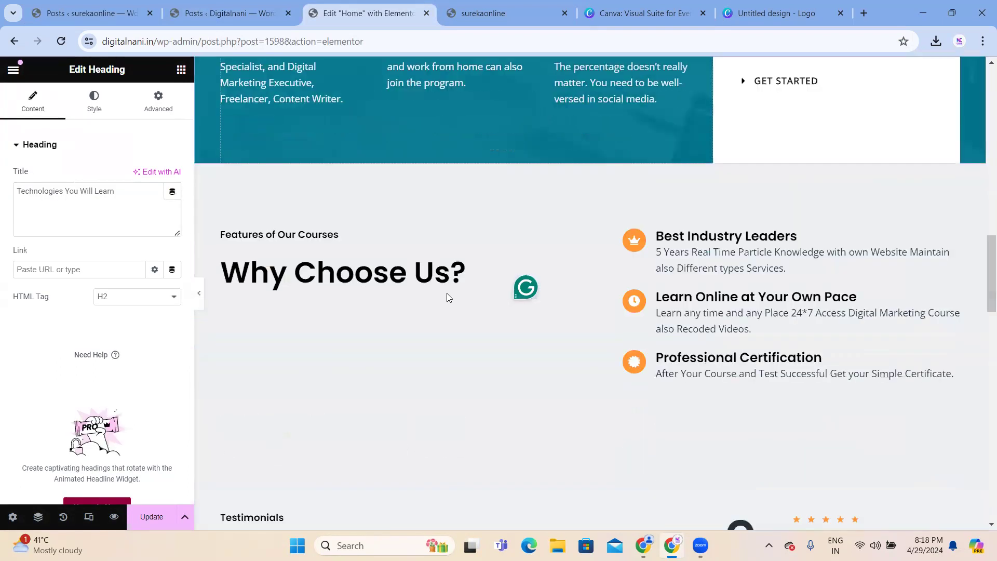
scroll(448, 297, "down", 5)
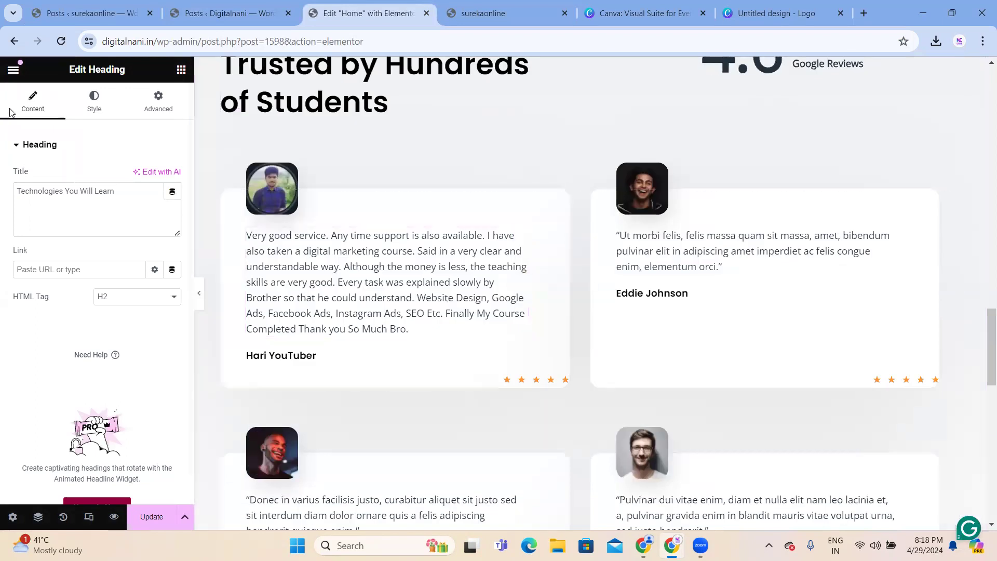
Leave the Elementor editor, close the Digitalnani home page tab, and dismiss the Rank Math rating notice on the posts page.
left_click(14, 41)
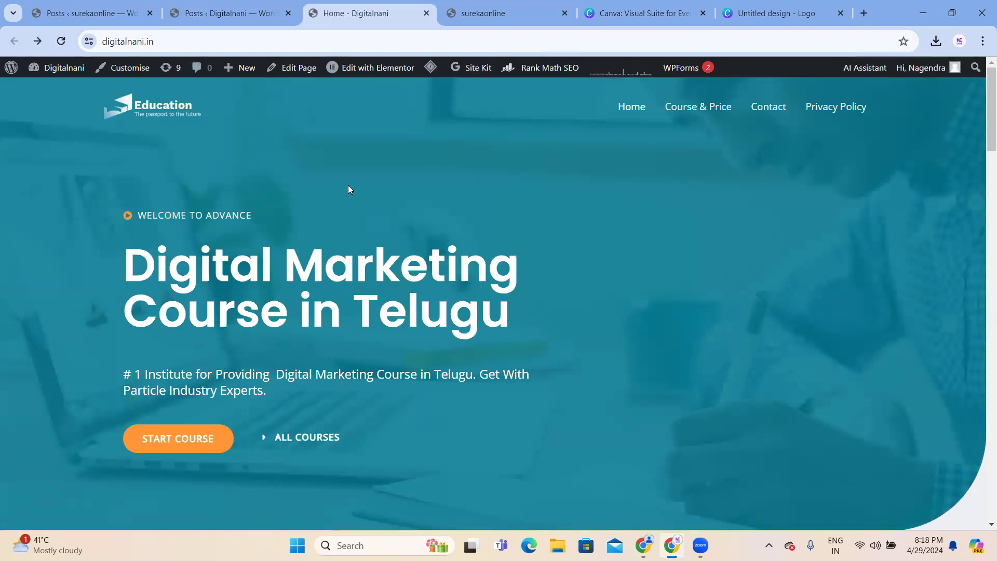
left_click(426, 13)
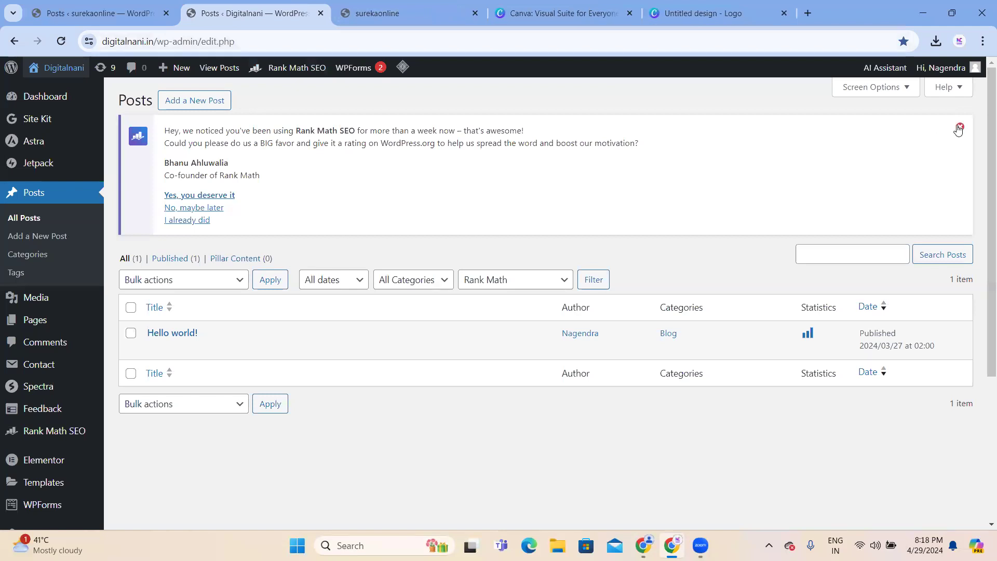
left_click(959, 128)
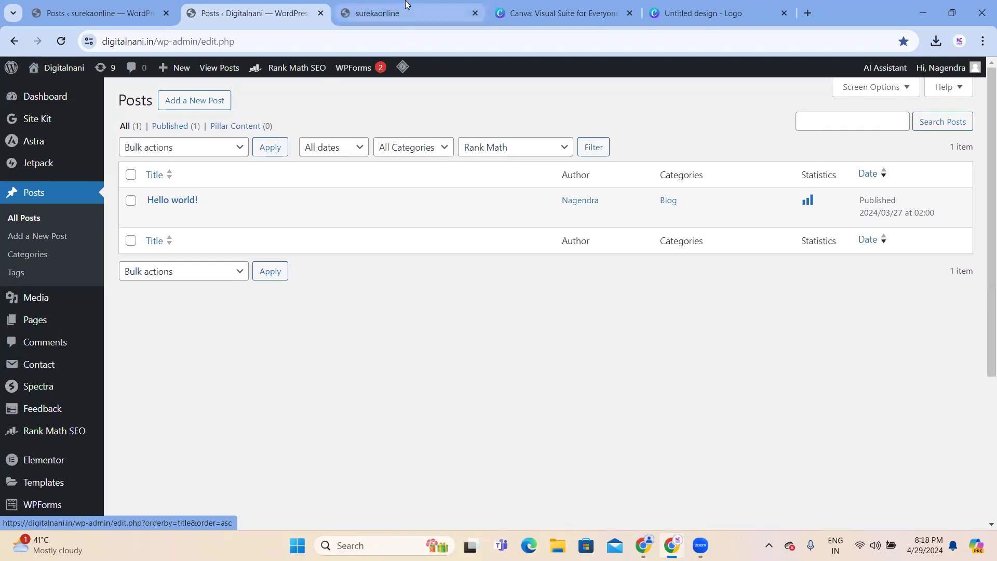
Reload the surekaonline site and compare it with the page options in the Digitalnani dashboard.
left_click(395, 13)
left_click(61, 41)
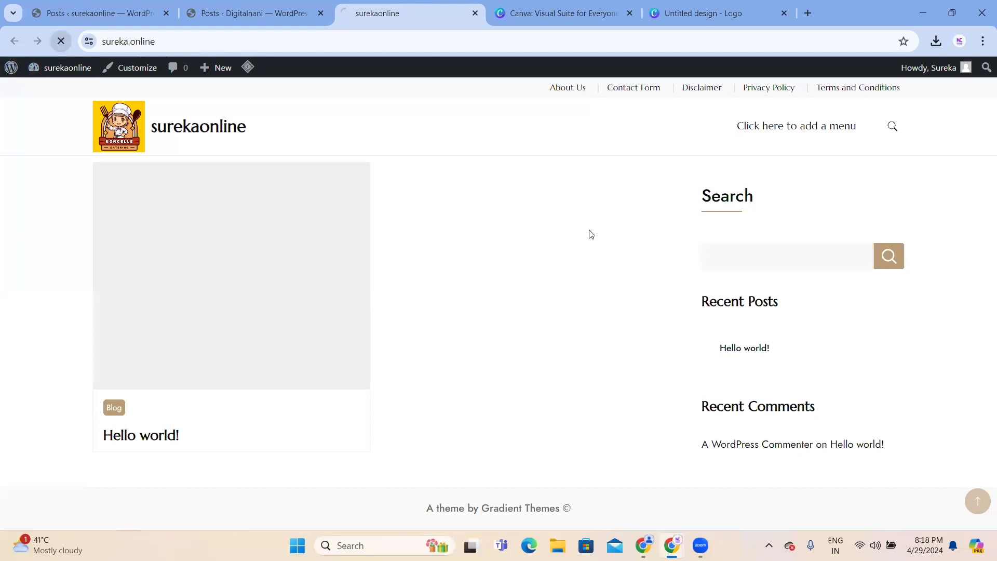
left_click(278, 11)
mouse_move(28, 330)
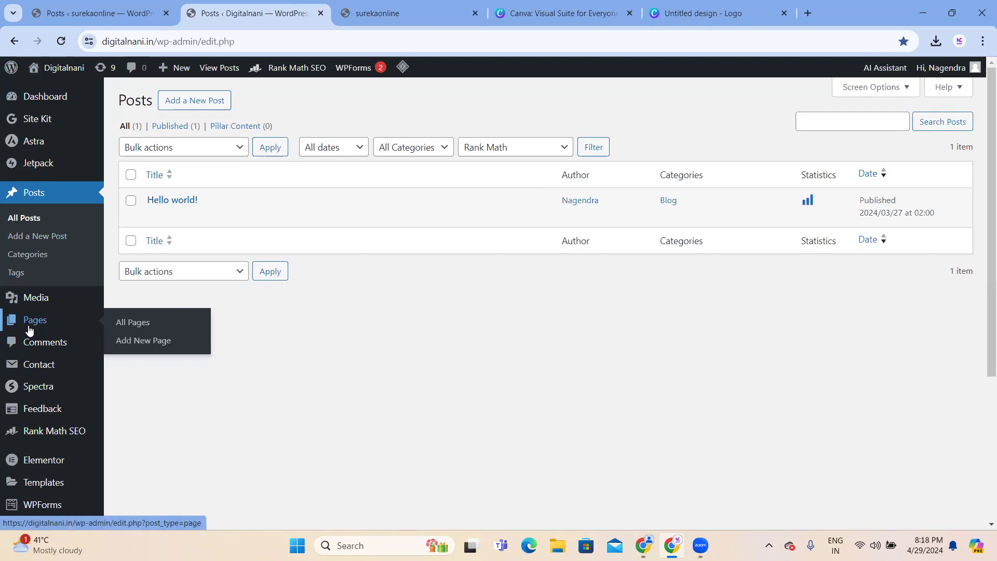
left_click(394, 13)
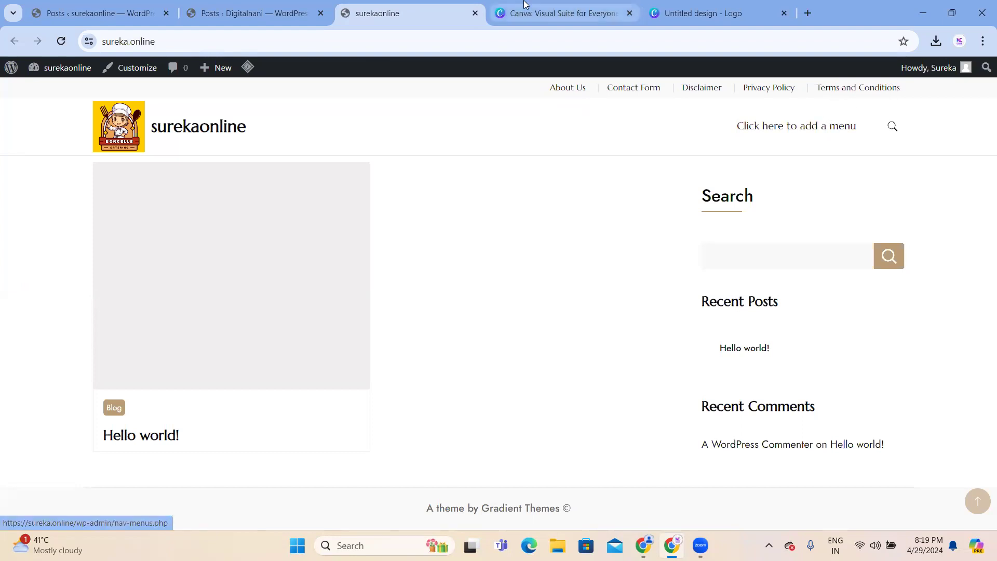
Close the Canva home tab and the untitled logo design tab, leaving the design without saving.
left_click(597, 13)
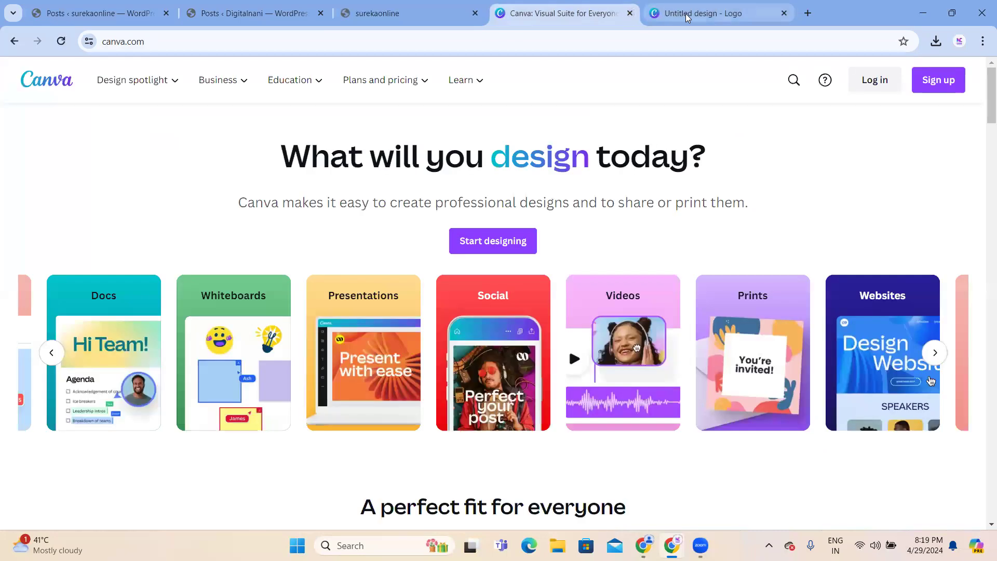
left_click(630, 13)
left_click(628, 14)
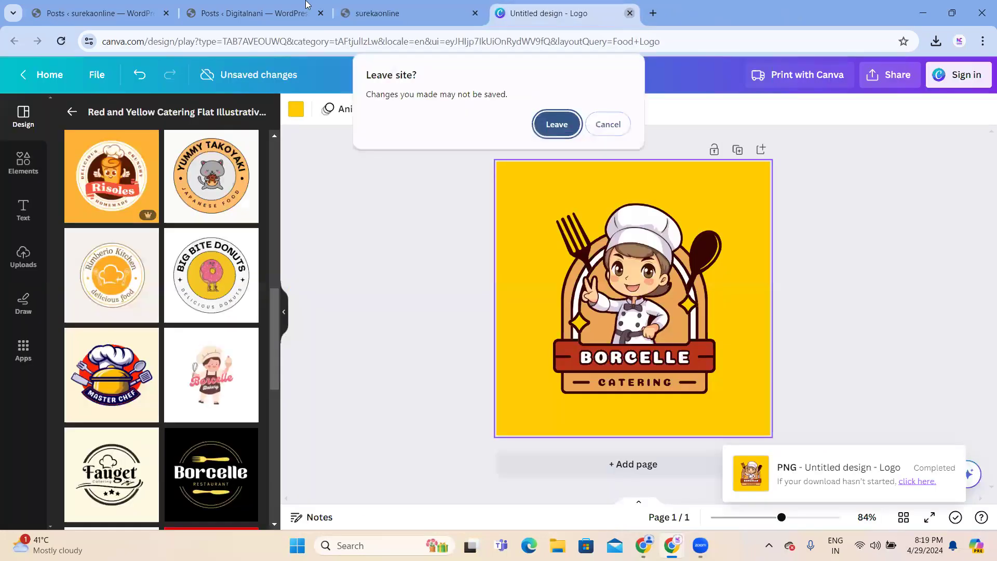
left_click(550, 124)
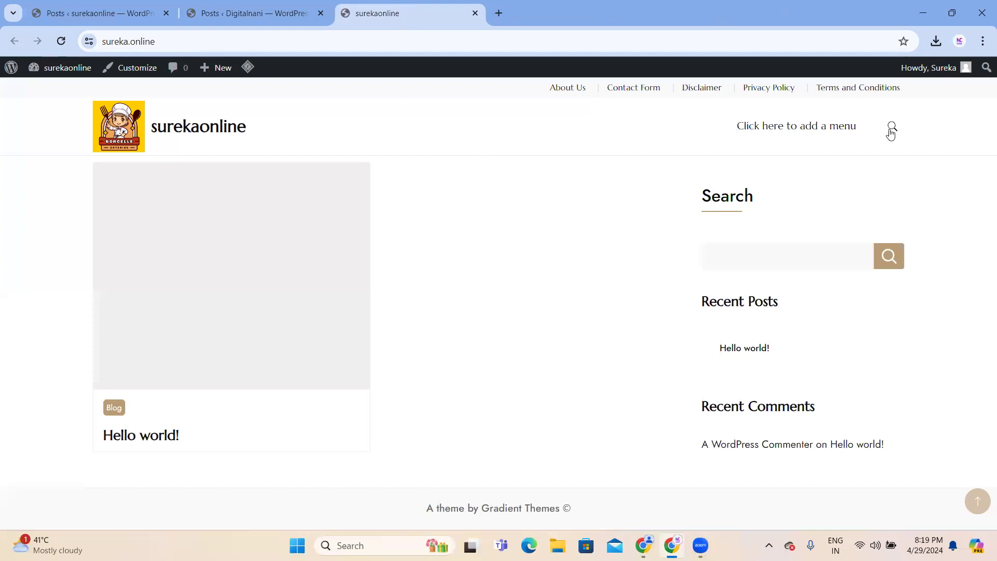
Open the Digitalnani menu editor and examine all available pages and the structure of its Primary Menu.
left_click(275, 9)
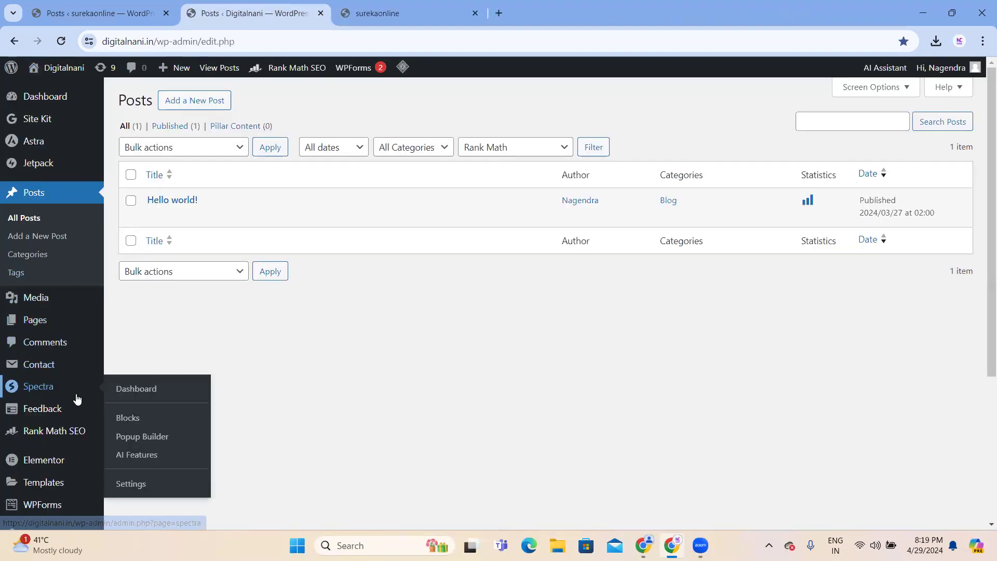
mouse_move(32, 313)
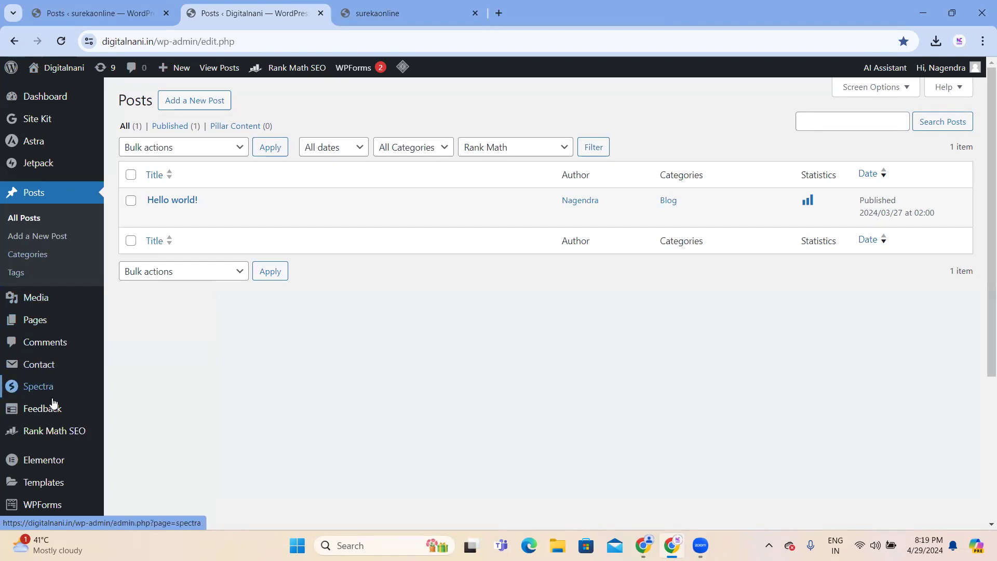
scroll(23, 410, "down", 3)
mouse_move(39, 405)
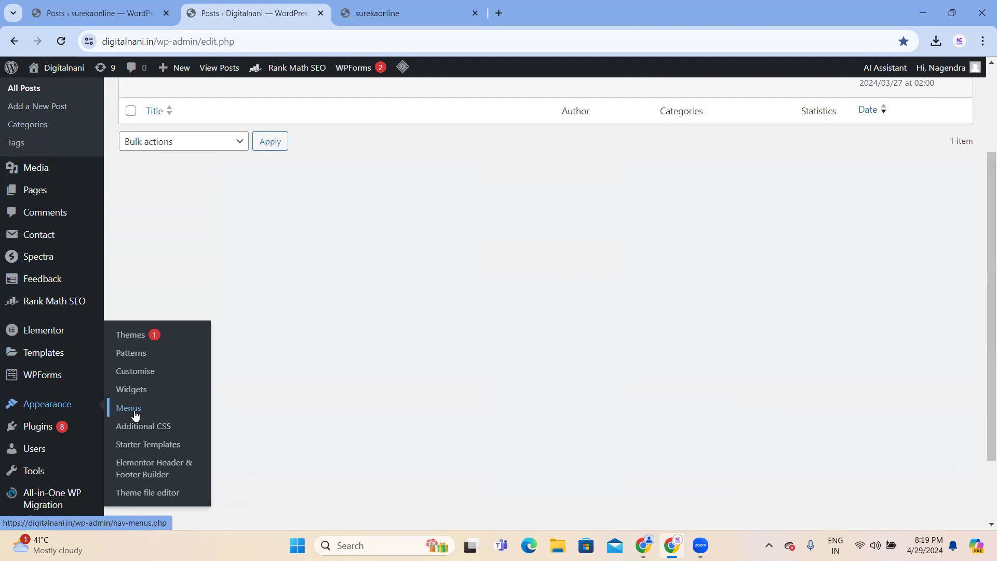
left_click(364, 15)
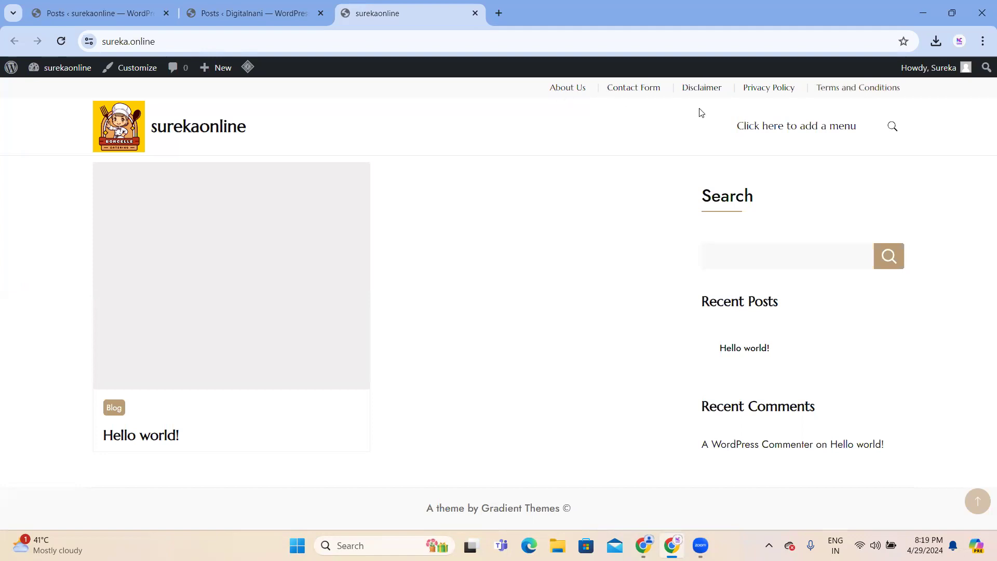
left_click(289, 9)
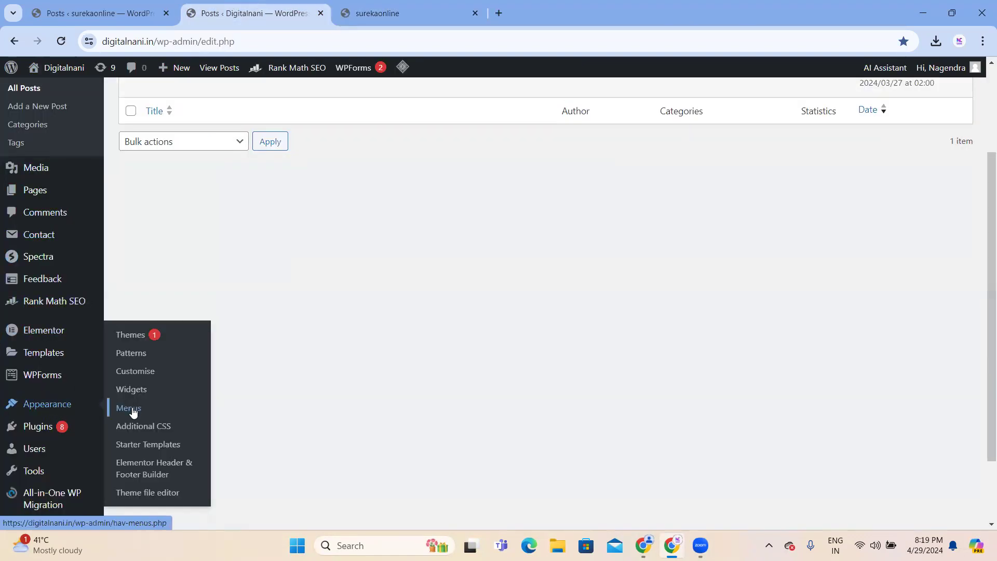
left_click(133, 412)
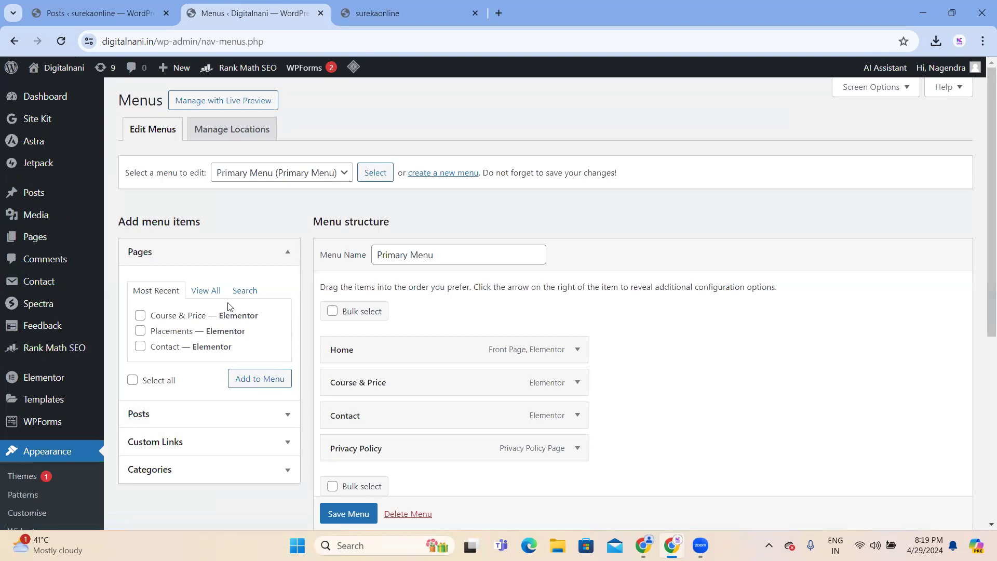
left_click(203, 290)
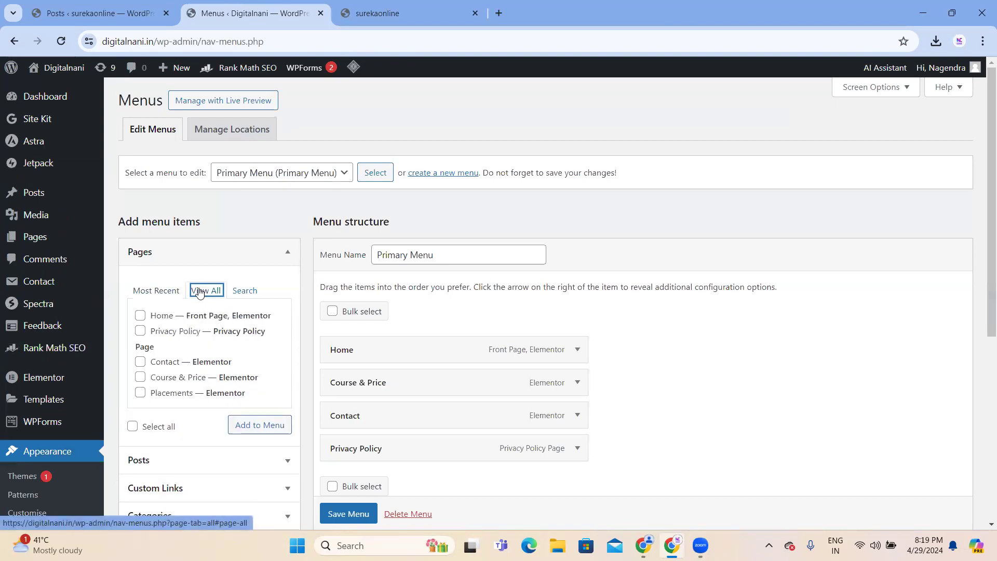
scroll(212, 326, "down", 1)
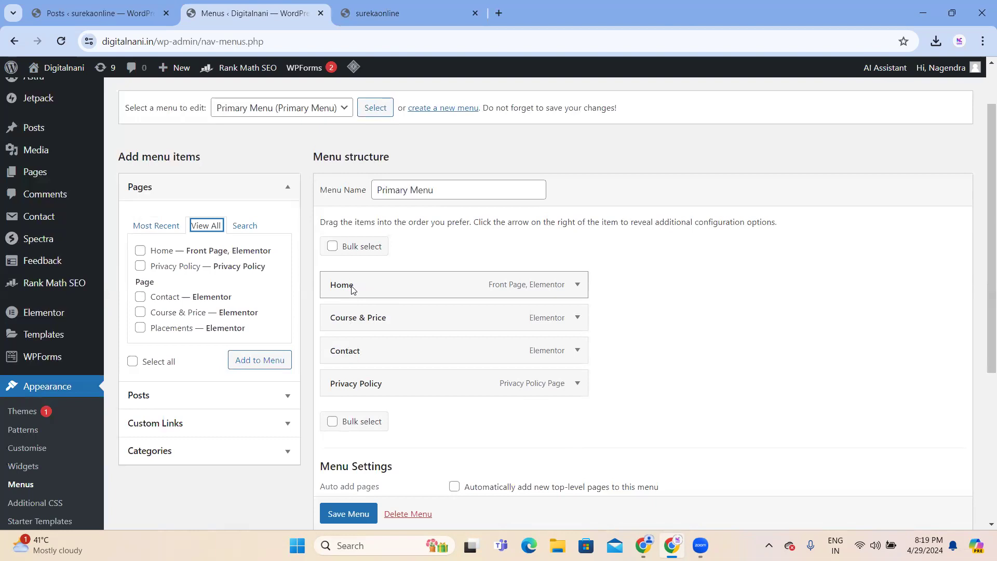
Open the menu editor of the surekaonline dashboard and close the Digitalnani menus tab.
left_click(79, 4)
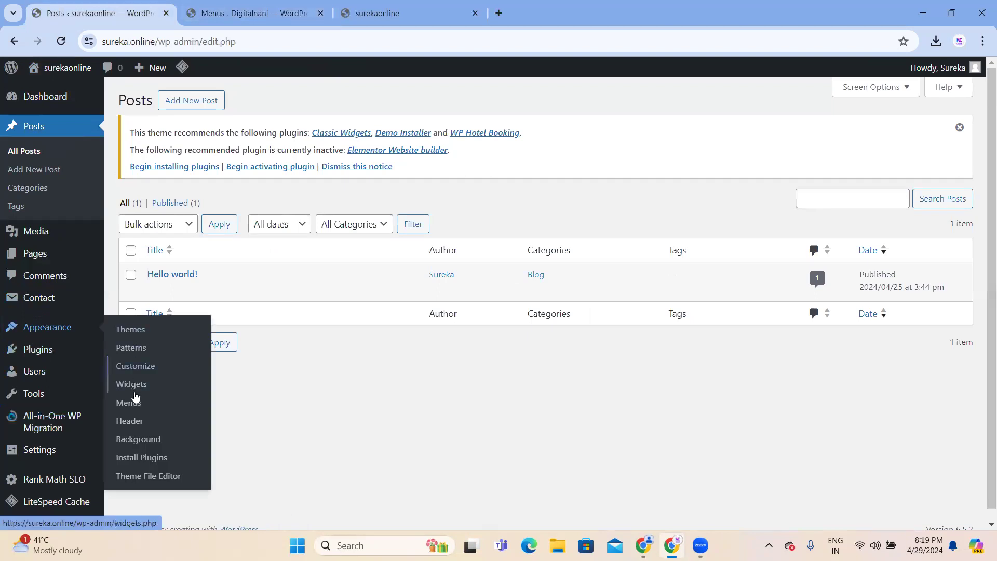
left_click(130, 405)
left_click(320, 13)
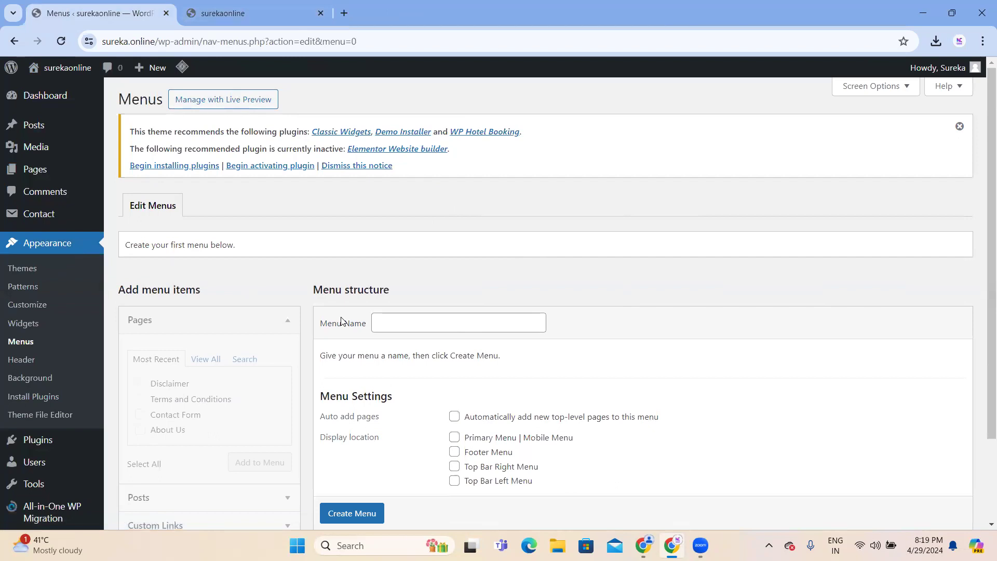
Create a new surekaonline menu named "Create".
scroll(312, 322, "down", 2)
left_click(206, 256)
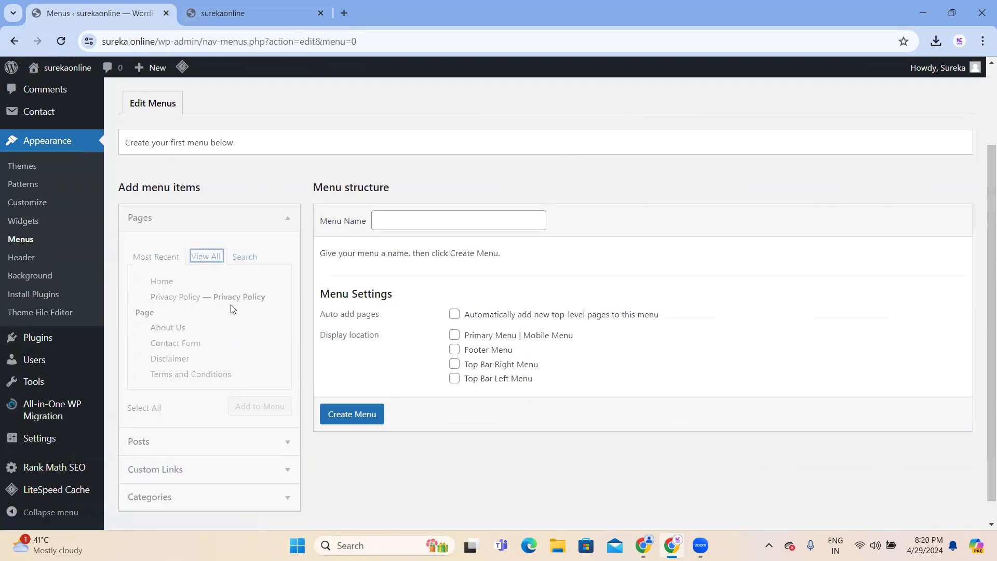
scroll(378, 263, "up", 2)
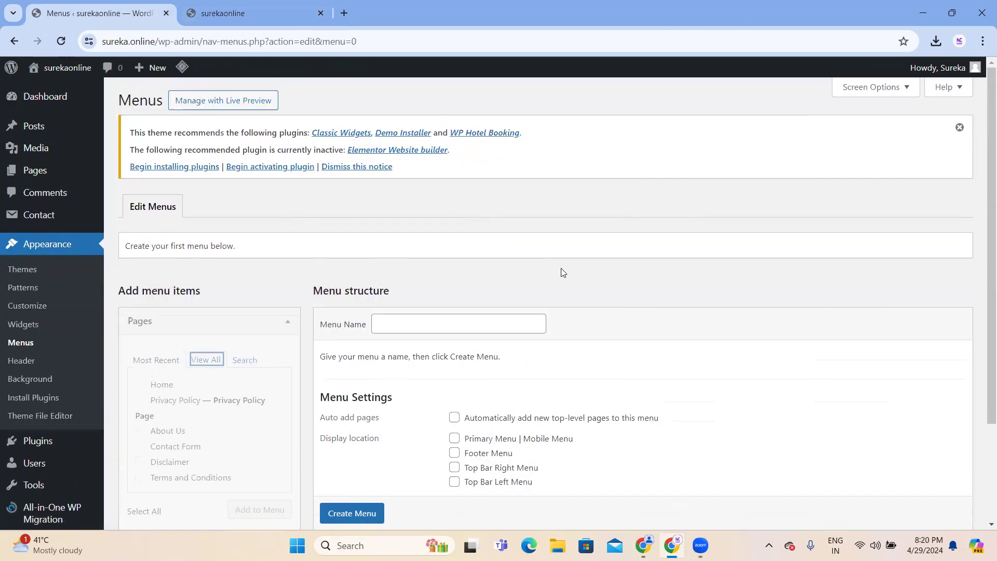
scroll(431, 240, "down", 2)
left_click(348, 389)
left_click(410, 197)
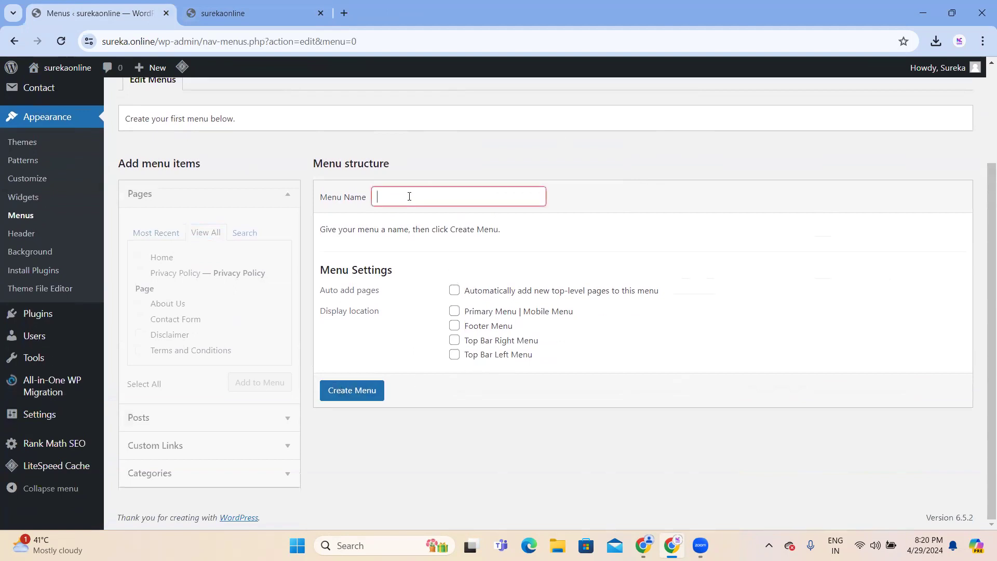
type("Create")
key("Return")
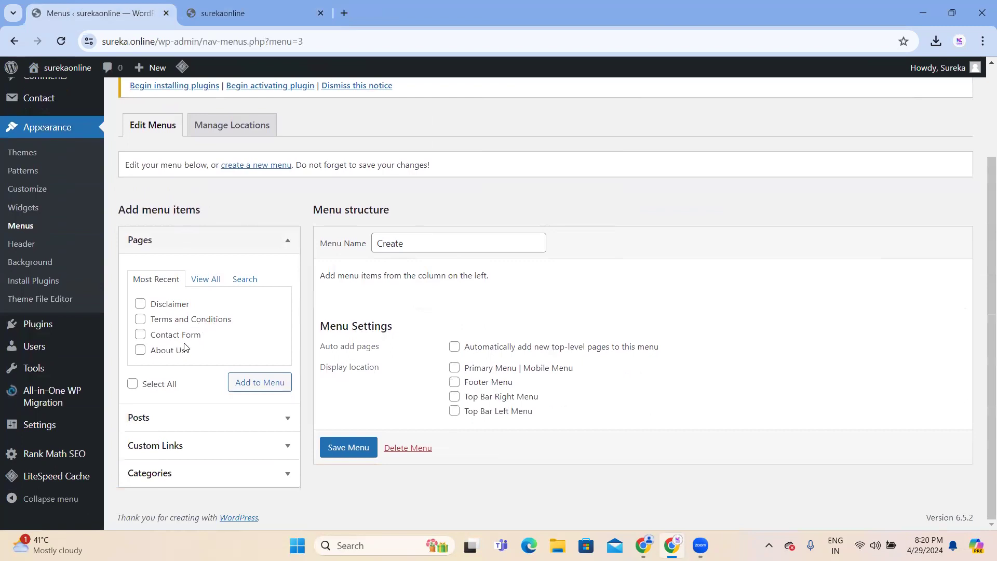
Add the Home, Privacy Policy, About Us, Contact Form, Disclaimer, and Terms and Conditions pages to the menu.
left_click(214, 279)
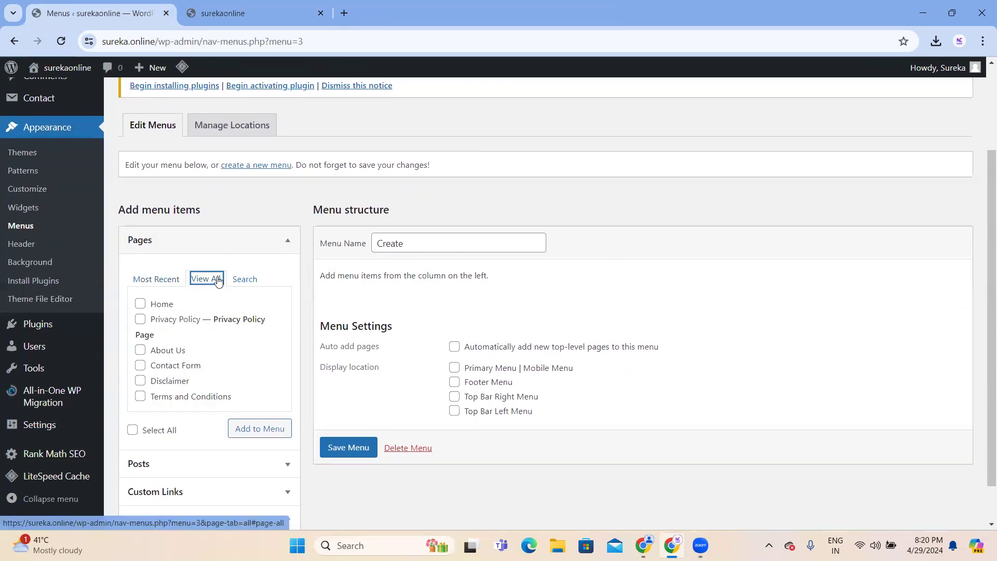
left_click(140, 305)
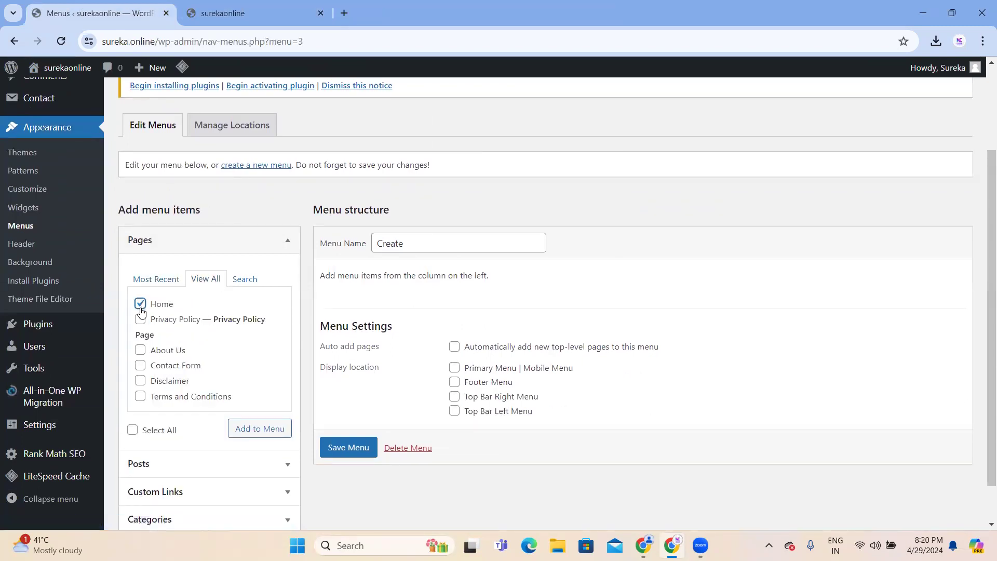
left_click(141, 351)
left_click(139, 367)
left_click(139, 382)
left_click(140, 398)
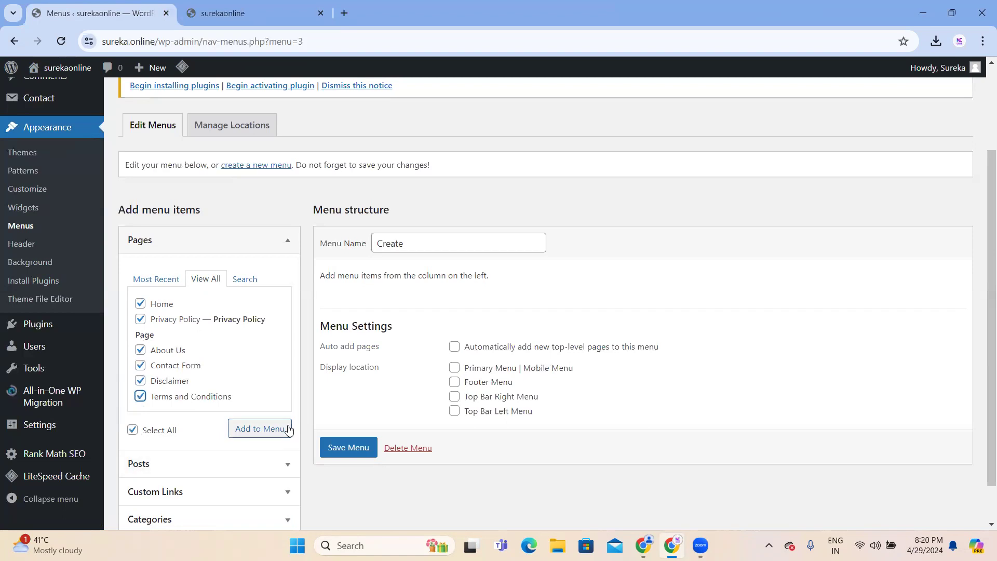
left_click(266, 431)
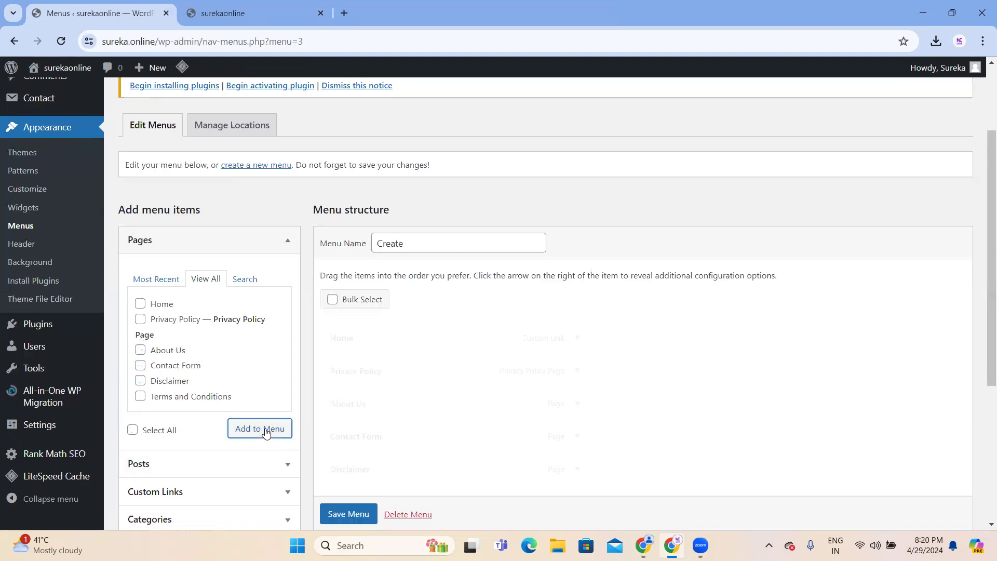
scroll(577, 310, "down", 3)
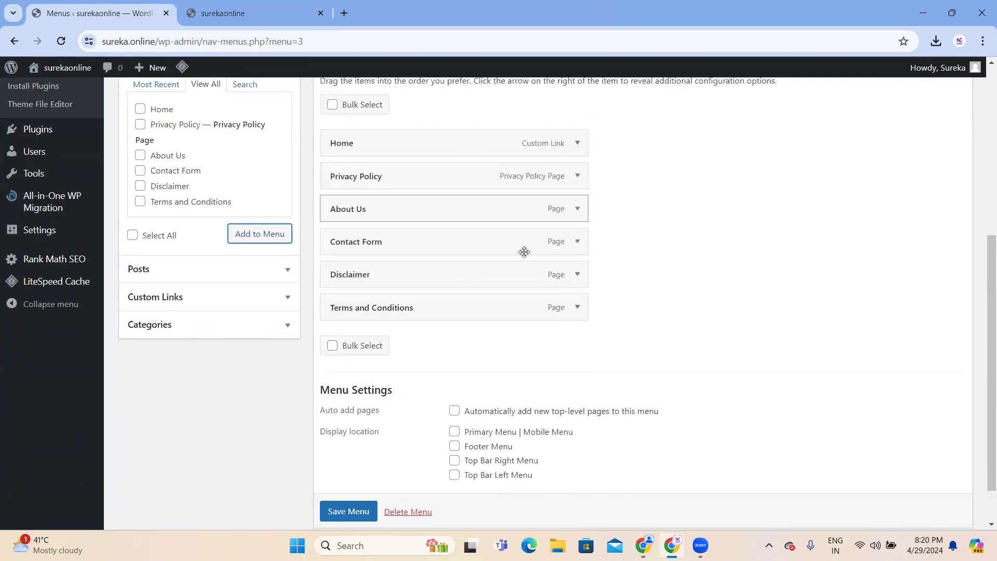
Reload the surekaonline site and compare its header links with the items in the menu structure.
left_click(249, 13)
left_click(61, 41)
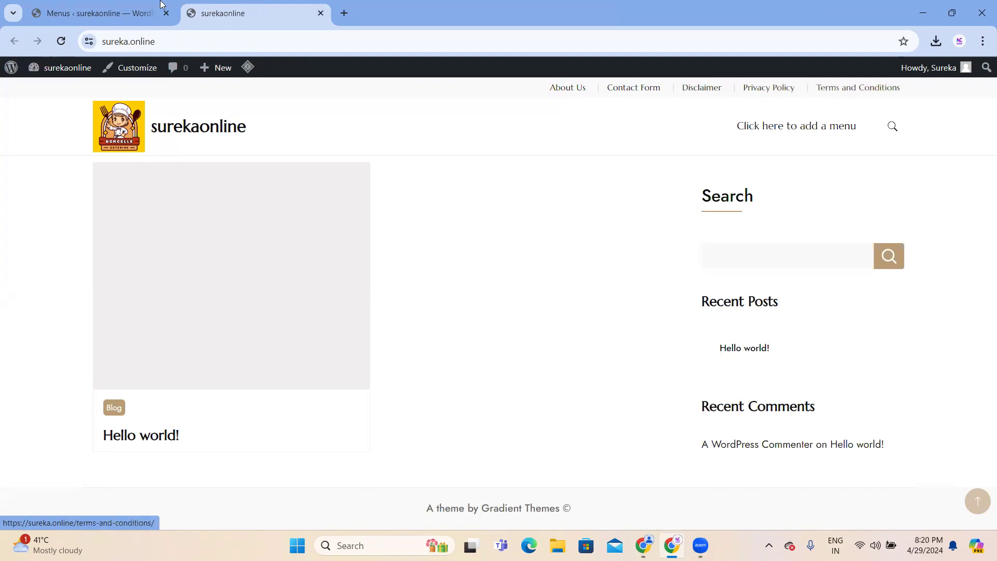
left_click(99, 13)
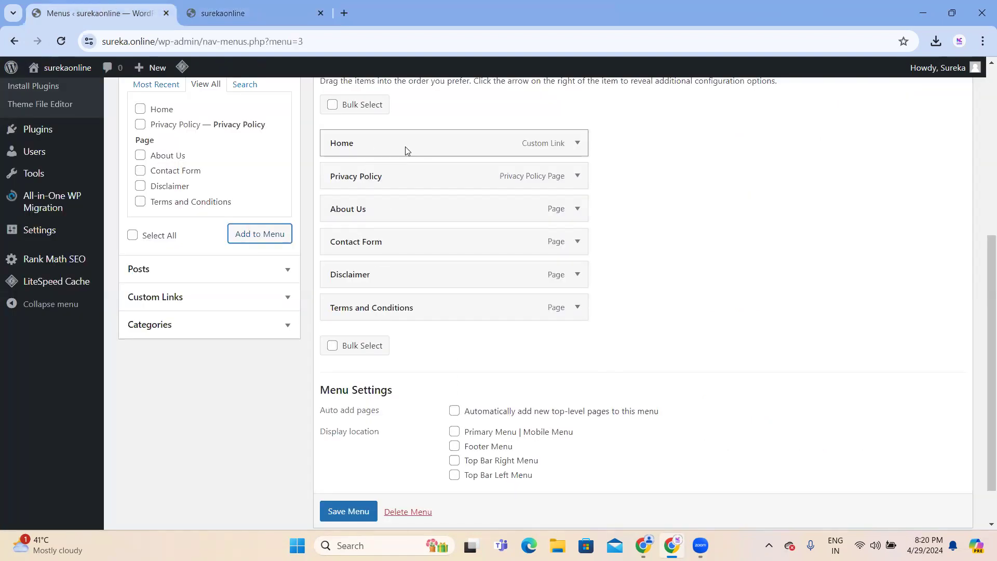
left_click(230, 17)
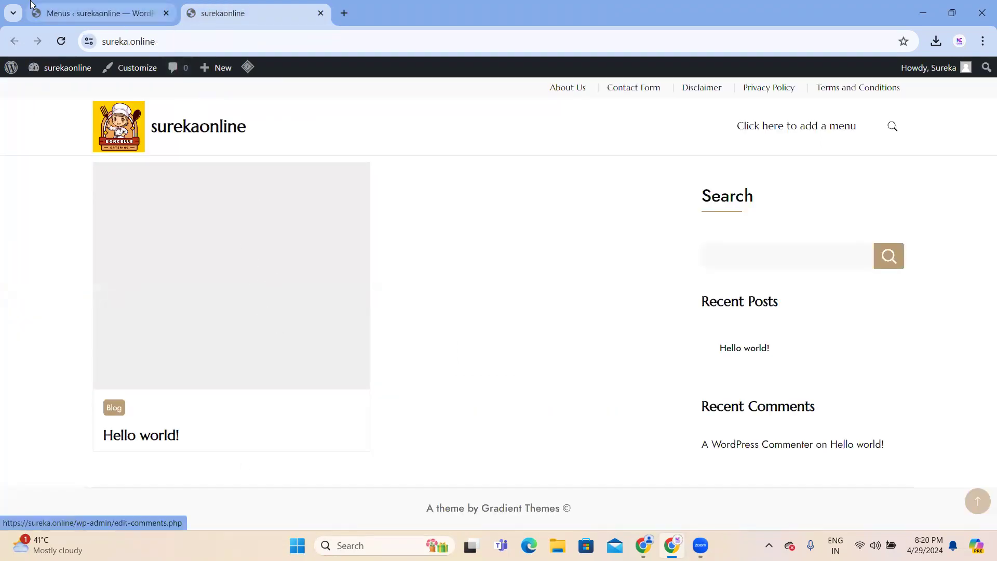
left_click(98, 13)
Reorder the menu items as Home, About Us, Contact Form, Privacy Policy, Disclaimer, Terms and Conditions.
left_click_drag(343, 175, 342, 307)
left_click_drag(340, 208, 385, 253)
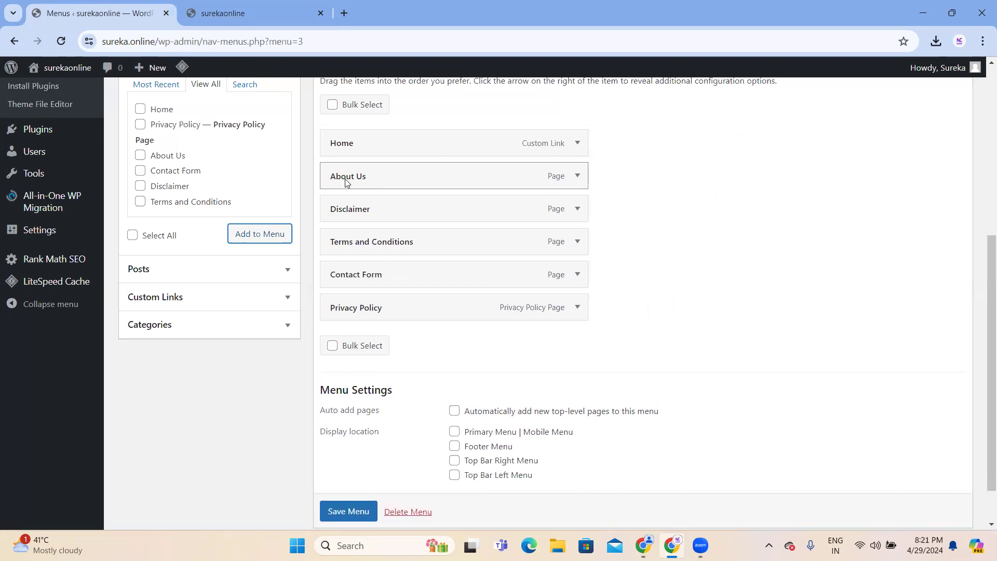
left_click_drag(337, 178, 379, 254)
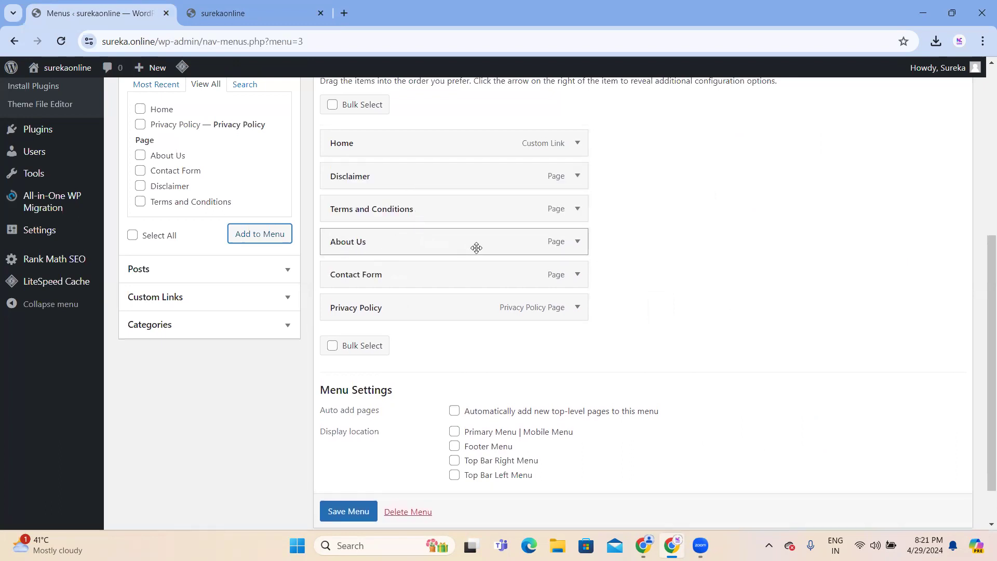
left_click_drag(343, 174, 374, 309)
left_click_drag(362, 163, 416, 294)
left_click(649, 145)
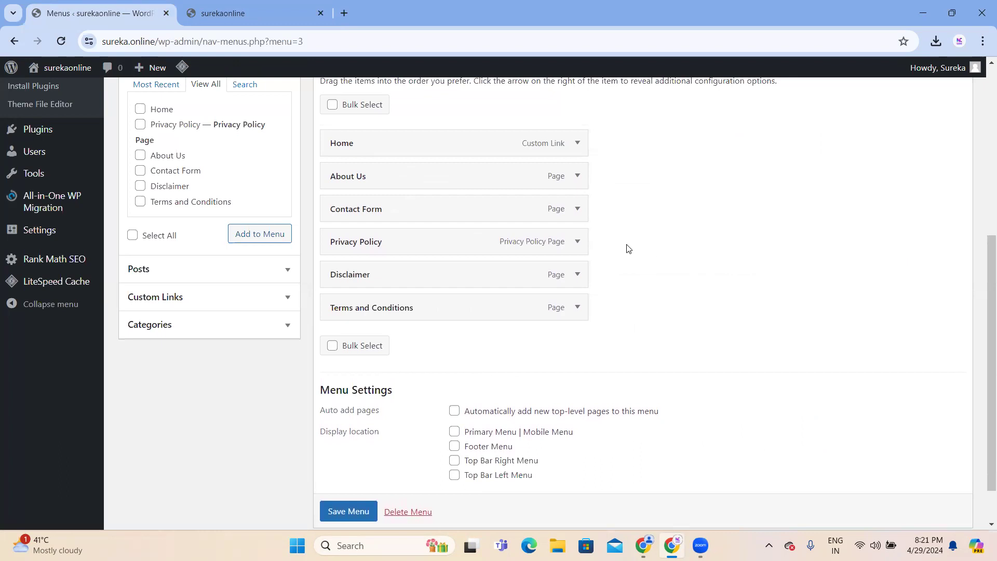
Check the surekaonline site tab briefly, return to the menu editor, and save the "Create" menu.
left_click(224, 13)
left_click(139, 21)
scroll(352, 482, "down", 1)
left_click(347, 463)
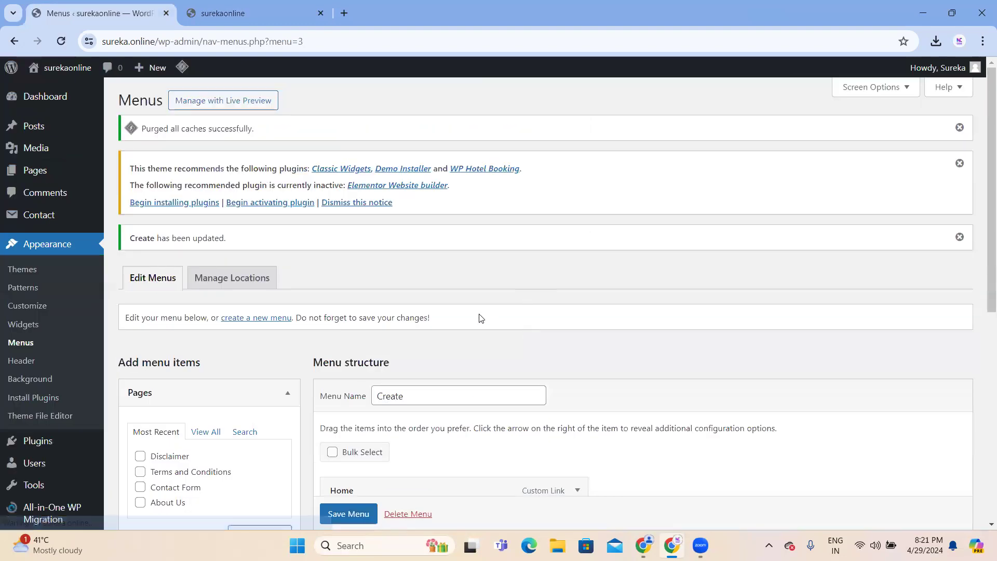
Reload the surekaonline site, check the order of its header links, and return to the menu editor.
left_click(249, 24)
left_click(61, 41)
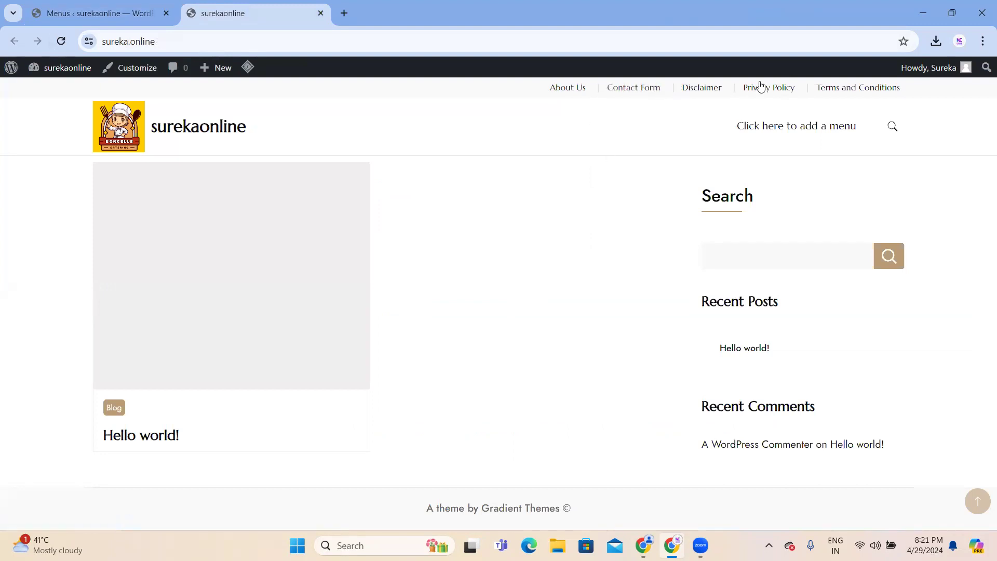
left_click(99, 13)
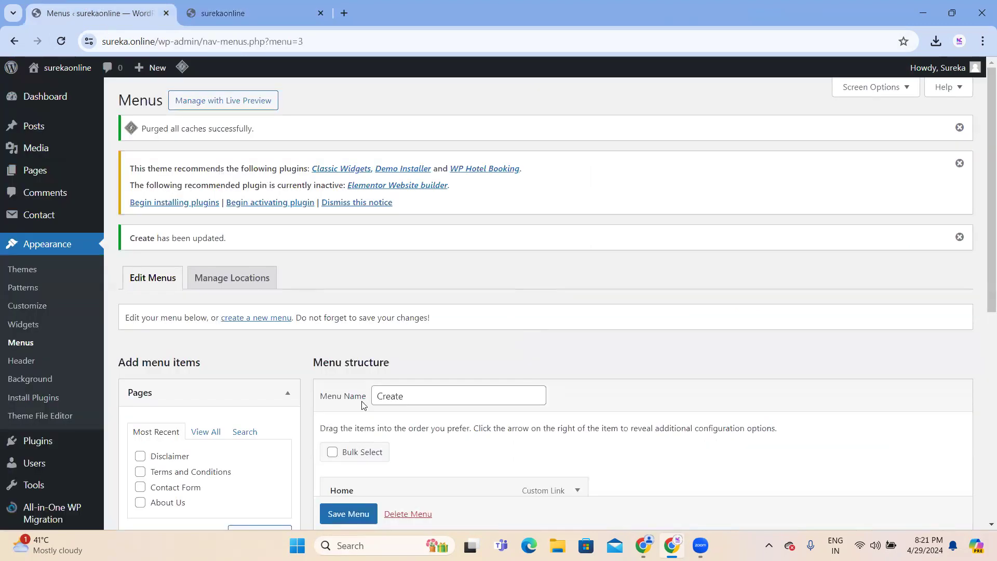
Enable bulk selection in the menu structure and save the "Create" menu.
scroll(362, 401, "down", 5)
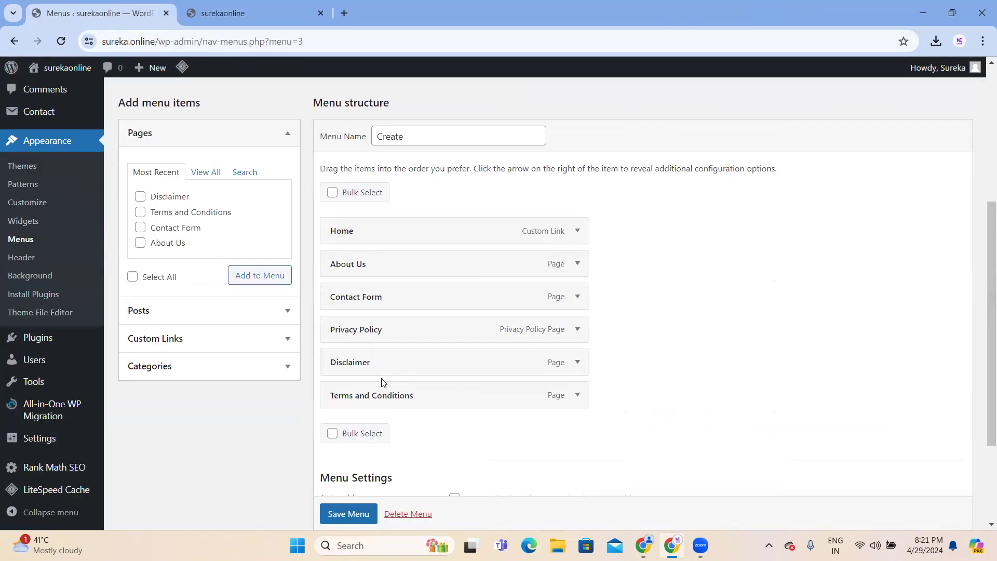
left_click(332, 192)
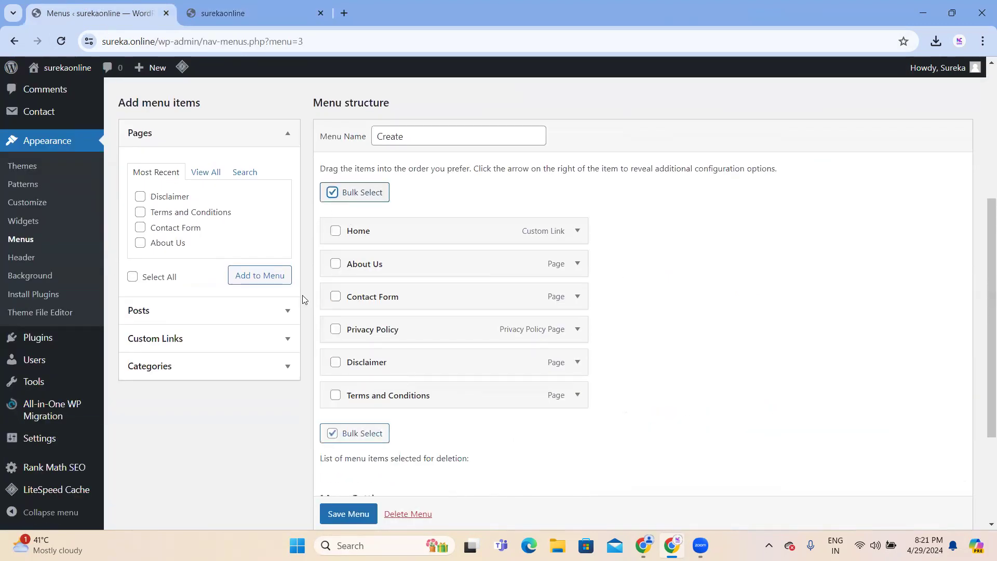
scroll(370, 423, "down", 1)
scroll(370, 423, "down", 3)
left_click(348, 458)
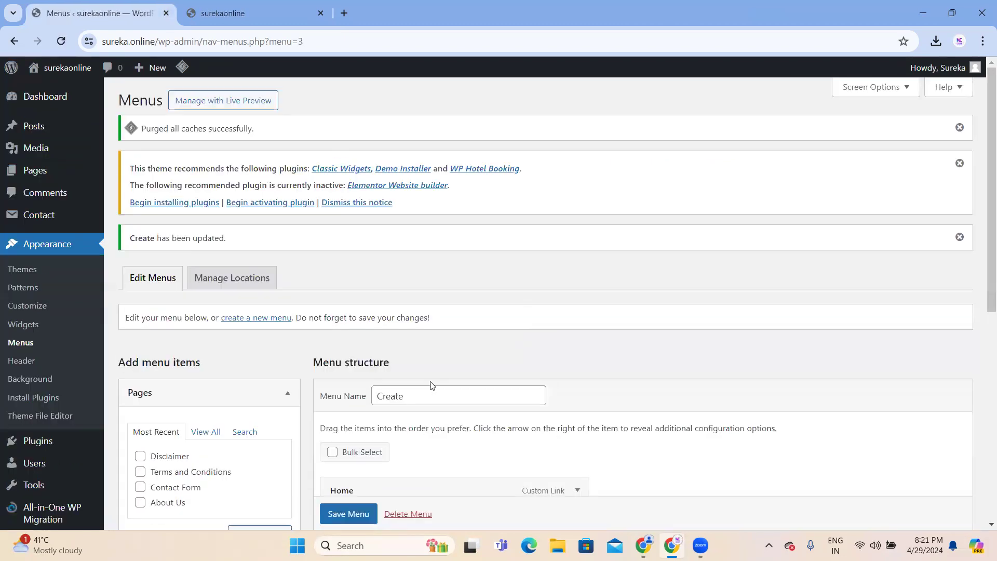
Reload the surekaonline site and compare its header links with the menu structure and menu settings in the editor.
left_click(248, 24)
left_click(61, 41)
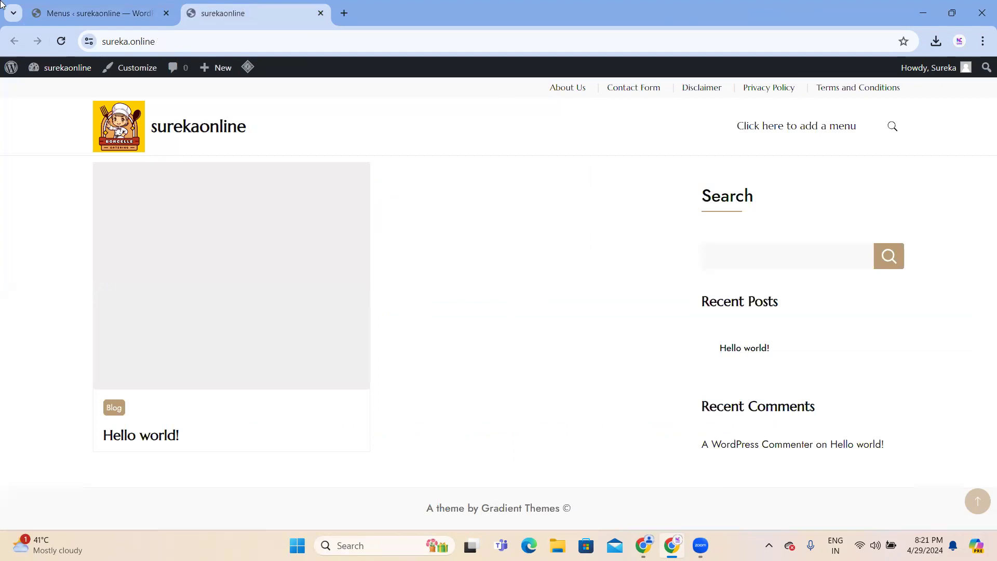
left_click(104, 13)
scroll(499, 239, "down", 7)
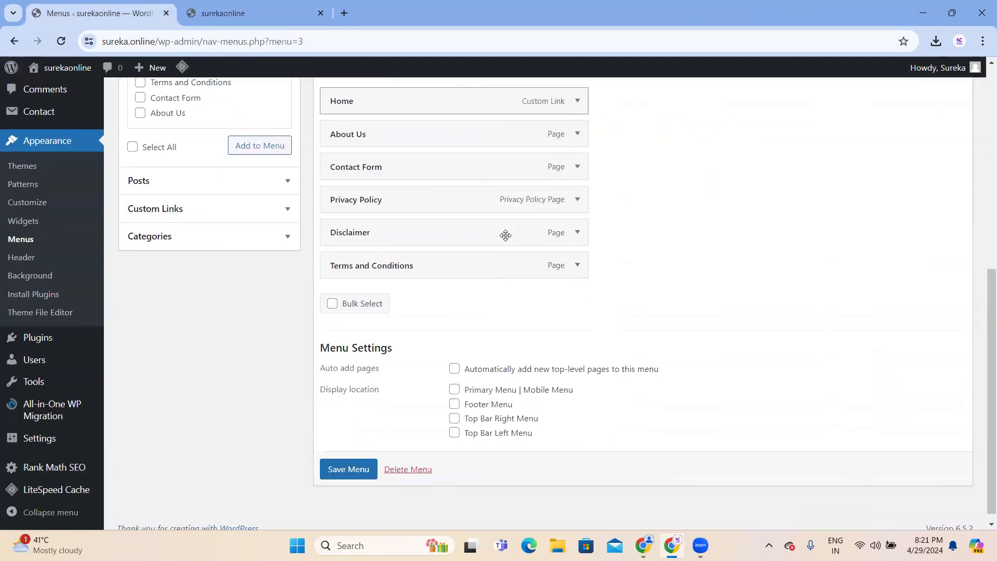
left_click(202, 6)
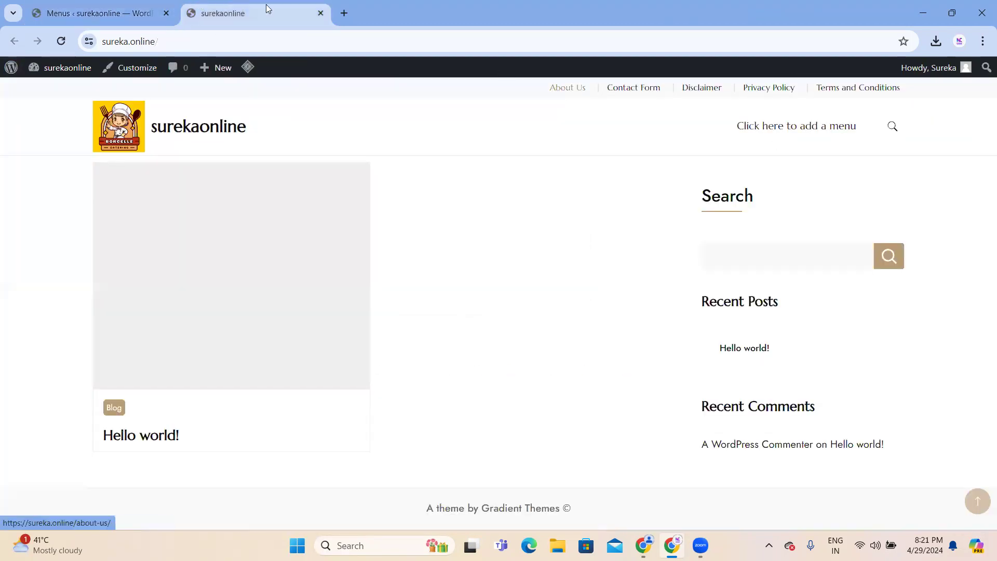
left_click(156, 11)
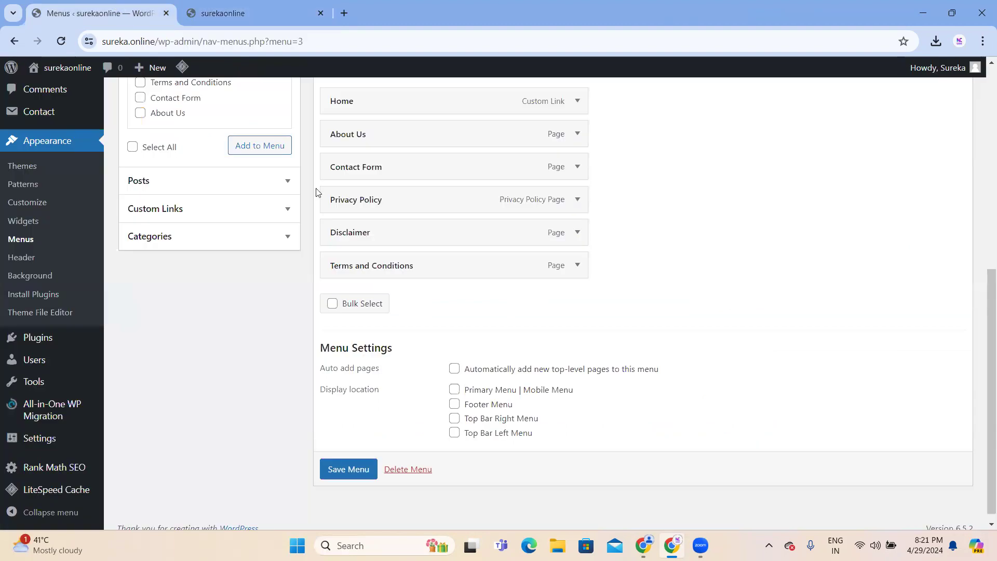
left_click(198, 17)
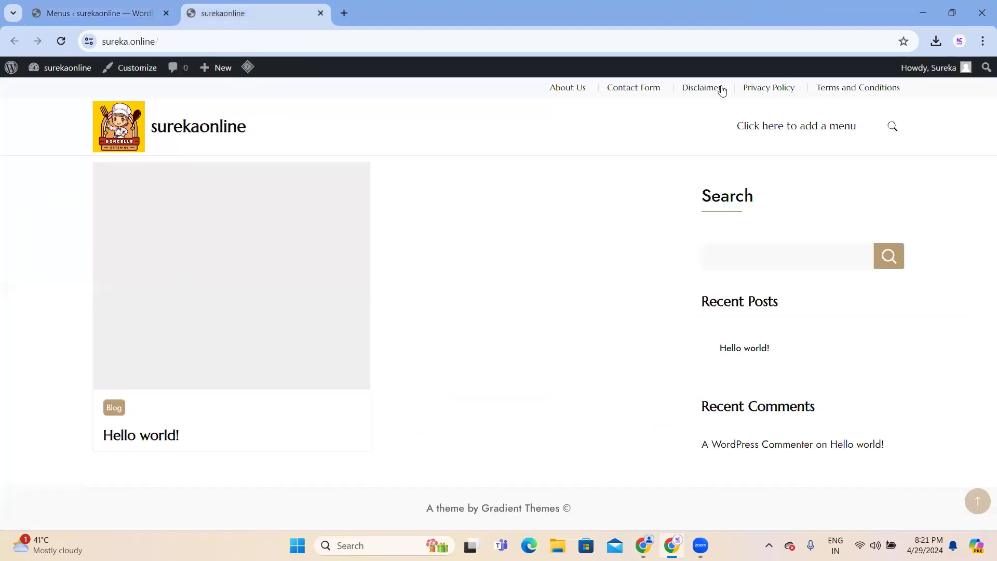
Set the "Create" menu to automatically add new top-level pages and save it.
left_click(104, 13)
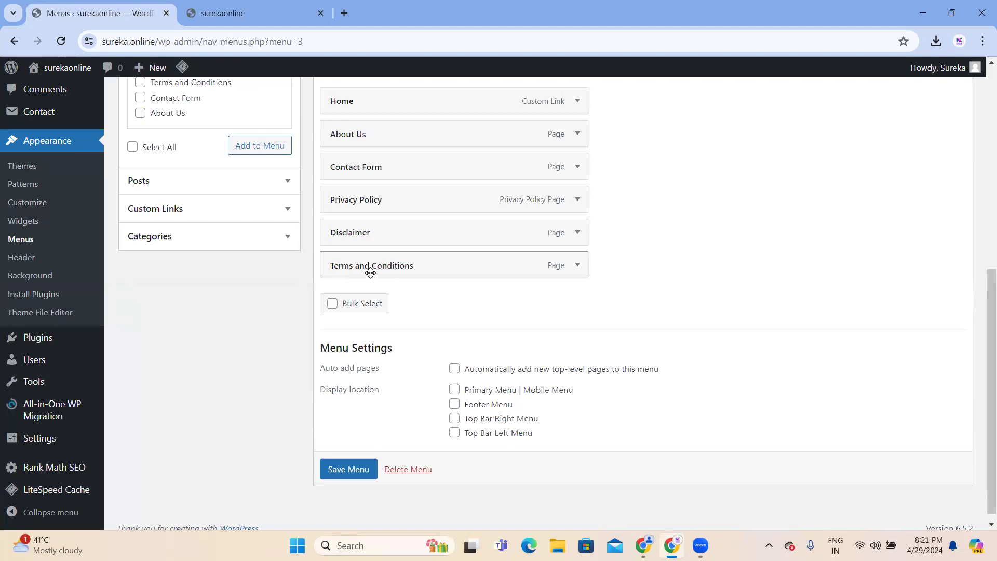
left_click(453, 370)
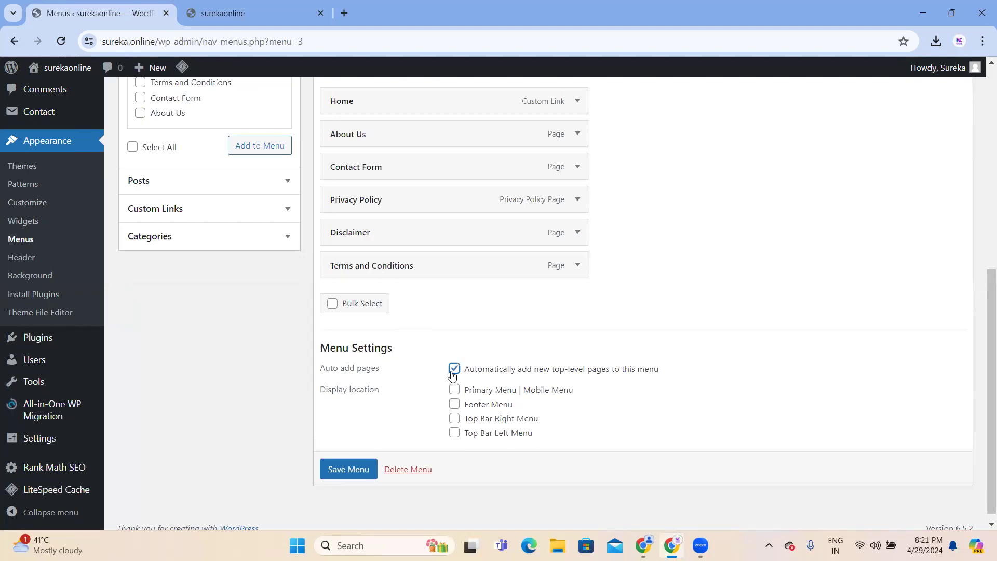
left_click(348, 473)
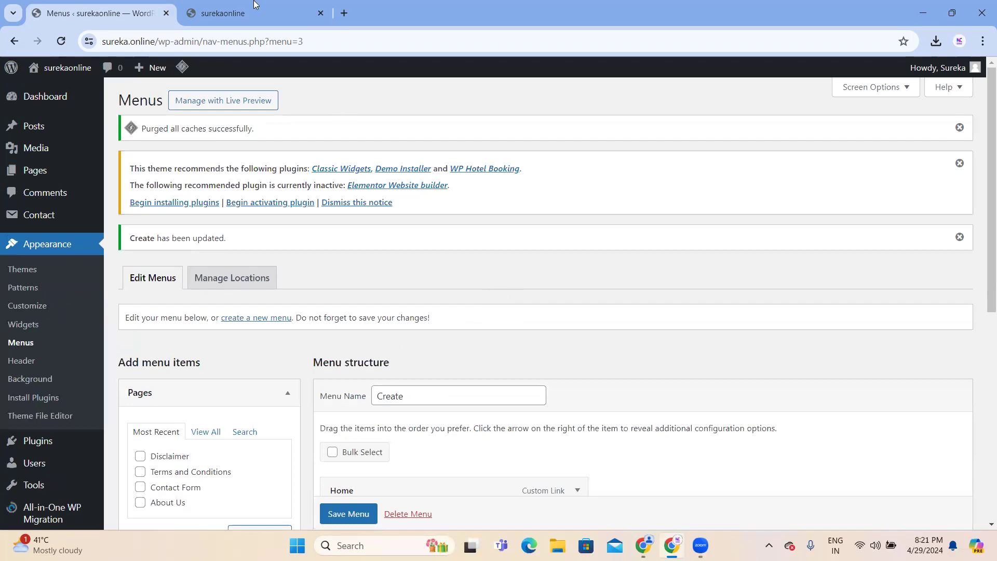
Reload the surekaonline site to check its header after the auto-add change, and return to the menu editor.
left_click(254, 13)
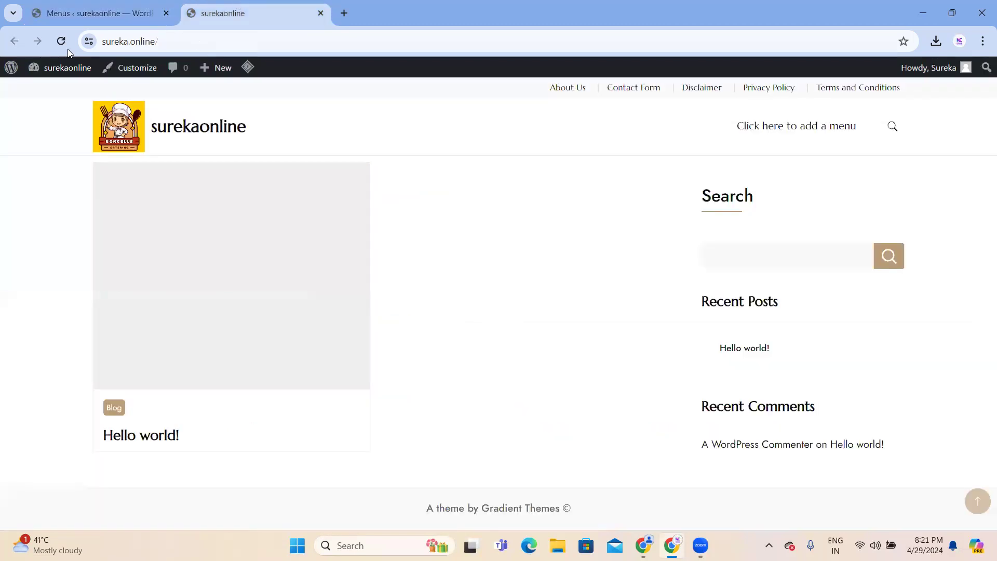
left_click(61, 41)
left_click(115, 4)
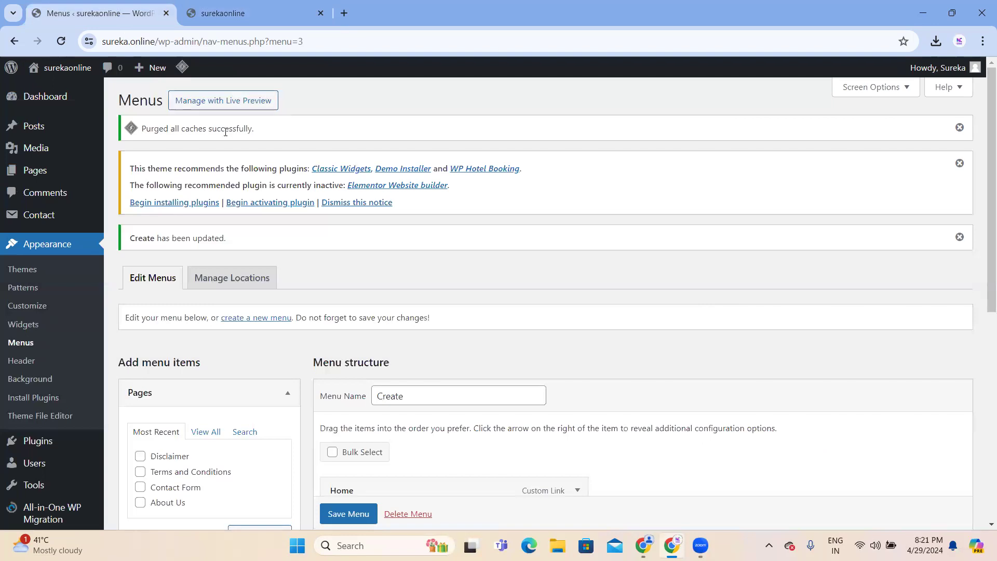
Dismiss the plugin recommendation, cache purge and menu update notices on the Menus page.
left_click(959, 166)
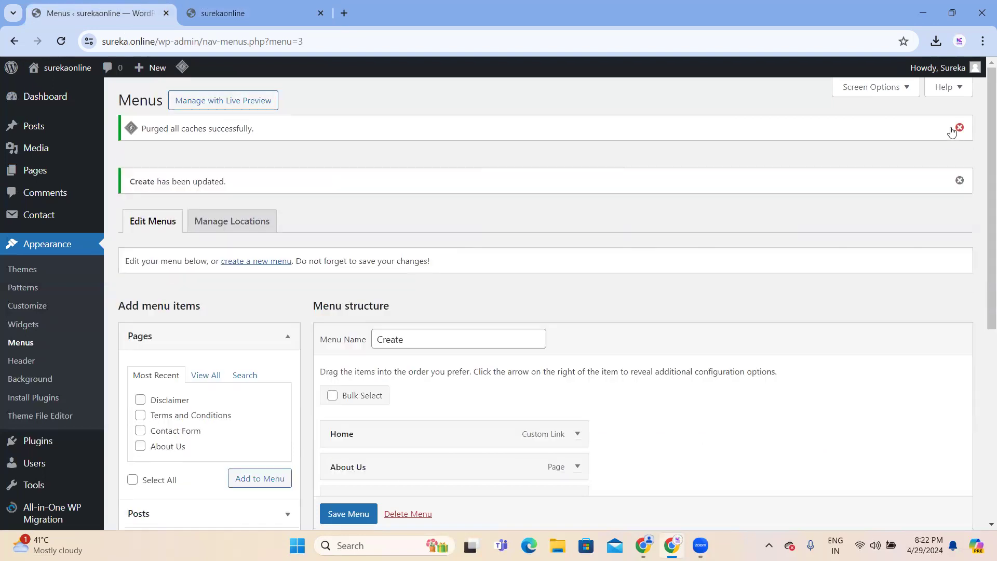
left_click(960, 128)
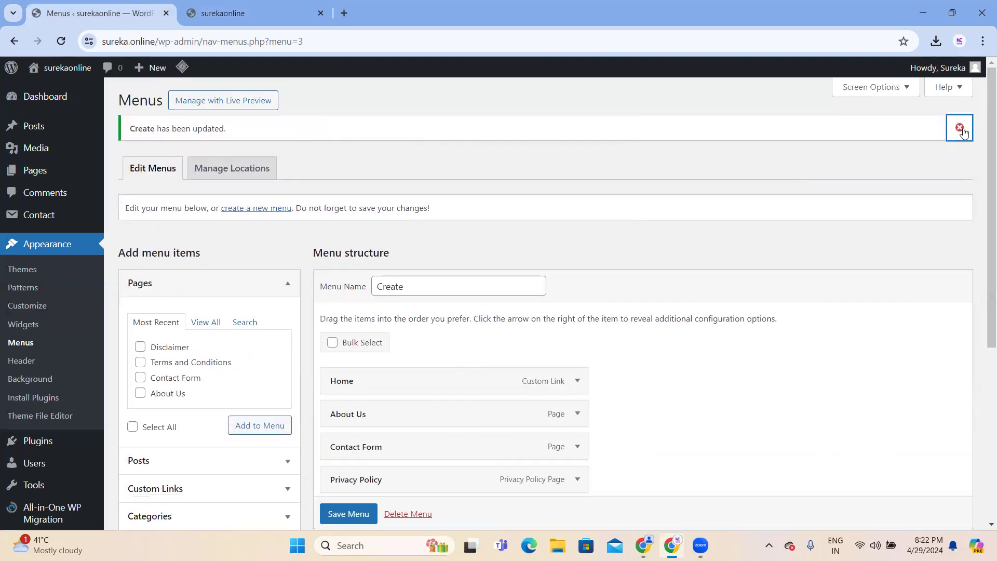
left_click(959, 128)
Follow the surekaonline site's "Click here to add a menu" link and list all categories available for the menu.
left_click(277, 14)
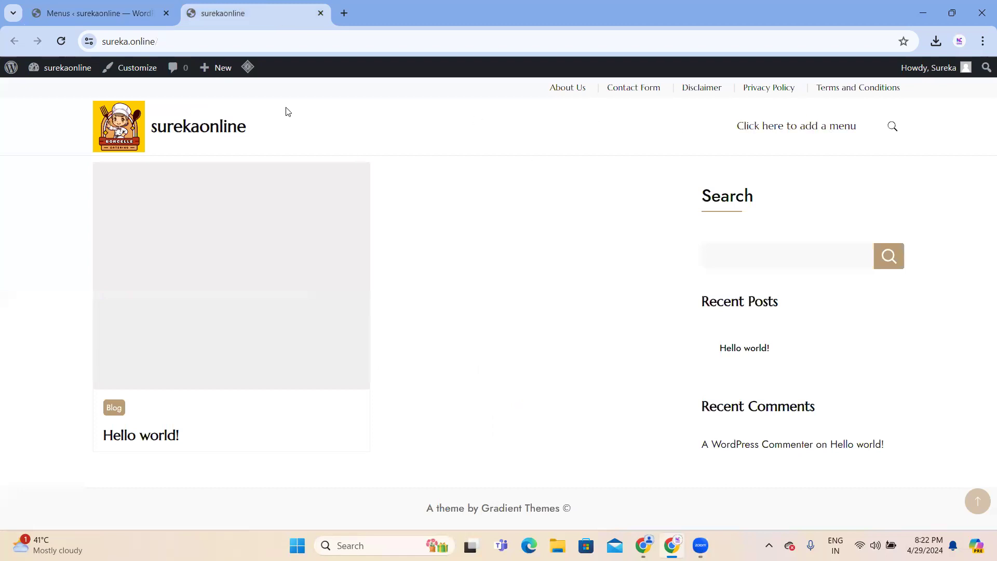
left_click(812, 129)
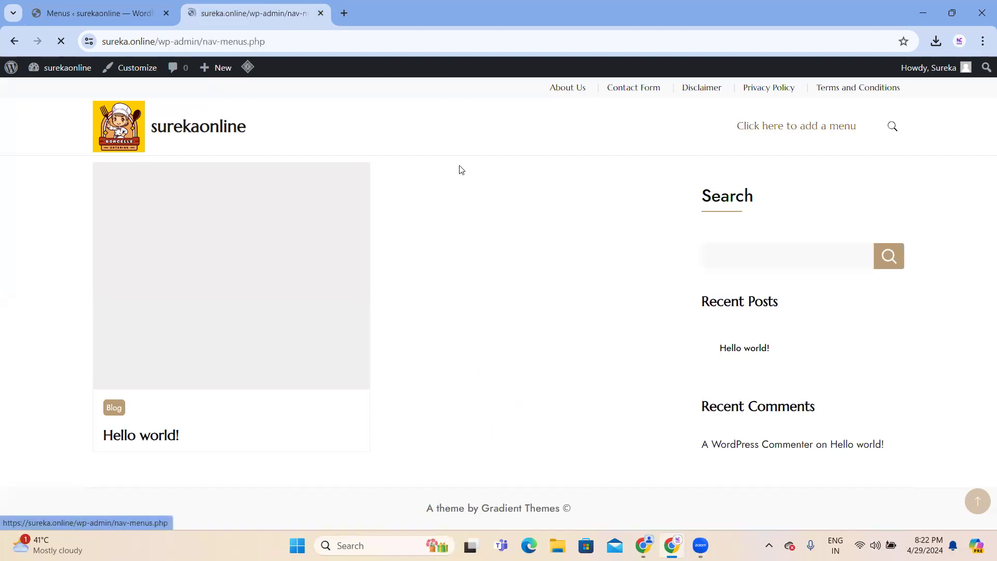
scroll(252, 307, "down", 3)
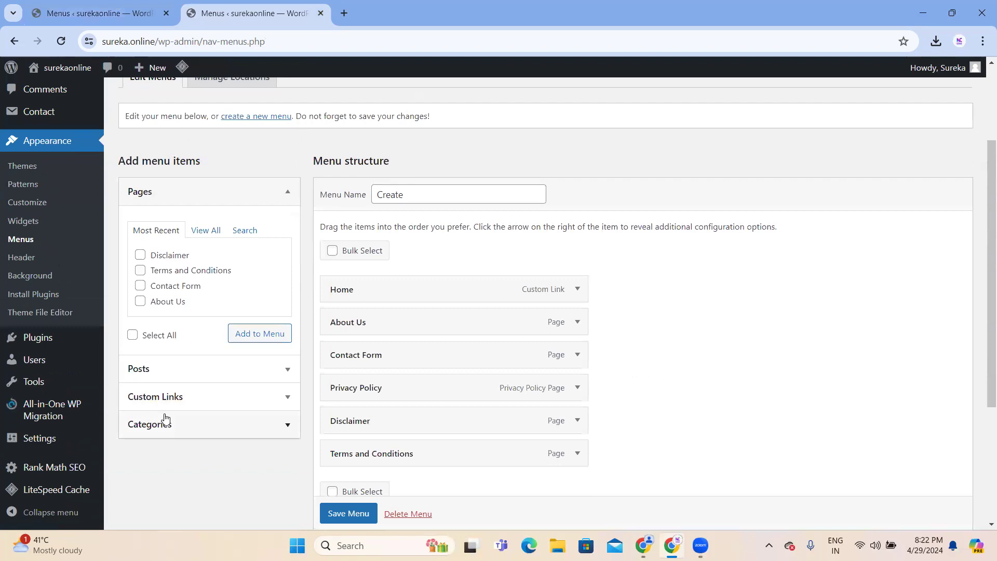
left_click(183, 425)
scroll(208, 398, "down", 1)
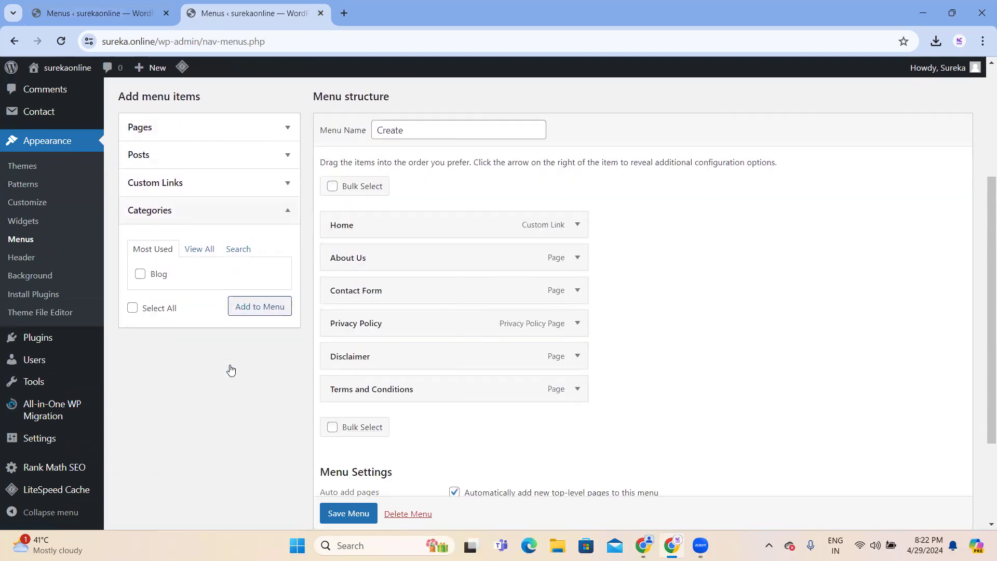
left_click(200, 248)
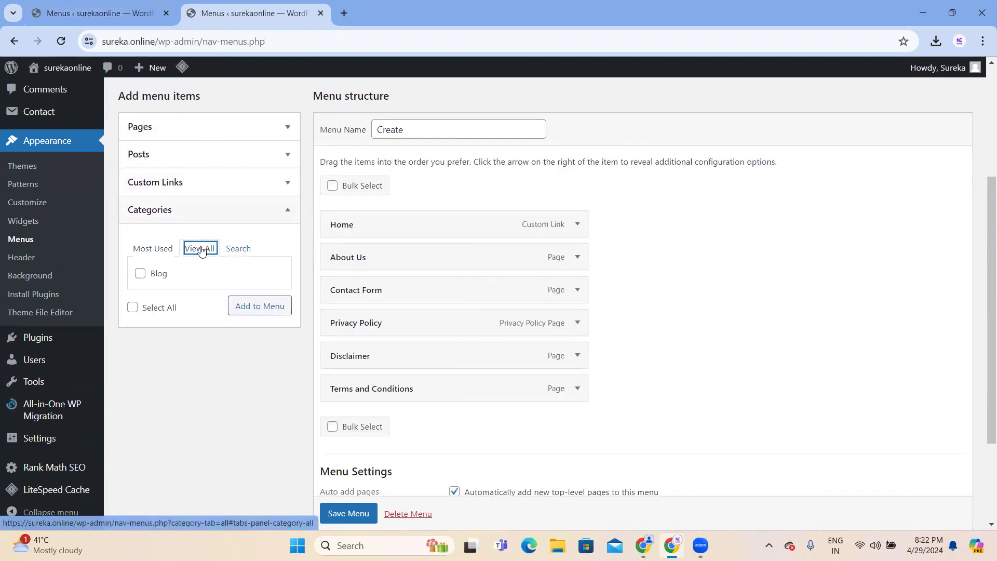
Open the bookmarked freshersjobsnow dashboard in a new browser tab and log in with the saved credentials.
left_click(125, 13)
left_click(344, 14)
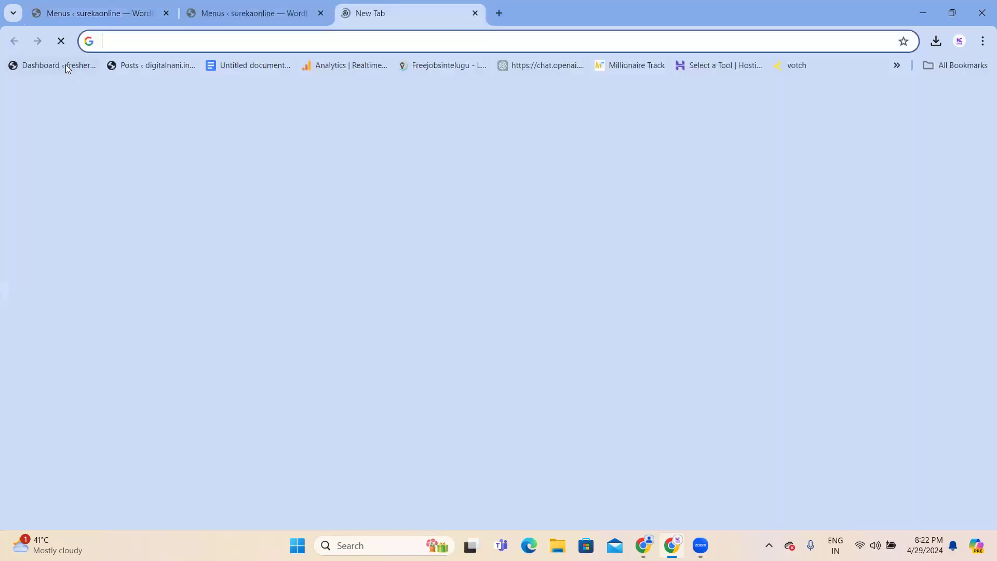
left_click(61, 65)
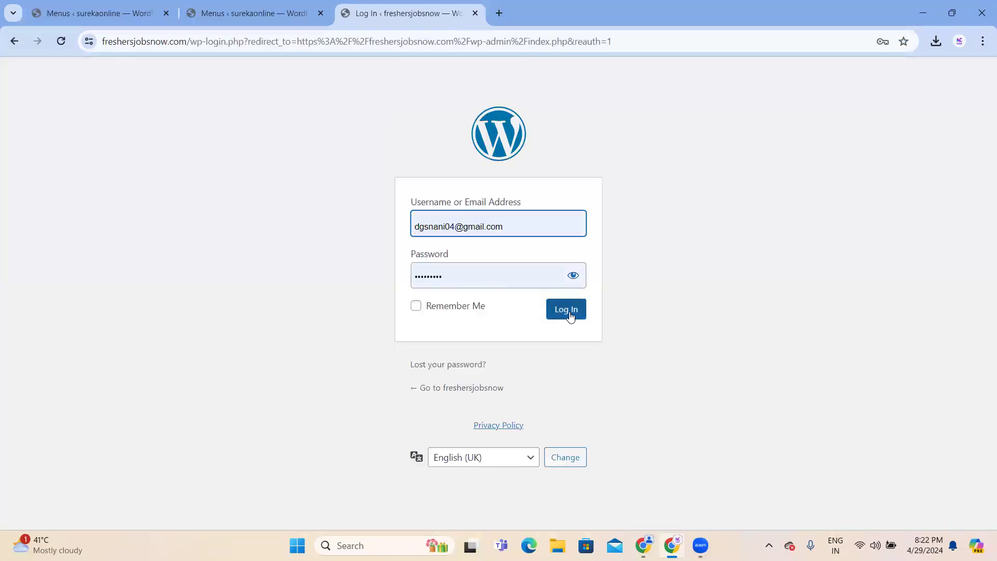
left_click(567, 310)
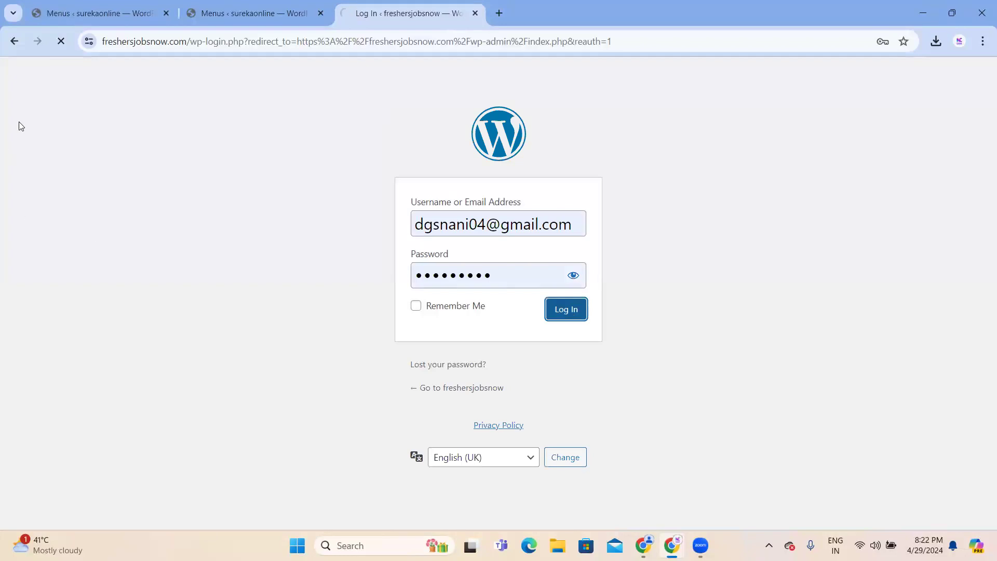
Open the freshersjobsnow.com home page.
left_click_drag(184, 42, 617, 26)
key("BackSpace")
key("BackSpace")
key("Return")
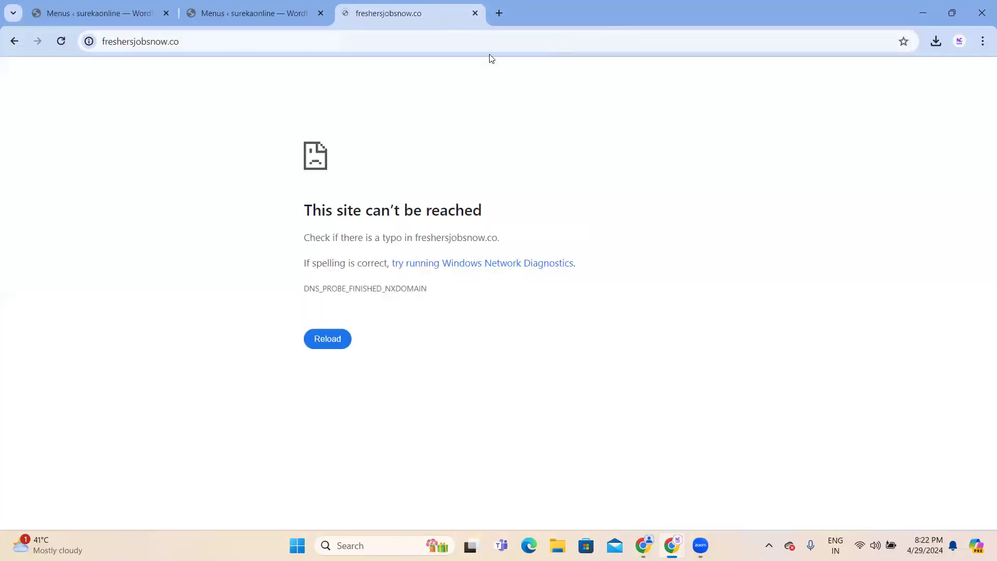
left_click(207, 46)
left_click(207, 44)
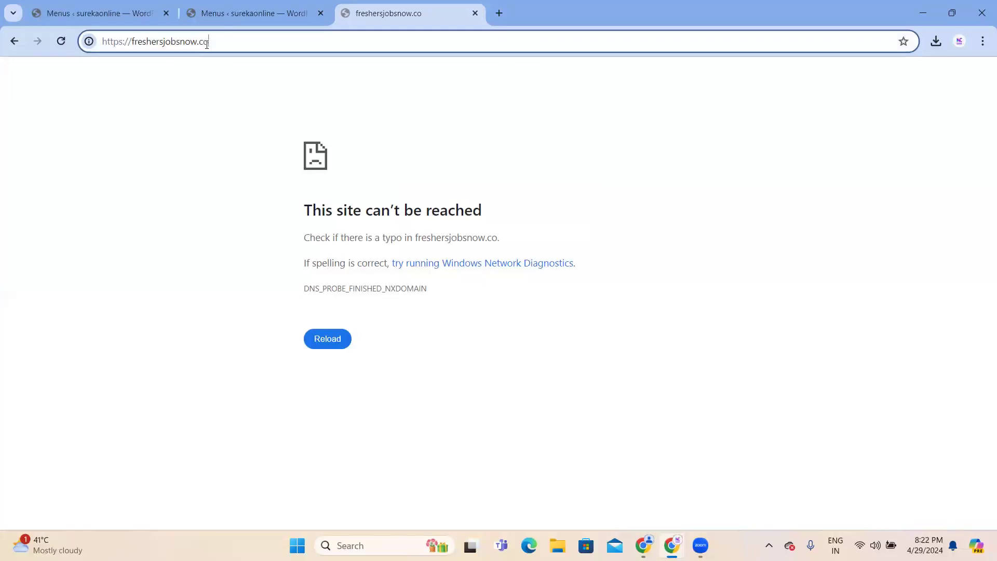
type("m")
key("Delete")
key("Return")
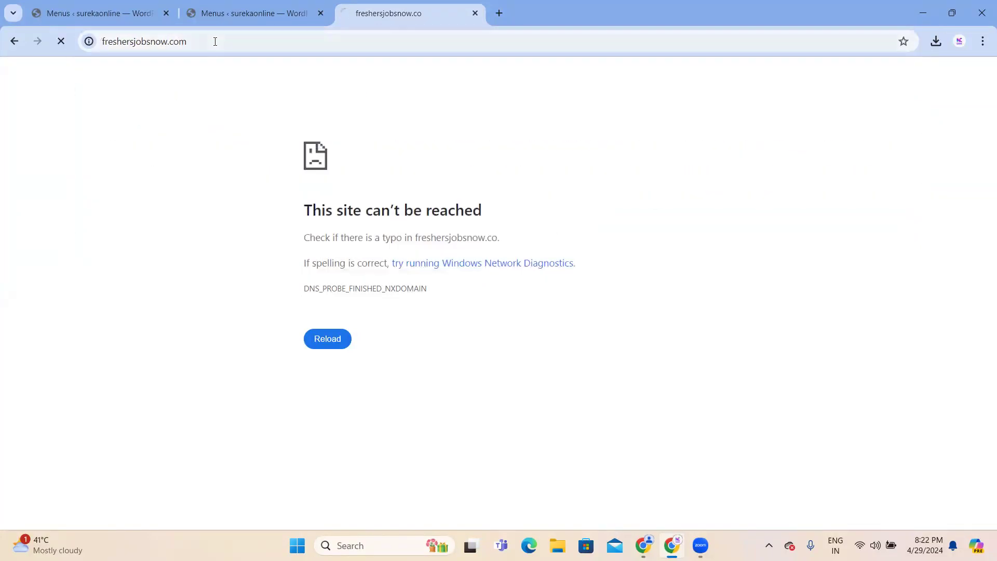
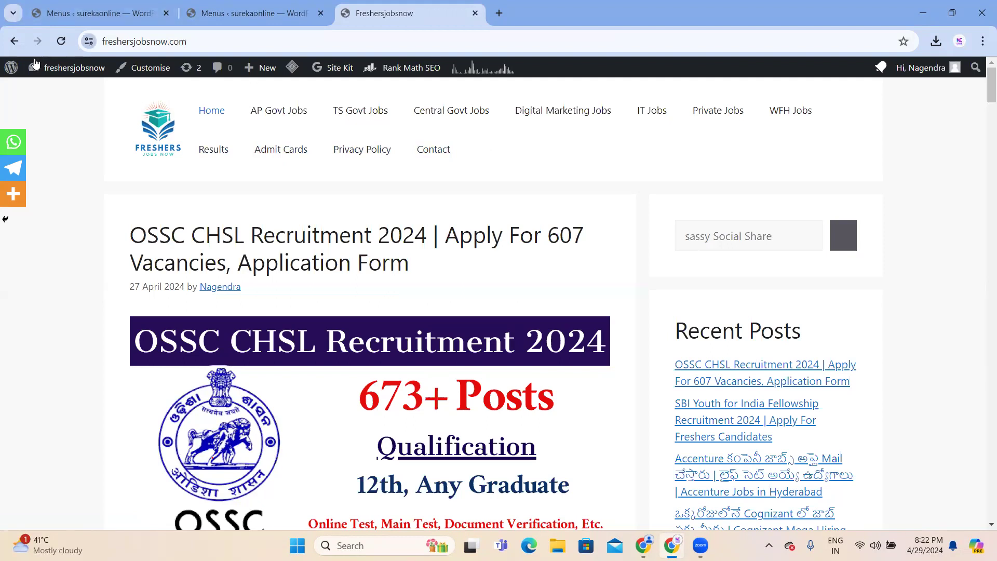
List all categories in the surekaonline menu editor and compare them with the header menu on the freshersjobsnow.com home page.
left_click(78, 15)
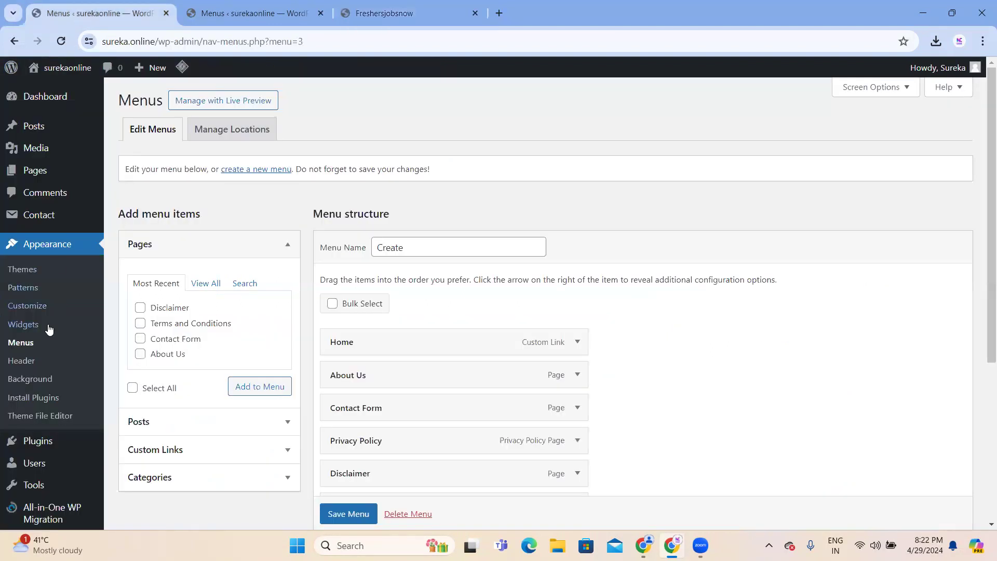
scroll(194, 452, "down", 4)
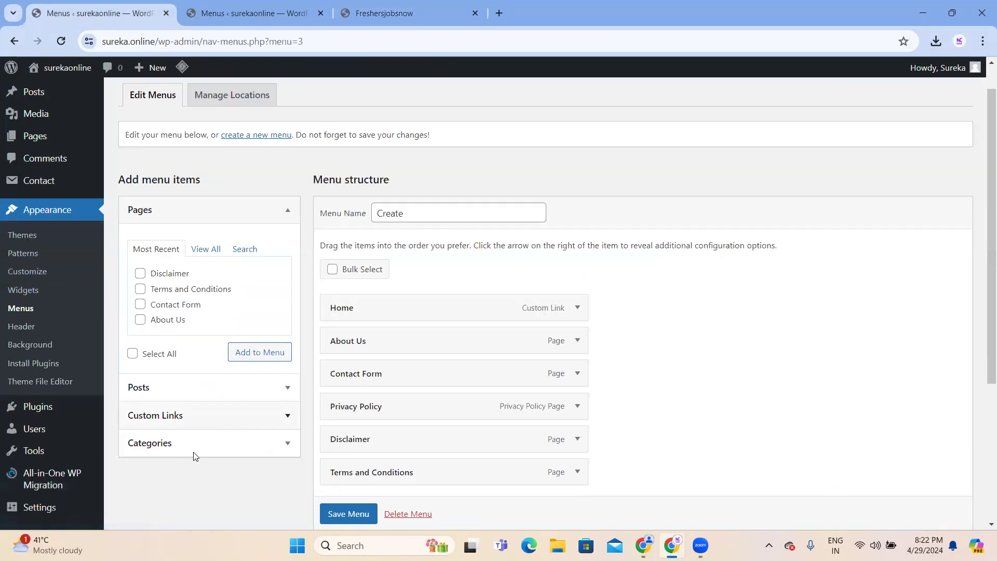
left_click(171, 286)
left_click(200, 172)
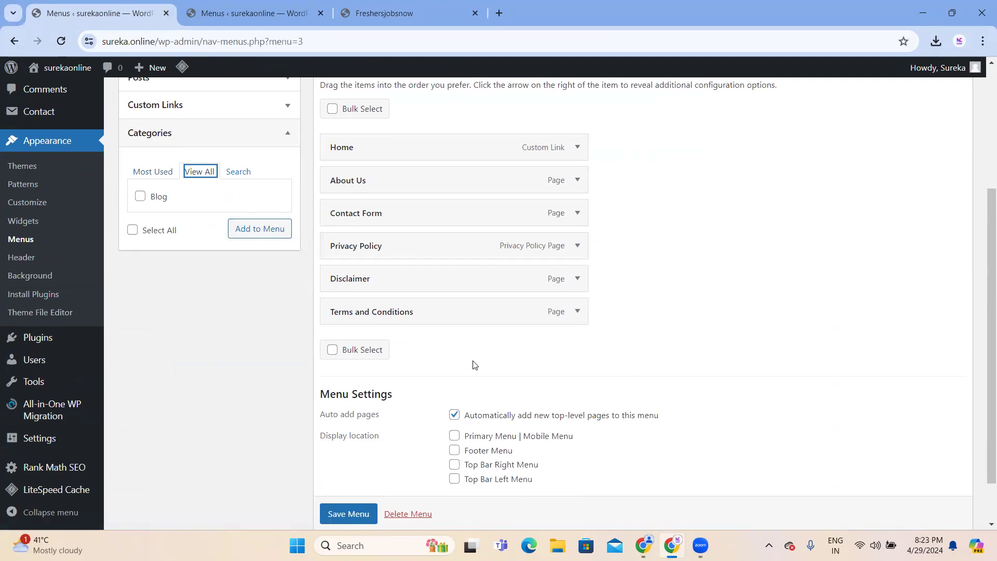
scroll(407, 314, "up", 3)
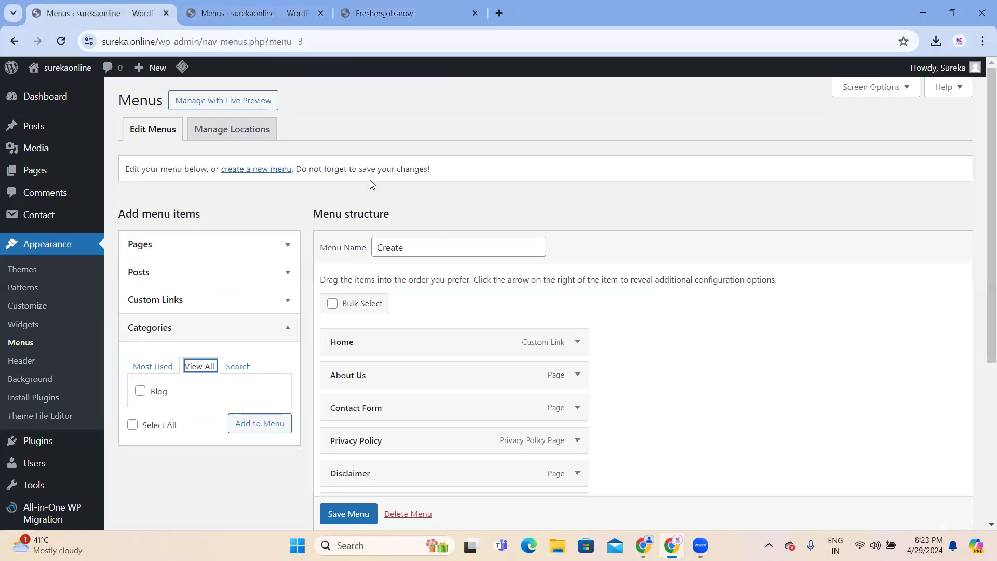
left_click(277, 4)
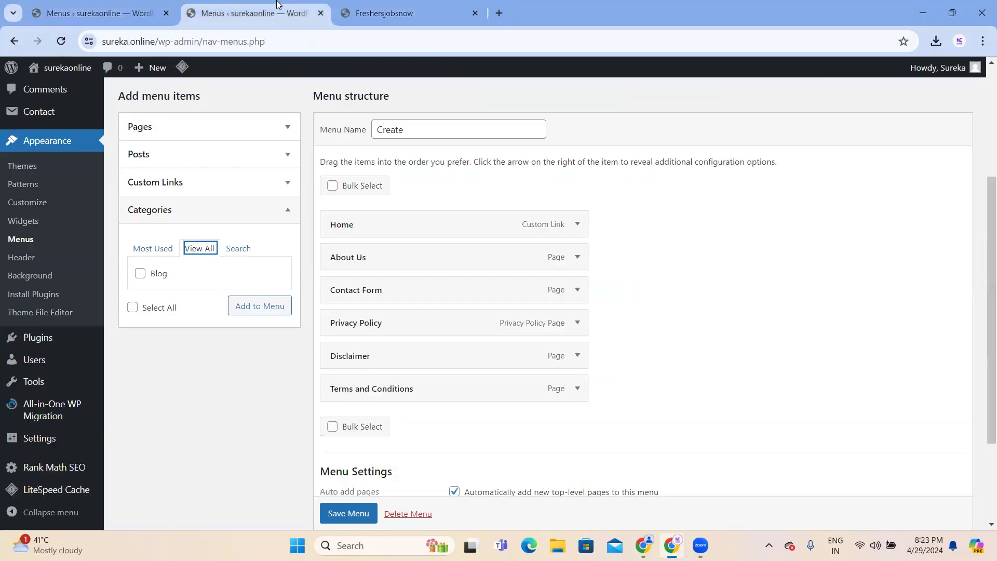
left_click(433, 15)
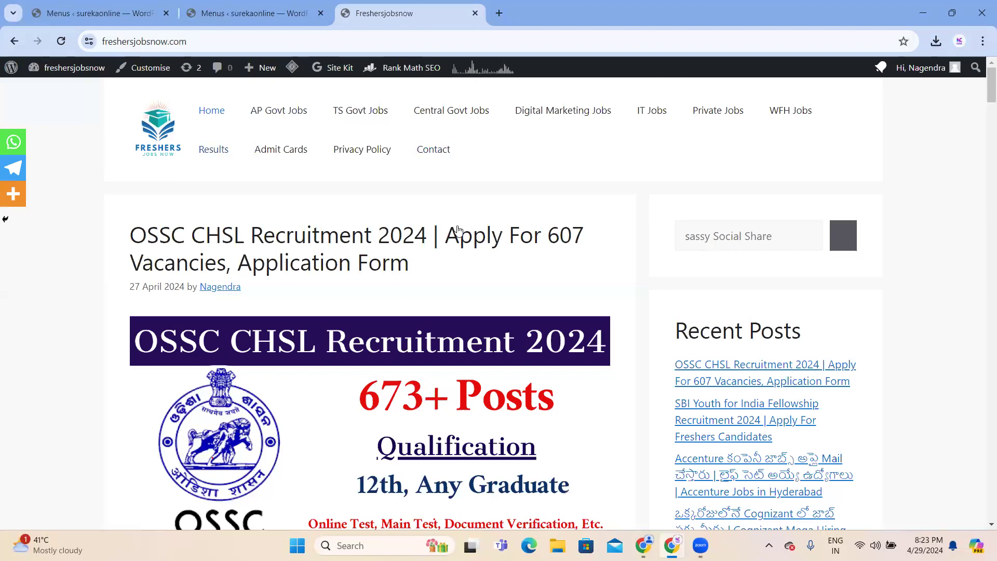
Open the freshersjobsnow dashboard and display the site's menu editor with its menu structure.
mouse_move(4, 63)
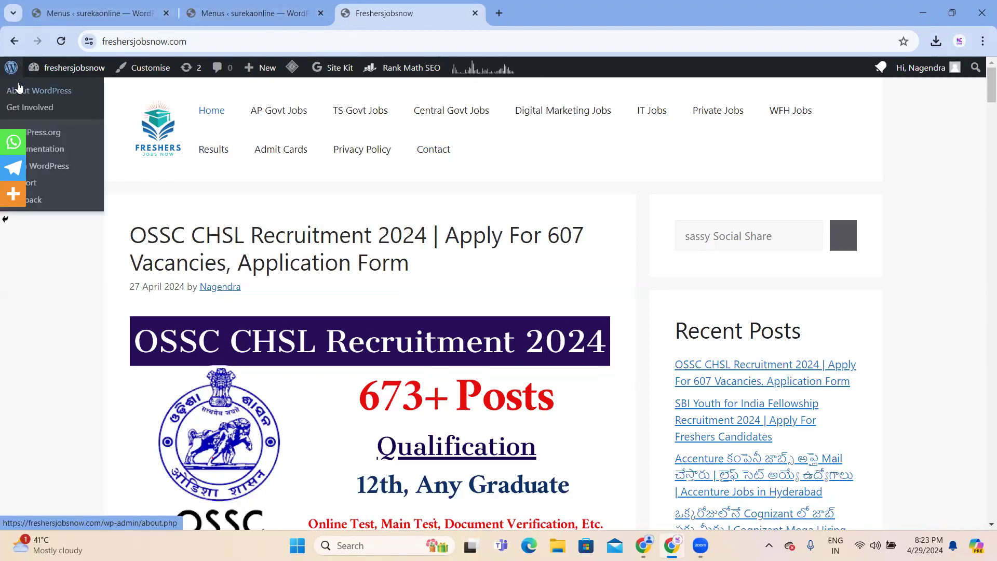
mouse_move(60, 72)
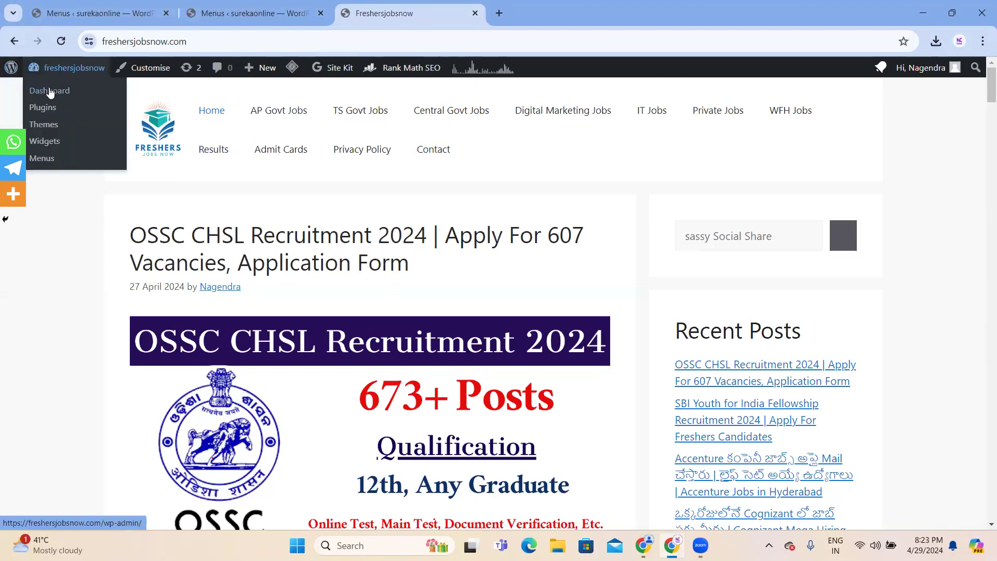
left_click(51, 91)
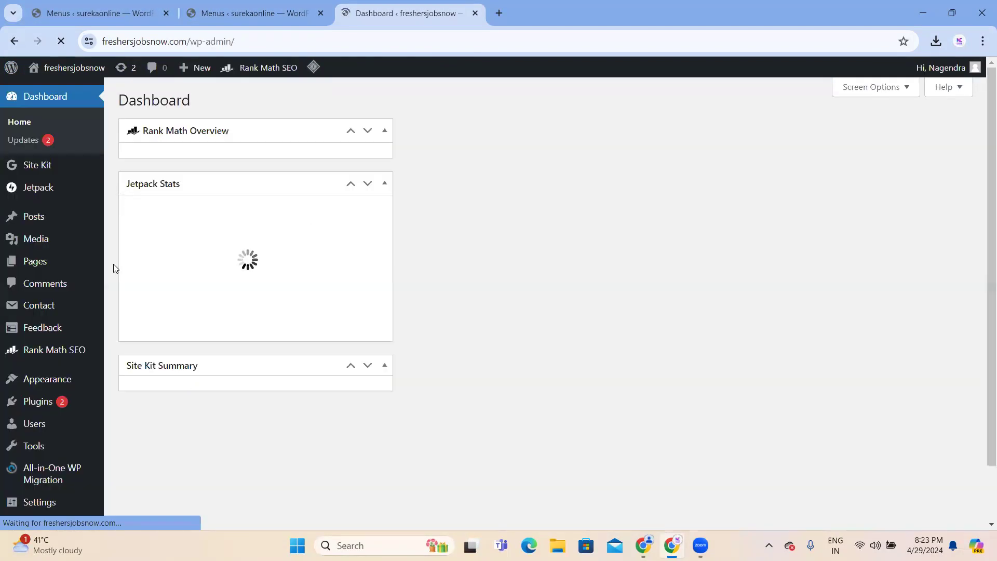
scroll(54, 338, "down", 1)
mouse_move(36, 315)
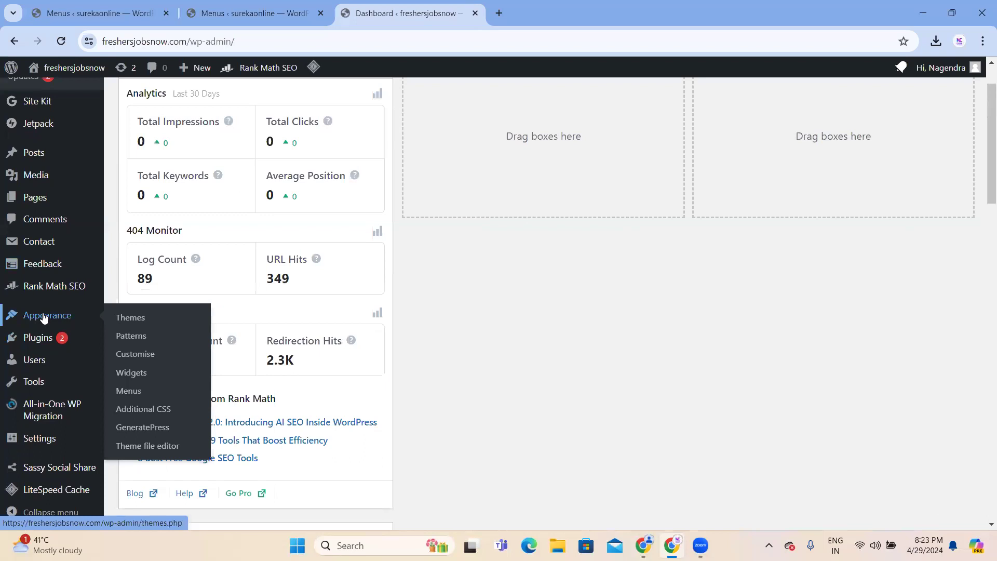
left_click(128, 390)
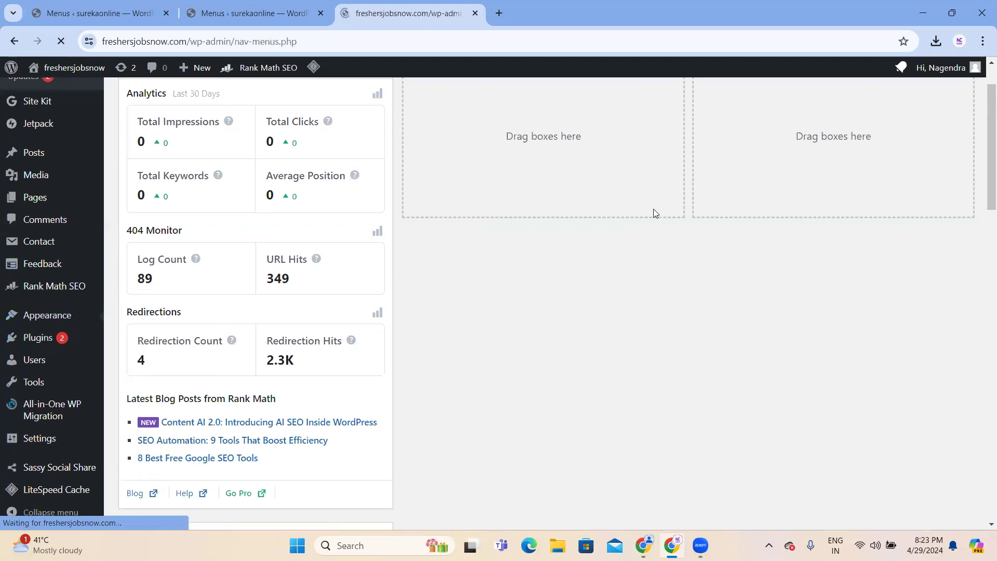
scroll(459, 210, "down", 4)
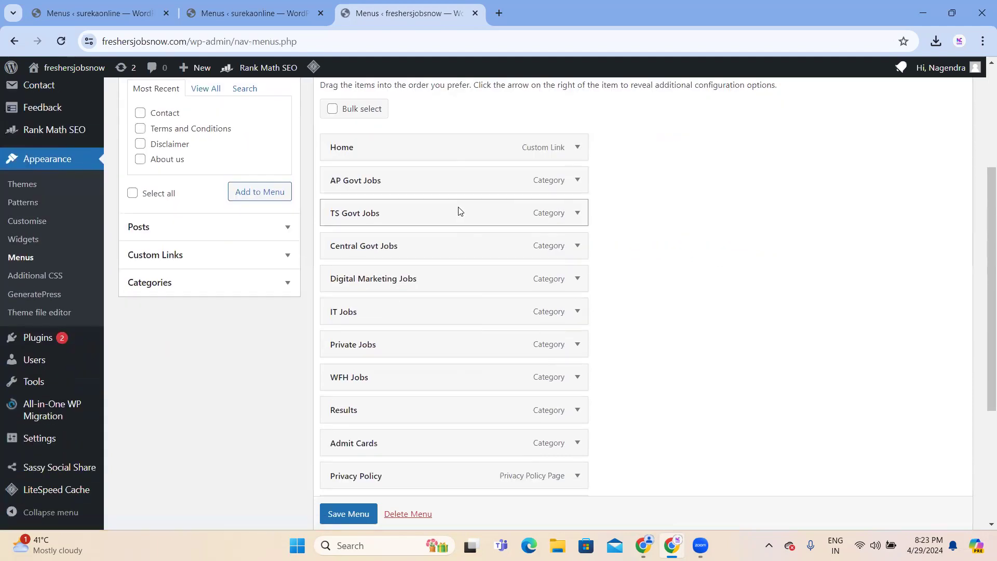
Open the freshersjobsnow home page in a new browser tab and compare its header menu with the menu structure in the editor.
scroll(447, 192, "up", 1)
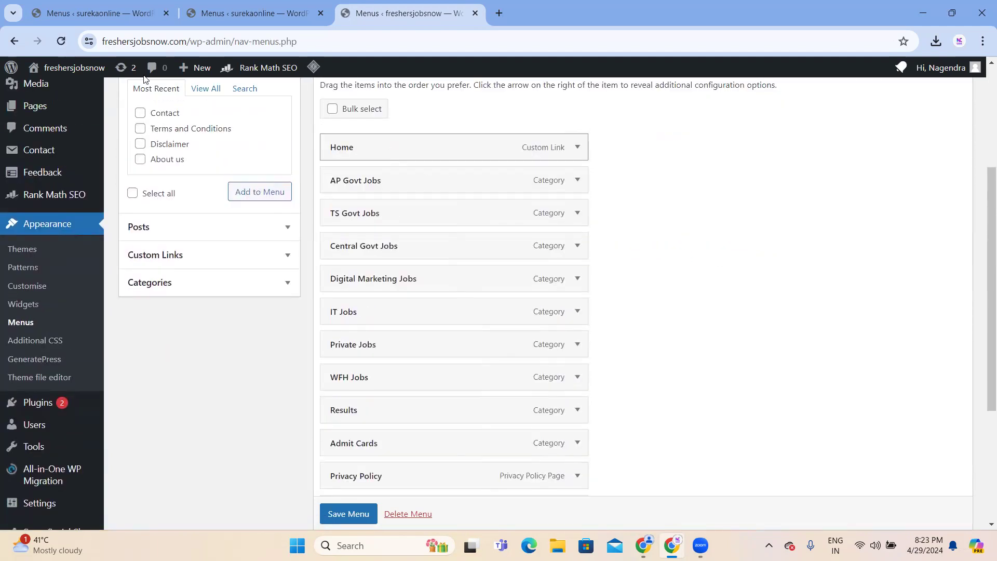
right_click(70, 67)
left_click(114, 73)
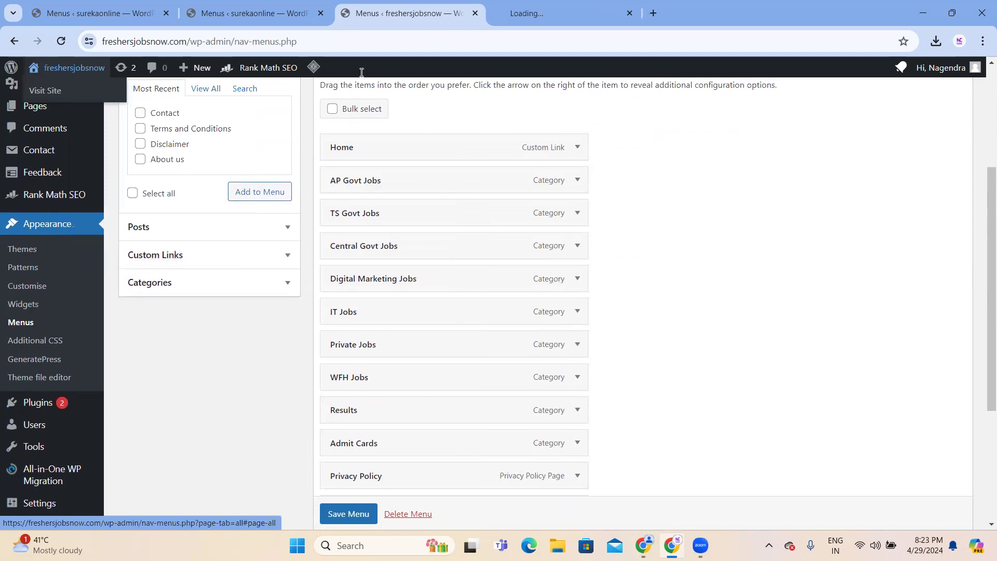
left_click(550, 16)
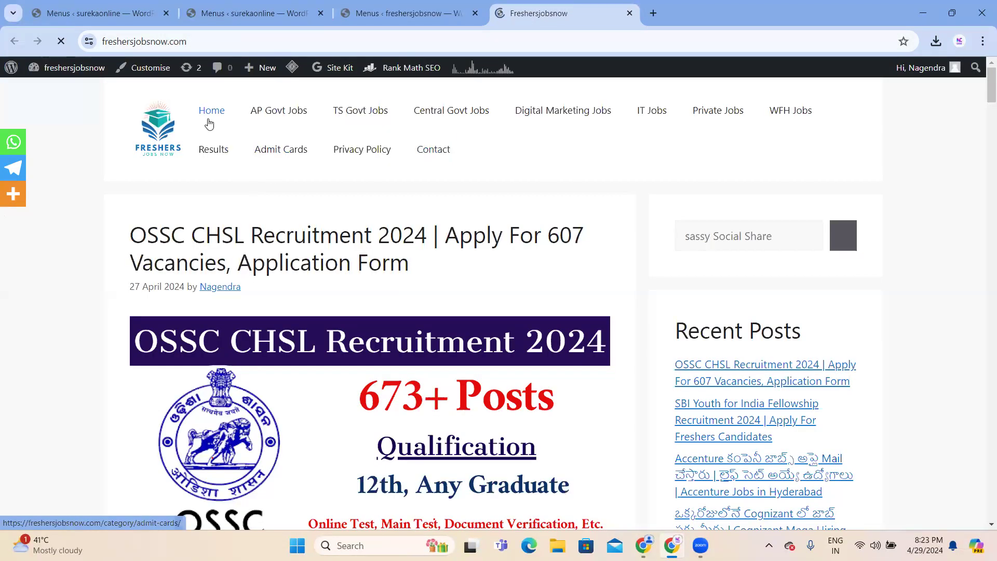
left_click(409, 13)
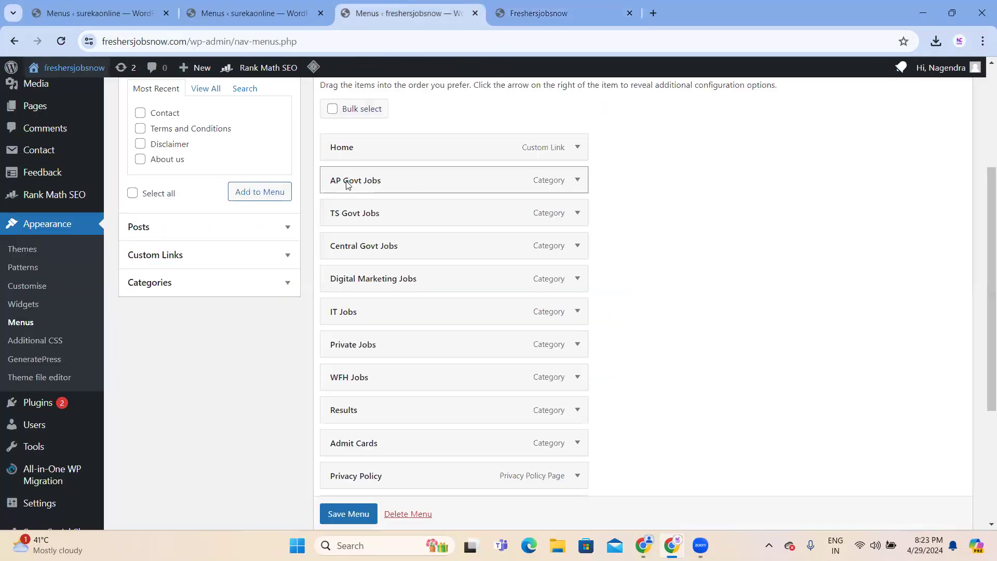
left_click(540, 13)
left_click(374, 18)
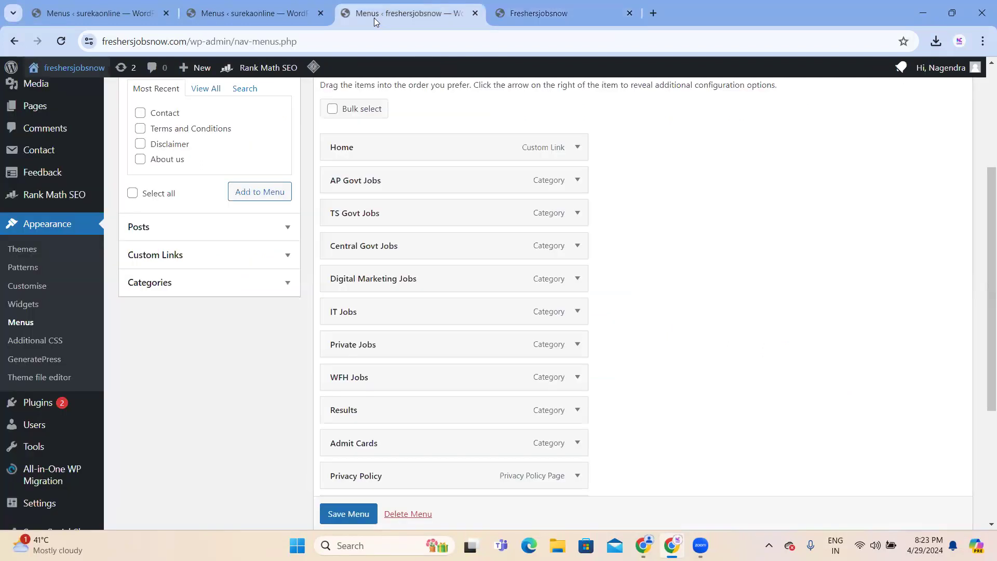
left_click(533, 17)
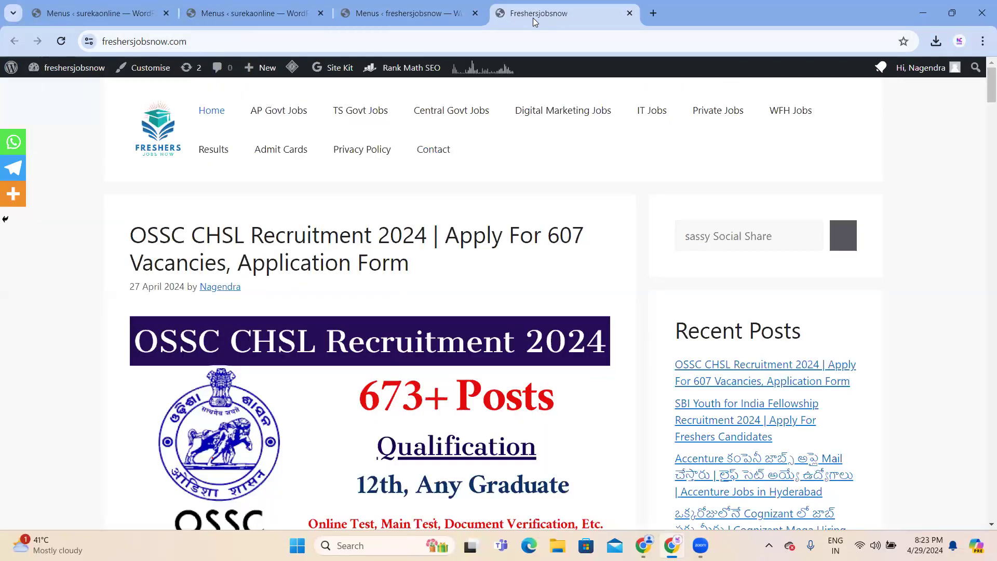
left_click(400, 15)
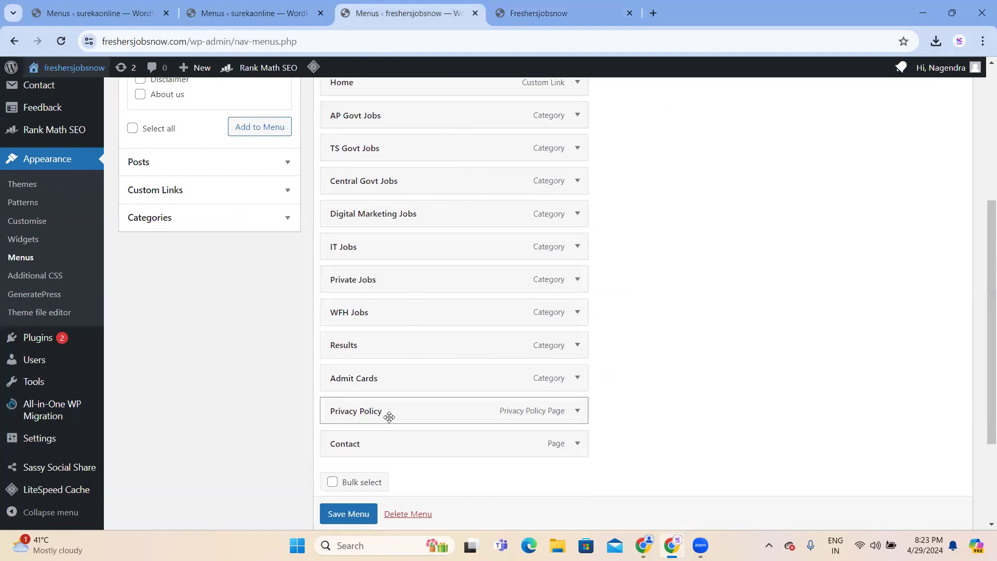
left_click(576, 14)
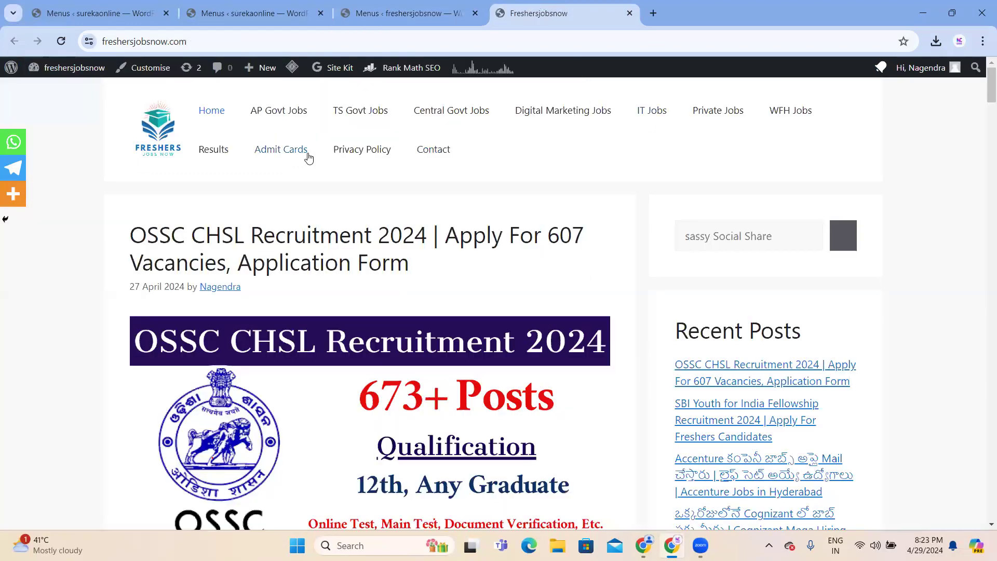
left_click(425, 14)
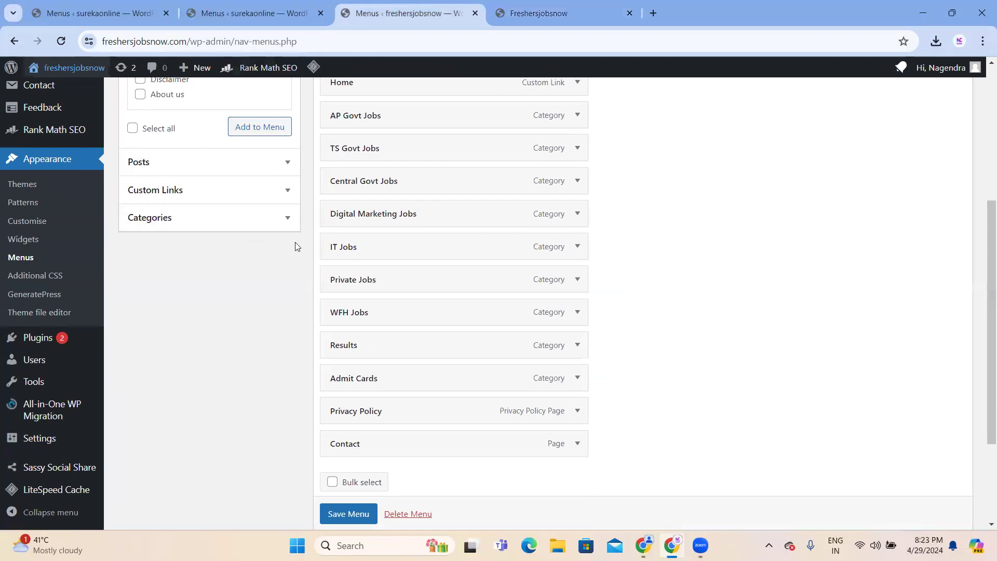
Add the Terms and Conditions and Disclaimer pages to freshersjobsnow's Menu 1 and save the menu.
scroll(296, 245, "up", 1)
left_click(205, 294)
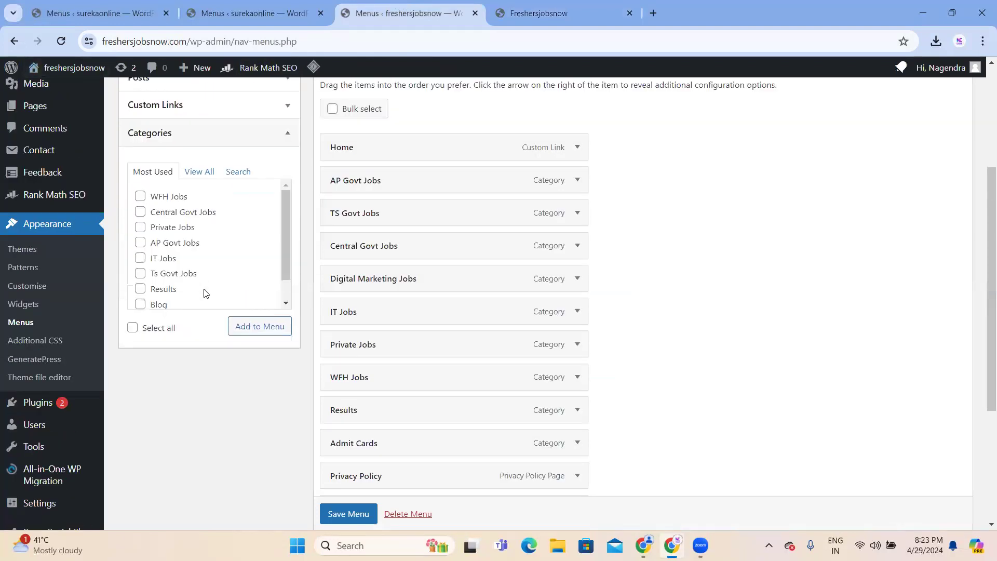
scroll(196, 249, "down", 1)
scroll(196, 250, "up", 1)
scroll(196, 253, "up", 3)
left_click(183, 249)
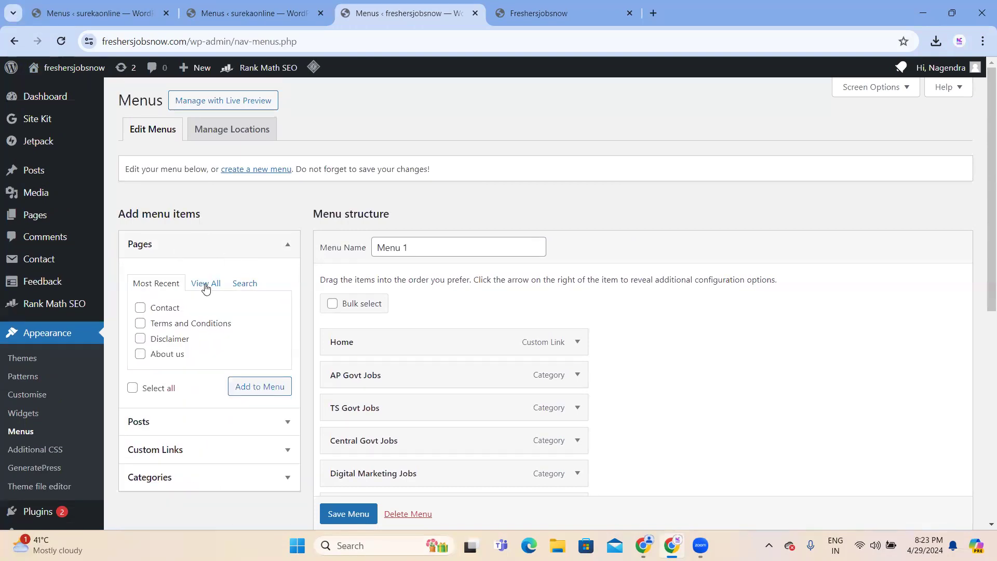
left_click(140, 323)
left_click(140, 338)
scroll(278, 362, "down", 2)
left_click(253, 257)
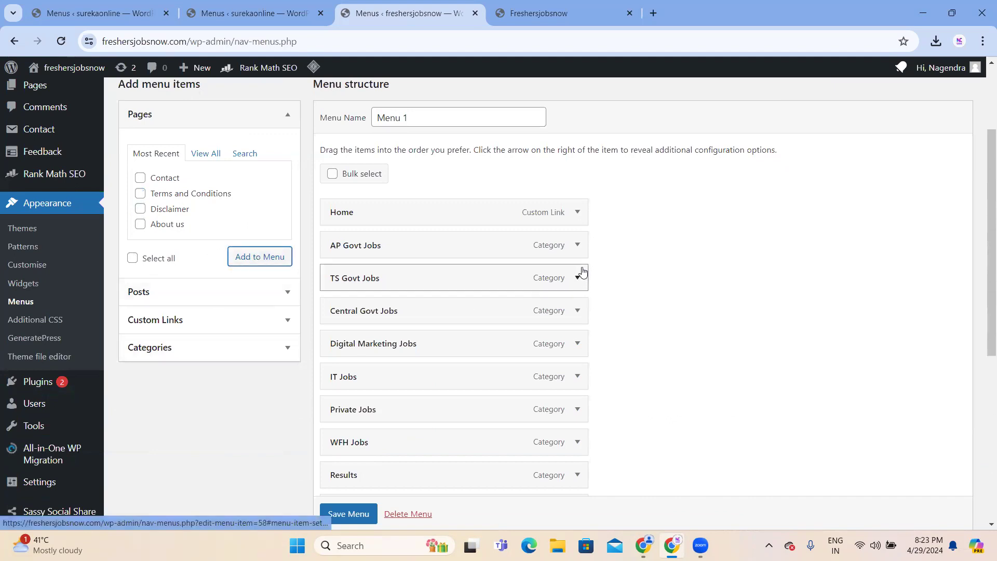
scroll(583, 270, "down", 5)
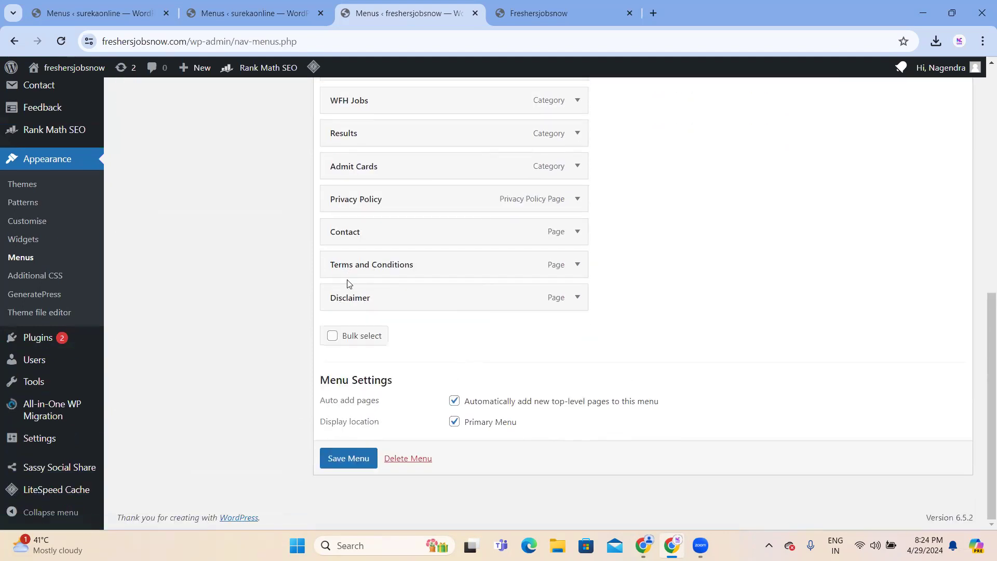
left_click(342, 460)
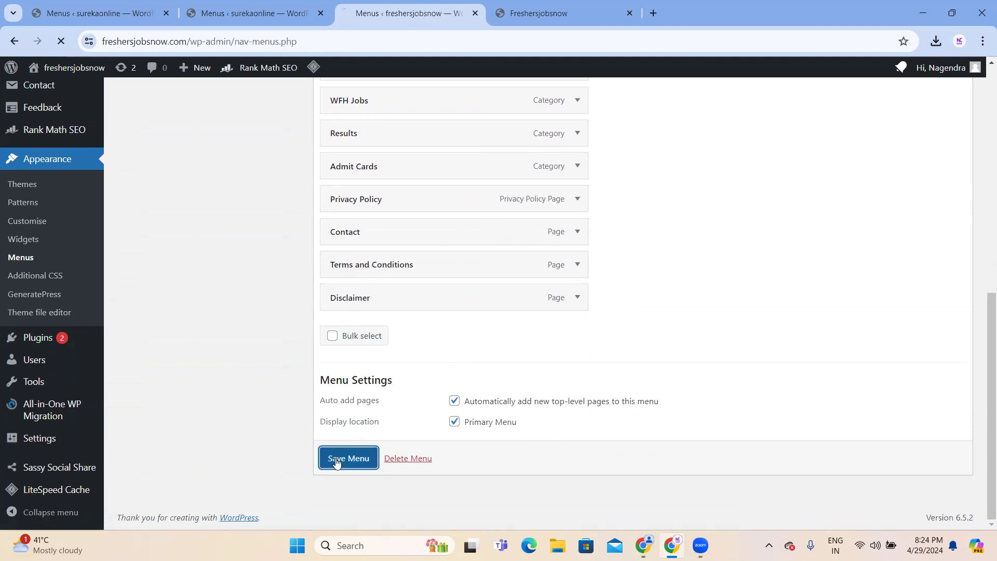
Reload the freshersjobsnow home page and check its header for the Terms and Conditions and Disclaimer items.
left_click(551, 16)
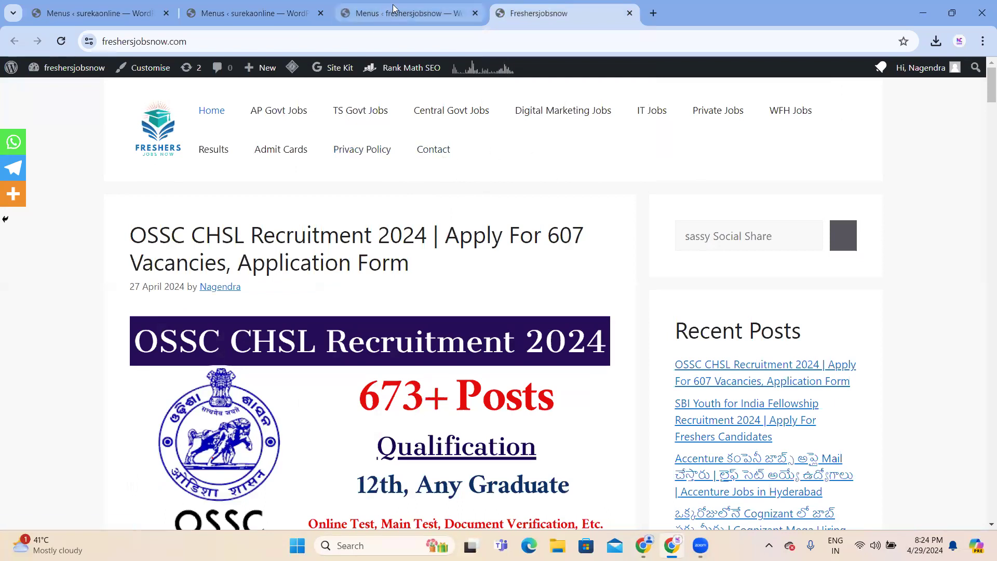
left_click(410, 13)
left_click(590, 7)
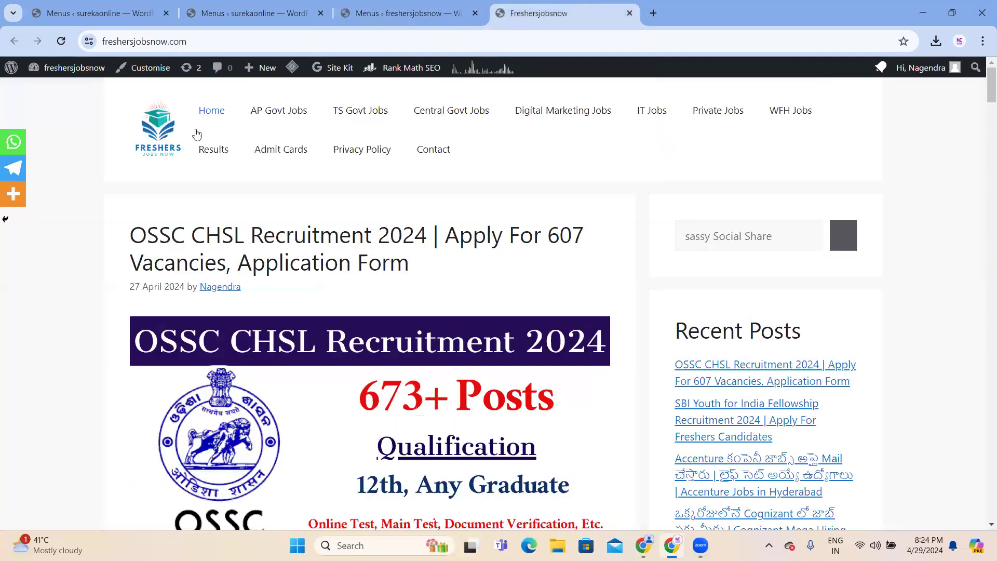
left_click(60, 46)
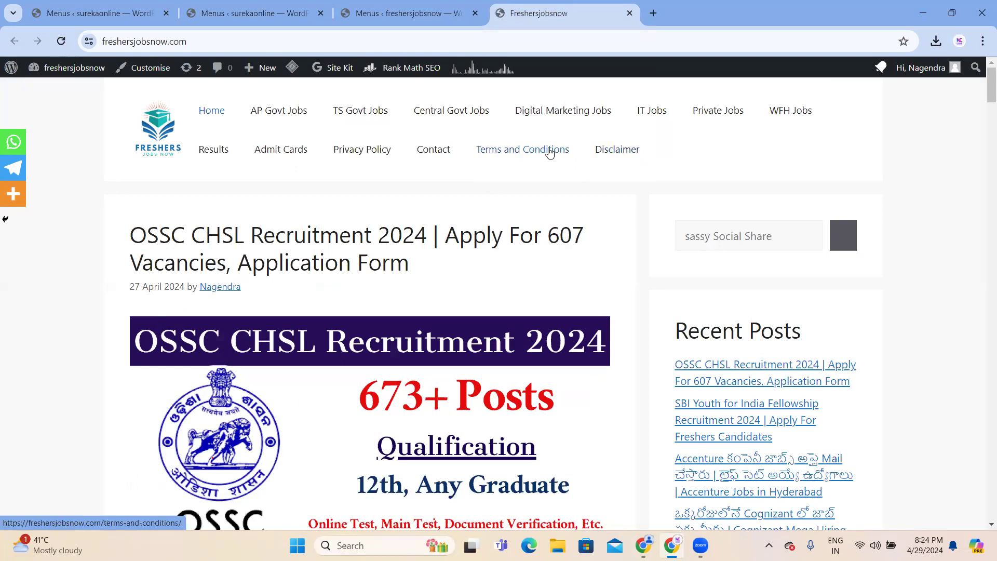
Remove the Terms and Conditions and Disclaimer items from freshersjobsnow's Menu 1 and save the menu.
left_click(412, 15)
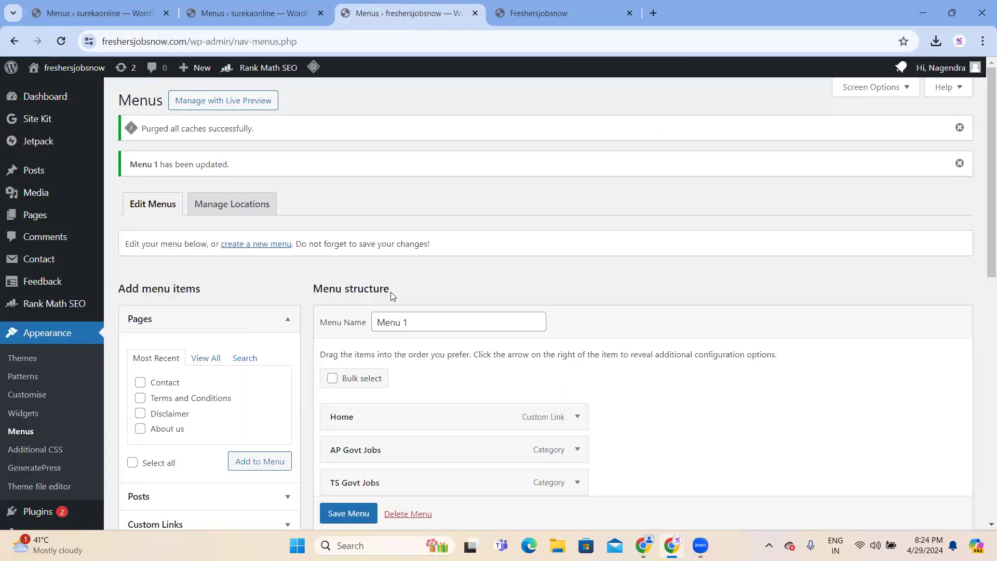
scroll(391, 296, "down", 10)
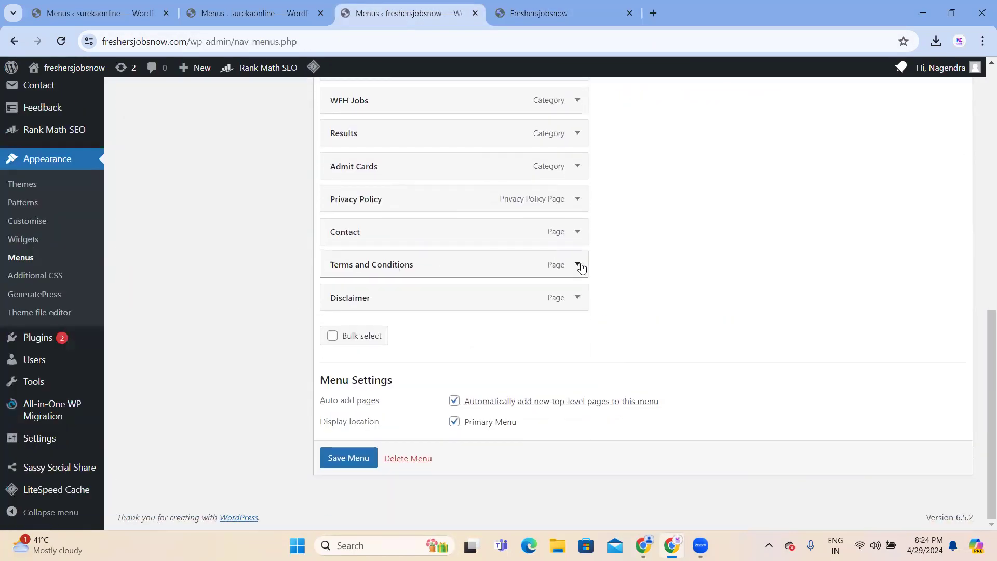
left_click(578, 265)
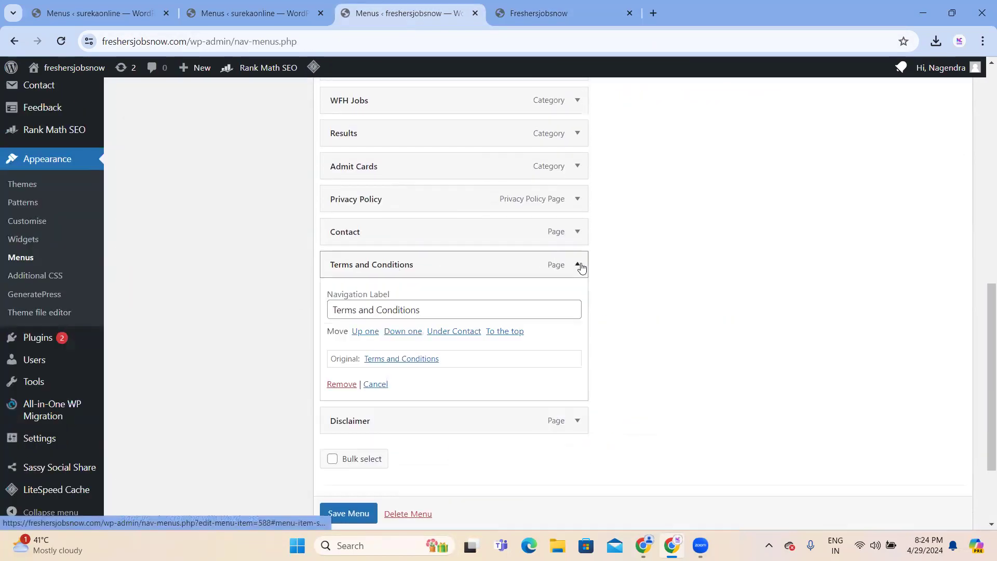
left_click(334, 386)
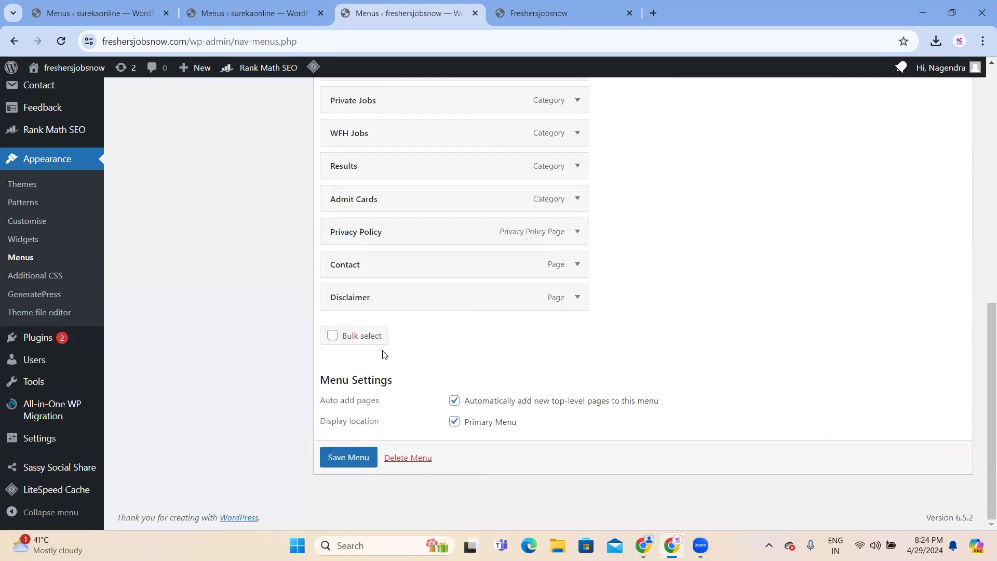
left_click(473, 294)
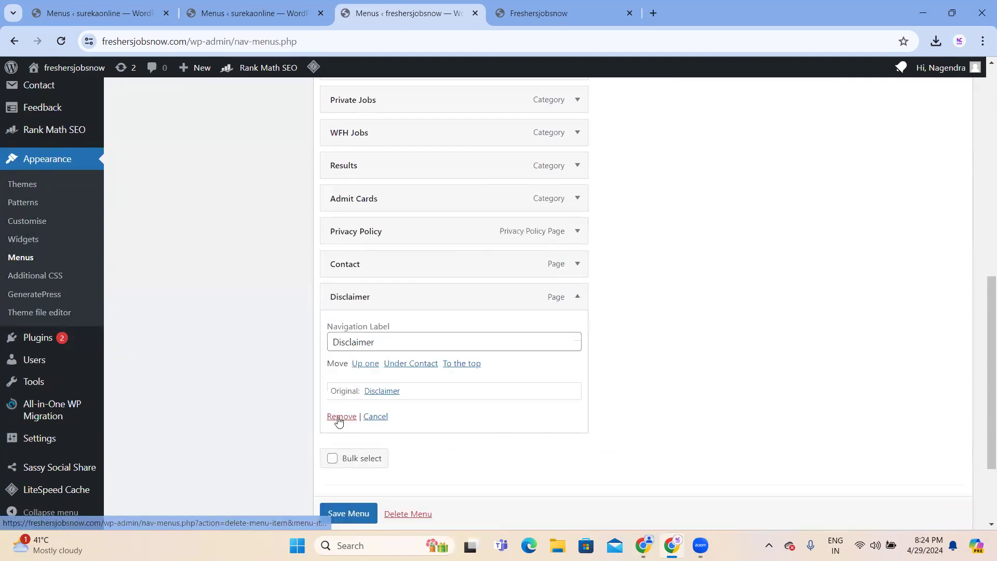
left_click(338, 415)
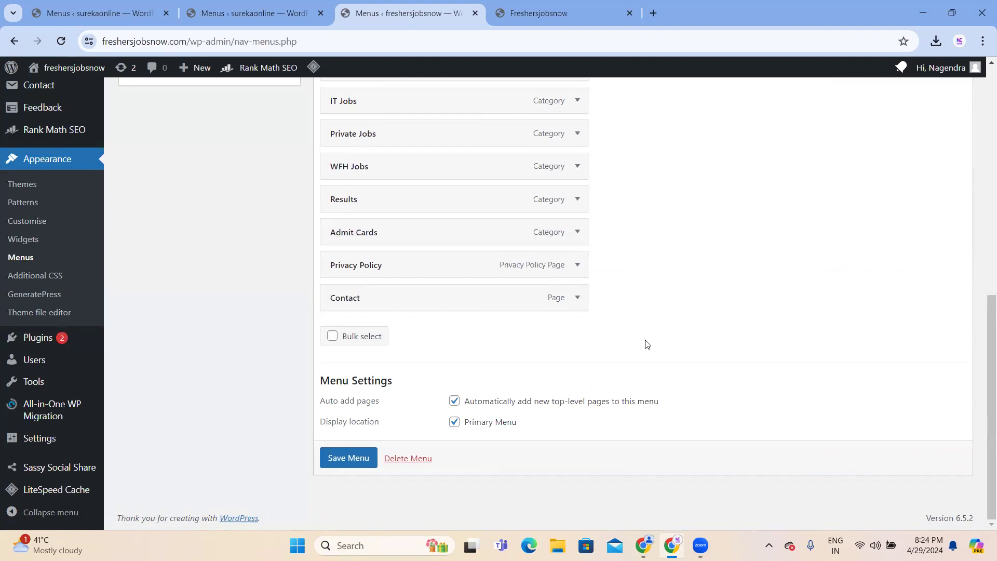
left_click(564, 18)
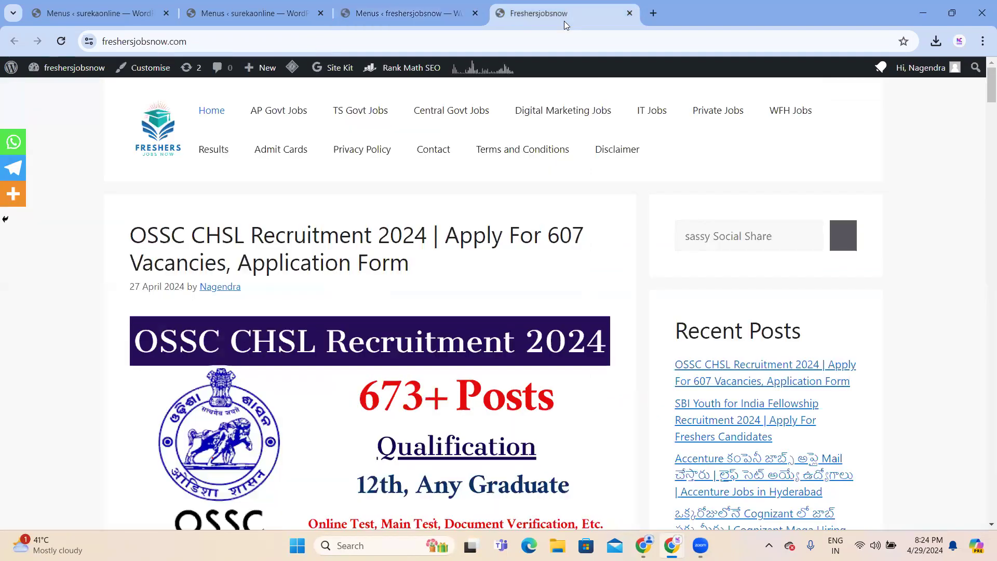
left_click(61, 41)
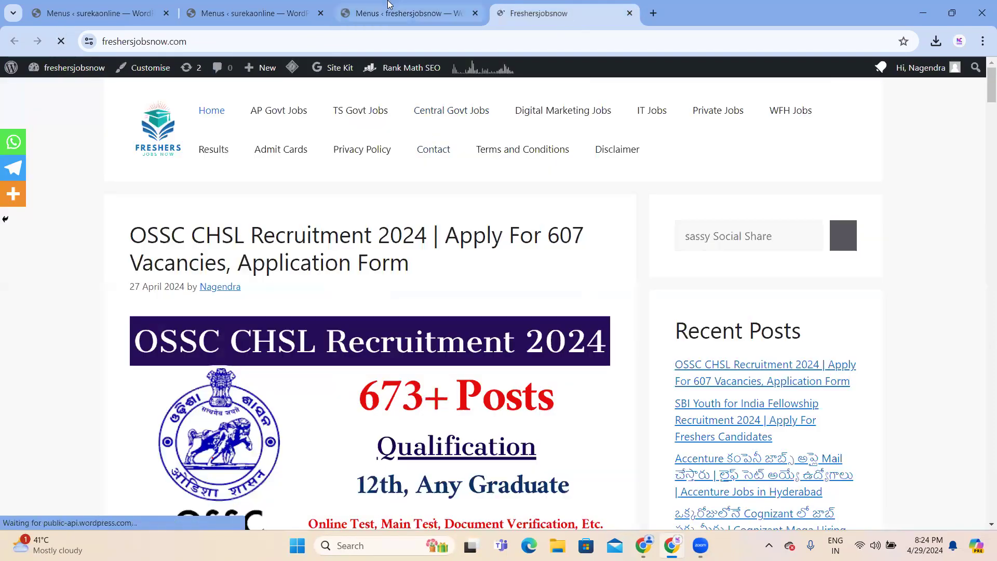
left_click(390, 7)
left_click(349, 459)
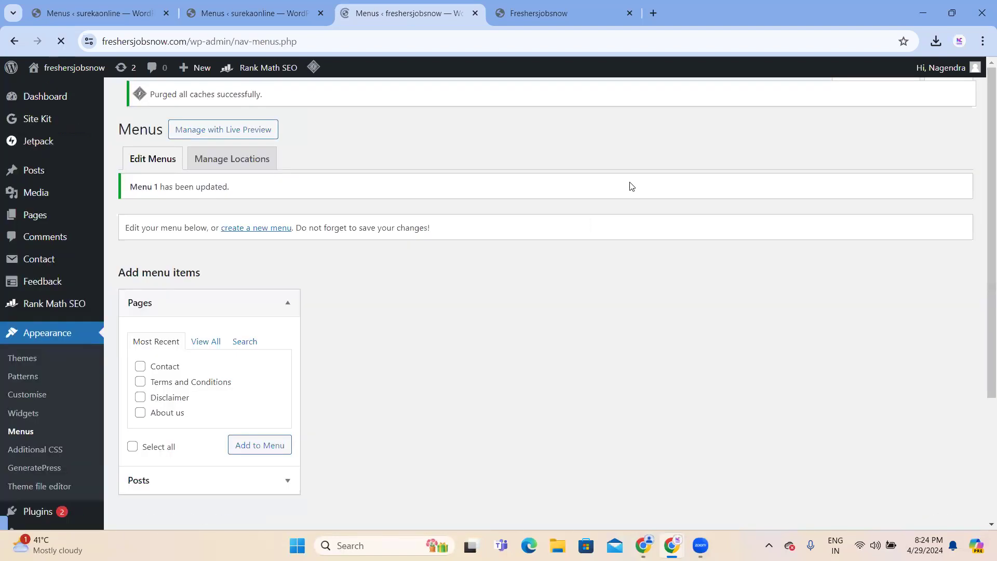
Refresh the freshersjobsnow home page to check the header after the item removal, and return to the menu editor.
left_click(540, 13)
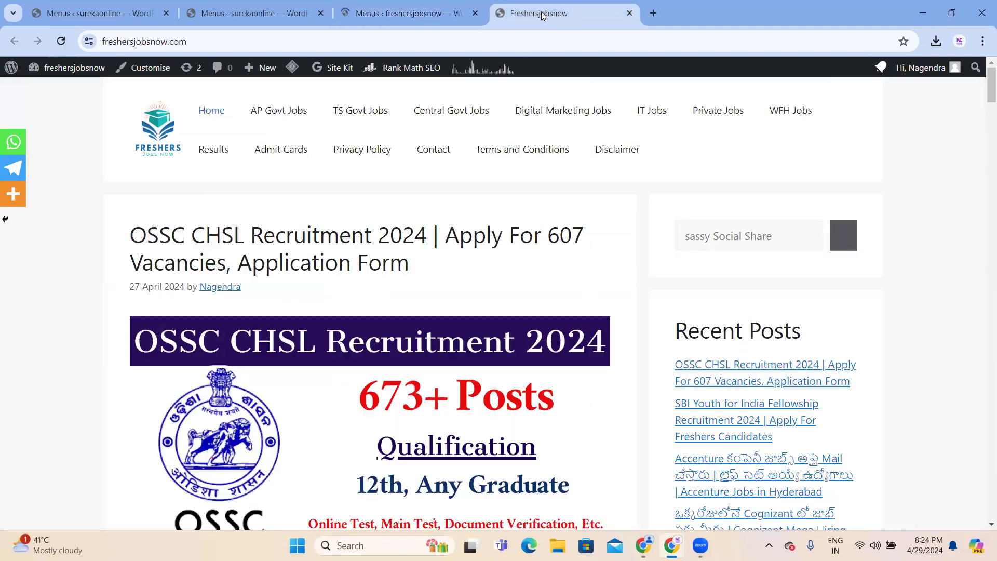
left_click(61, 42)
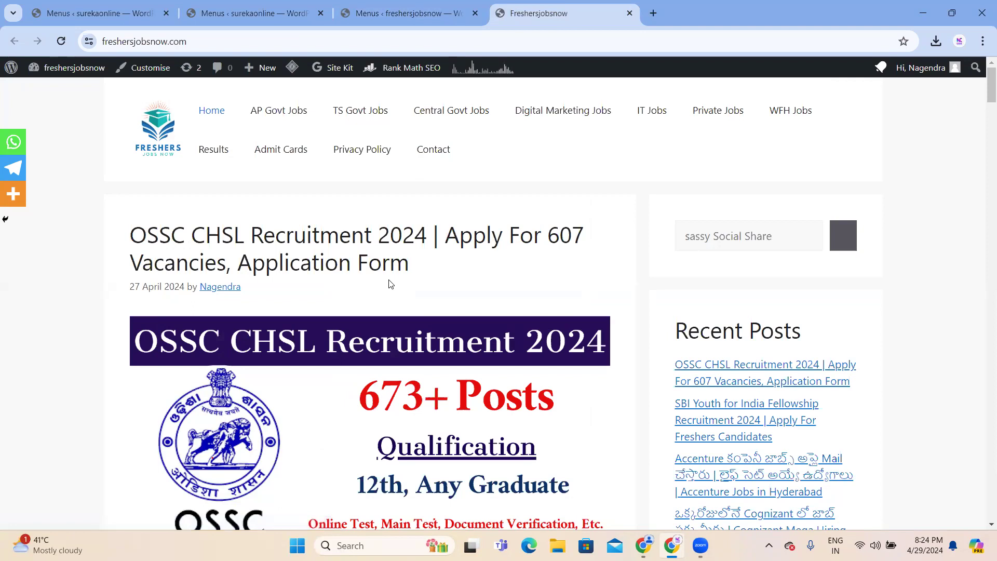
left_click(398, 5)
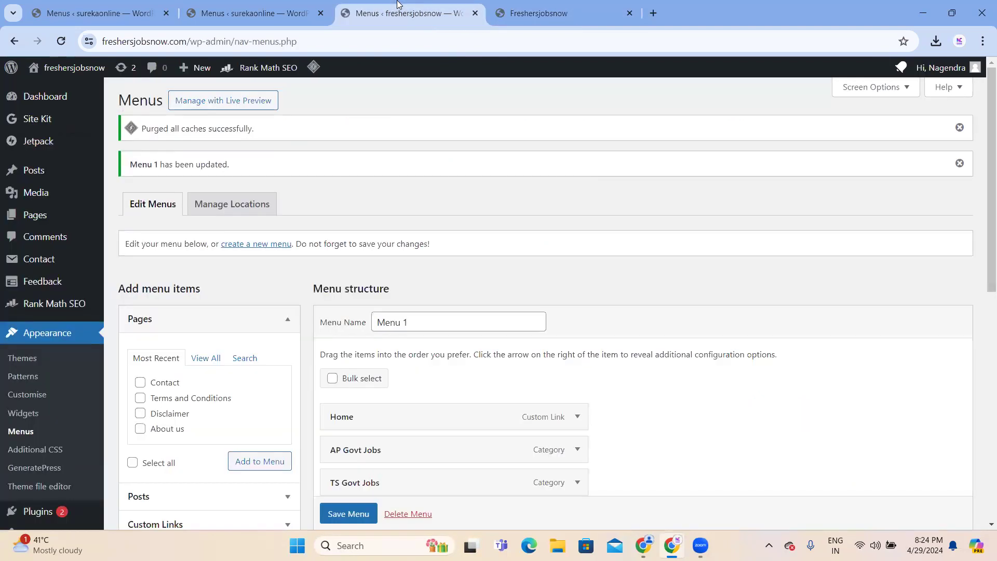
List all pages available for freshersjobsnow's Menu 1, and look through the job posts on the site's home page.
left_click(205, 364)
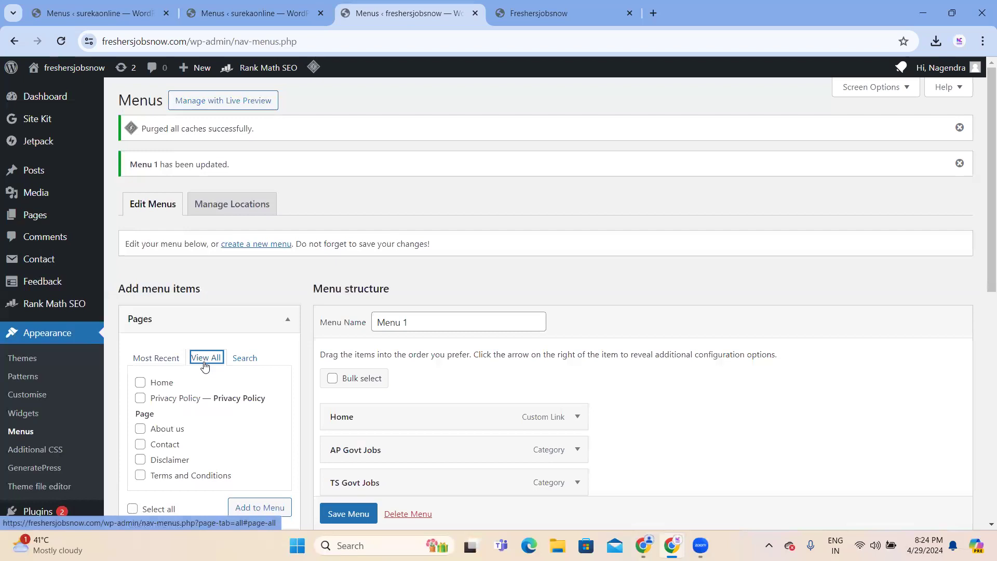
left_click(550, 5)
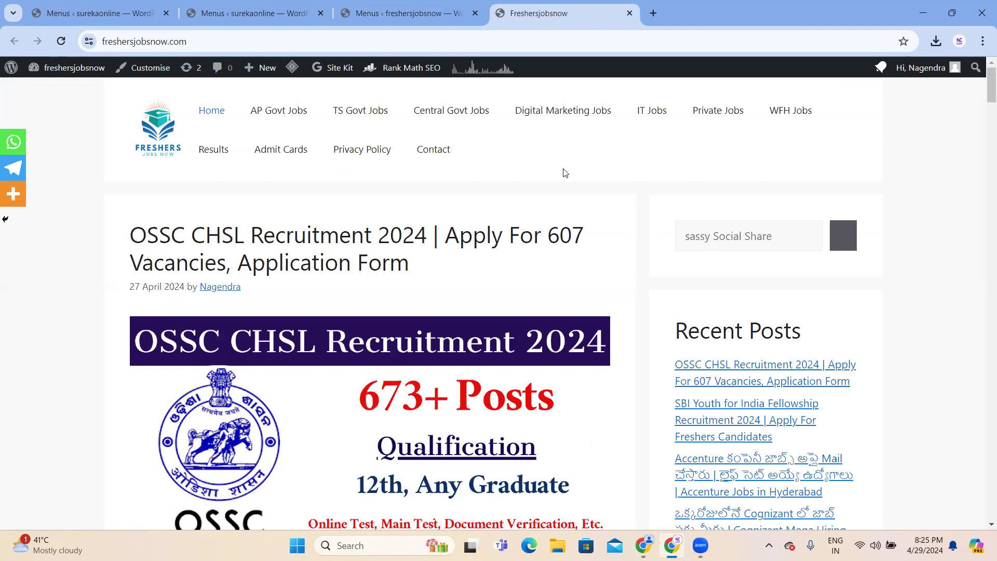
scroll(565, 173, "down", 10)
scroll(565, 173, "down", 10)
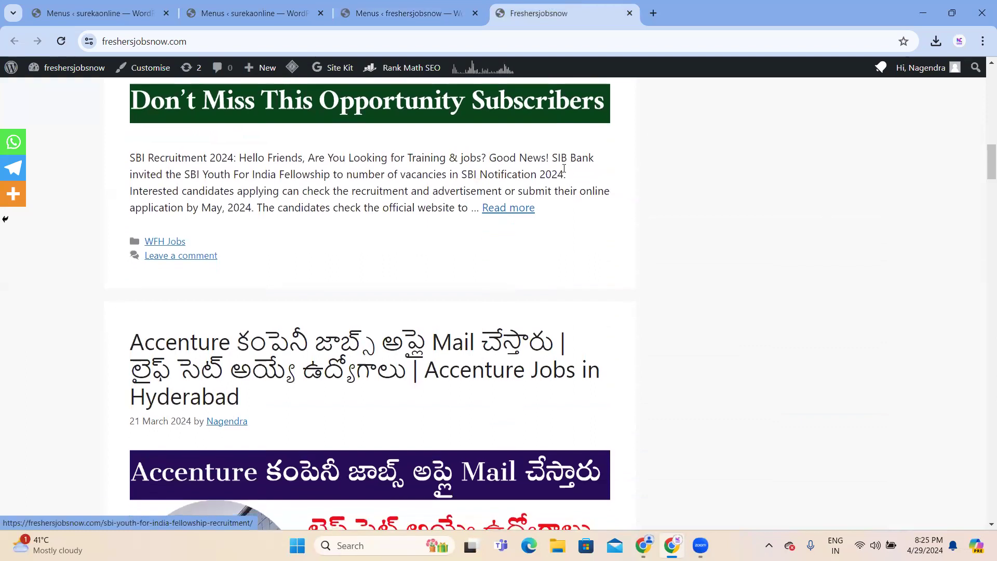
scroll(565, 171, "down", 6)
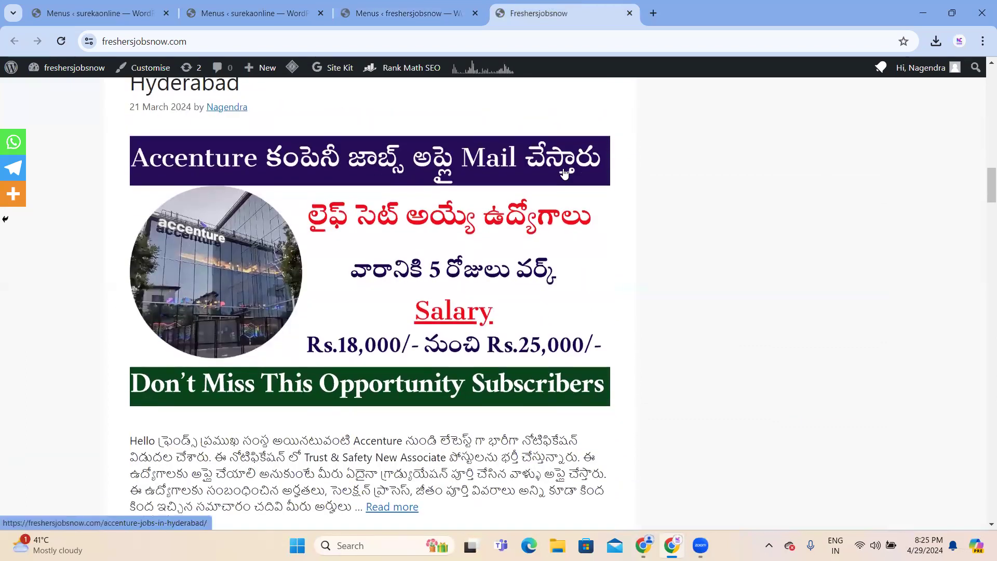
scroll(565, 173, "down", 4)
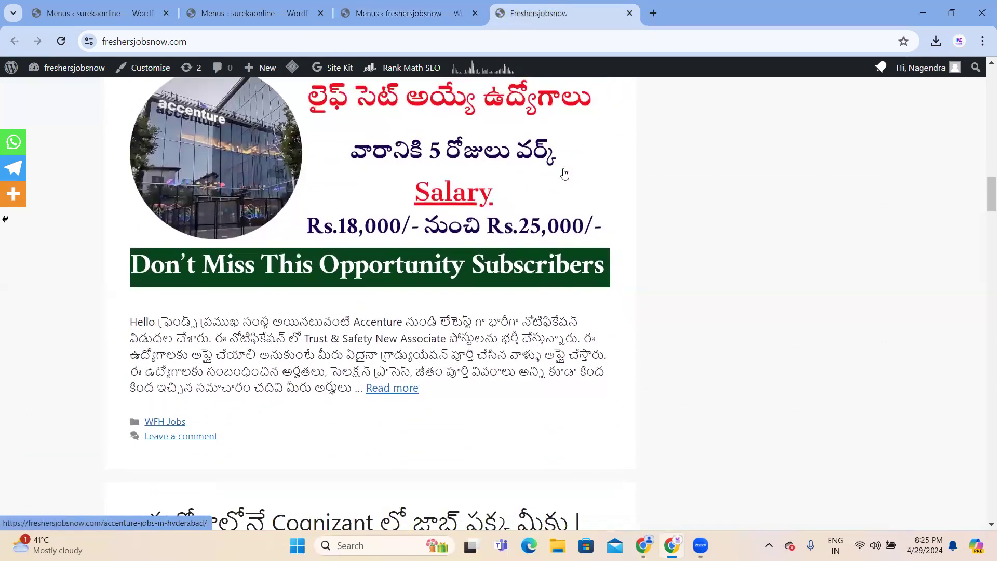
scroll(565, 173, "down", 3)
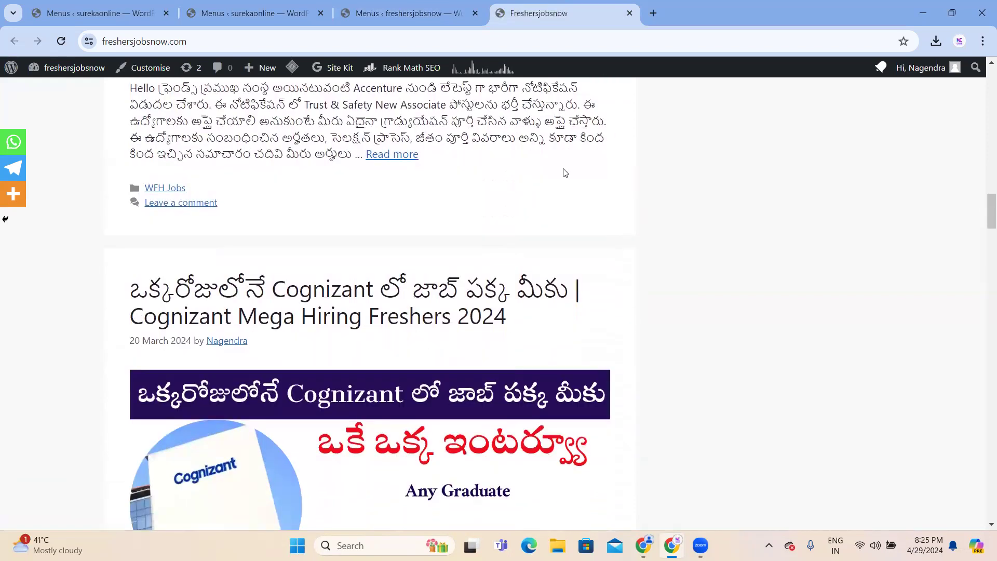
Close the freshersjobsnow tabs and the duplicate surekaonline Menus tab, keeping one surekaonline Menus tab open.
left_click(370, 13)
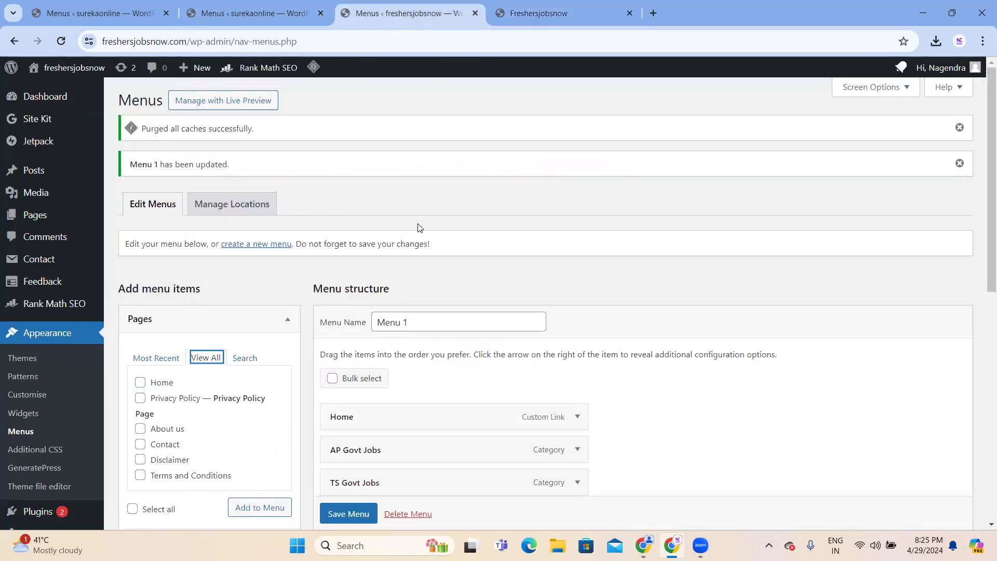
mouse_move(56, 172)
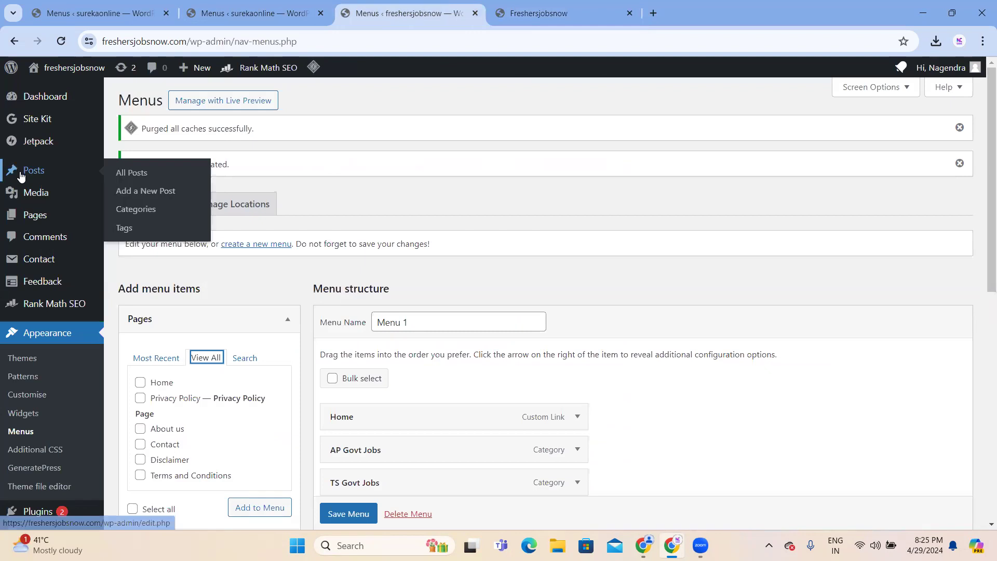
left_click(101, 7)
left_click(434, 7)
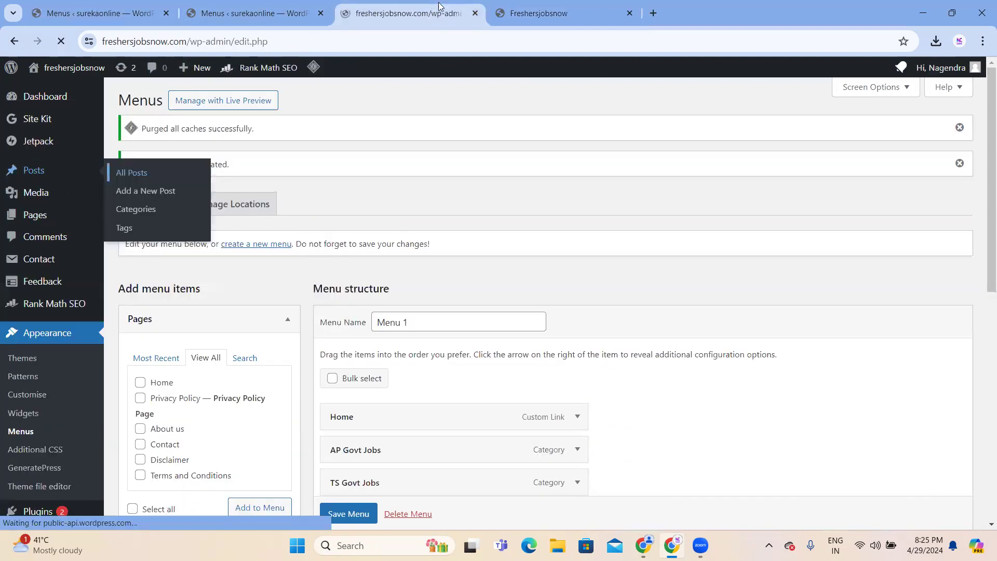
left_click(476, 14)
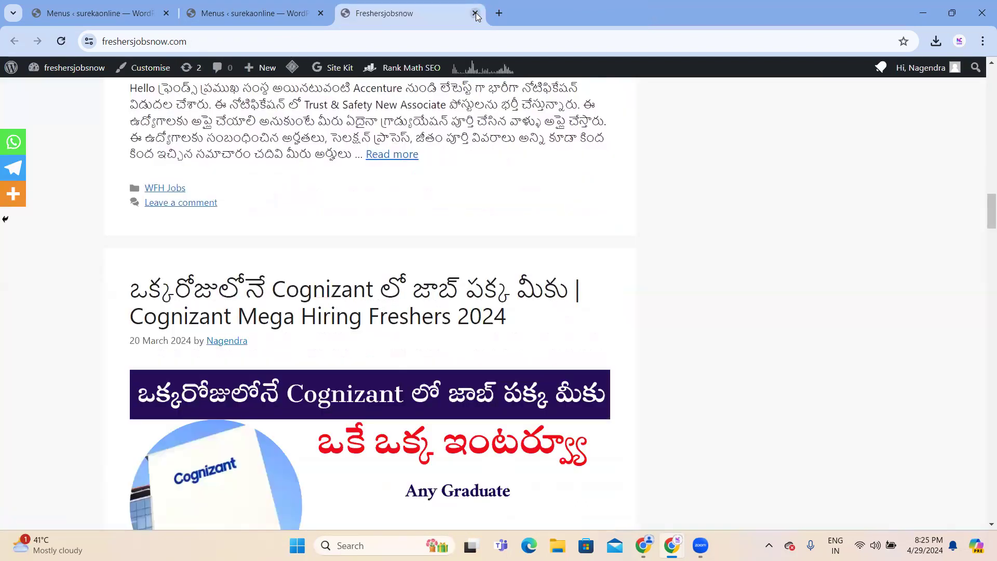
left_click(476, 14)
left_click(146, 4)
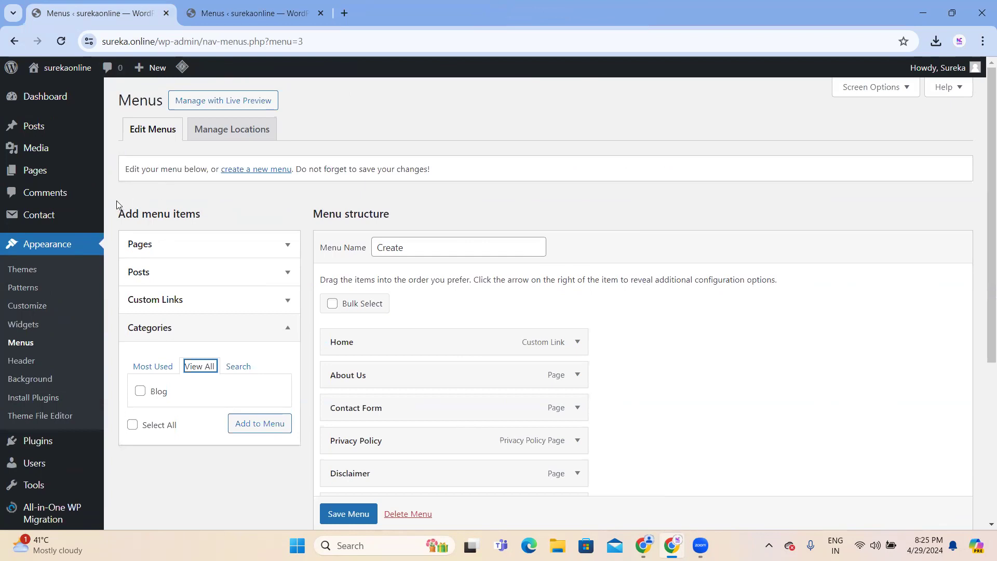
left_click(255, 4)
left_click(321, 14)
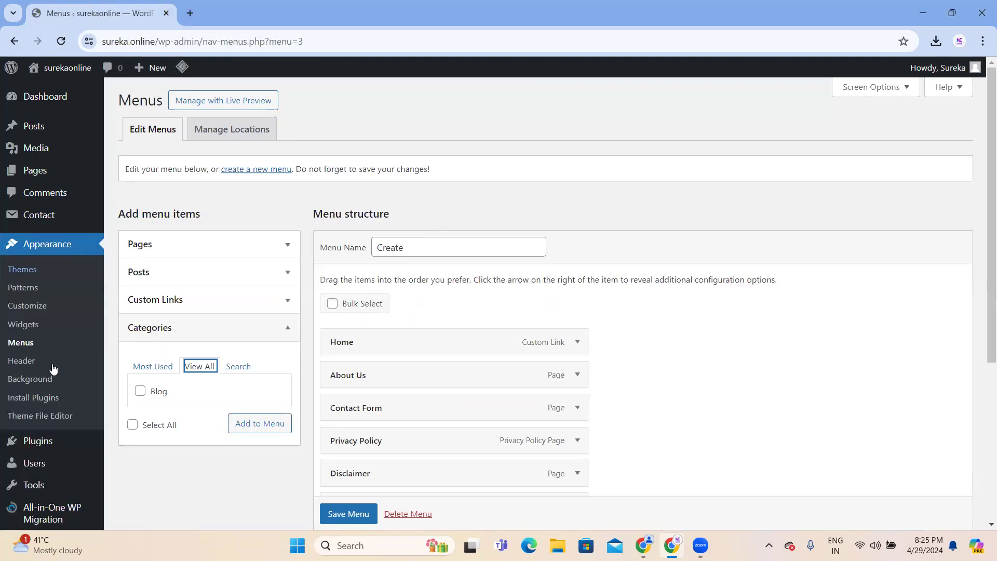
Go from surekaonline's user list to the form for adding a new user, and dismiss the recommended-plugins notice.
scroll(54, 370, "down", 2)
mouse_move(26, 366)
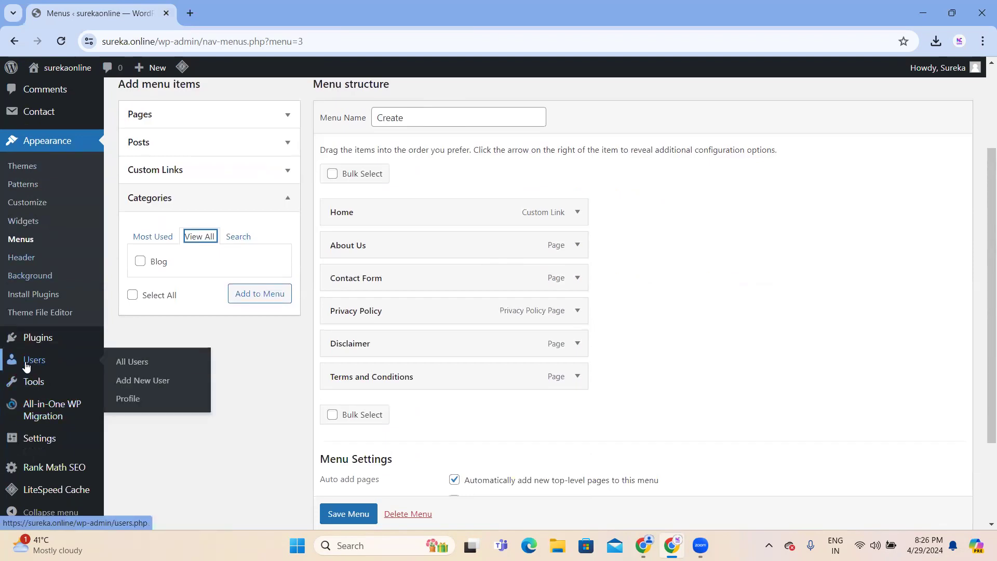
left_click(131, 365)
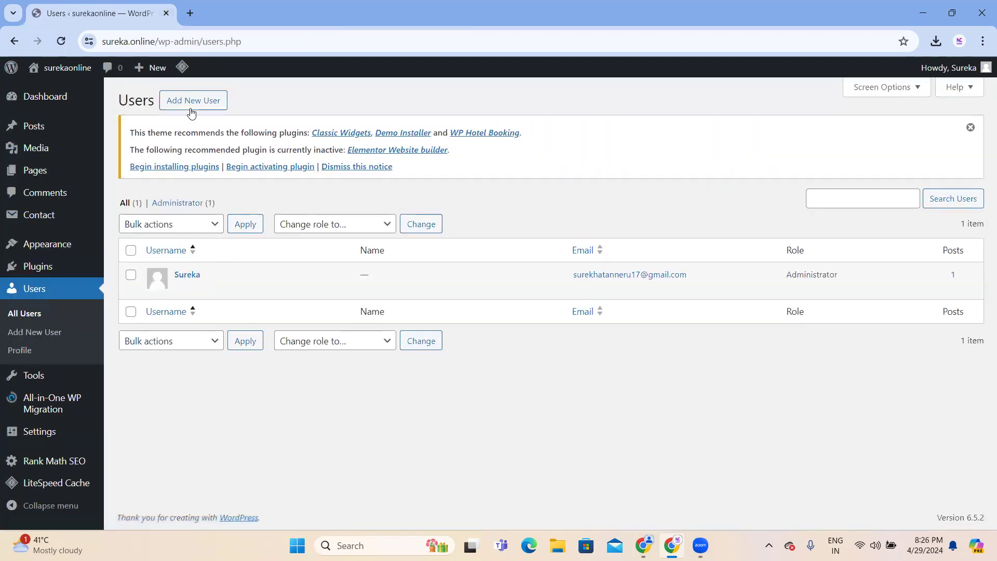
left_click(193, 102)
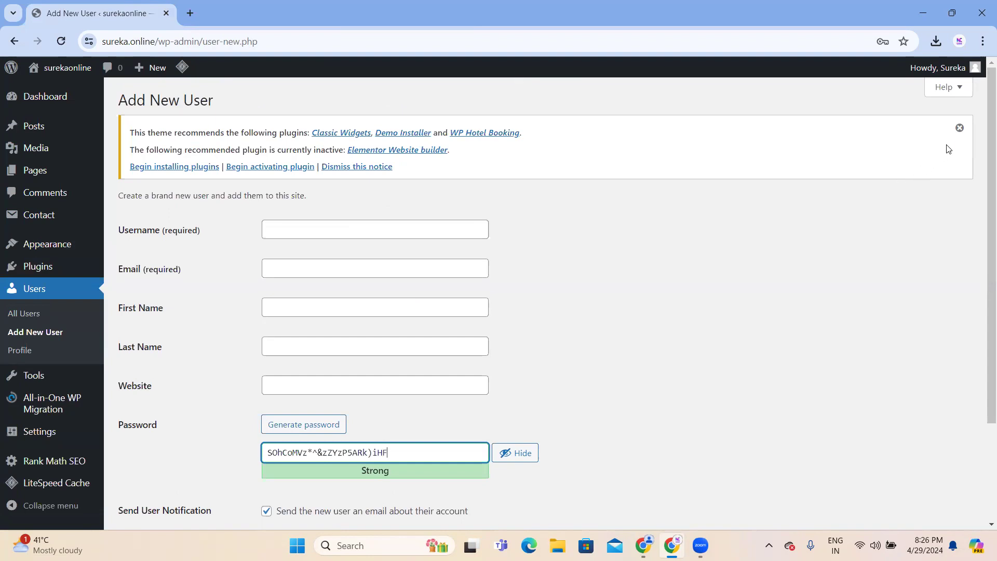
left_click(958, 131)
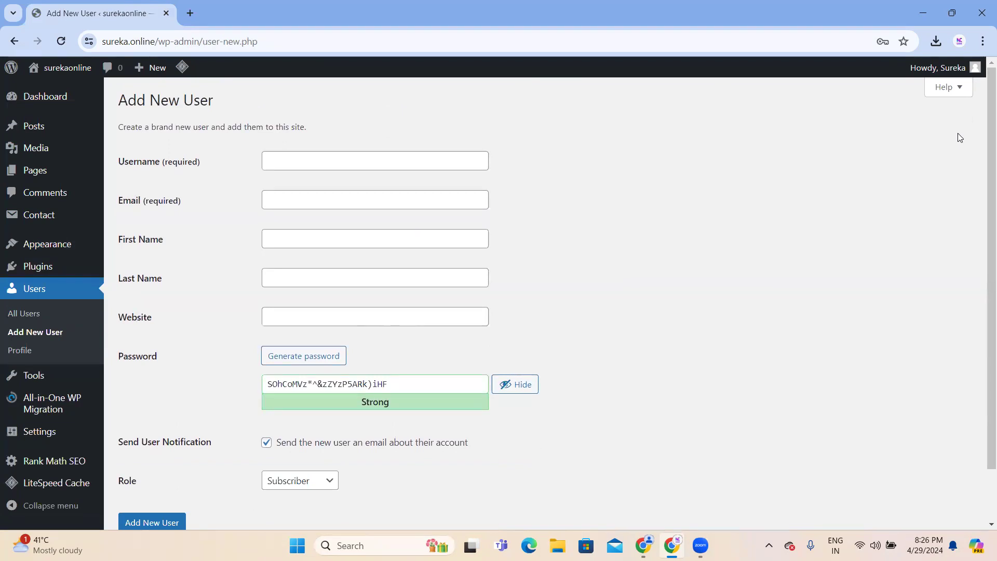
Examine the new-user form's website and password fields and its role options, from Subscriber to Administrator.
scroll(960, 137, "down", 2)
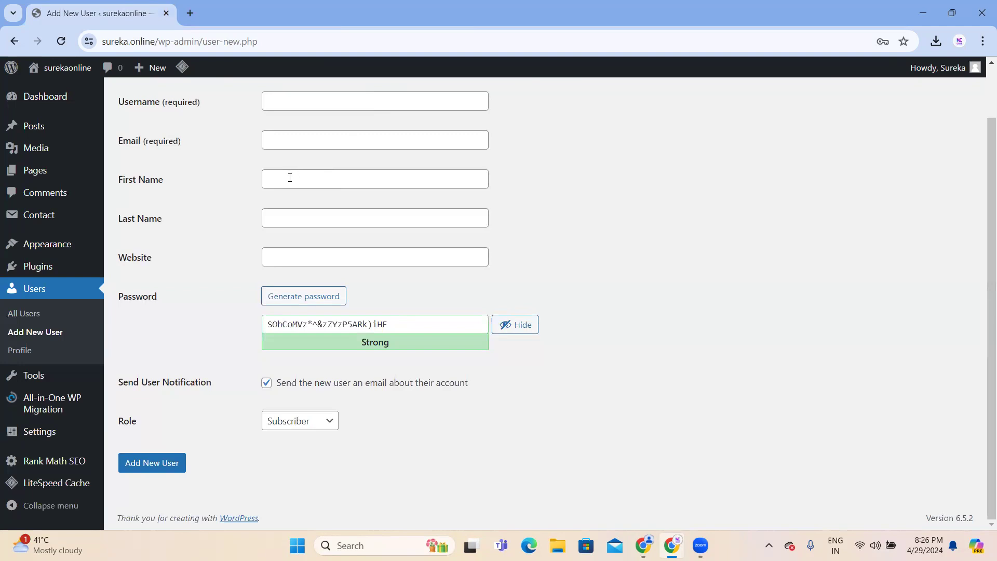
left_click(280, 257)
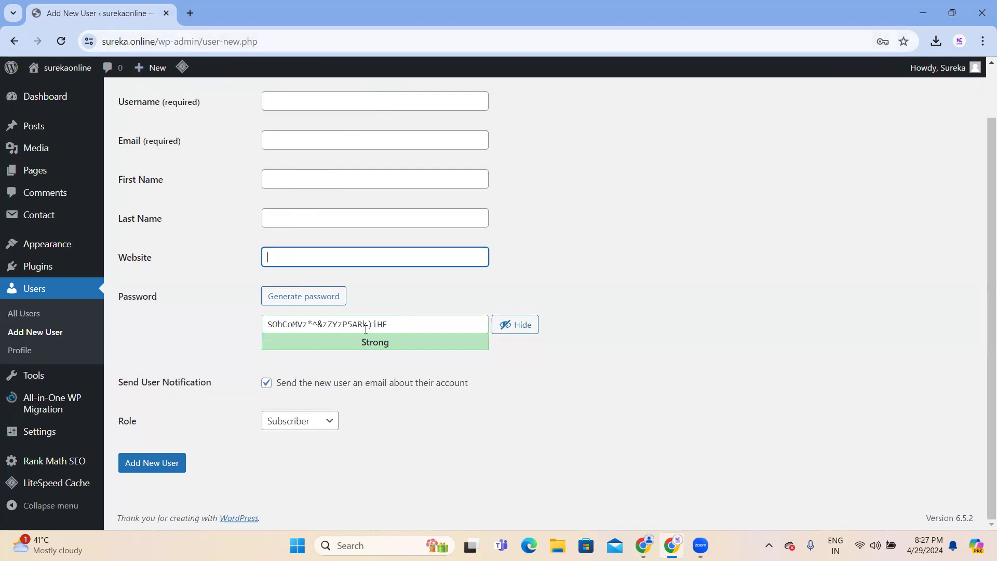
triple_click(407, 326)
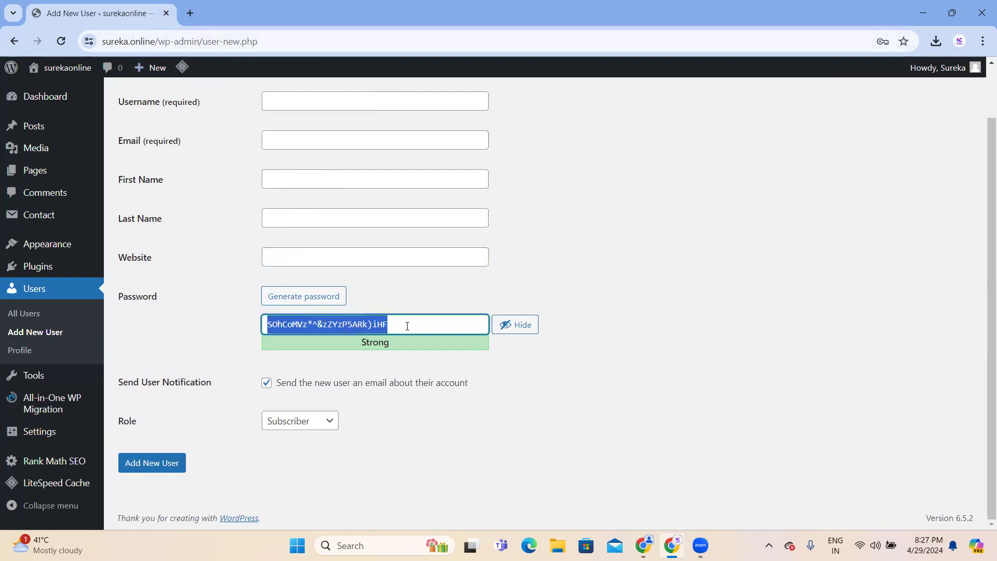
left_click(309, 429)
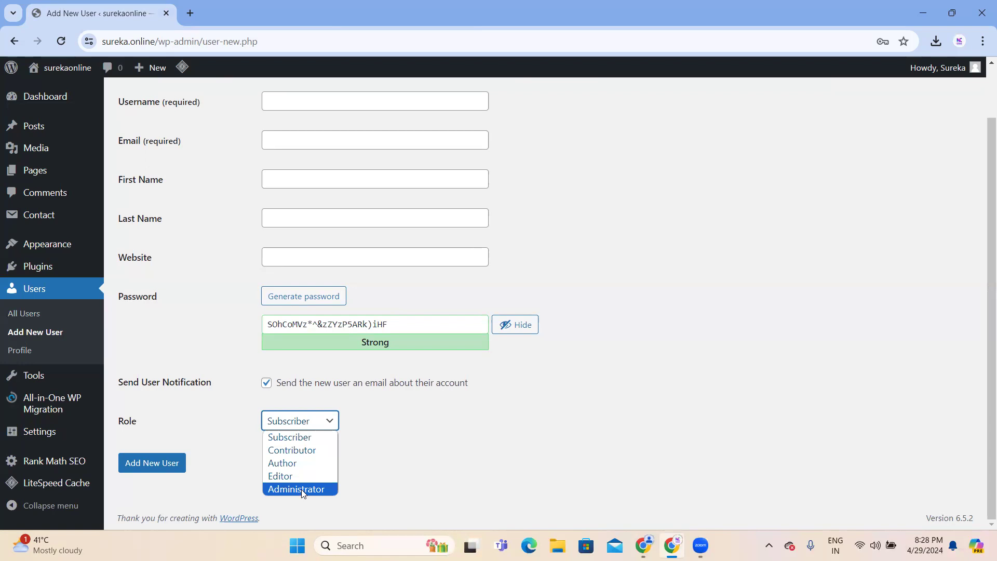
left_click(399, 413)
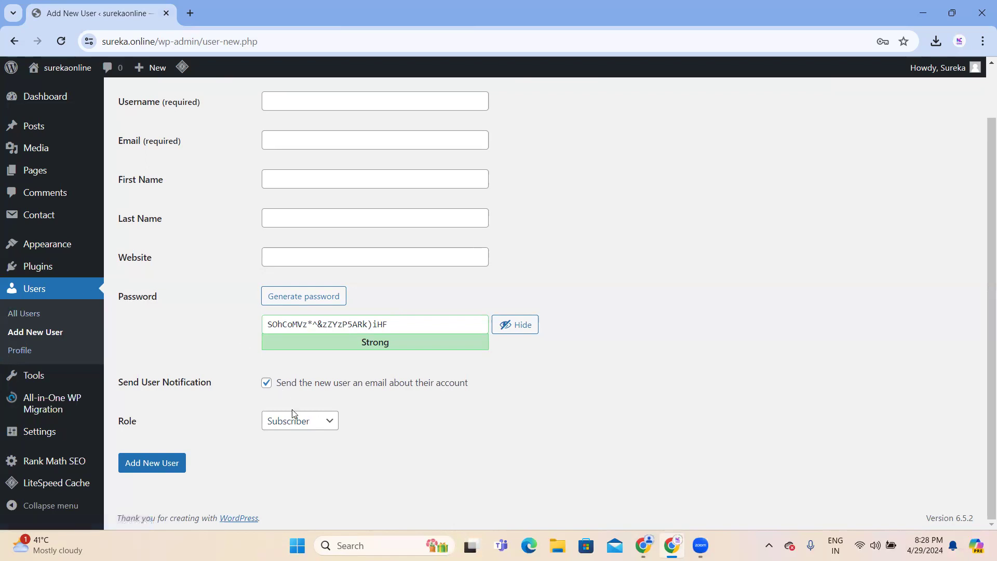
left_click(287, 422)
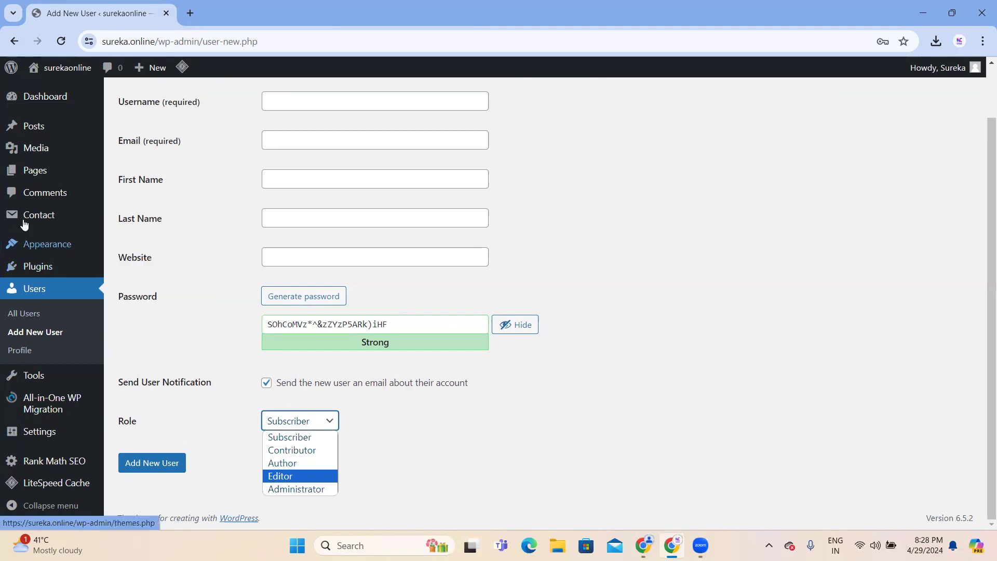
Show the list of all surekaonline posts and dismiss the recommended-plugins notice.
mouse_move(29, 129)
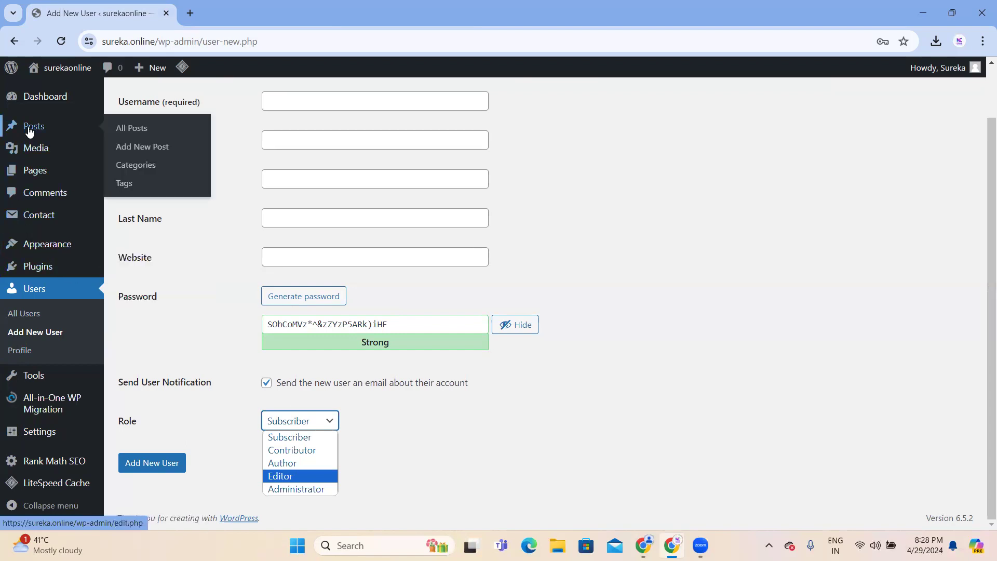
left_click(125, 136)
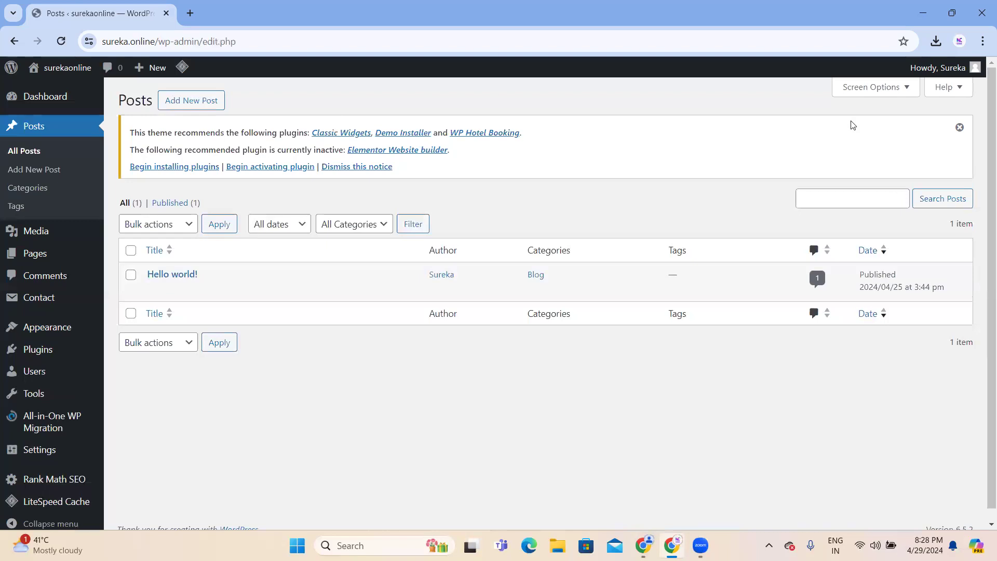
left_click(959, 129)
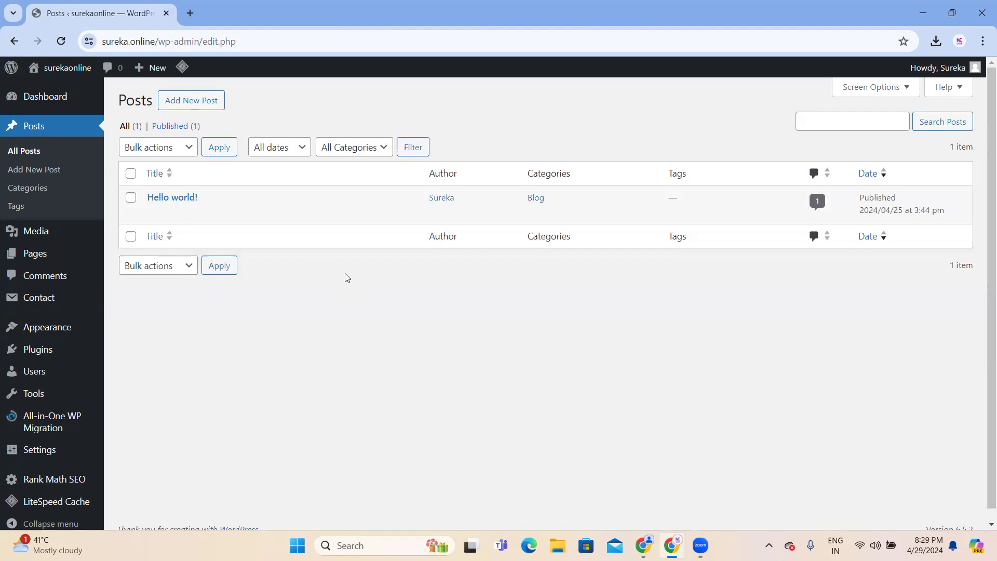
left_click_drag(338, 258, 378, 122)
left_click(392, 116)
Search Google for "sakshi" in a new tab and open the Sakshi Telugu news site from the results.
left_click(189, 14)
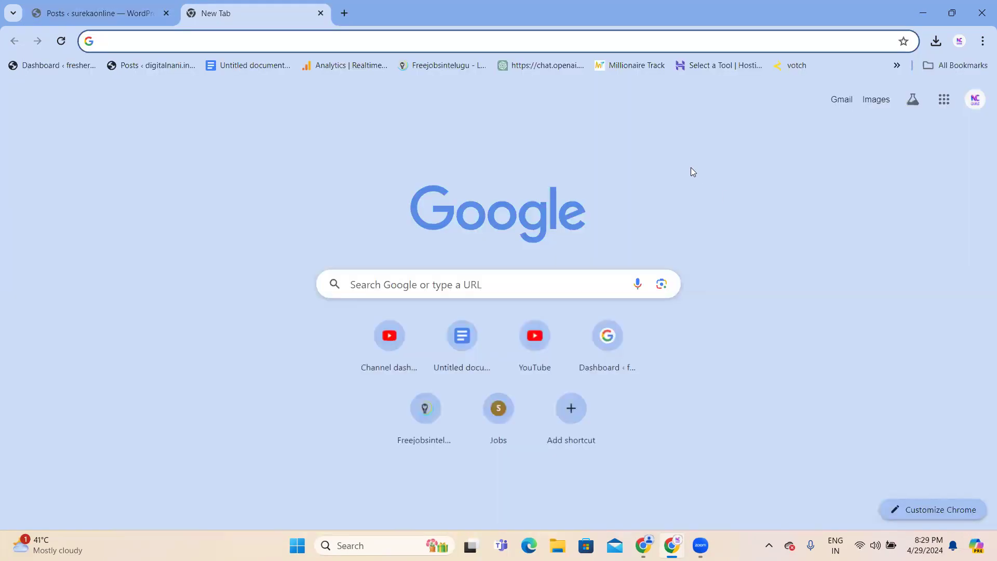
left_click(394, 286)
type("sa")
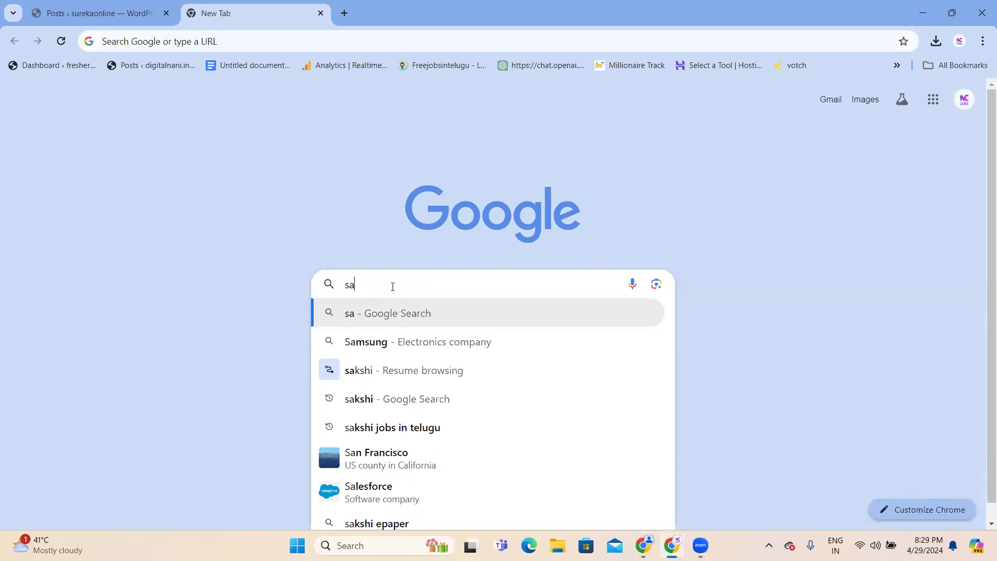
key("Down")
key("Down")
key("Down")
key("Return")
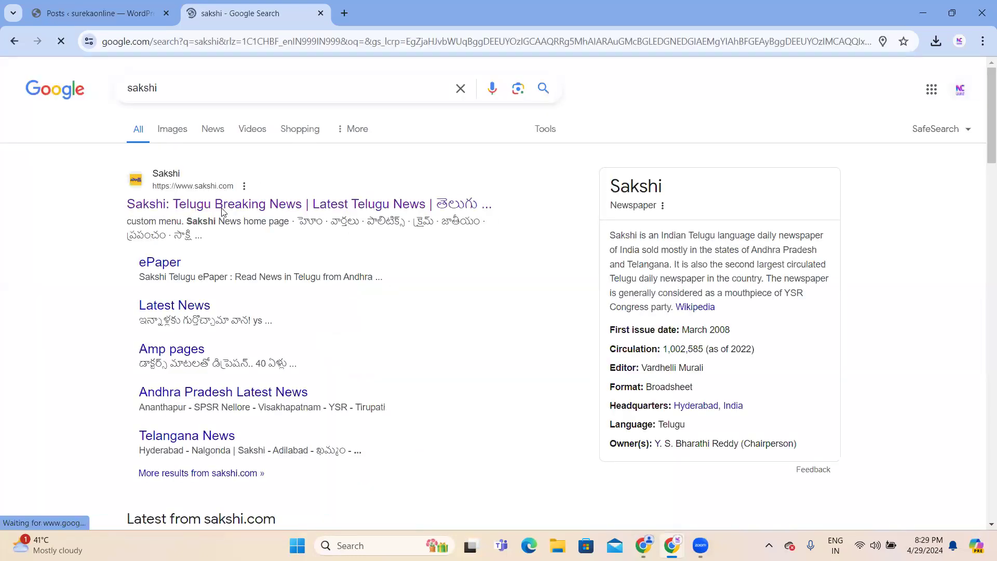
left_click(230, 205)
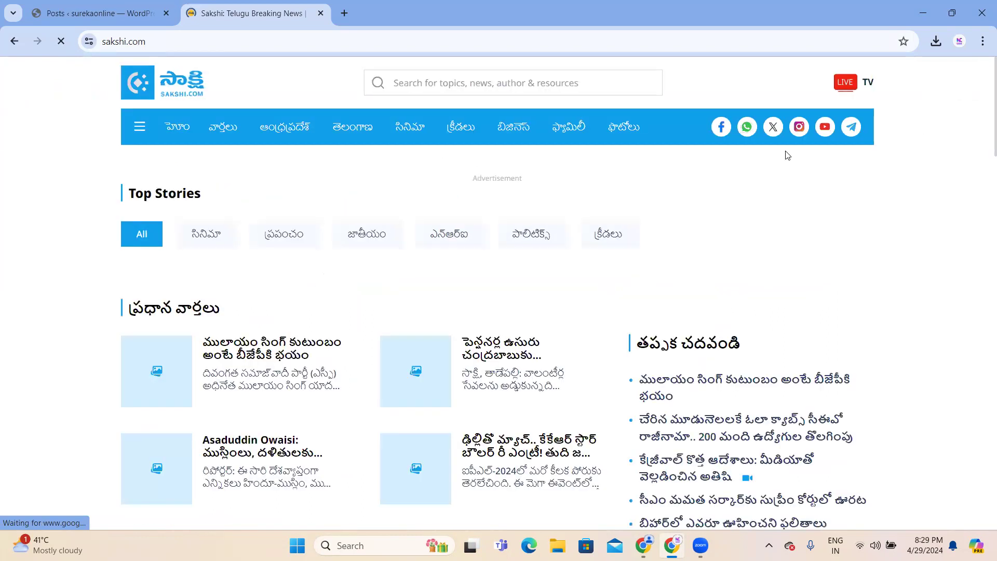
Look through the Sakshi home page's news sections and open the politics article about the Pulivendula election campaign.
scroll(590, 208, "down", 2)
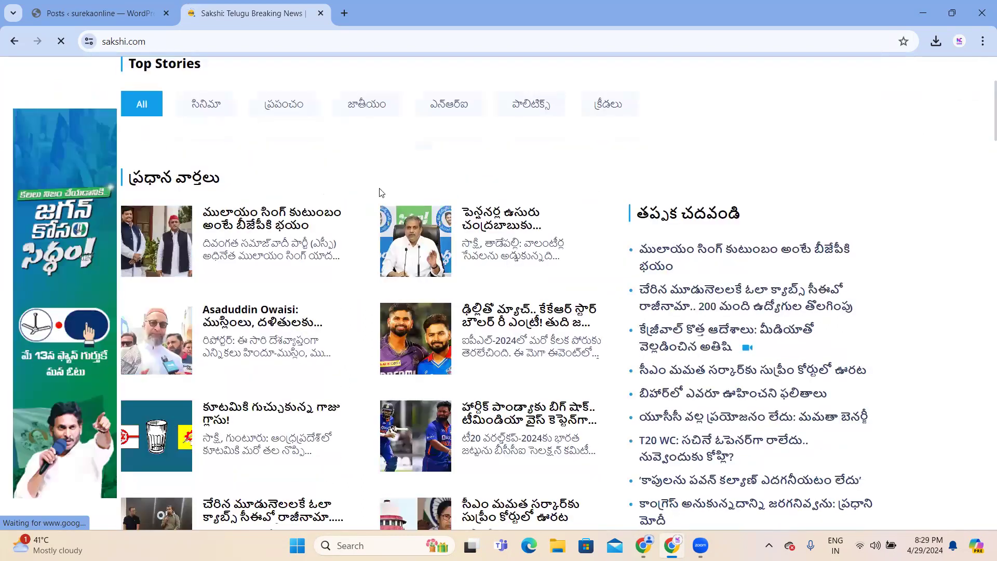
scroll(525, 194, "down", 2)
scroll(525, 191, "down", 7)
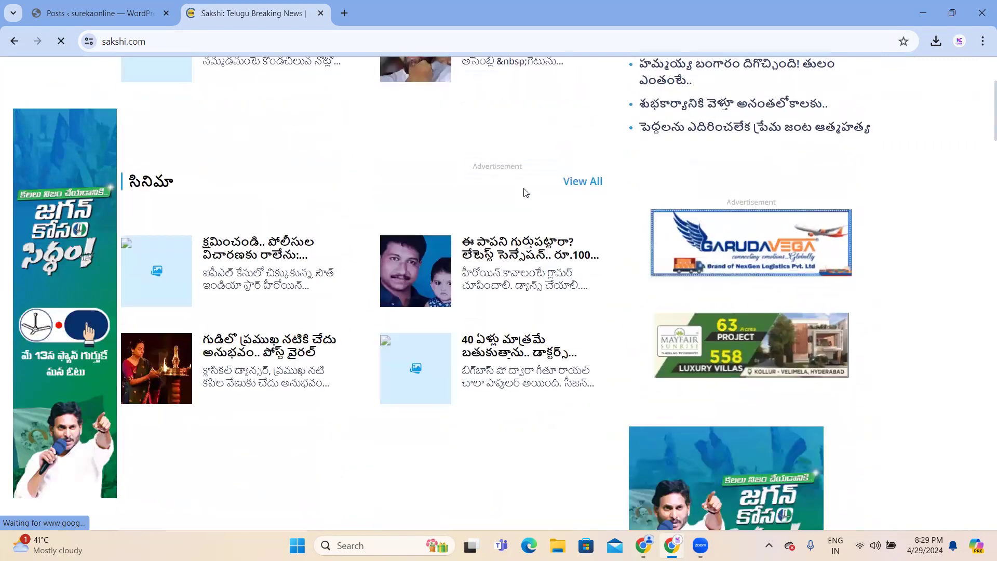
scroll(515, 193, "up", 6)
scroll(513, 193, "up", 7)
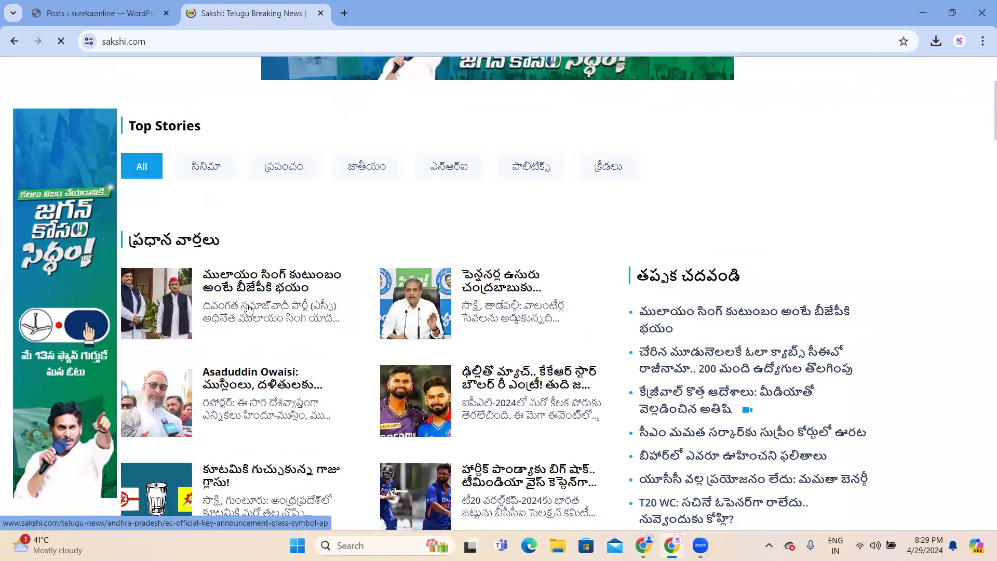
scroll(353, 286, "down", 3)
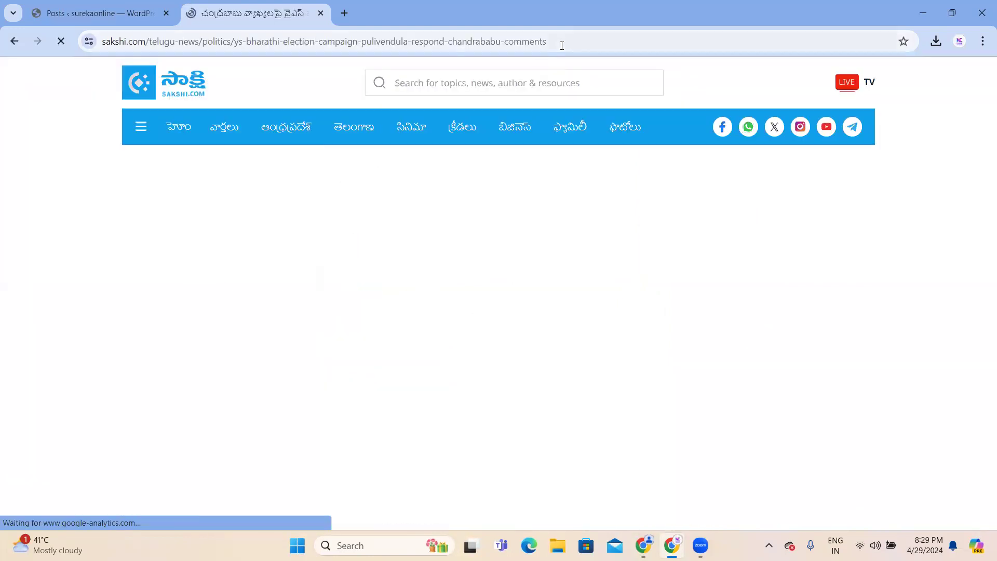
Highlight the slug part of the article's web address and dismiss the site's notification request.
left_click(597, 36)
left_click_drag(614, 36, 286, 43)
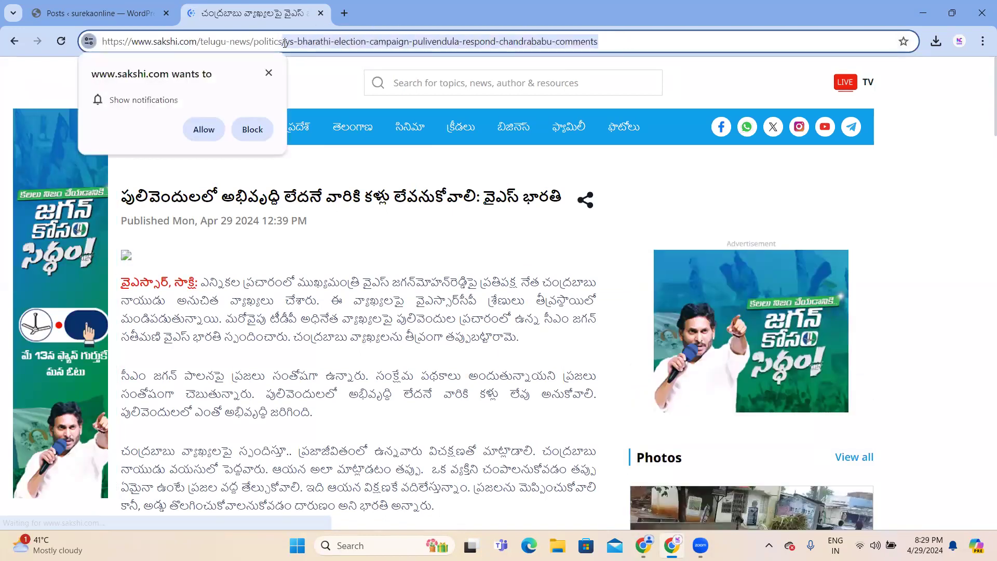
left_click(269, 73)
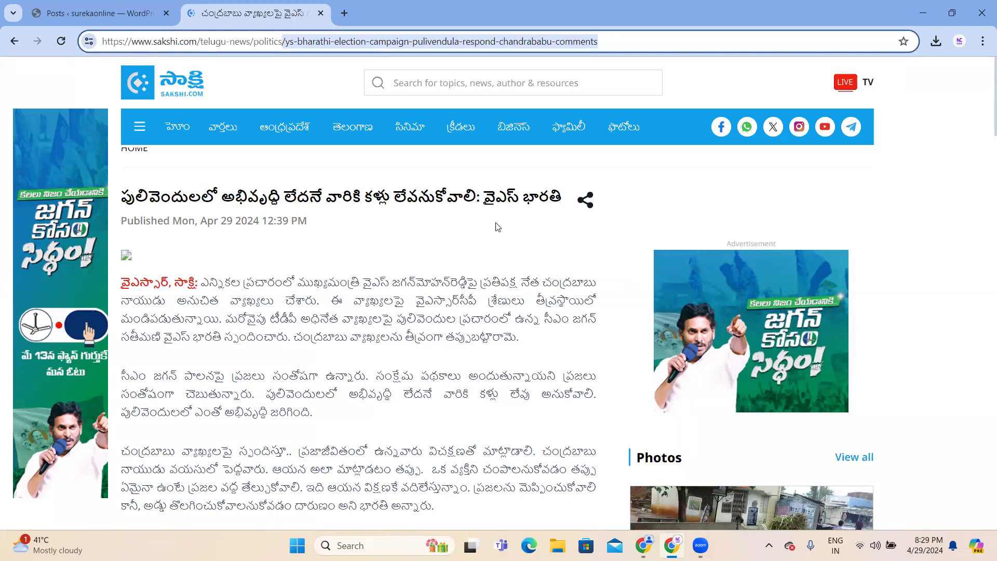
Look through the Sakshi article from headline to related news, examining its title, date, body paragraphs, embedded video and tags.
scroll(503, 227, "down", 3)
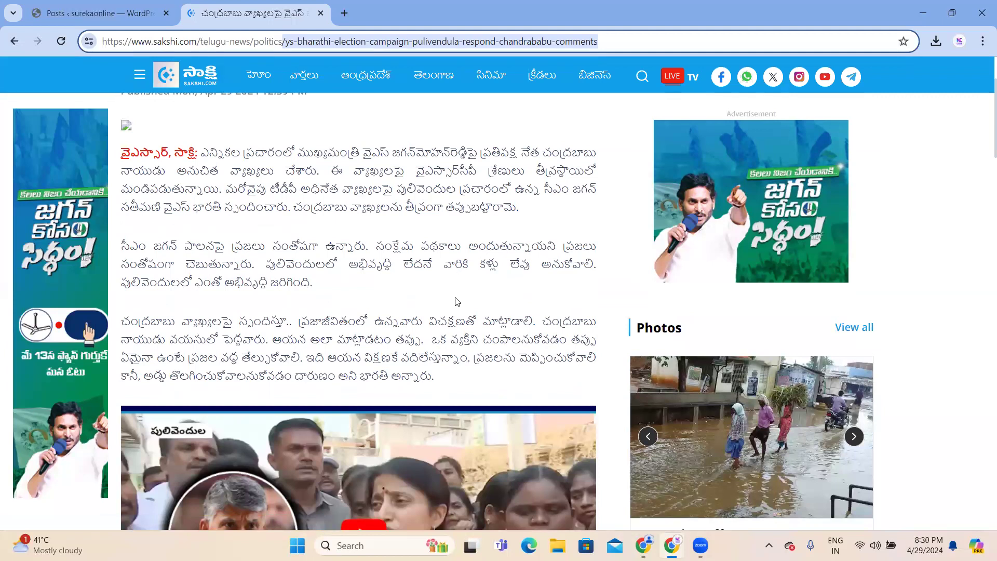
scroll(457, 301, "down", 3)
scroll(283, 342, "down", 5)
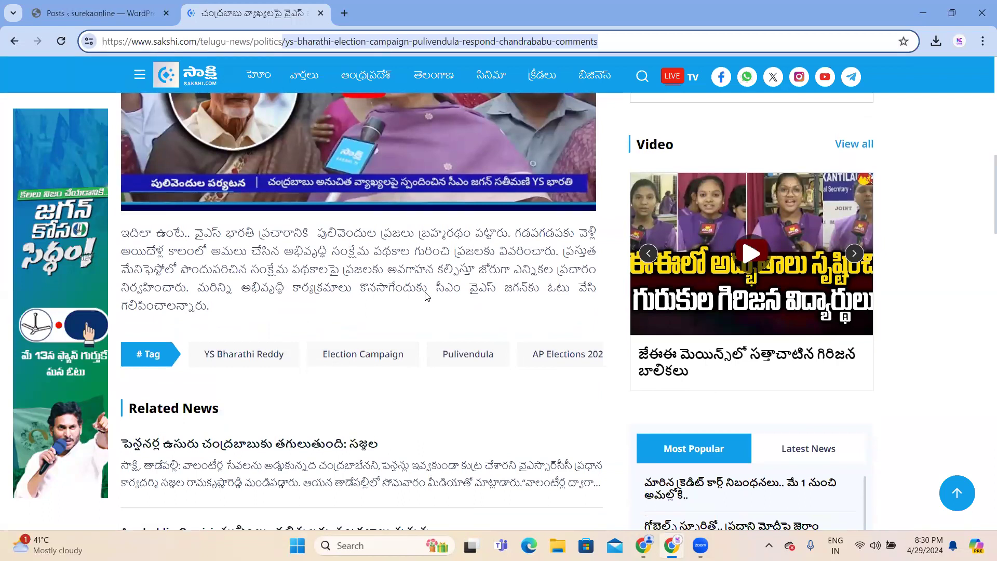
scroll(426, 296, "up", 10)
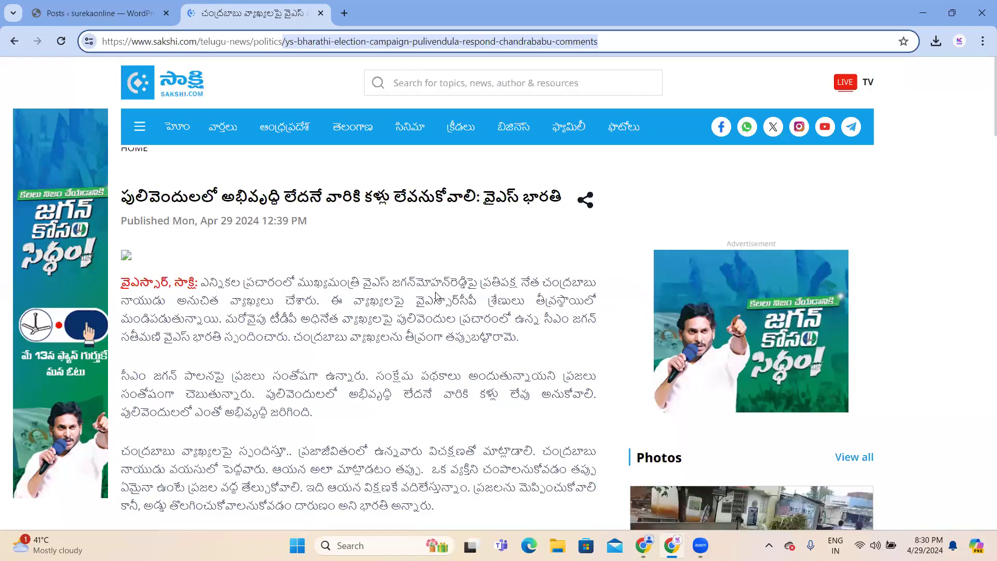
scroll(436, 295, "down", 10)
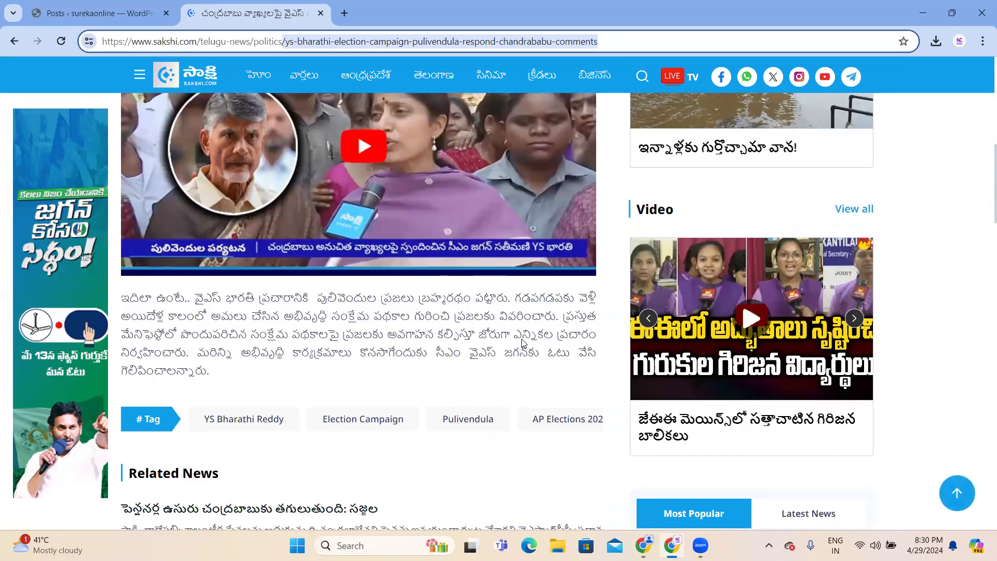
scroll(523, 342, "up", 7)
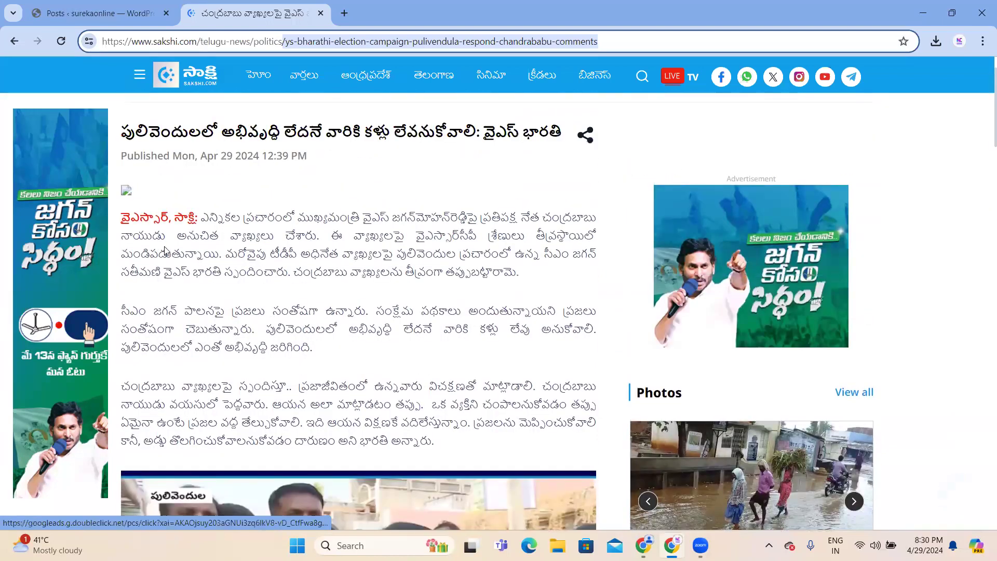
scroll(500, 340, "down", 7)
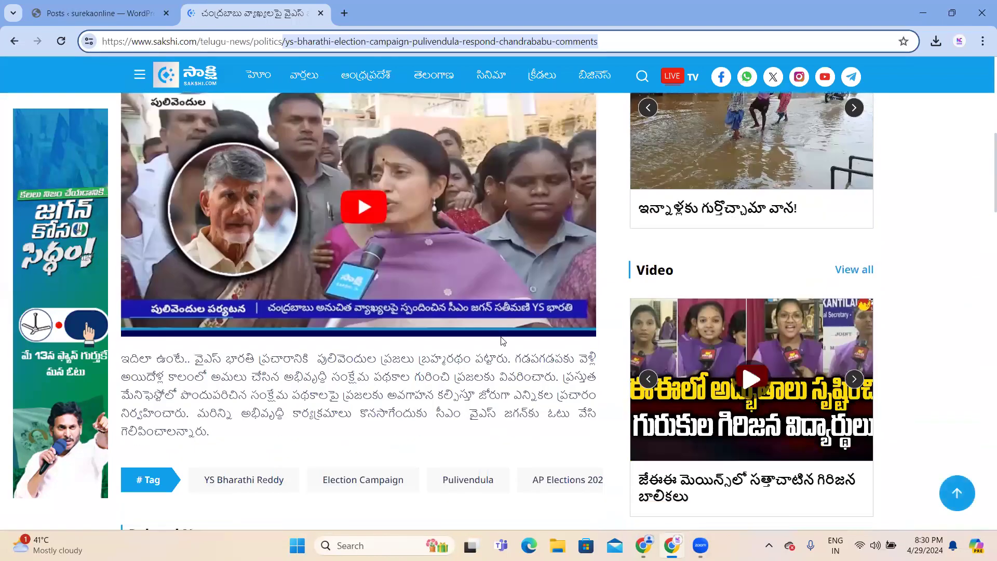
scroll(502, 341, "down", 2)
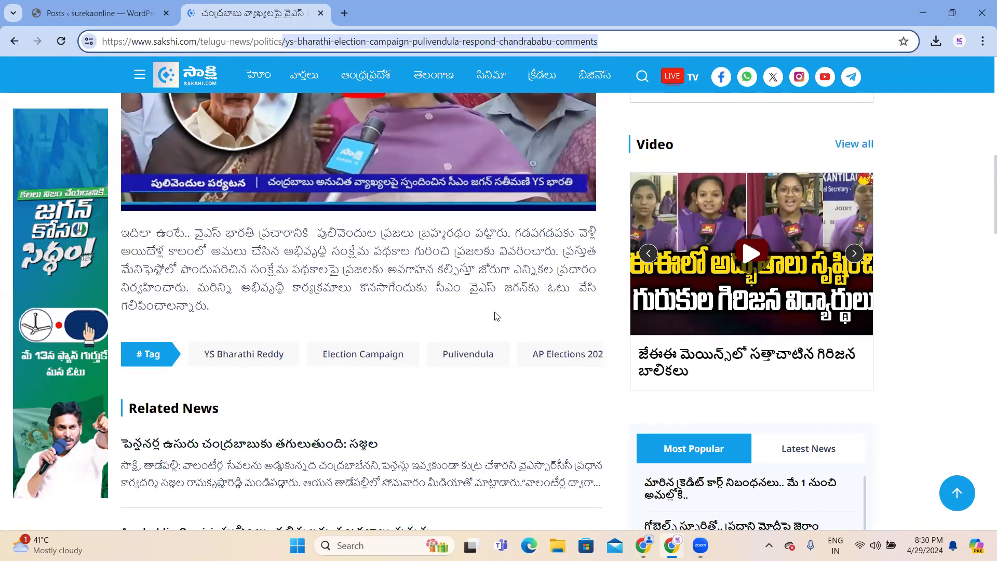
scroll(493, 312, "up", 2)
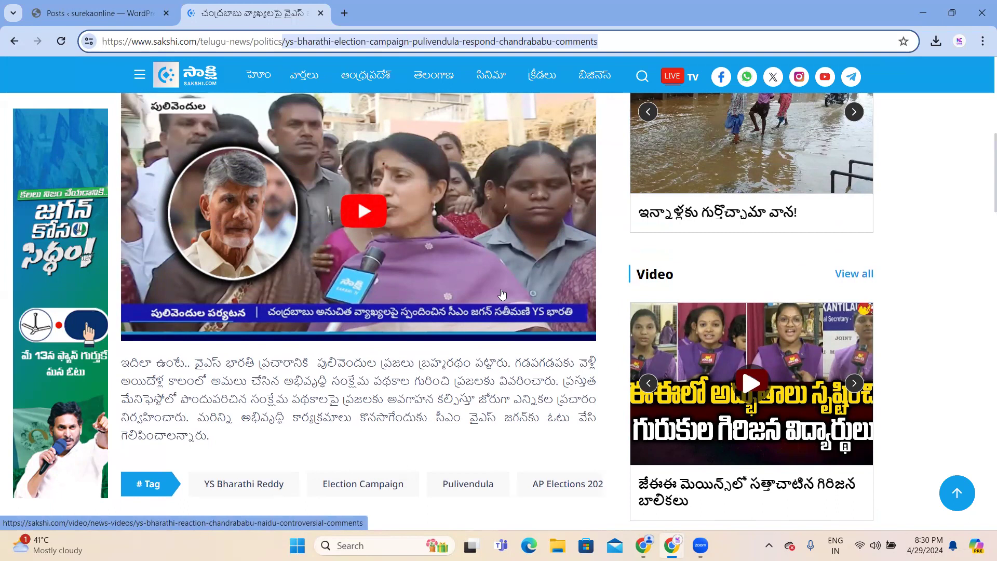
scroll(502, 295, "up", 5)
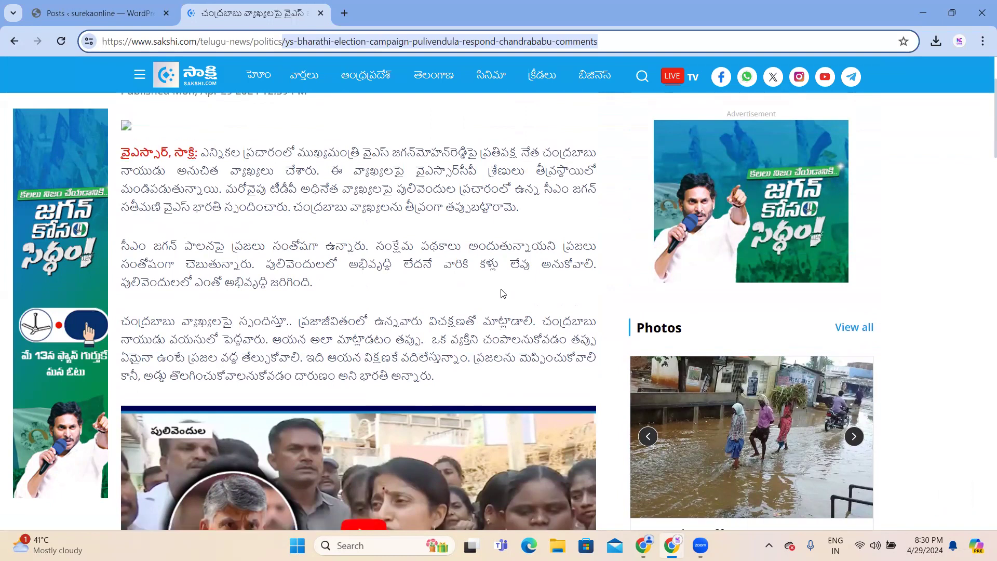
scroll(503, 293, "up", 1)
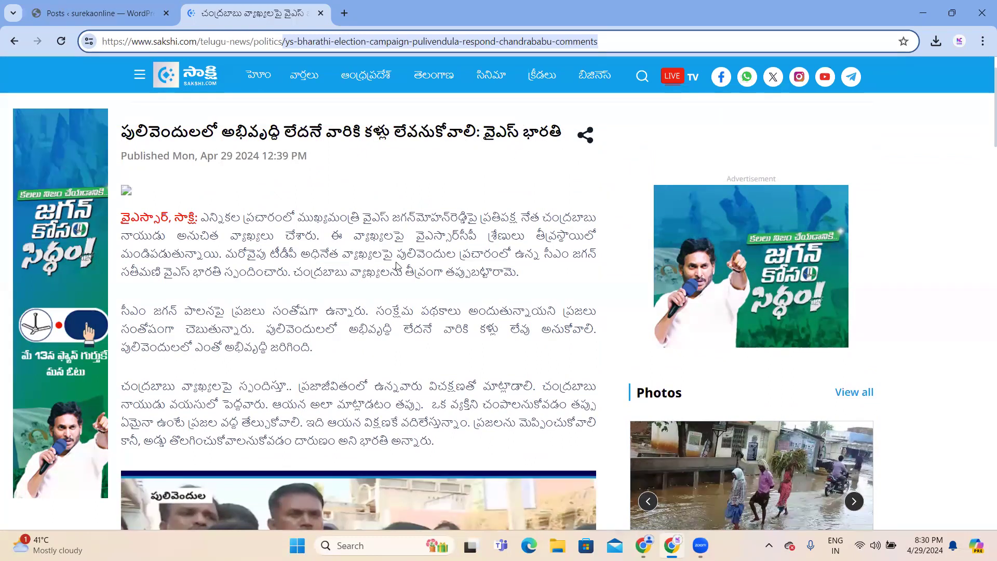
scroll(390, 271, "down", 1)
scroll(389, 271, "down", 8)
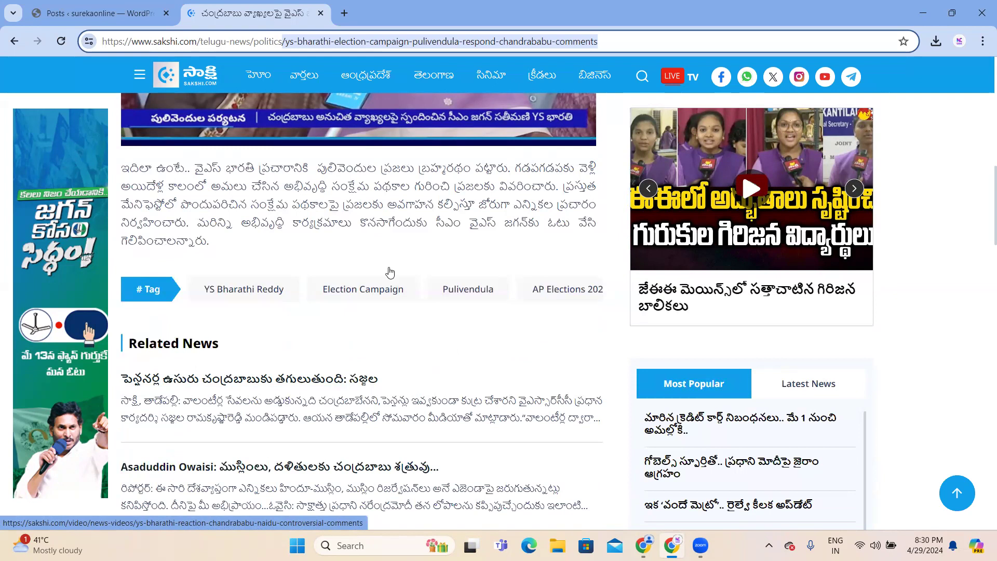
scroll(390, 272, "up", 10)
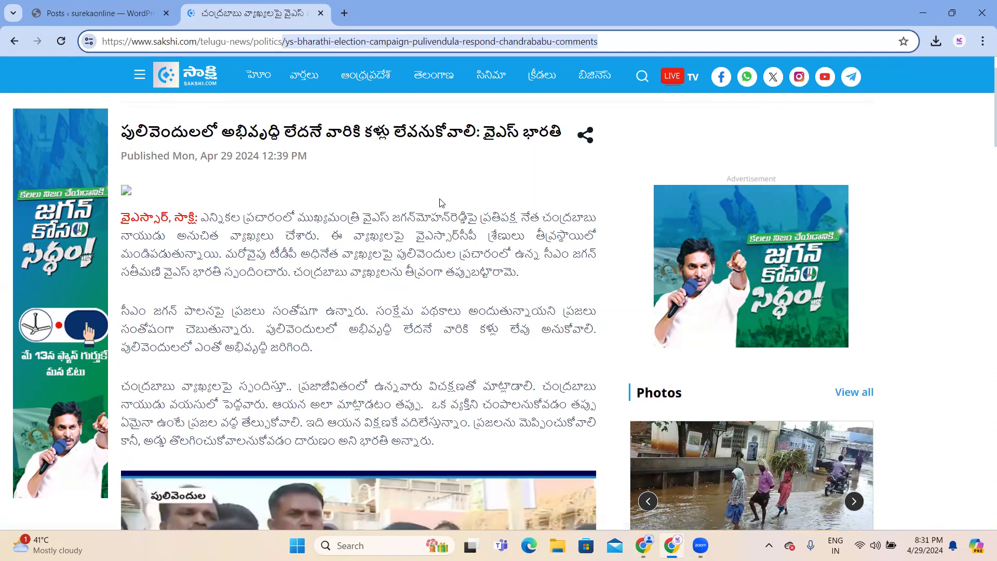
scroll(441, 202, "up", 2)
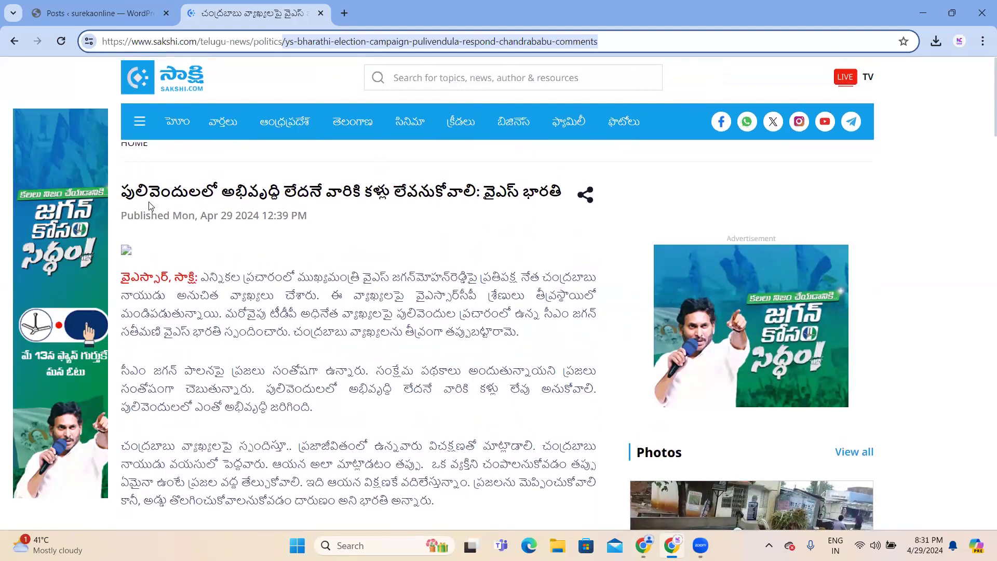
Clear the partial highlight in the article's web address, select the whole address and deselect it again.
left_click(168, 192)
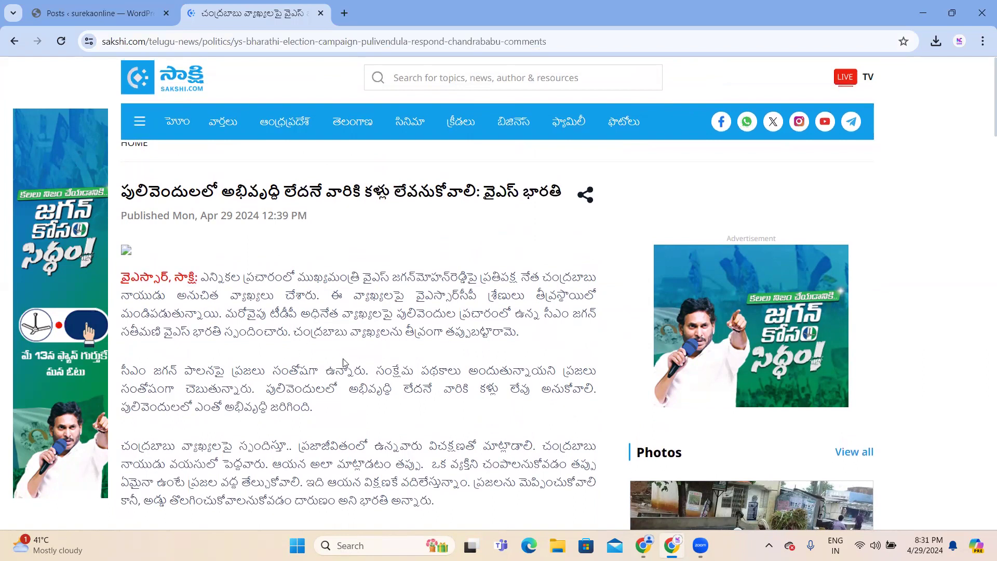
left_click(567, 38)
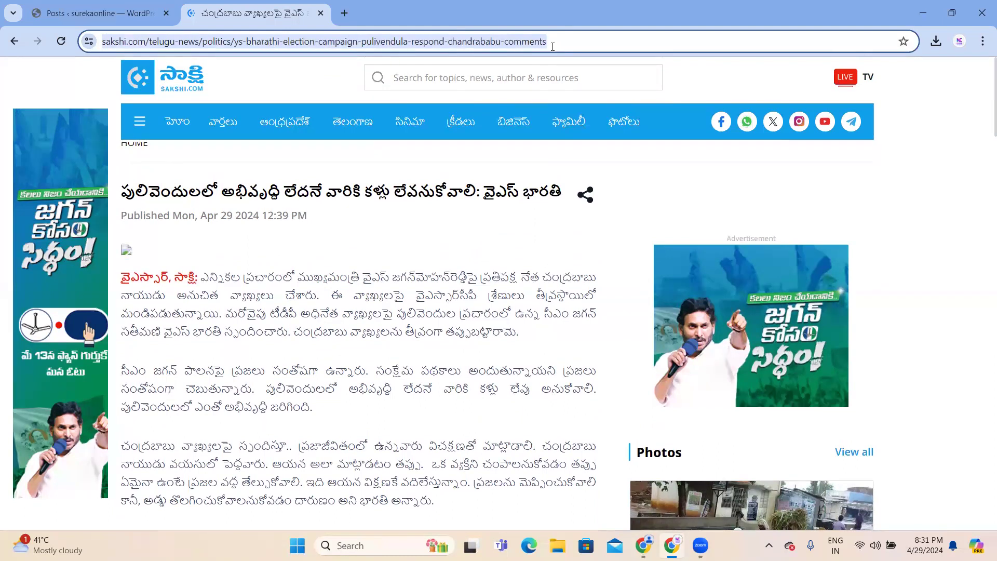
left_click(675, 66)
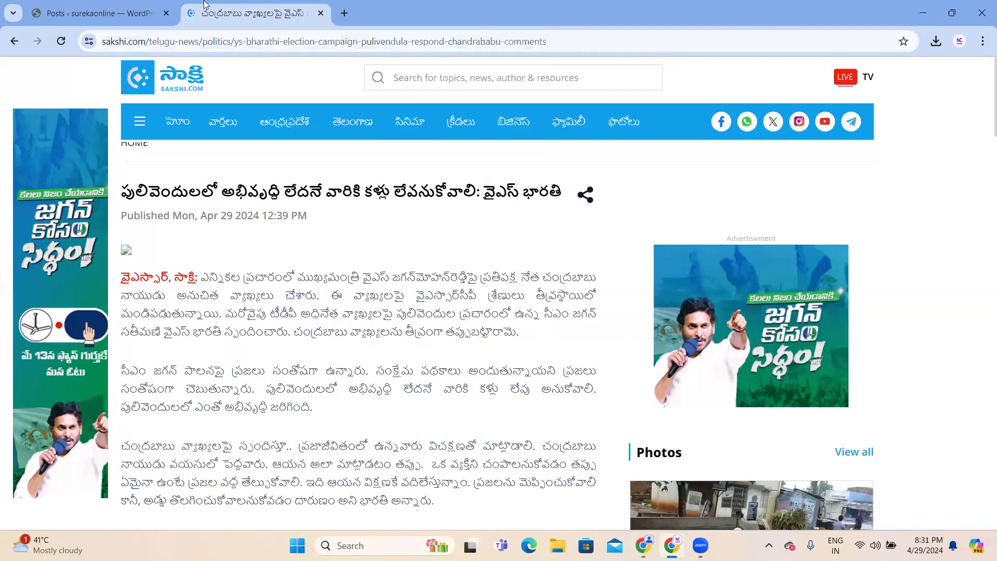
Open a blank browser tab, close the Sakshi article and return to the surekaonline posts list.
left_click(103, 16)
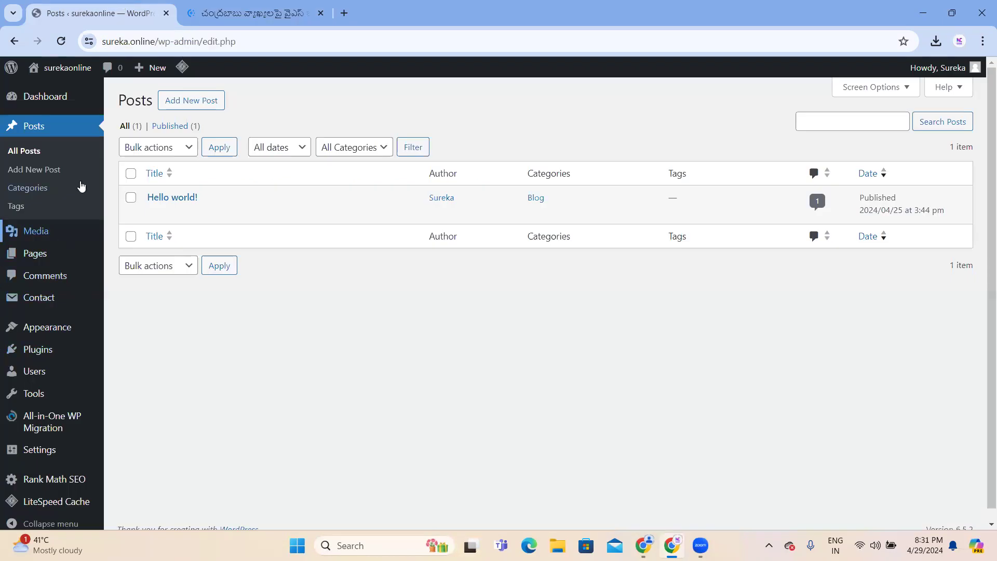
left_click(275, 6)
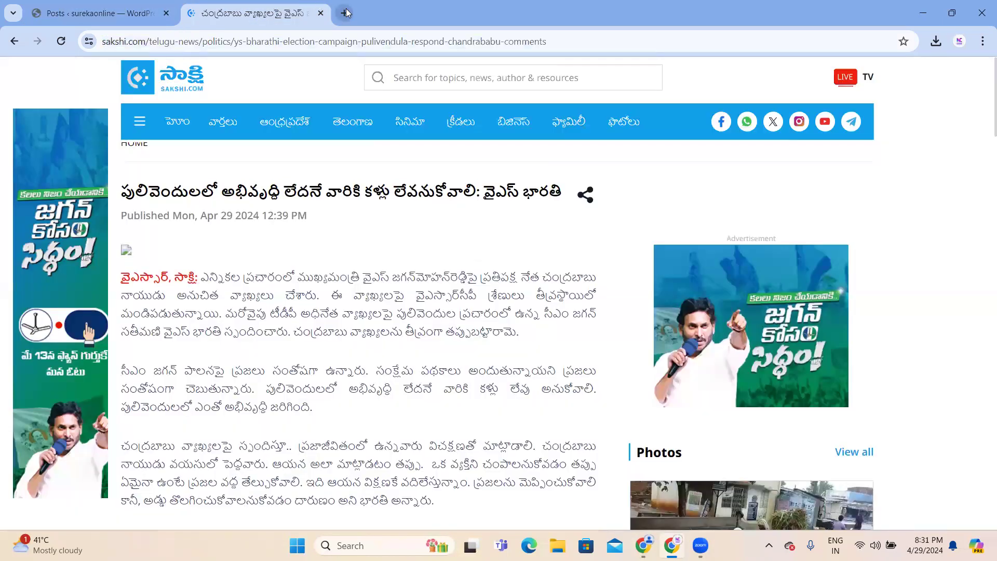
left_click(344, 13)
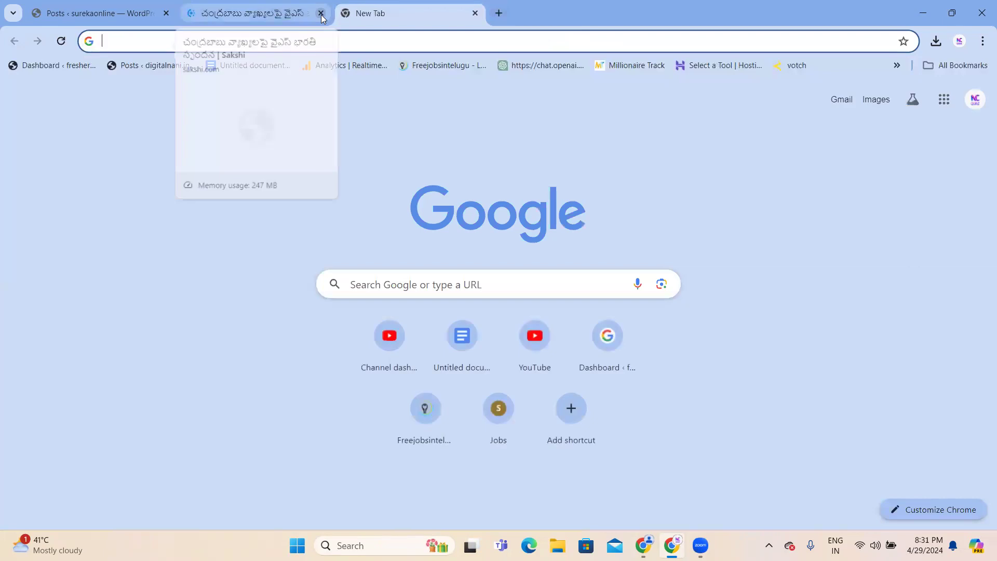
left_click(321, 14)
left_click(99, 13)
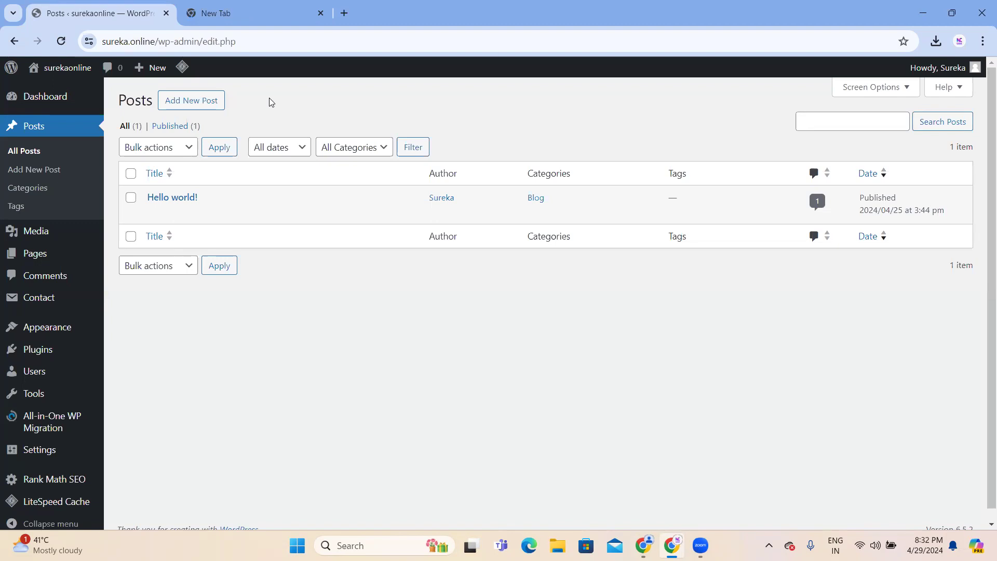
Open the bookmarked freshersjobsnow dashboard in the blank tab, list all its posts and open the OSSC CHSL Recruitment 2024 post for editing.
left_click(244, 15)
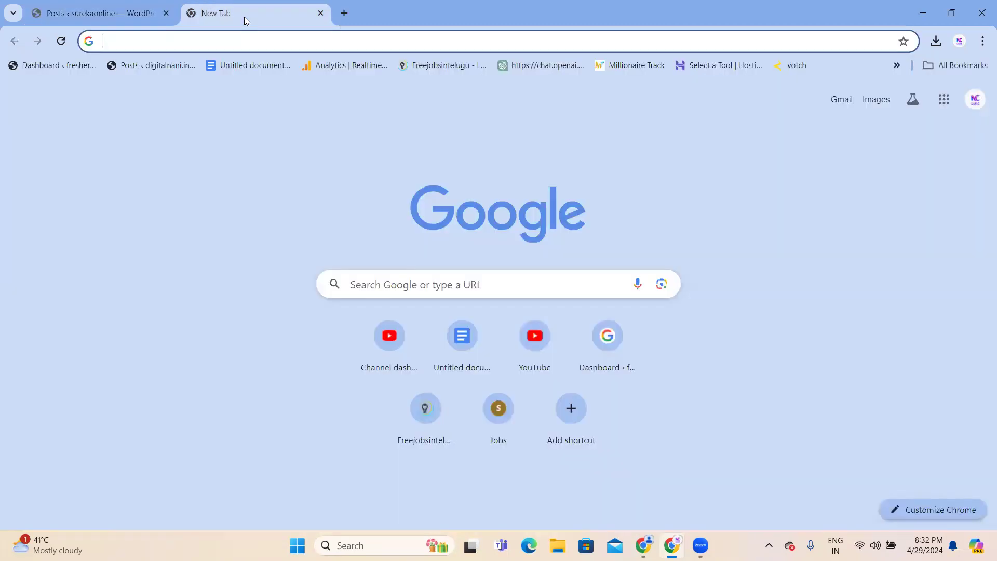
left_click(41, 68)
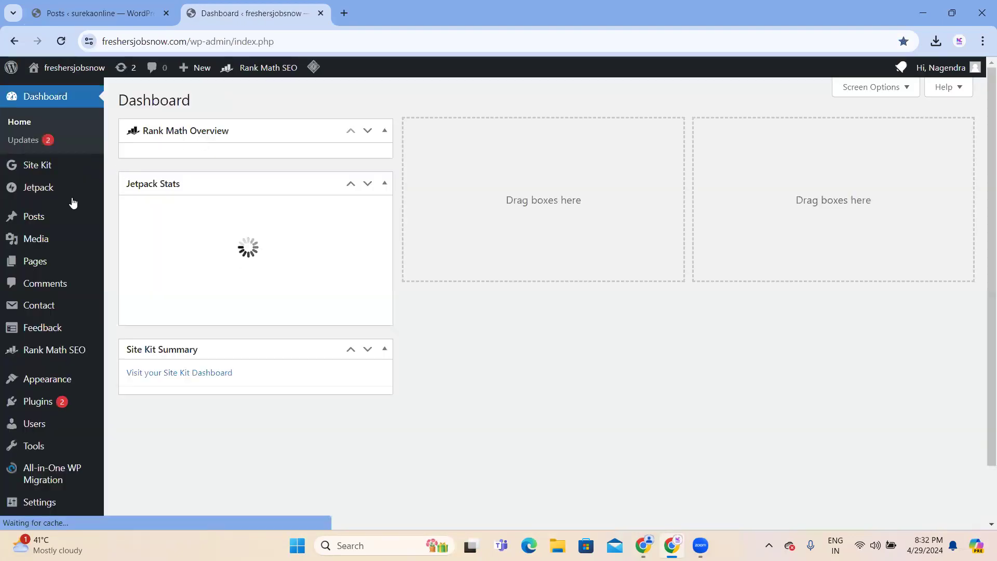
mouse_move(36, 224)
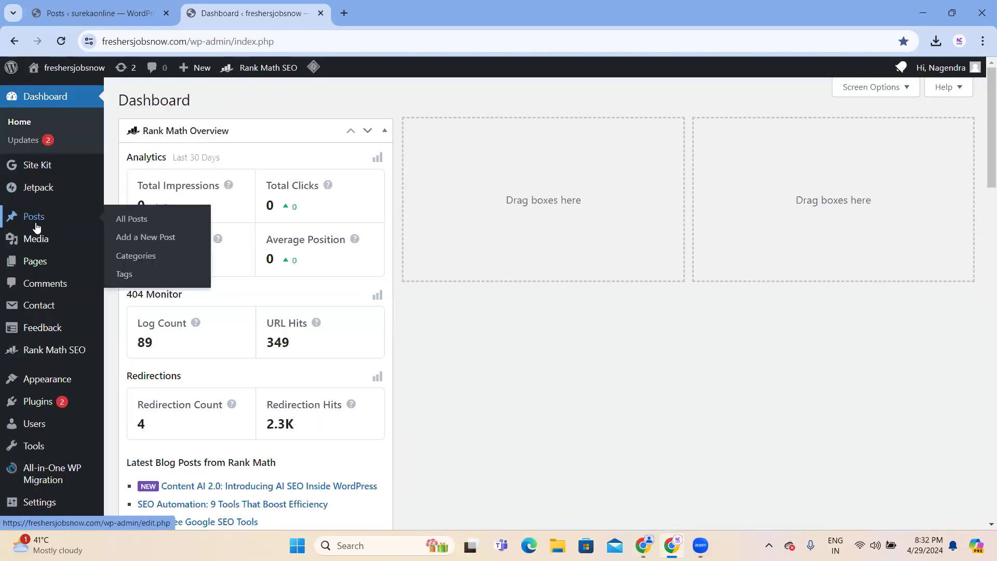
left_click(121, 223)
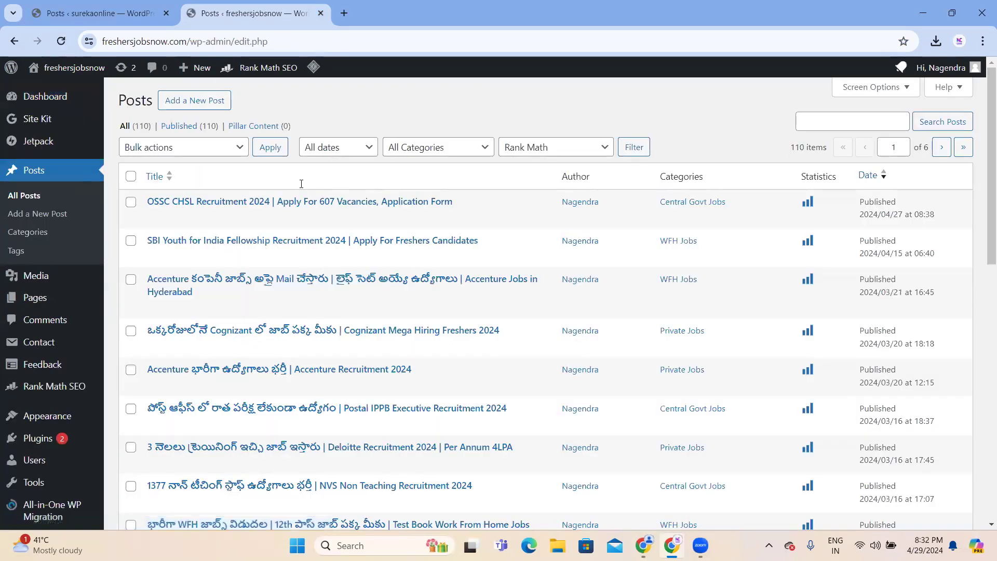
mouse_move(200, 211)
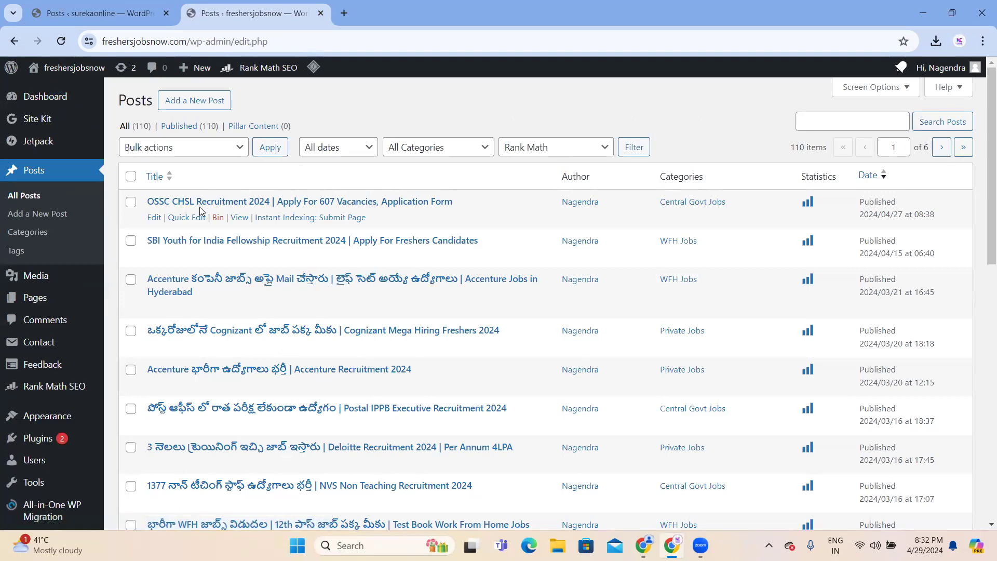
left_click(216, 206)
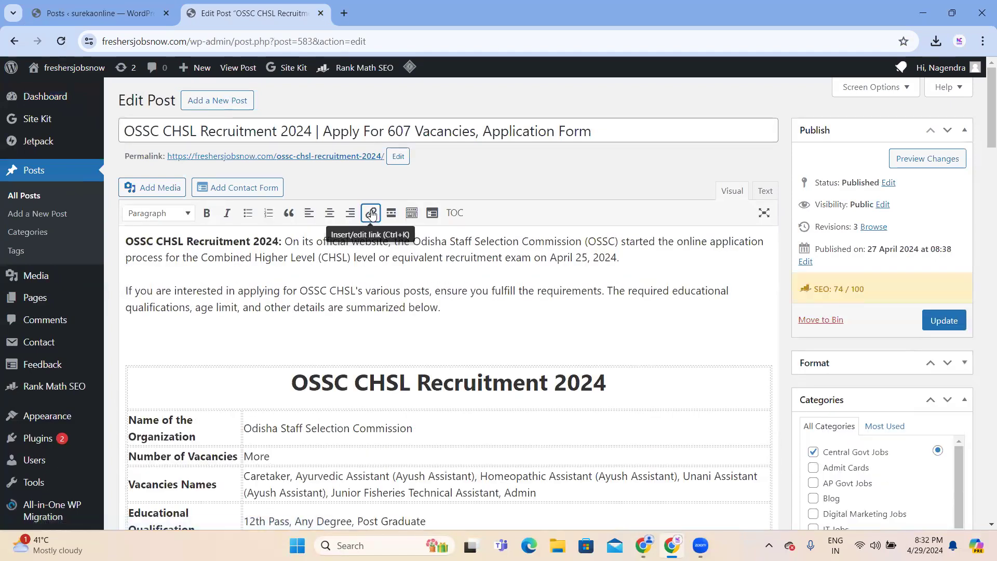
Examine the OSSC CHSL post in the editor, including its tables, application steps, important links, categories, featured image and Rank Math SEO settings.
scroll(390, 290, "down", 1)
scroll(389, 290, "down", 5)
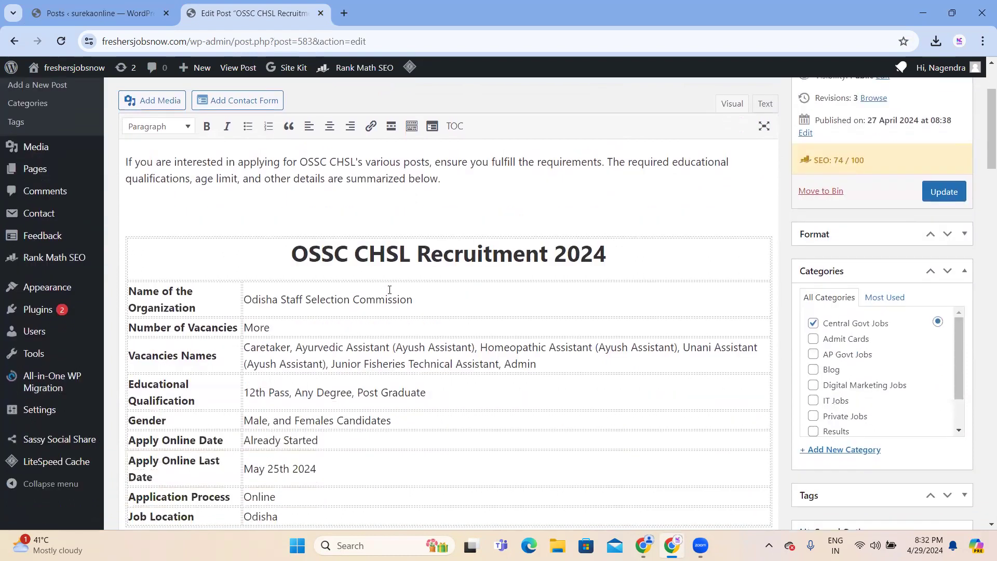
scroll(389, 290, "down", 1)
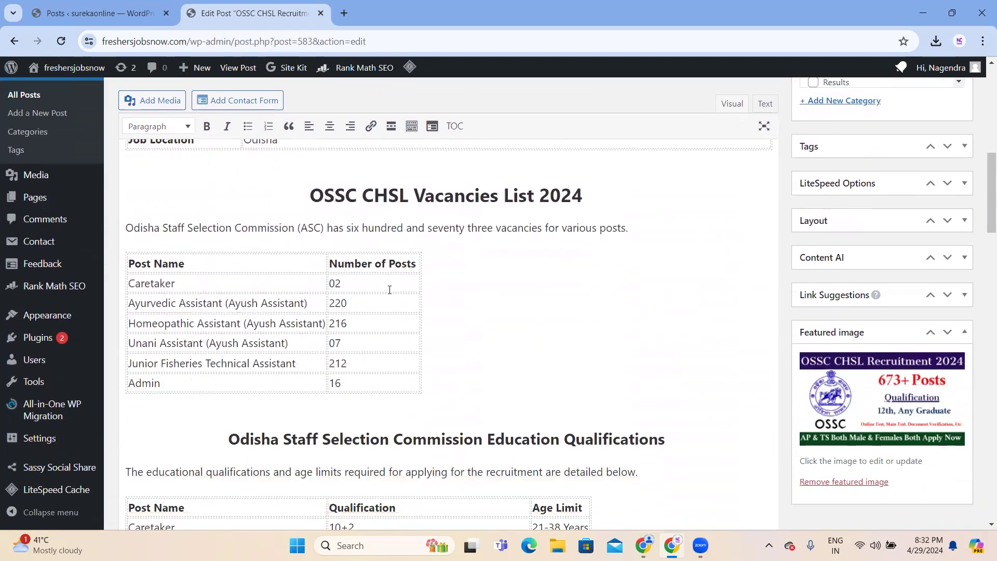
scroll(390, 289, "up", 2)
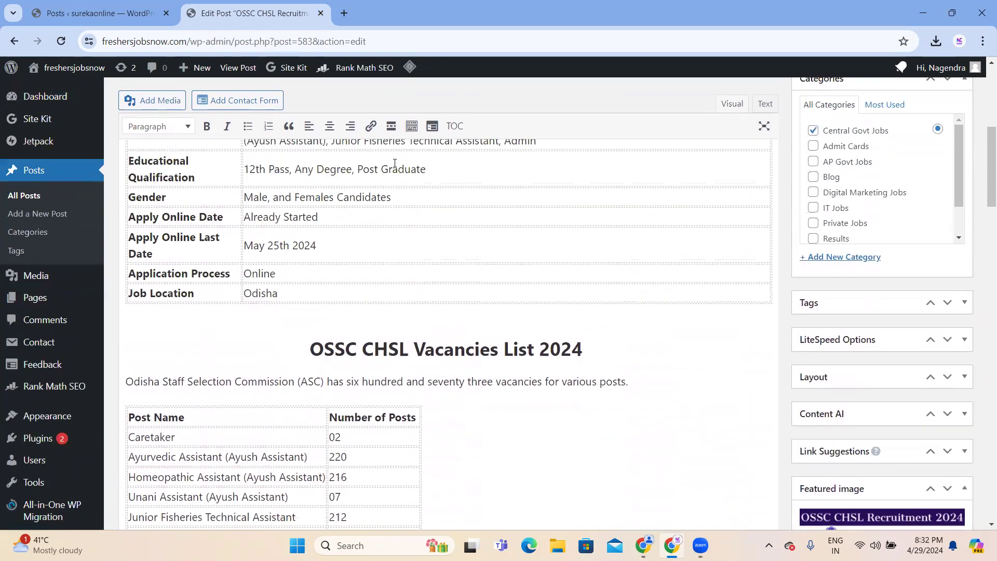
scroll(418, 348, "down", 5)
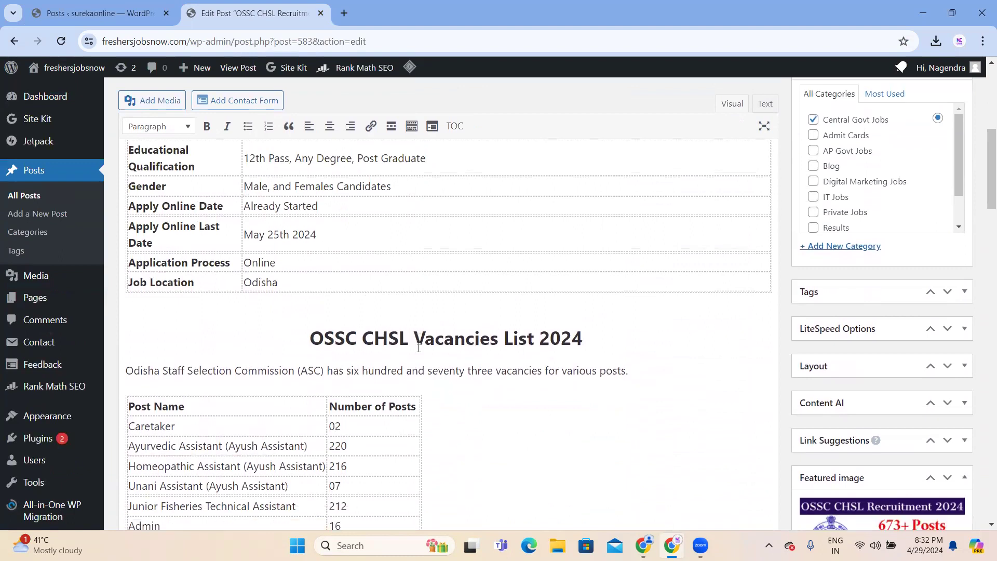
scroll(420, 348, "down", 10)
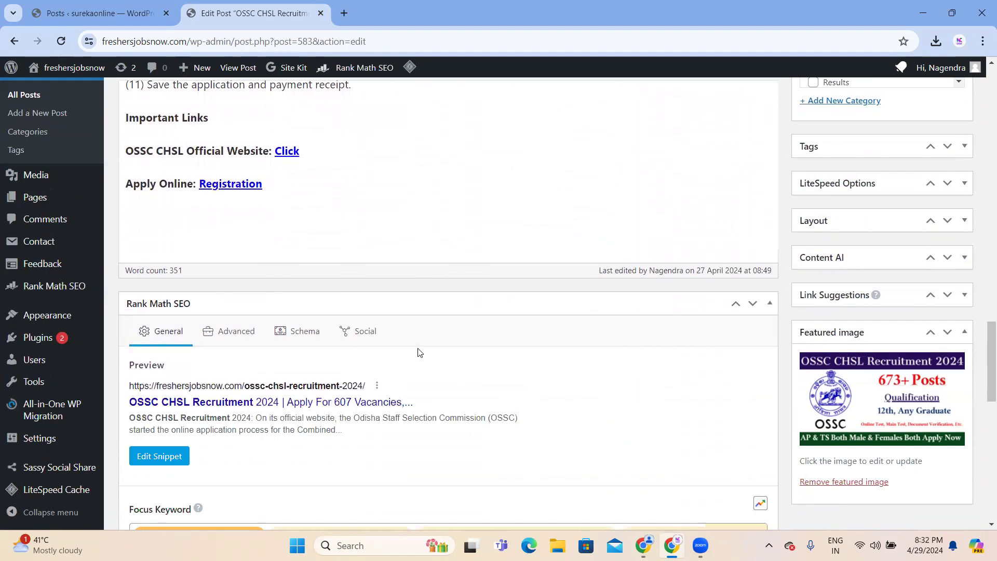
scroll(419, 352, "up", 12)
scroll(419, 348, "up", 10)
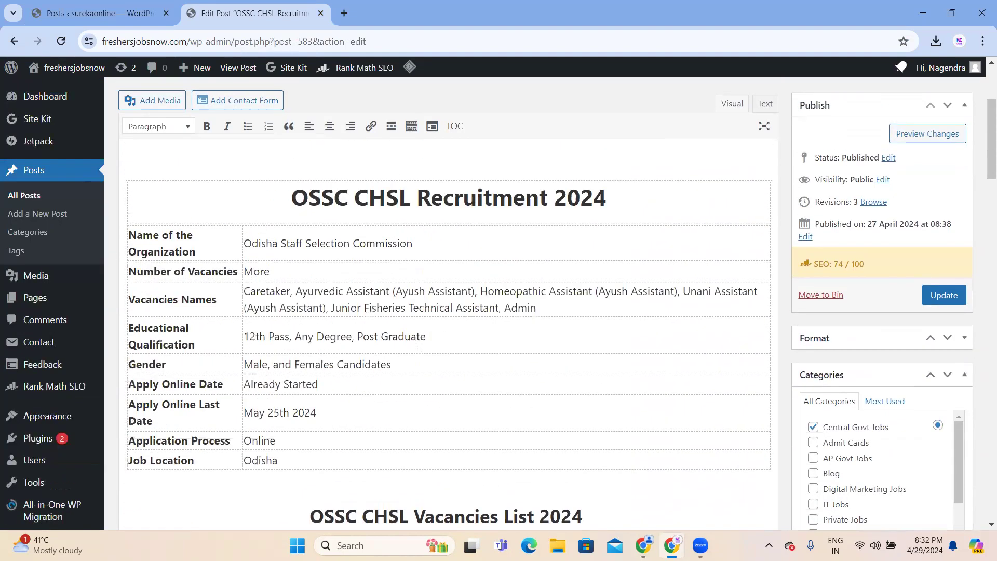
scroll(418, 348, "down", 10)
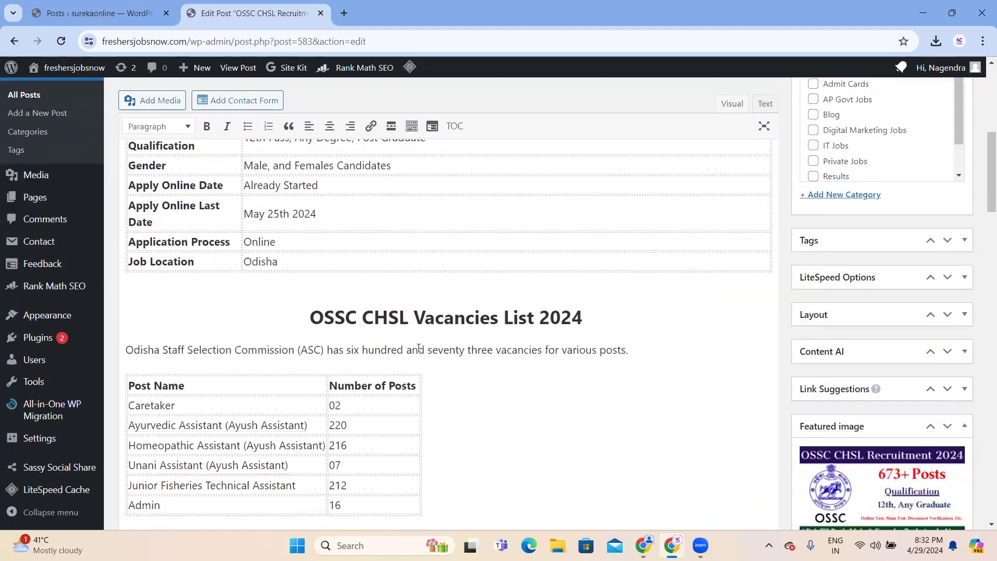
scroll(419, 348, "down", 10)
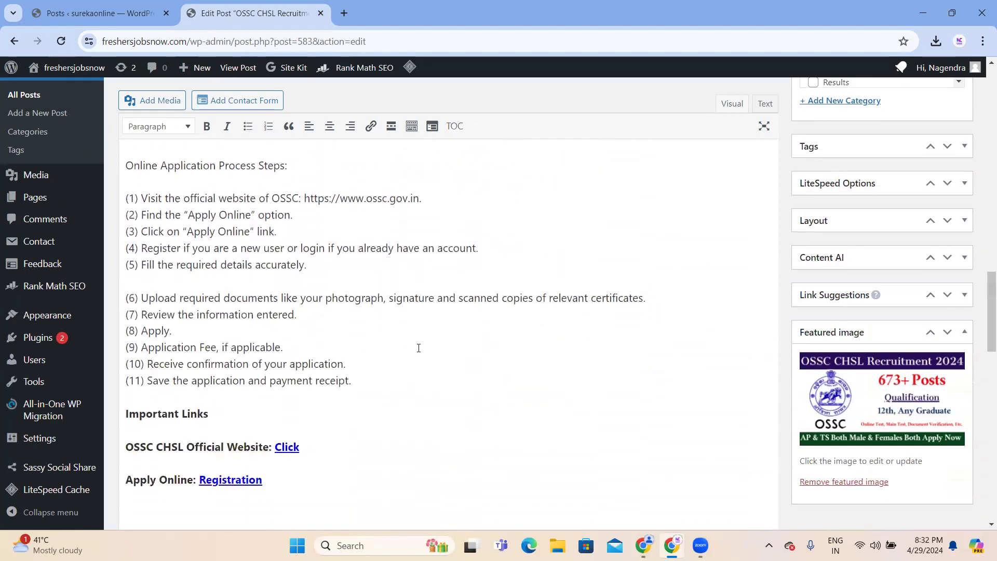
scroll(419, 353, "down", 1)
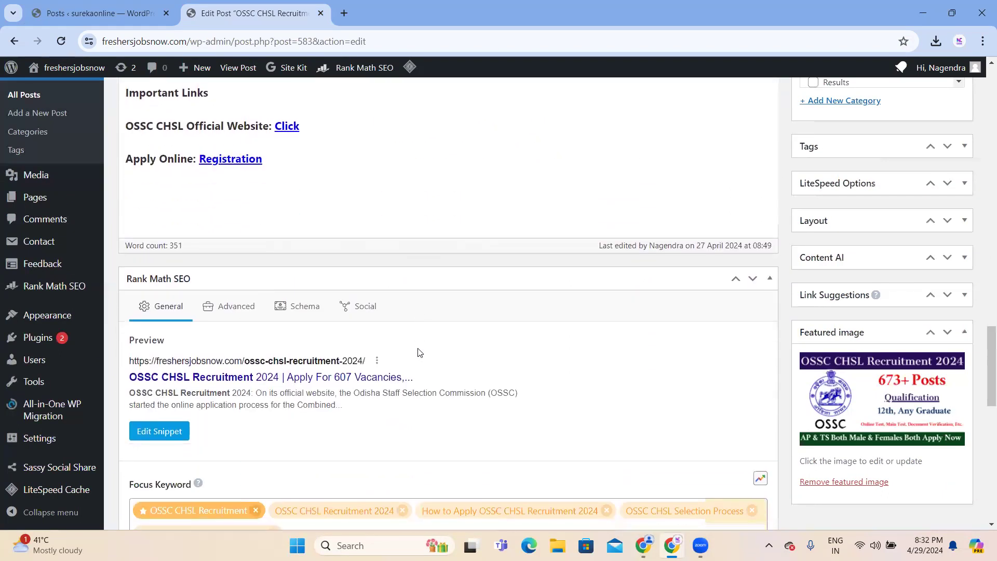
scroll(419, 351, "up", 20)
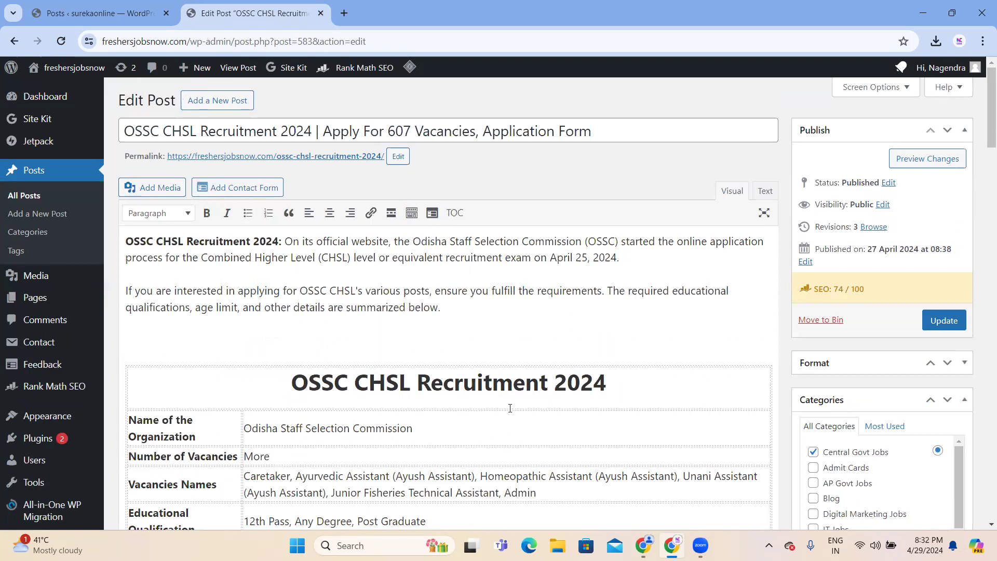
Go back to the freshersjobsnow posts list, close that site's tab and return to the surekaonline posts list.
left_click(25, 197)
left_click(118, 11)
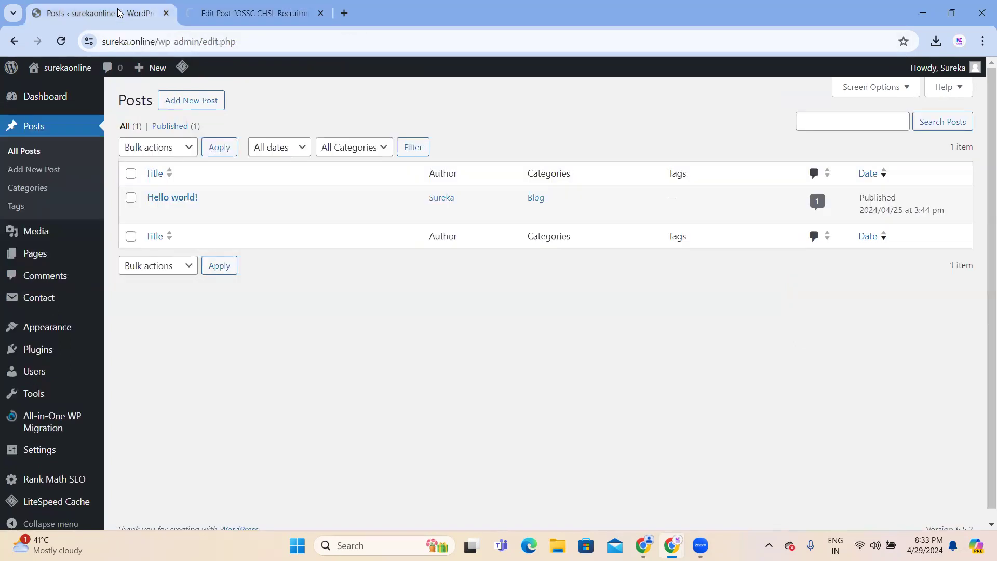
left_click(316, 13)
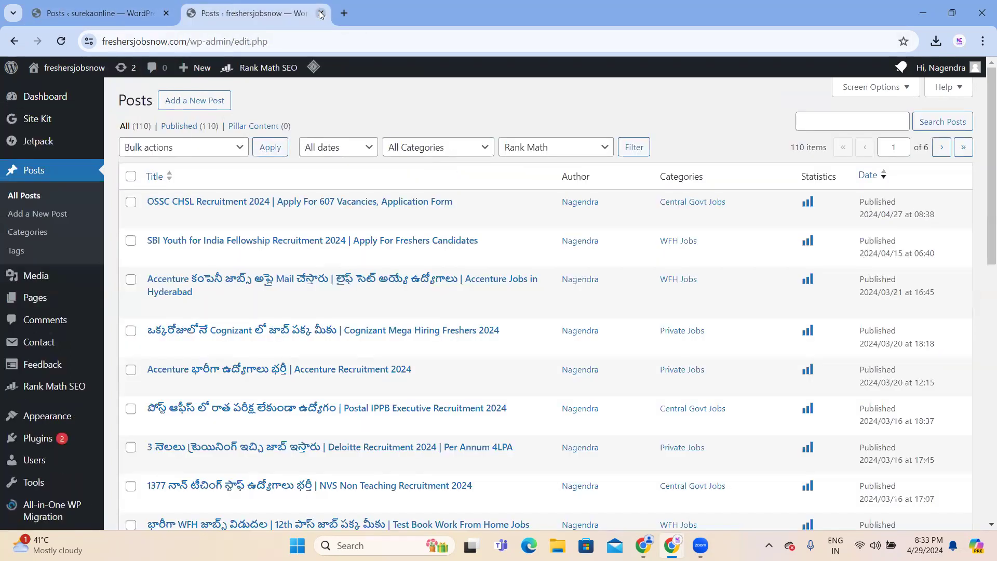
left_click(321, 14)
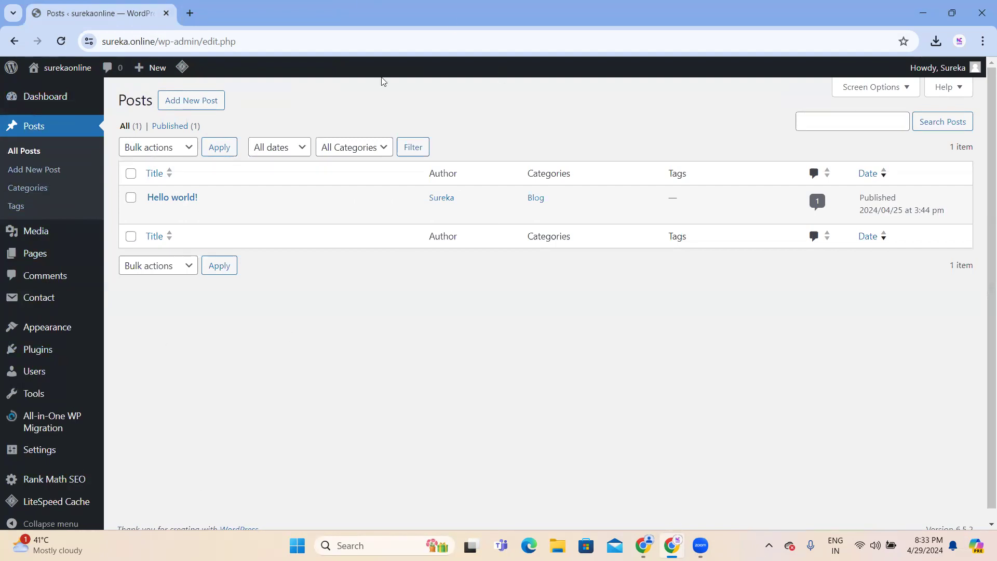
mouse_move(331, 223)
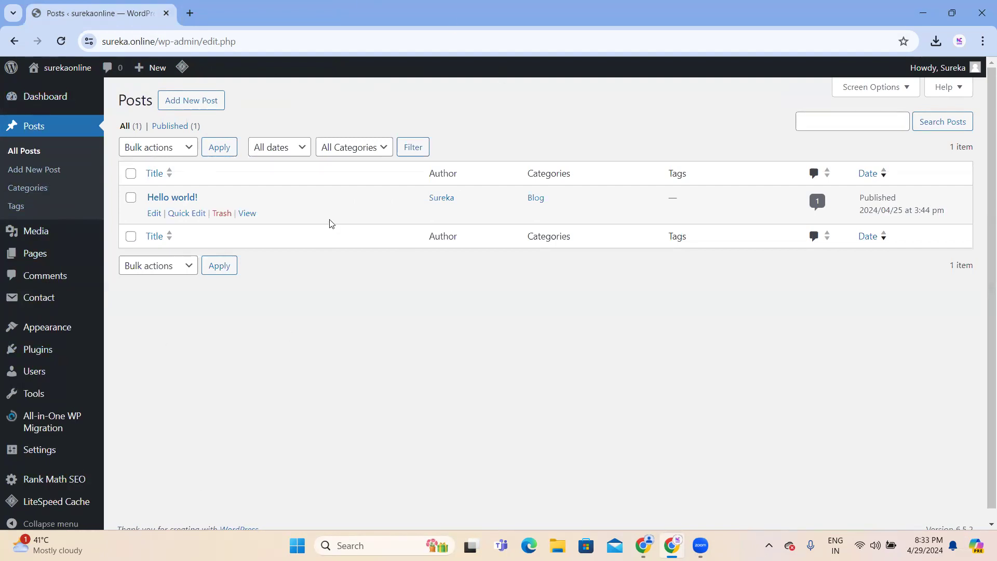